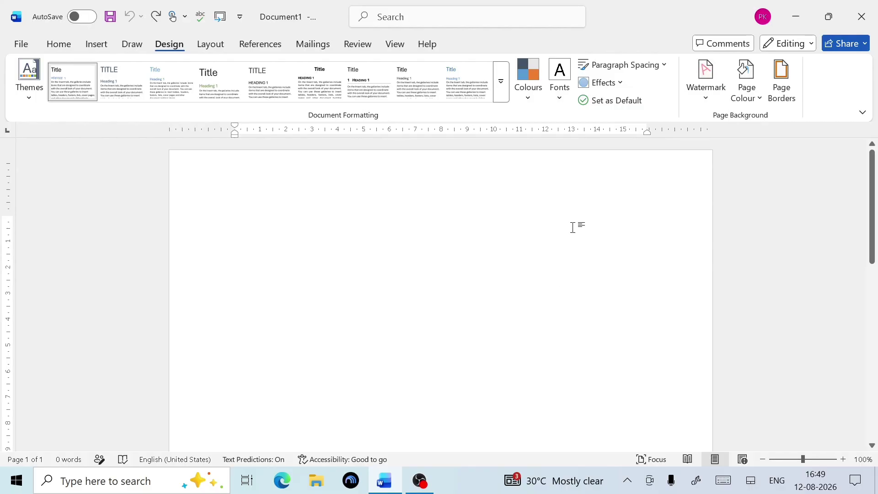
Step: Add the built-in diagonal CONFIDENTIAL 1 watermark to the blank document and look over the page
click(714, 100)
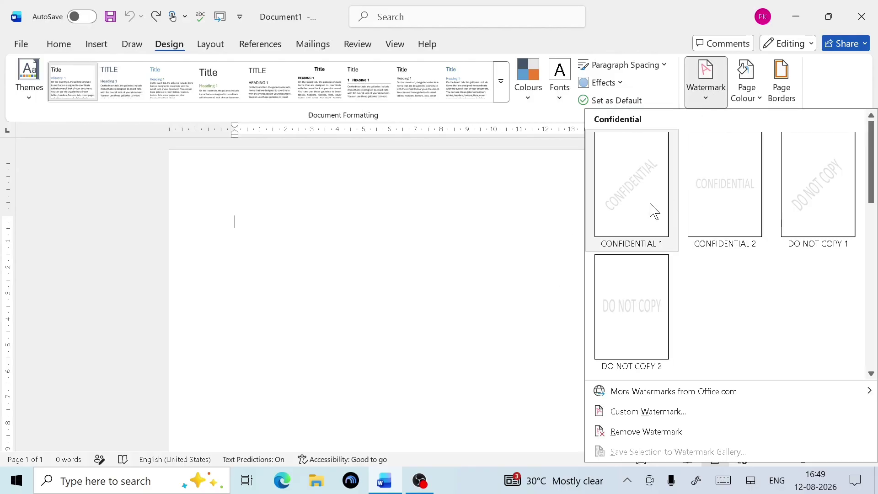
click(635, 223)
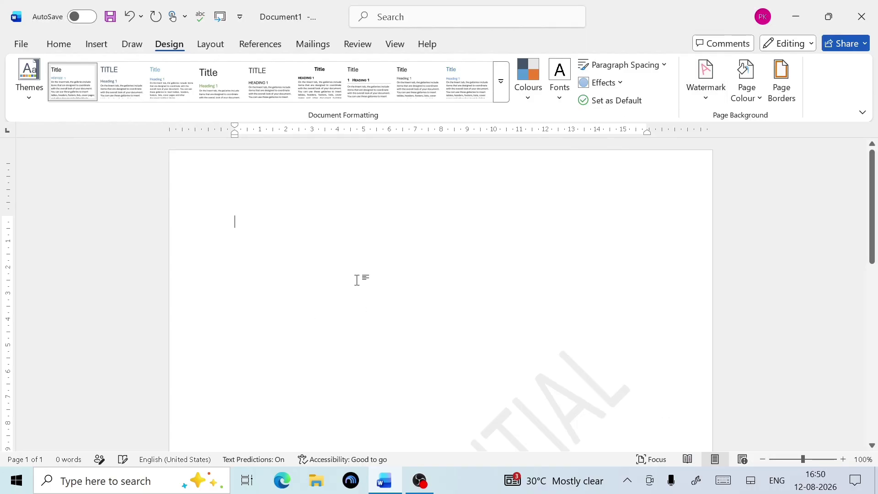
scroll(357, 279, down, 3)
scroll(357, 280, down, 5)
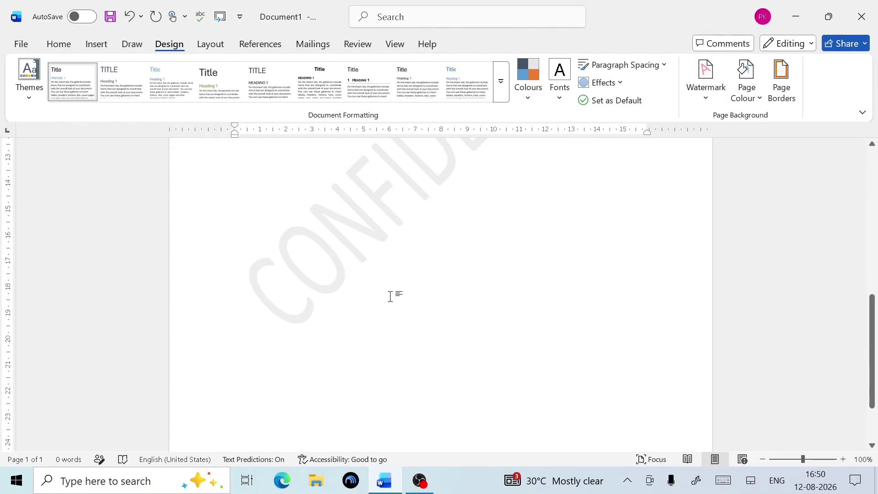
ctrl+scroll(391, 295, down, 1)
scroll(443, 292, down, 5)
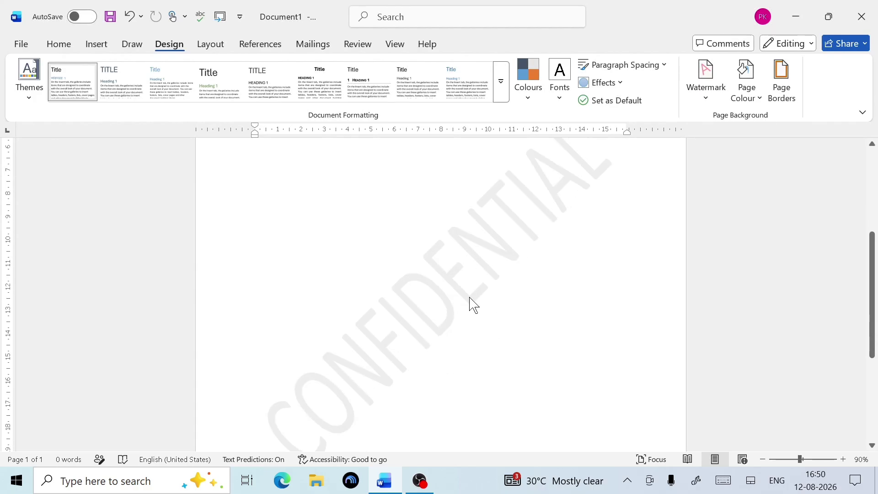
scroll(348, 212, up, 5)
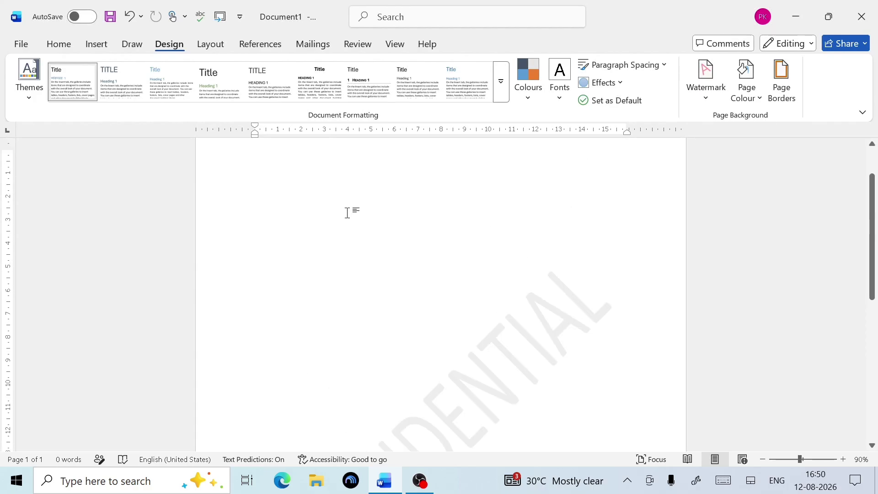
Step: Generate sample paragraphs in the document with the =rand() function
text(=rand()
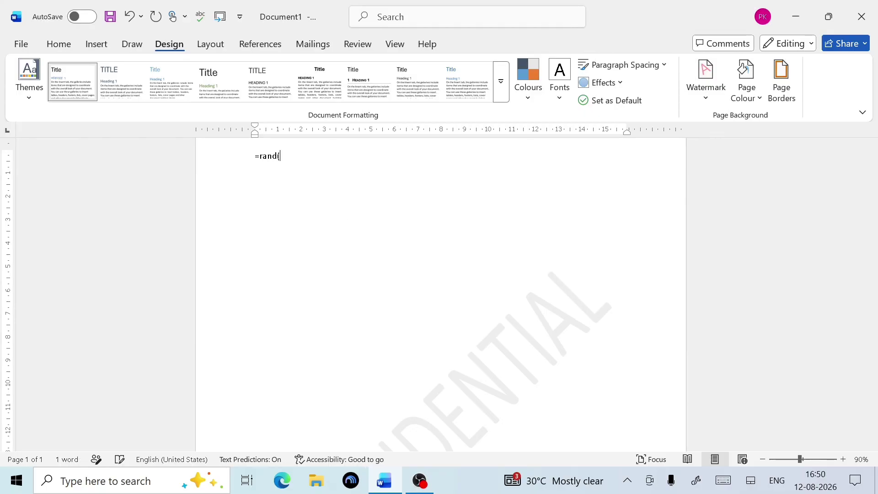
text()\)
key(Return)
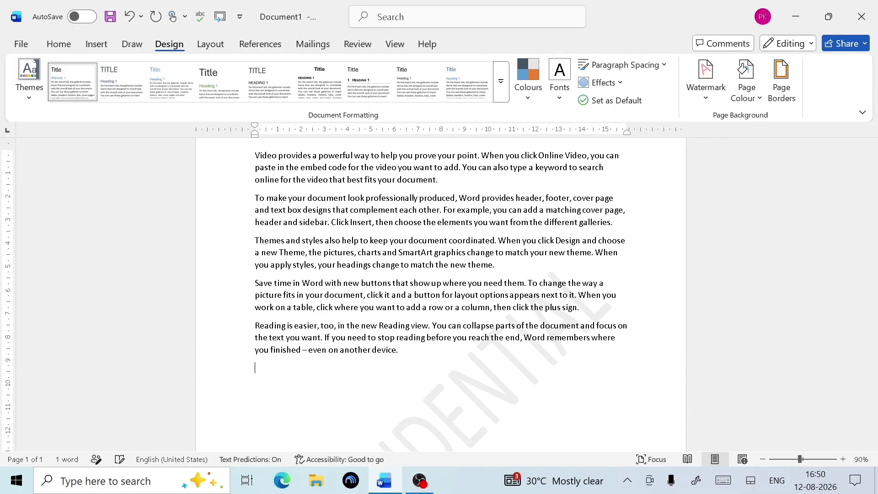
Step: Increase the font size of all the sample paragraphs to 14
scroll(343, 303, up, 2)
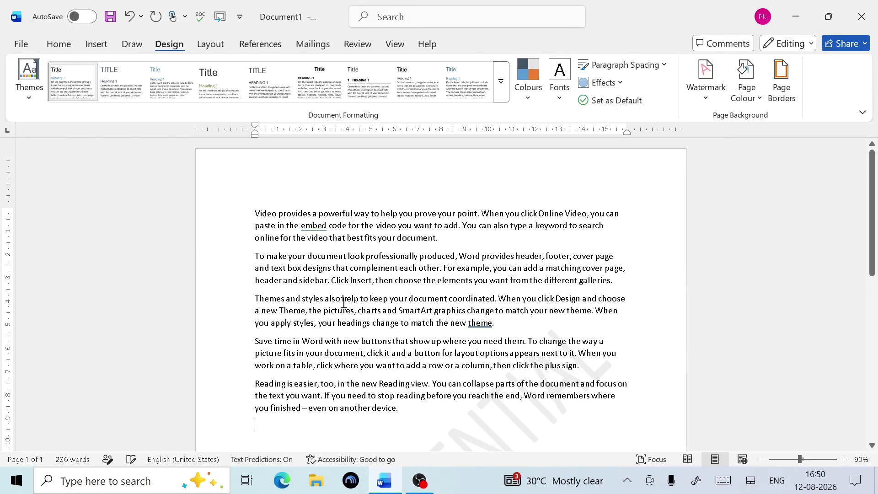
drag(256, 213, 595, 410)
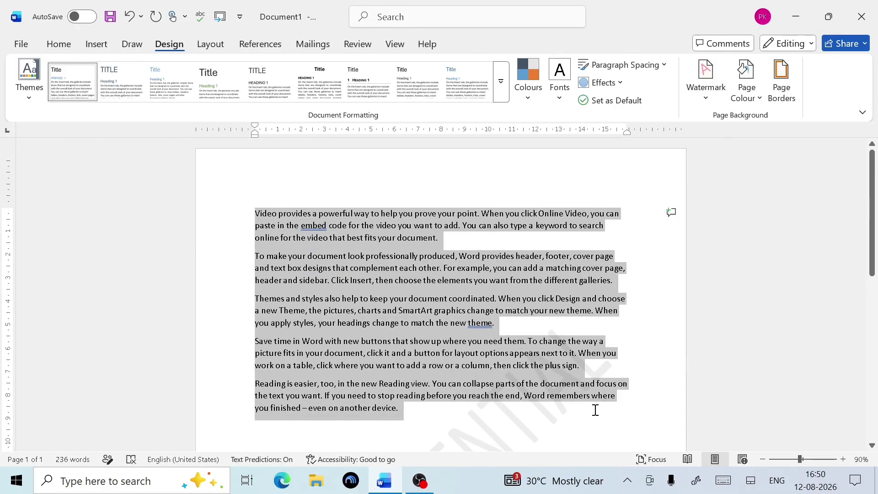
click(61, 47)
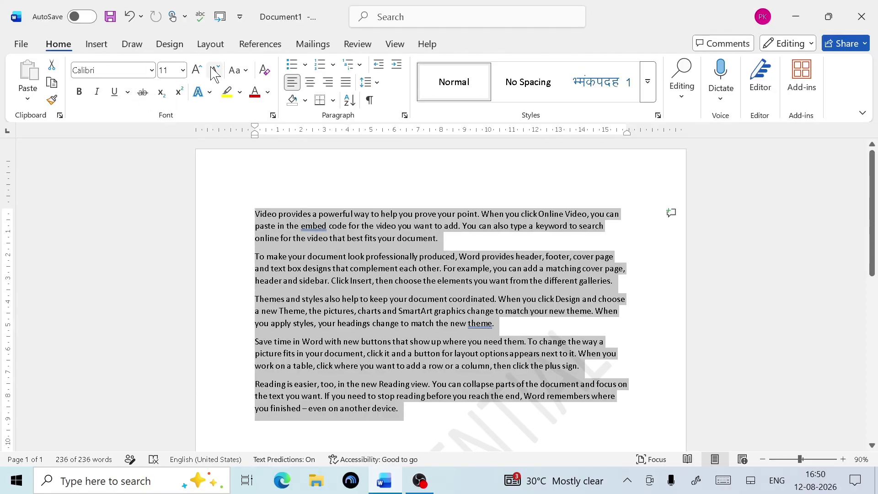
click(197, 71)
scroll(470, 332, down, 5)
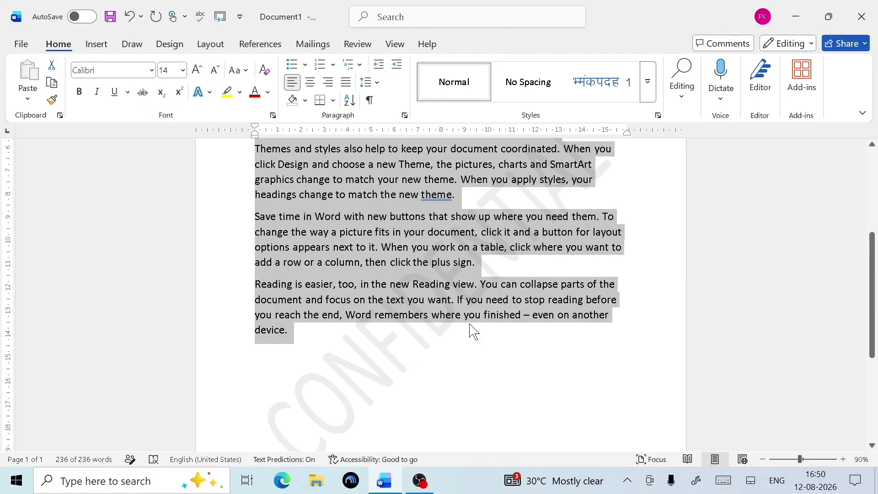
click(361, 378)
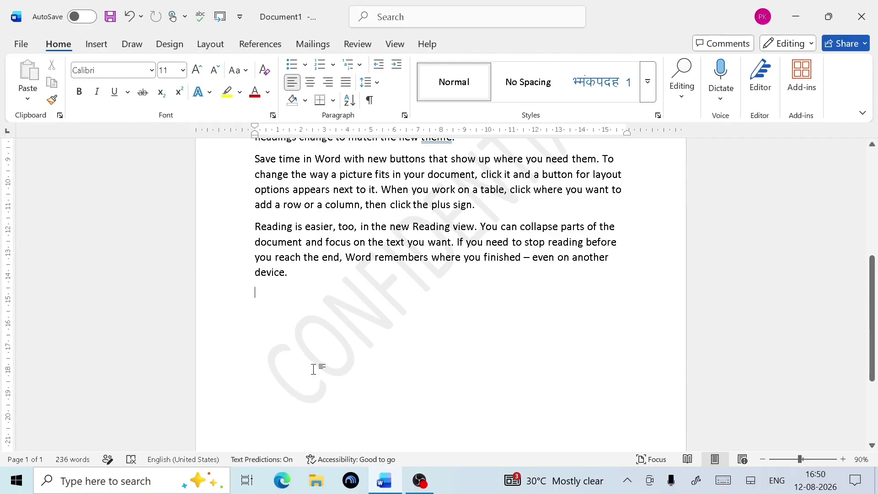
Step: Replace the watermark's text with "Computer Tech zone" as a custom text watermark and apply it
ctrl+scroll(333, 382, up, 1)
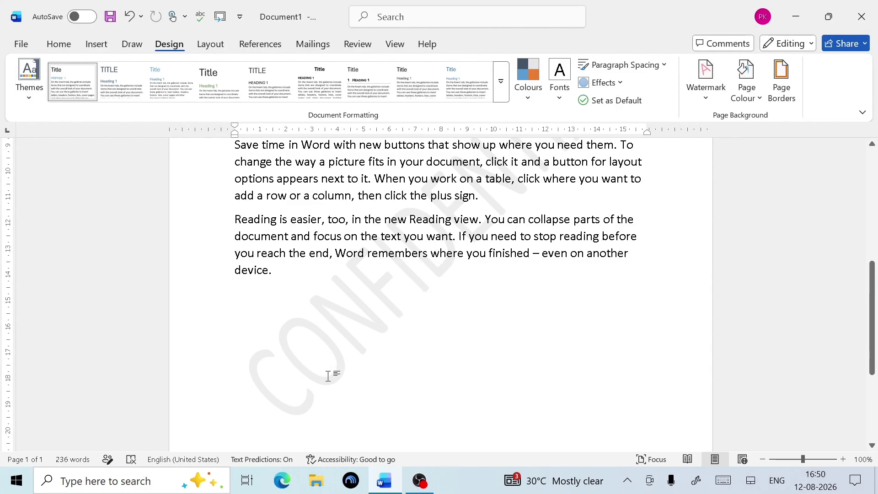
click(714, 98)
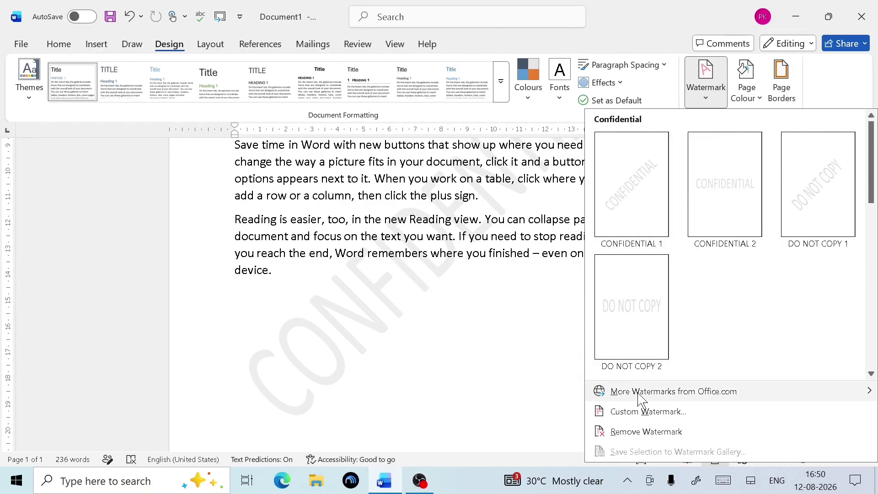
click(643, 412)
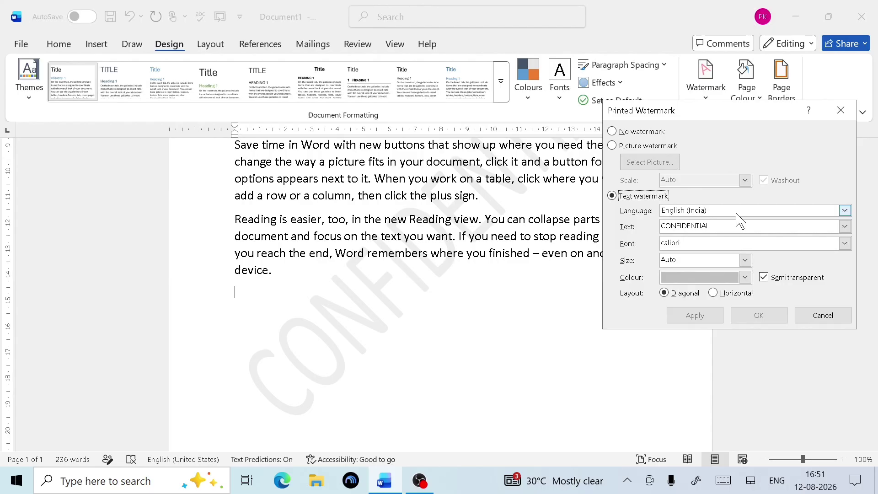
click(735, 226)
key(BackSpace)
key(BackSpace)
key(BackSpace)
key(BackSpace)
key(BackSpace)
key(BackSpace)
key(BackSpace)
key(BackSpace)
key(BackSpace)
key(BackSpace)
key(BackSpace)
key(BackSpace)
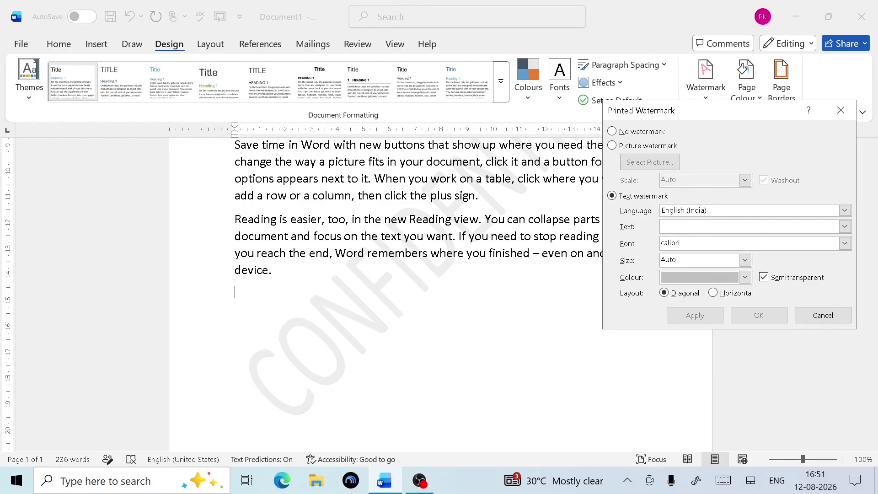
text(Computer )
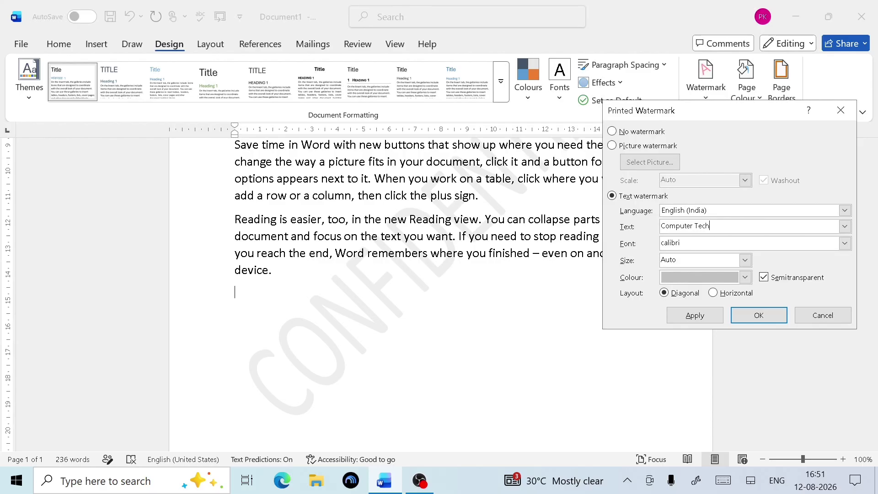
text(Tech zone)
click(695, 315)
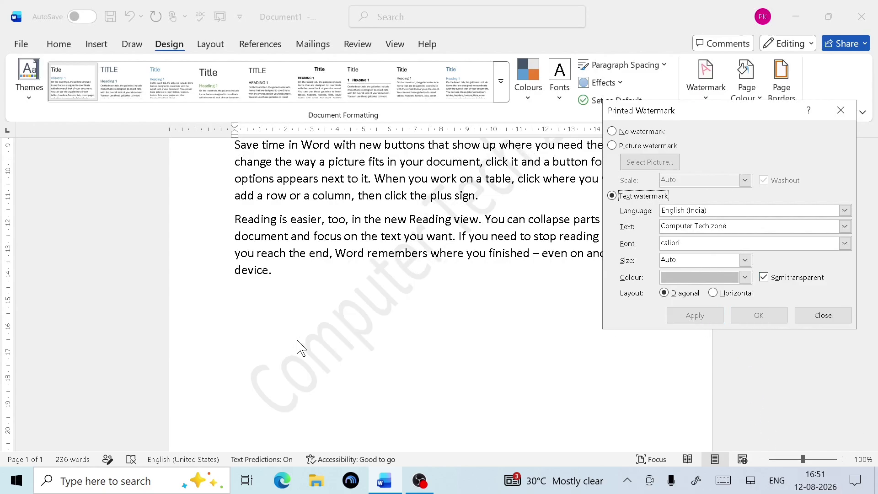
click(814, 316)
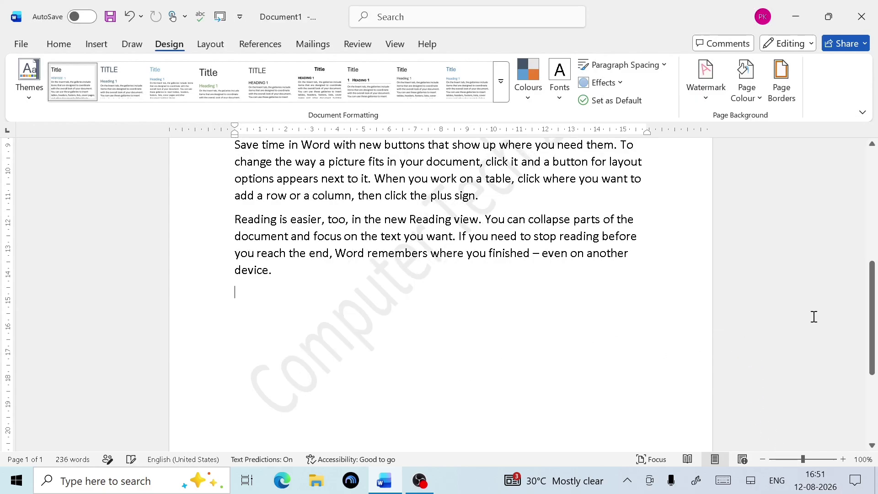
Step: Change the custom text watermark's font to Times New Roman and apply it
ctrl+scroll(450, 368, down, 1)
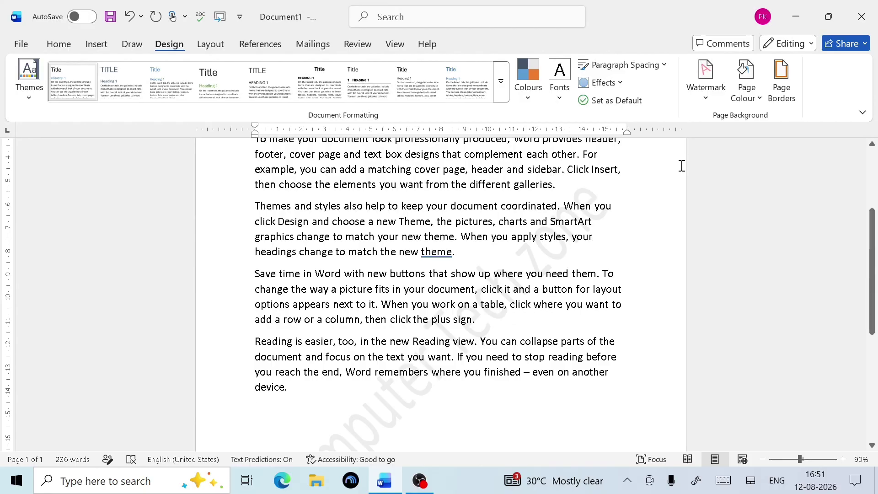
click(704, 98)
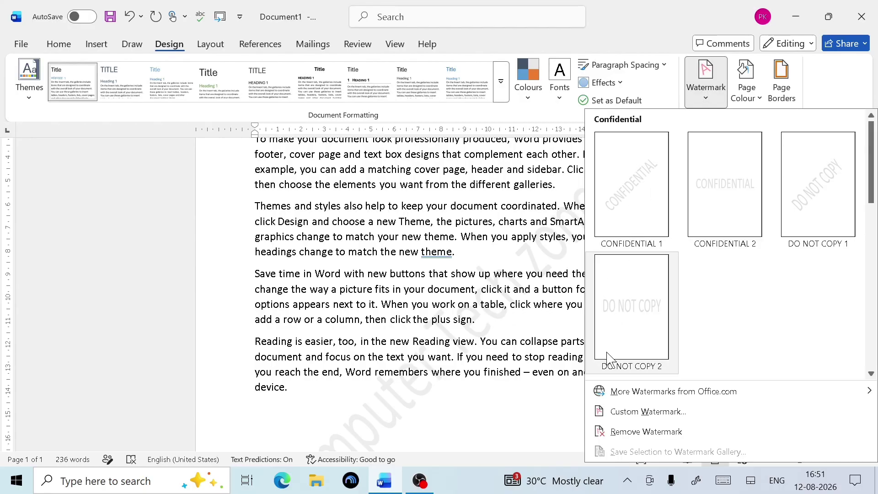
click(651, 412)
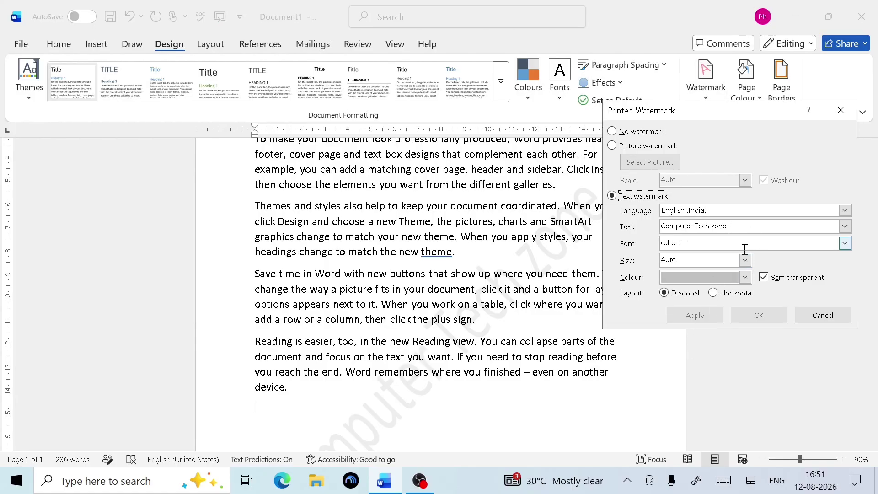
click(844, 243)
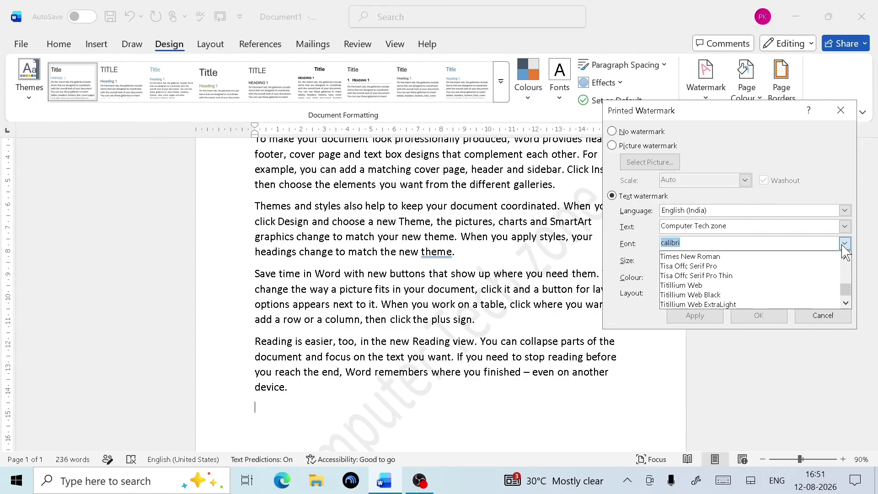
scroll(729, 288, down, 7)
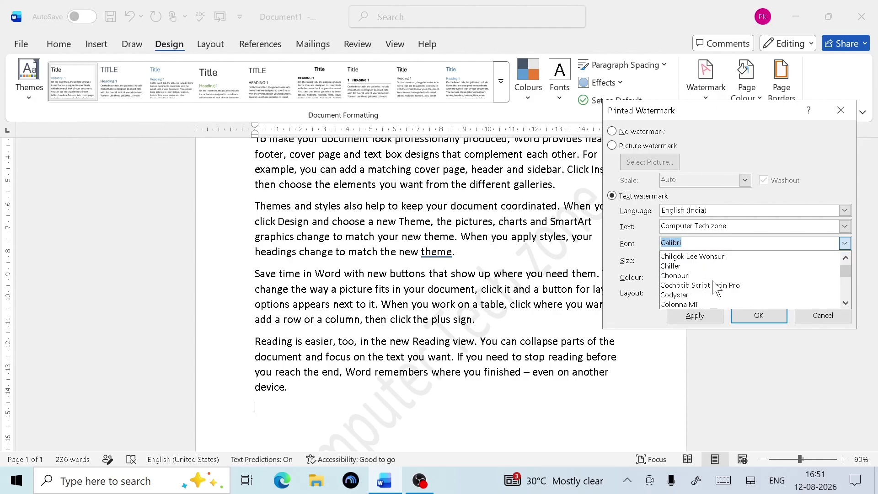
scroll(717, 288, down, 8)
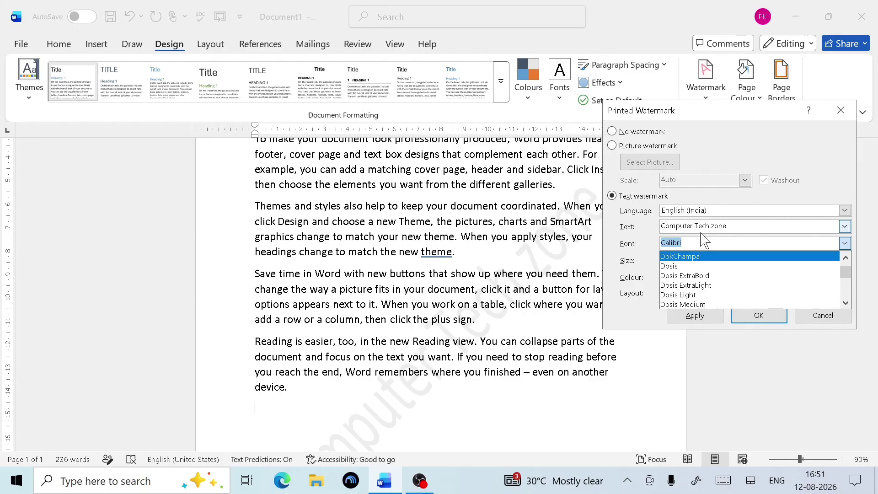
key(BackSpace)
text(Ti)
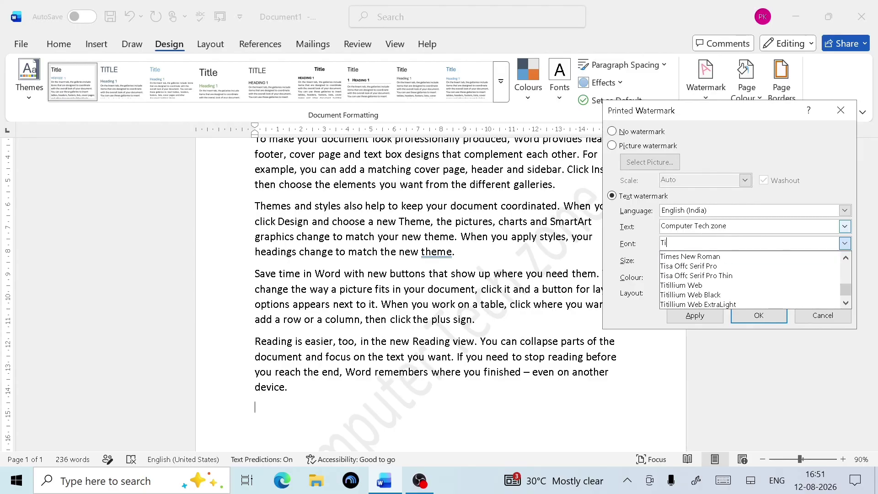
click(725, 257)
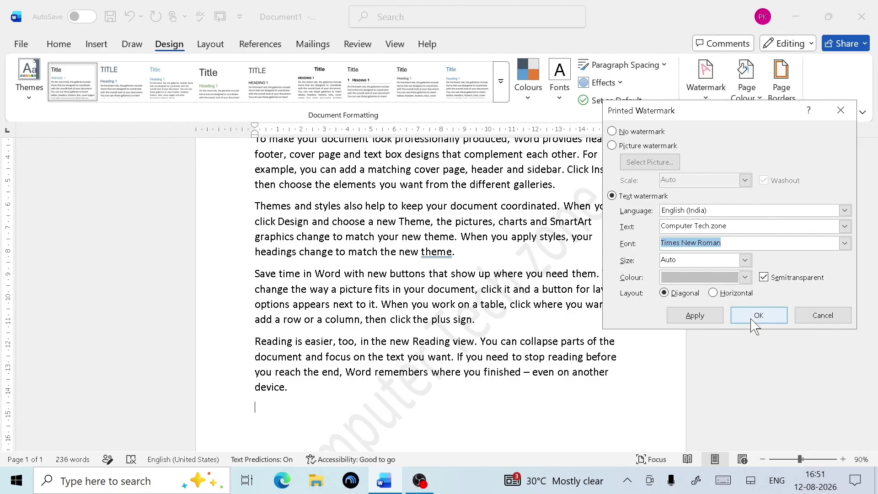
click(695, 315)
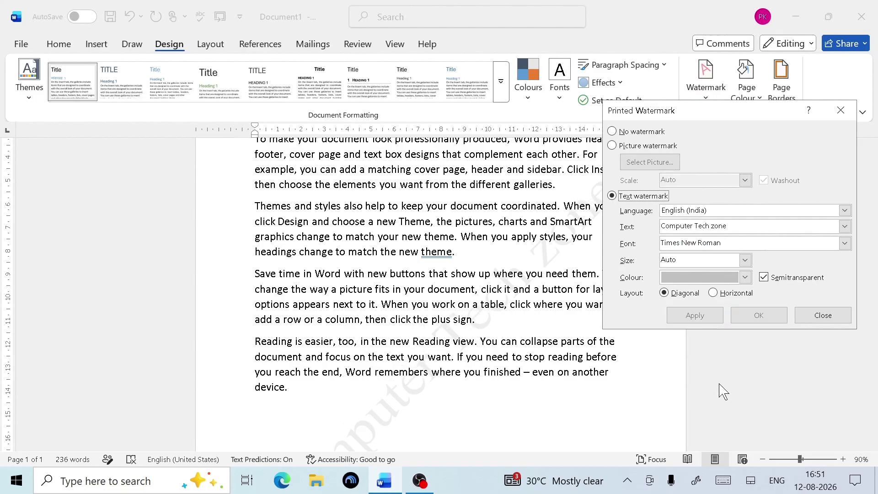
click(823, 315)
Step: Set the custom text watermark's size to 40 and apply it
scroll(473, 382, down, 3)
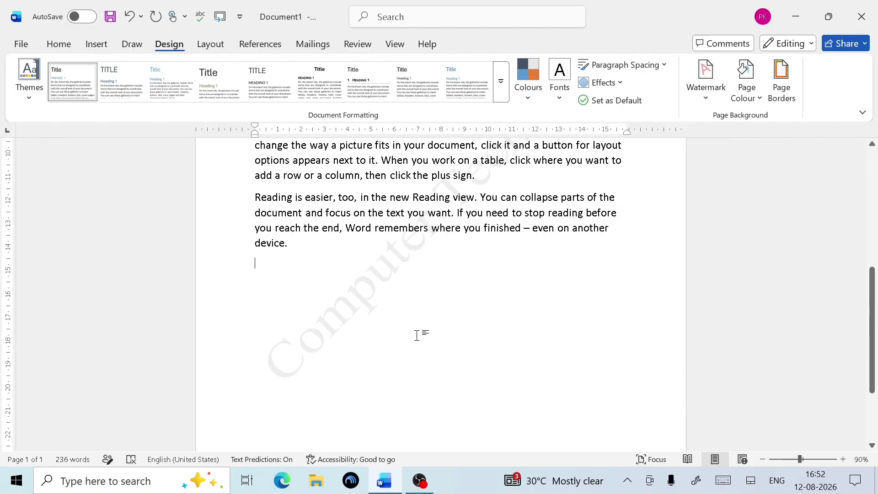
scroll(416, 335, up, 2)
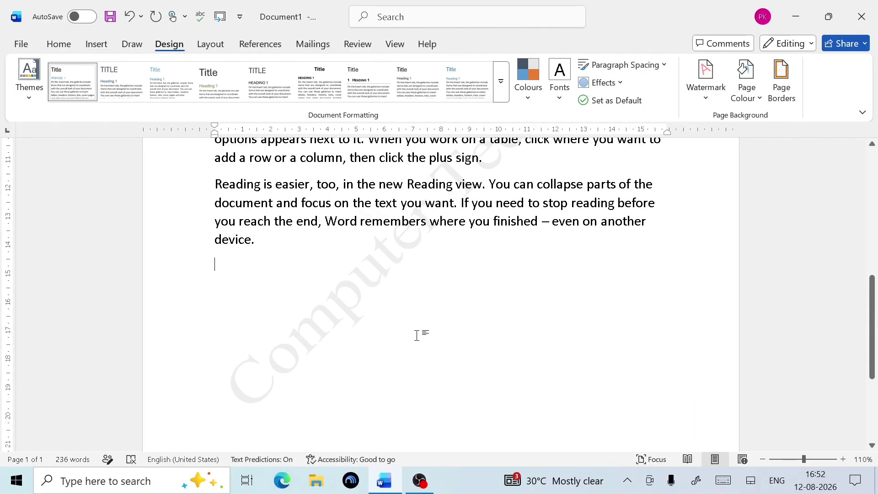
click(707, 106)
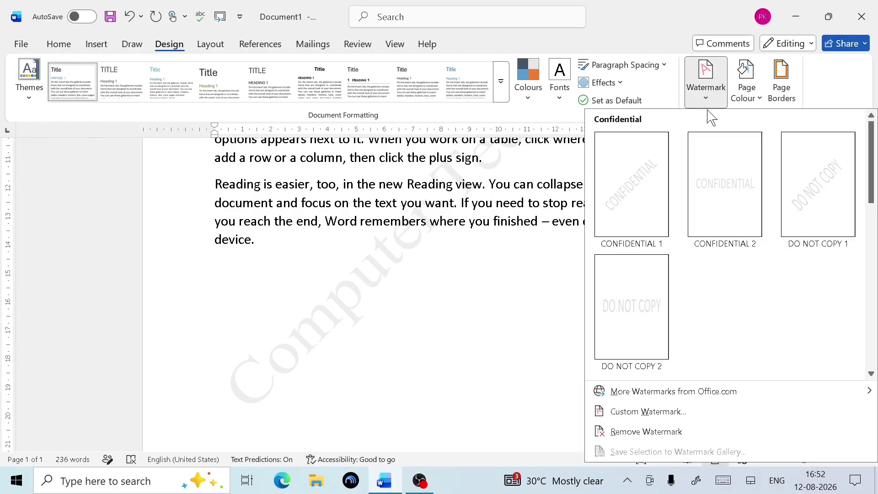
click(641, 418)
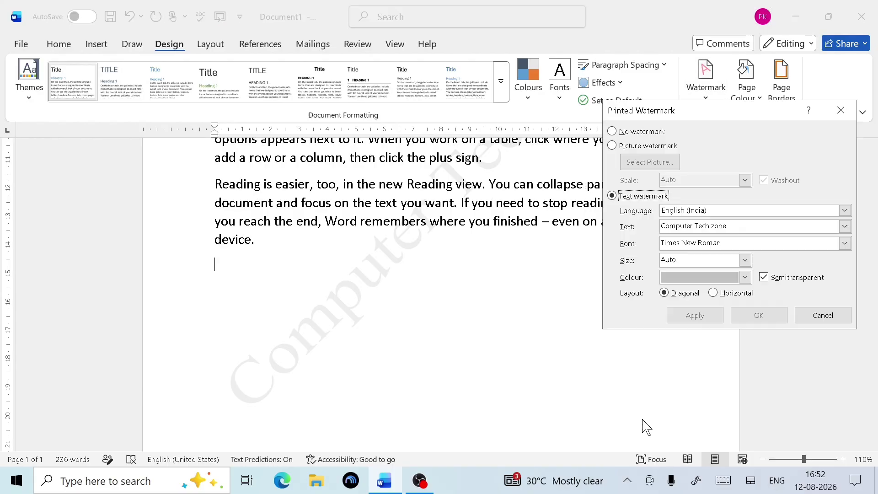
click(745, 259)
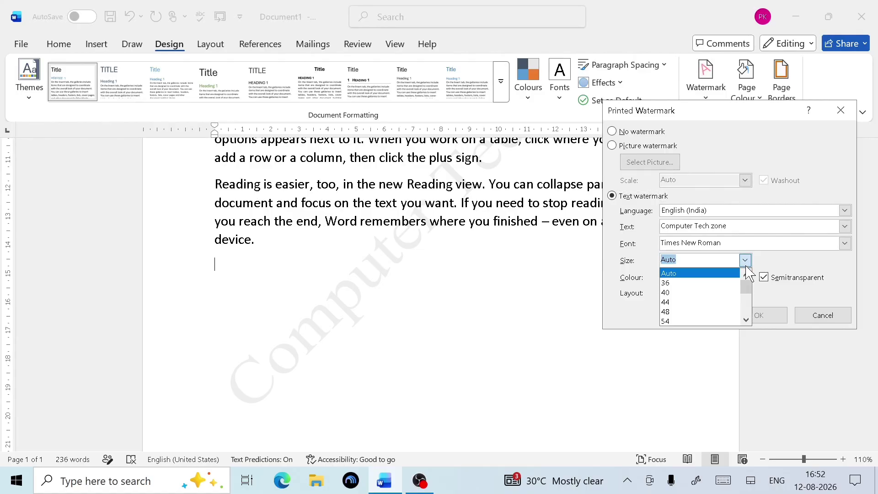
click(675, 293)
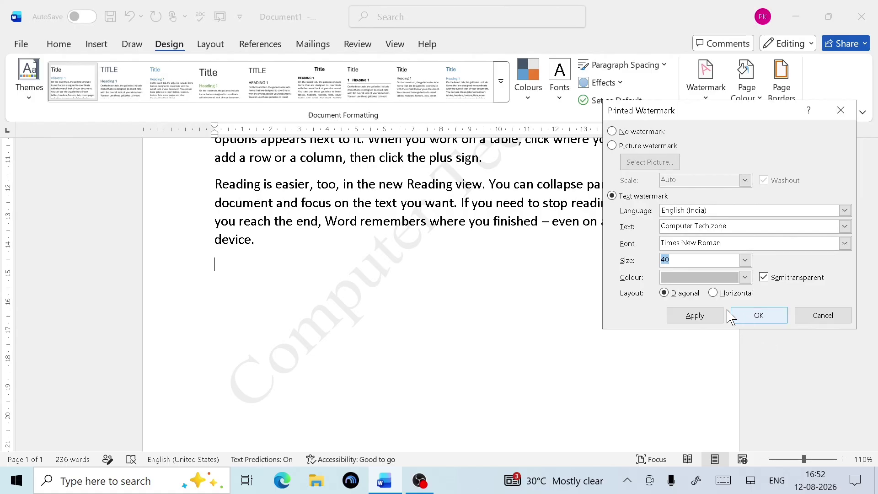
click(695, 318)
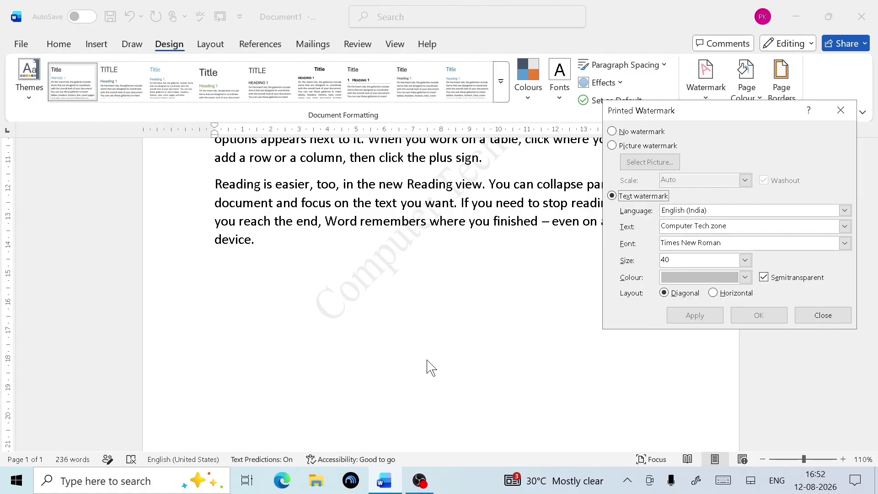
Step: Set the custom text watermark's size to 48, apply it and close the watermark settings
click(745, 260)
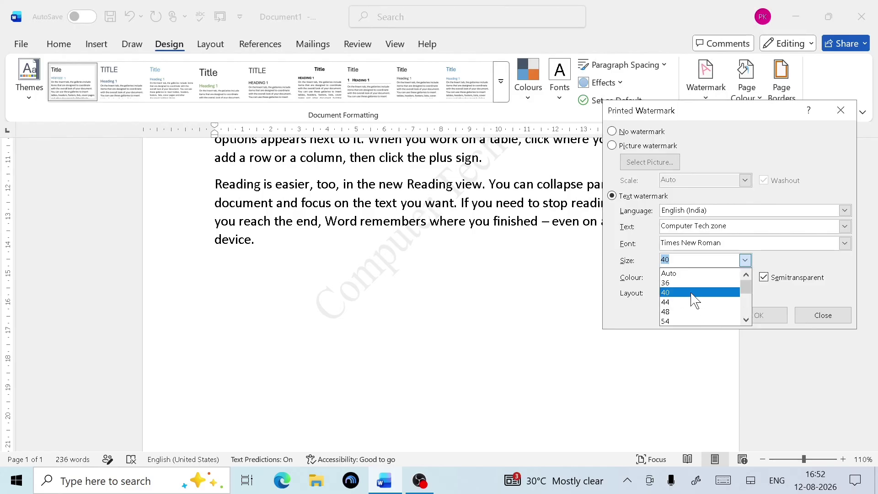
click(681, 312)
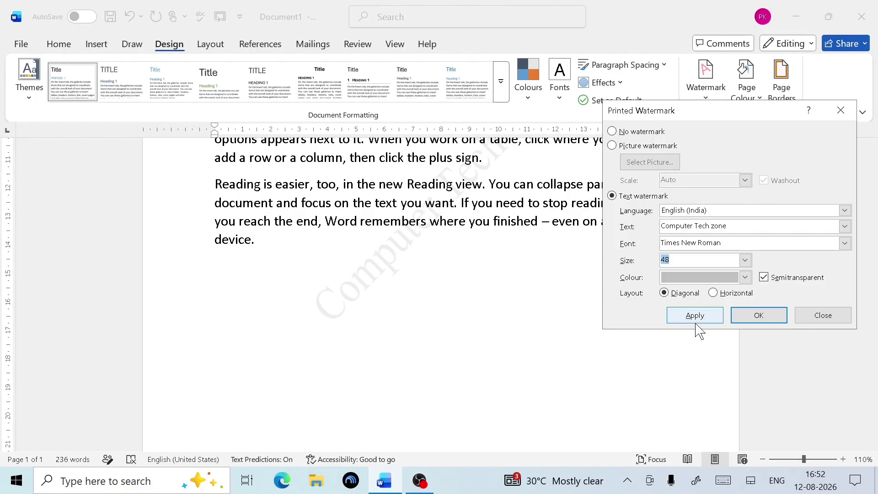
click(690, 319)
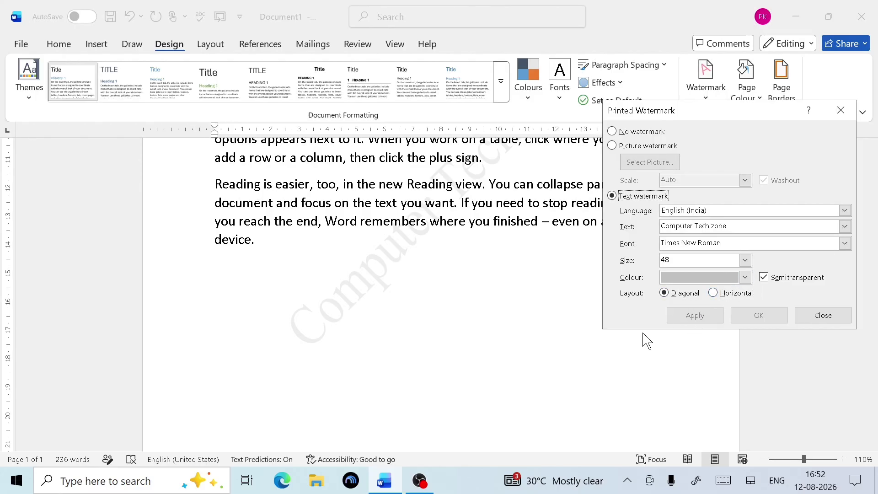
click(501, 333)
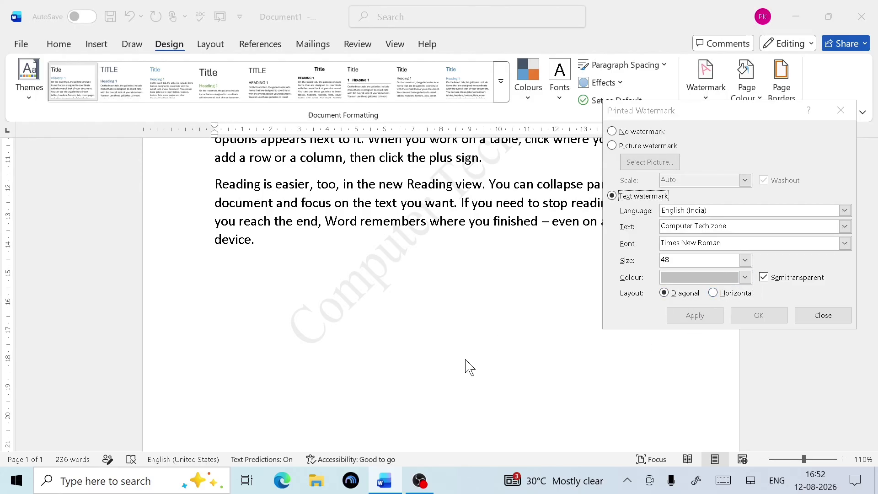
click(840, 110)
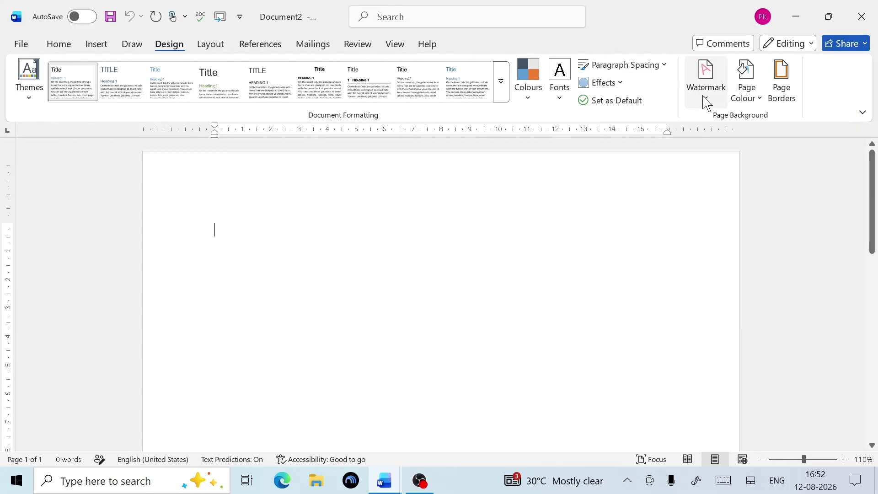
Step: Start a custom text watermark in the new blank document with the text "COMPUTER TECH ZONE"
click(706, 97)
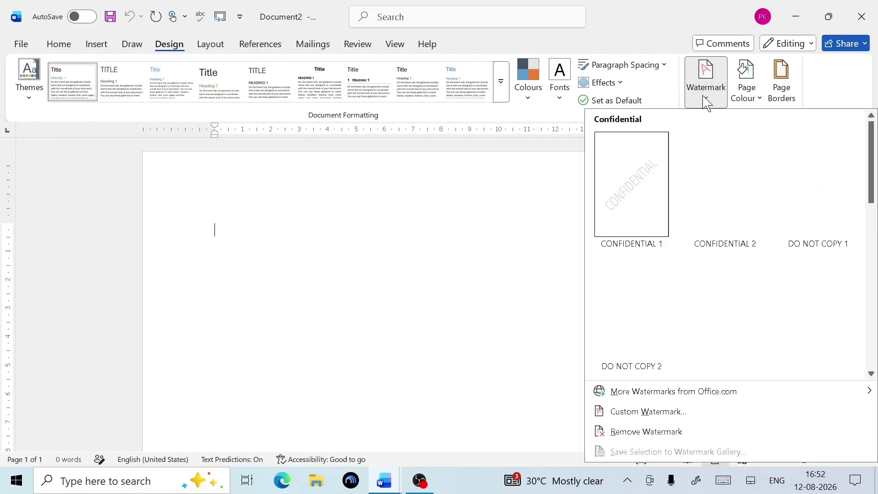
click(665, 411)
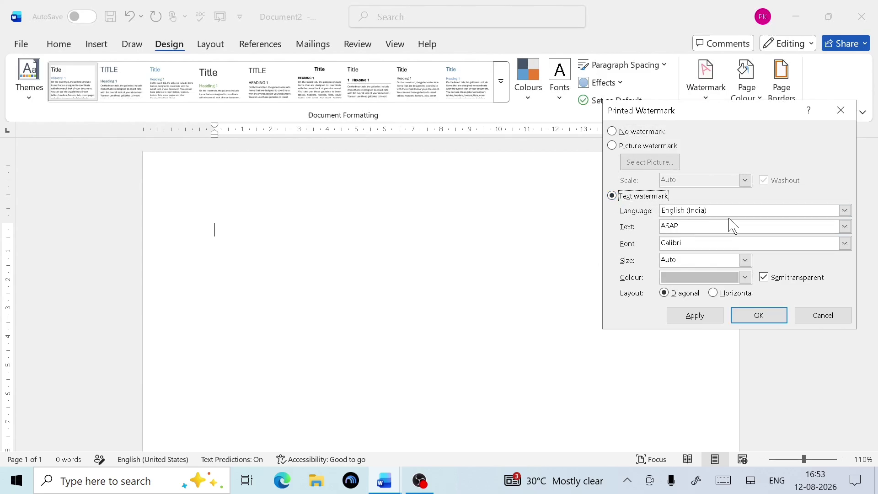
click(692, 223)
key(BackSpace)
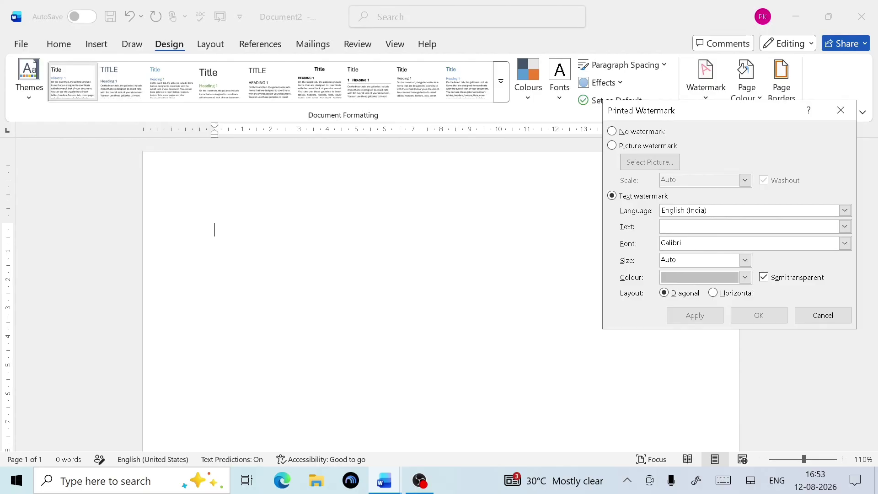
text(COMP)
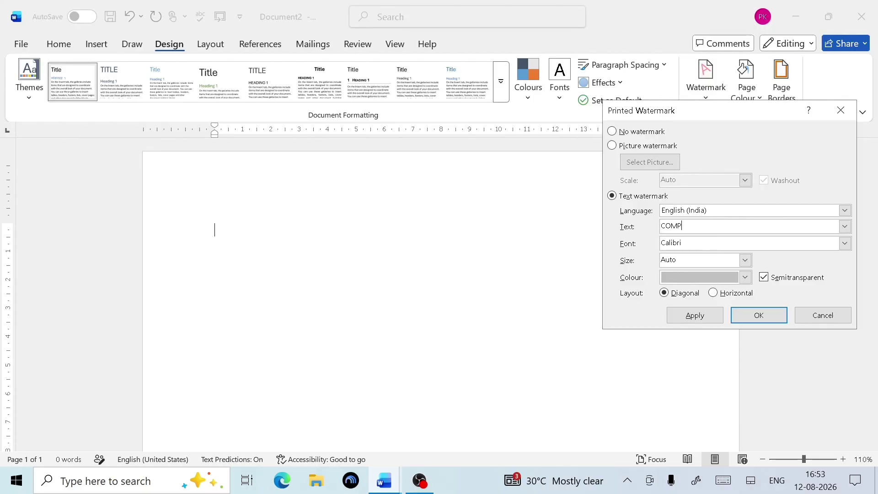
text(UTER TECH ZONE)
Step: Set the font of the "COMPUTER TECH ZONE" watermark to DFKai-SB
click(844, 243)
scroll(722, 285, down, 12)
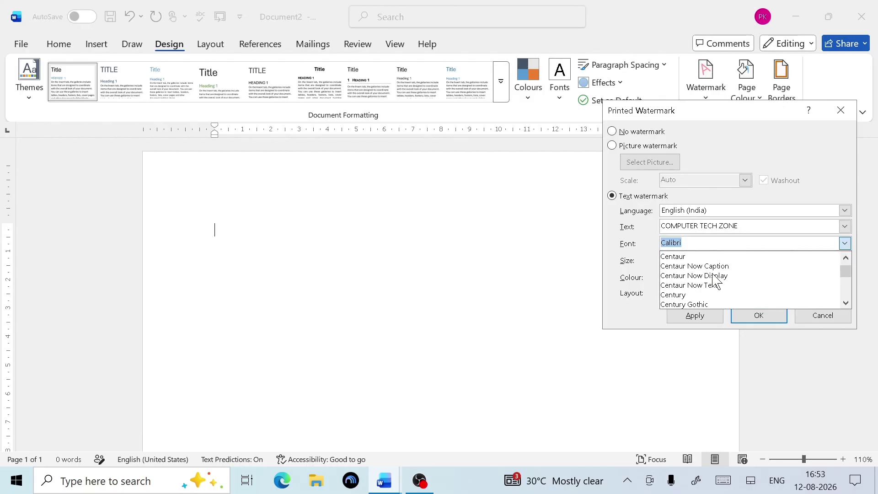
scroll(715, 281, down, 8)
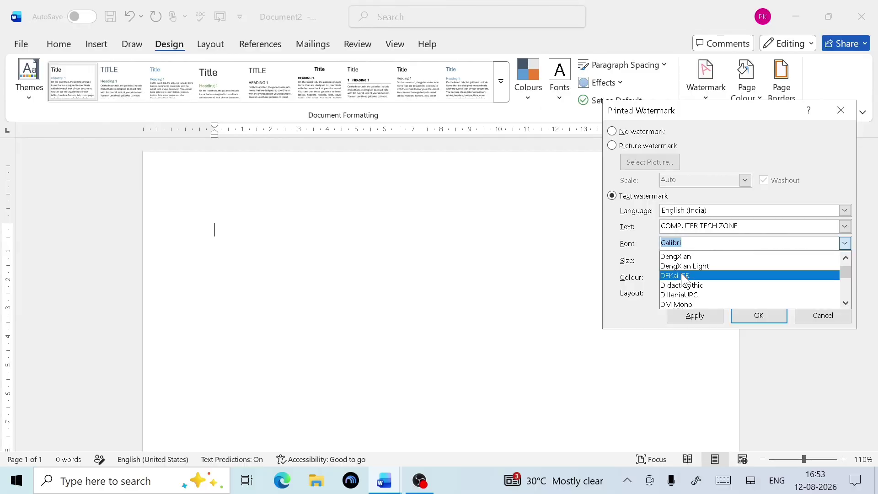
click(681, 275)
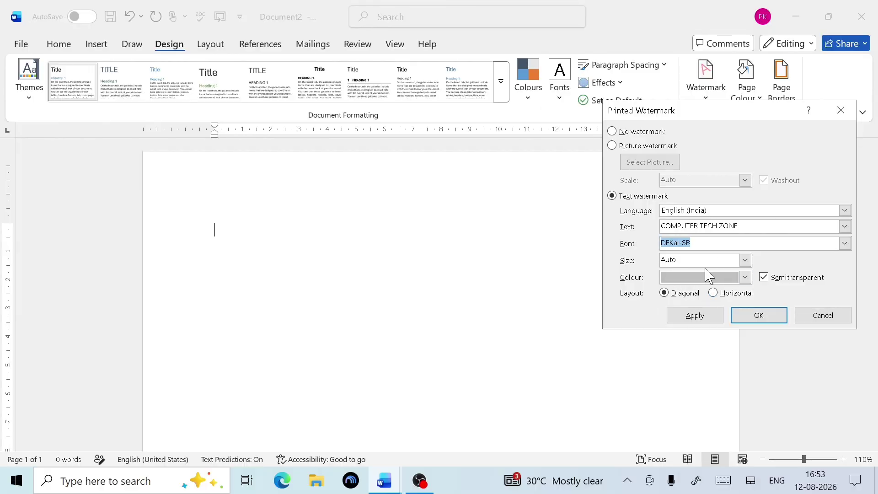
Step: Colour the text watermark standard green, apply it to the blank page and close the watermark settings
click(746, 278)
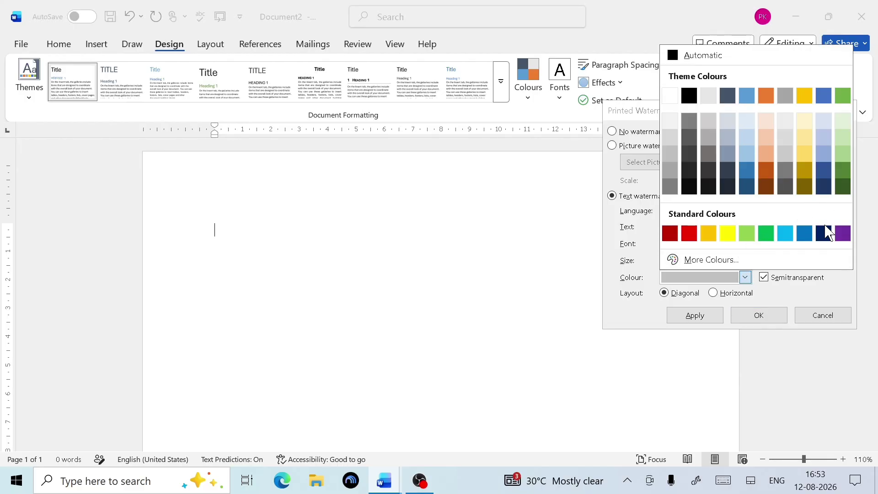
click(766, 233)
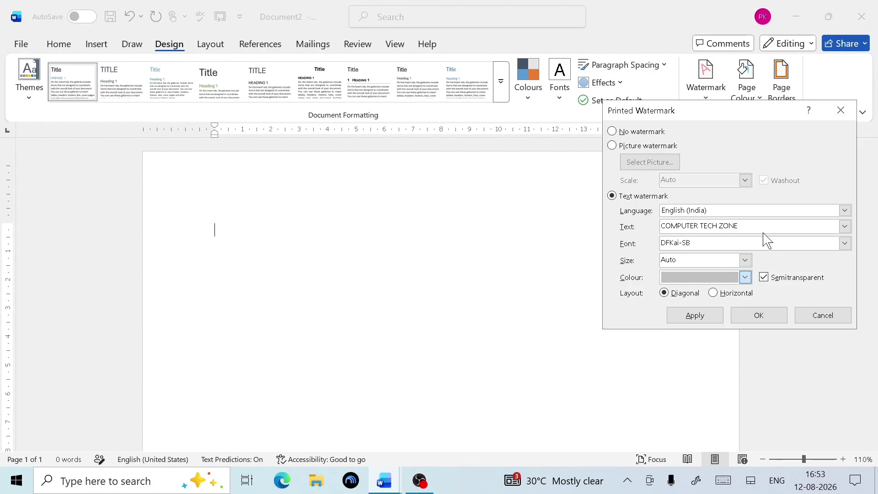
click(690, 317)
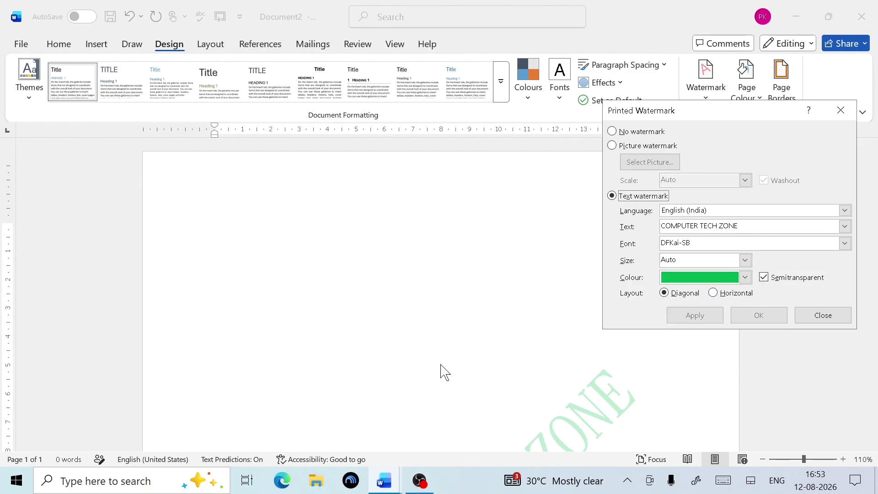
click(822, 317)
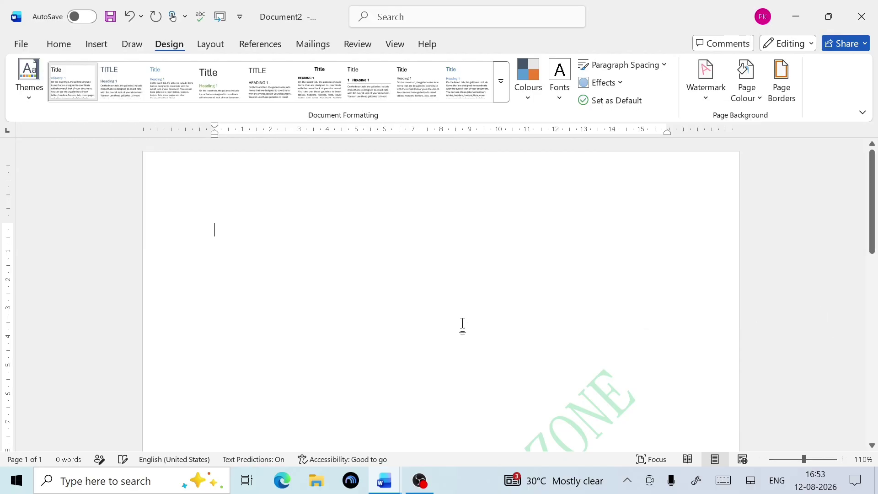
scroll(462, 326, down, 6)
ctrl+scroll(462, 327, down, 3)
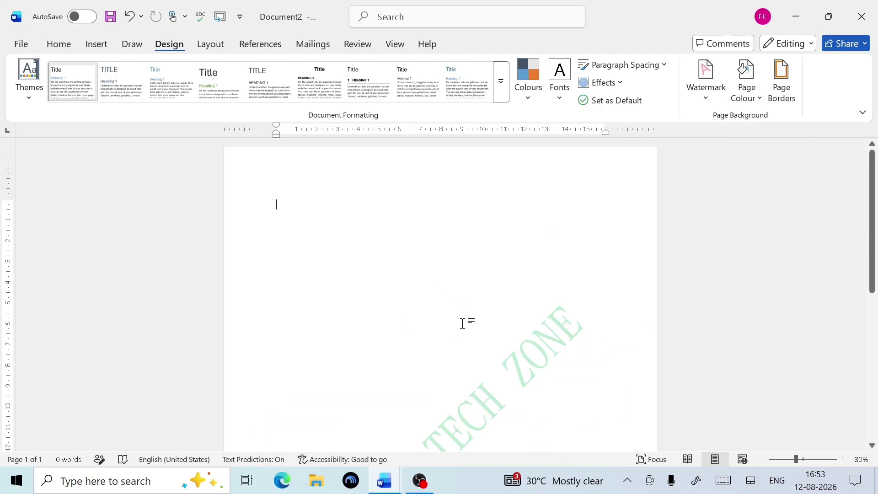
scroll(462, 324, down, 5)
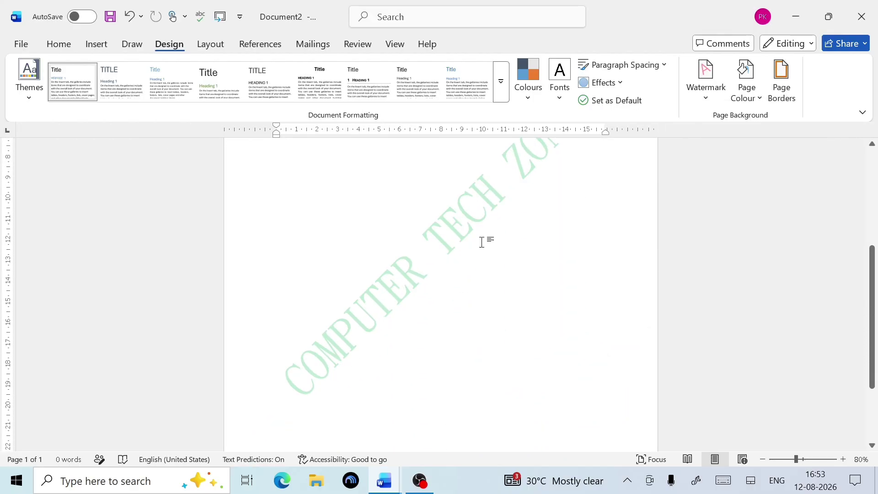
scroll(512, 243, up, 1)
scroll(508, 272, up, 1)
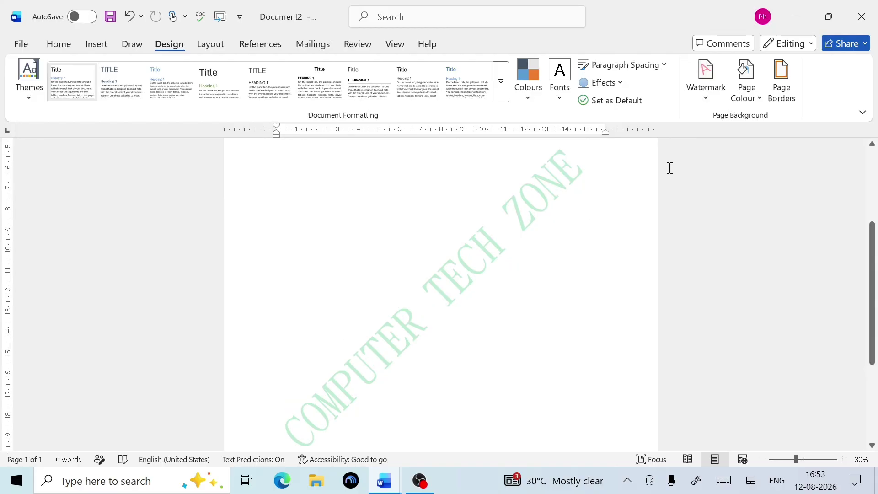
Step: Change the existing custom watermark's colour to standard red, apply it and close the watermark settings
click(707, 98)
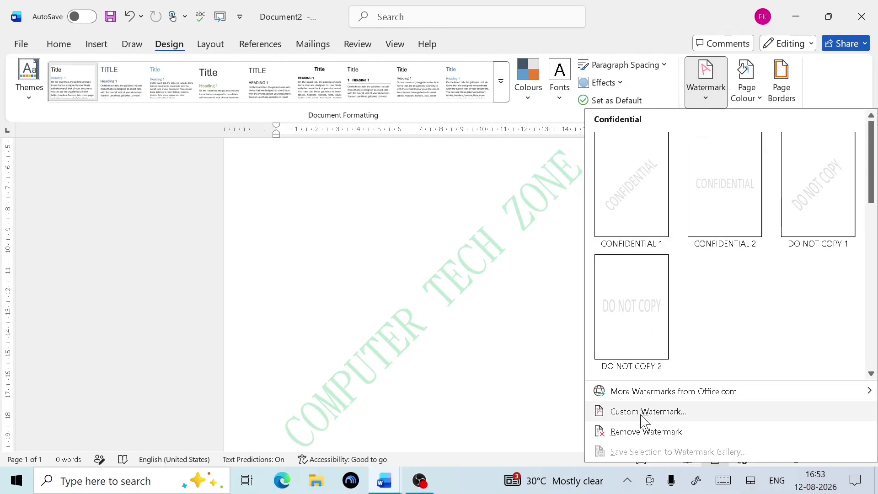
click(666, 411)
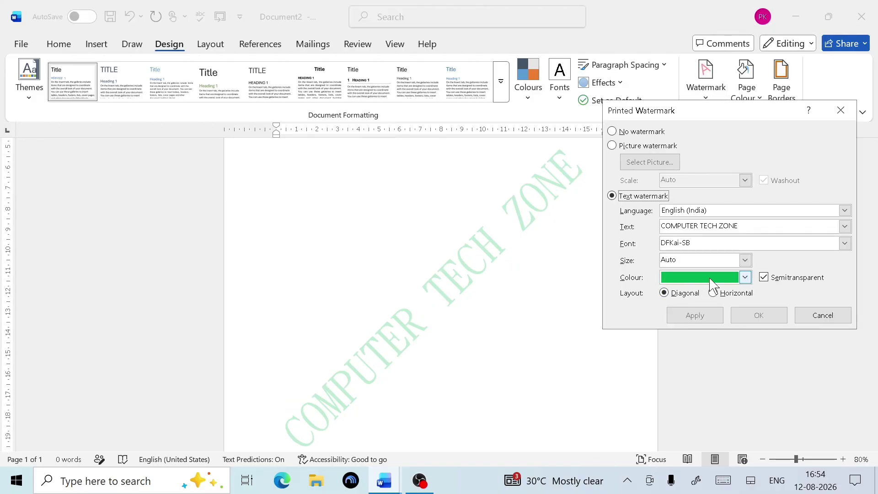
click(744, 279)
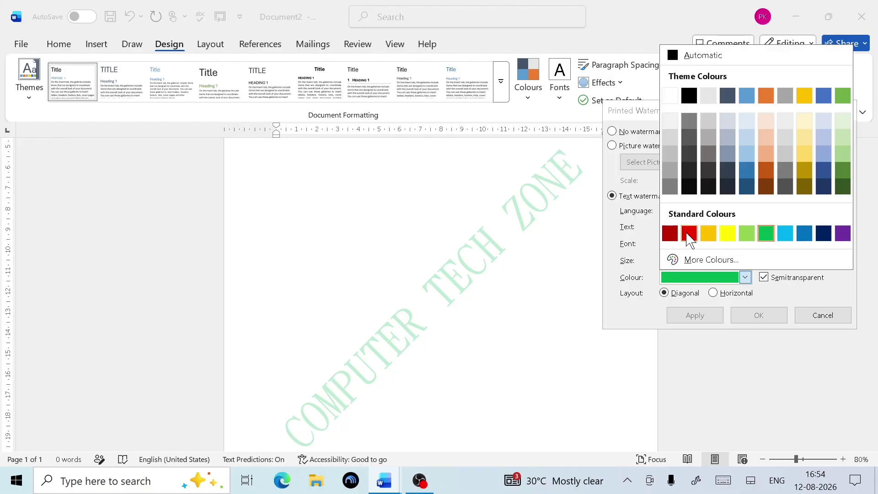
click(687, 232)
click(695, 315)
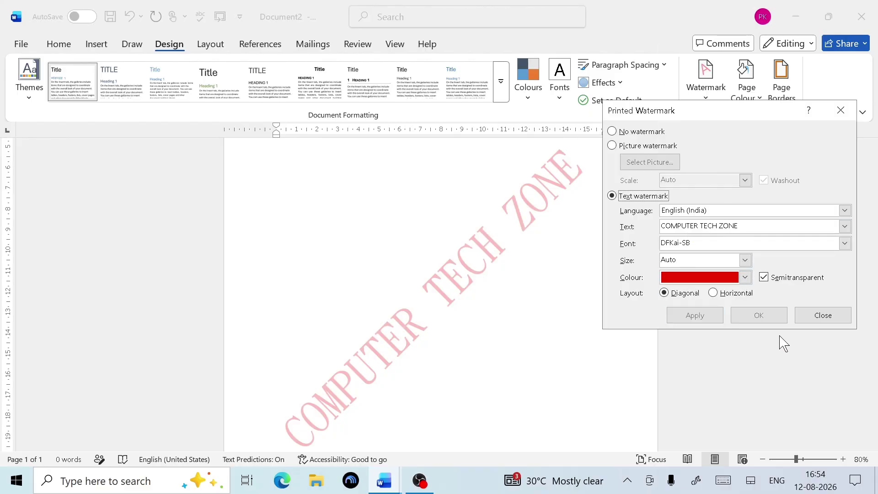
click(842, 314)
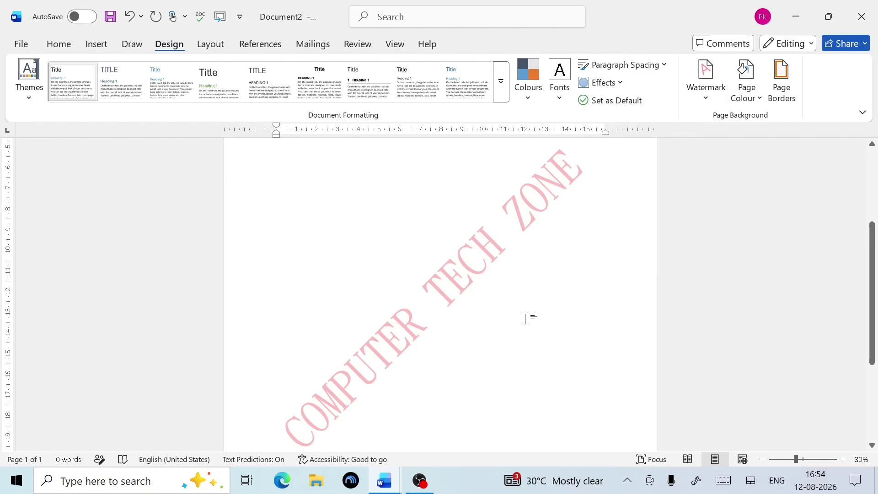
Step: Fill the watermarked page with sample paragraphs using =RAND()
scroll(525, 319, down, 1)
scroll(525, 318, up, 1)
click(261, 190)
scroll(320, 228, up, 4)
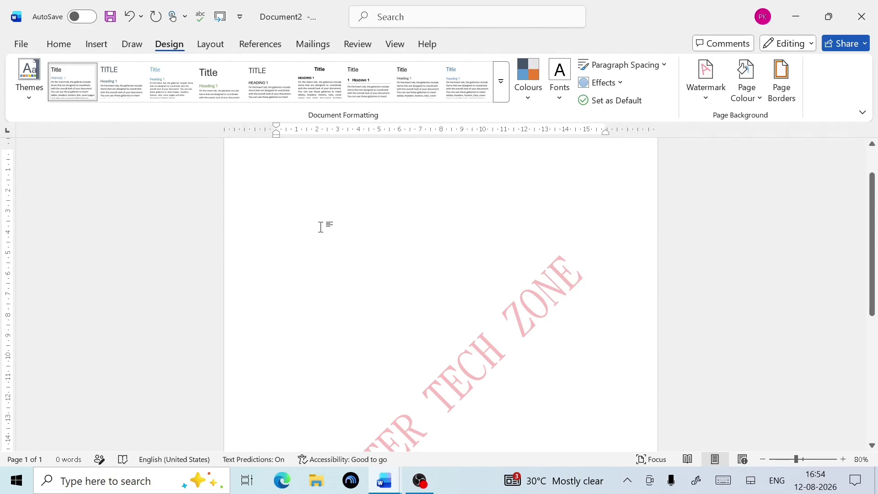
text(=RAND()
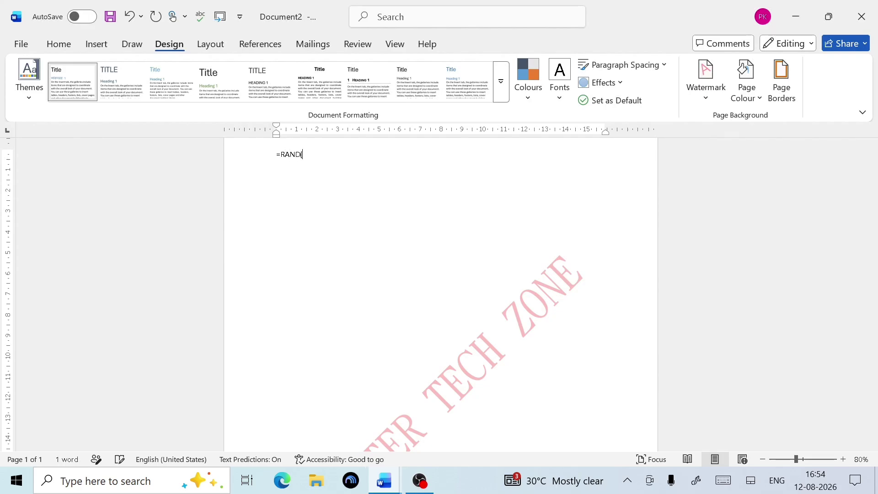
text())
key(Return)
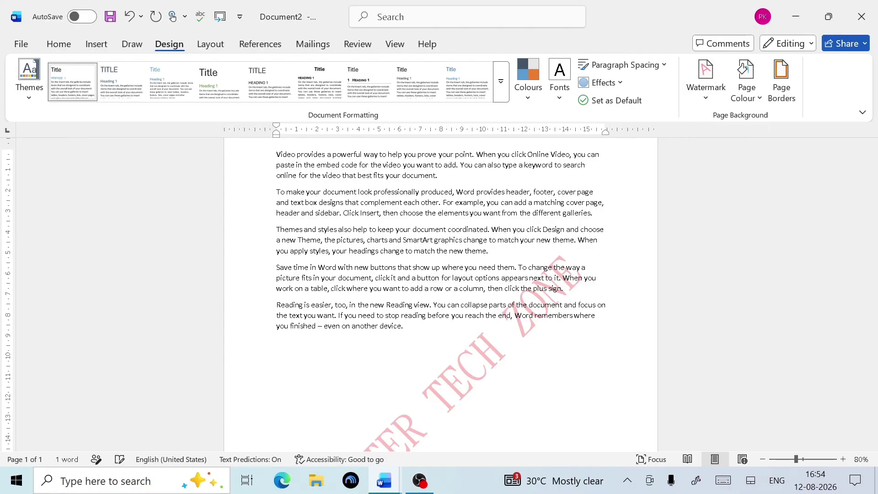
Step: Increase the font size of all the sample paragraphs to 16, then deselect them
scroll(262, 311, up, 2)
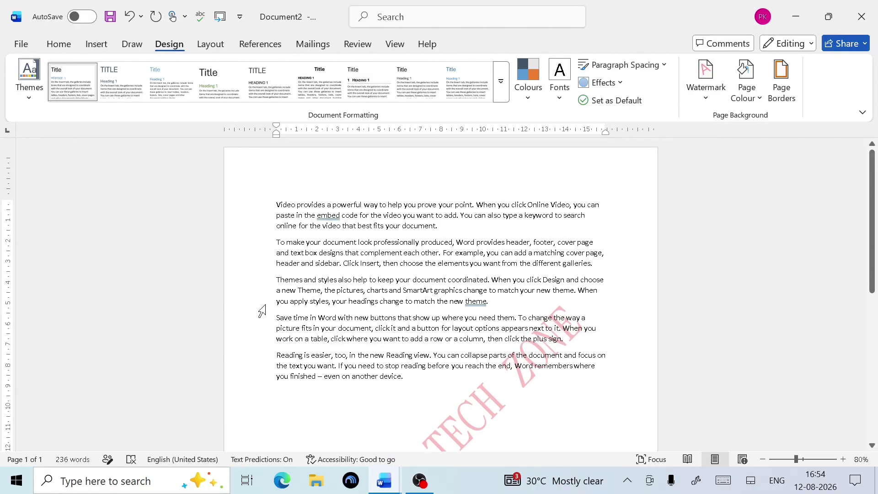
drag(264, 206, 566, 391)
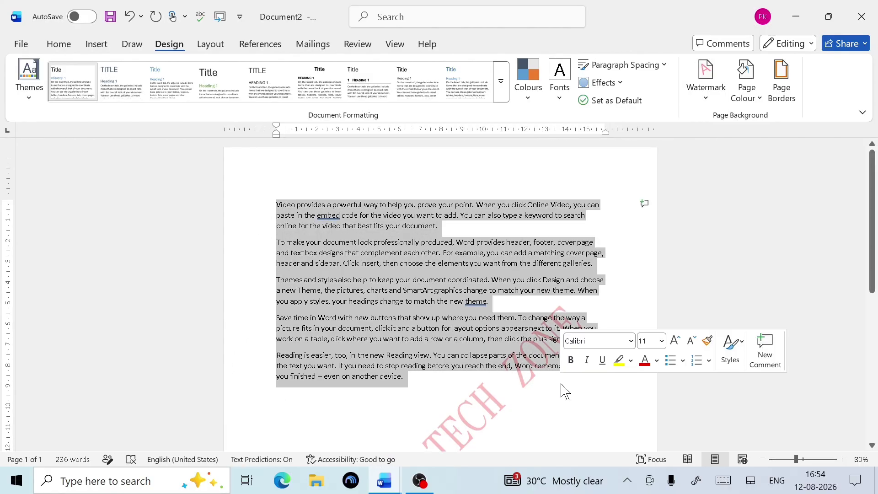
click(59, 44)
click(197, 70)
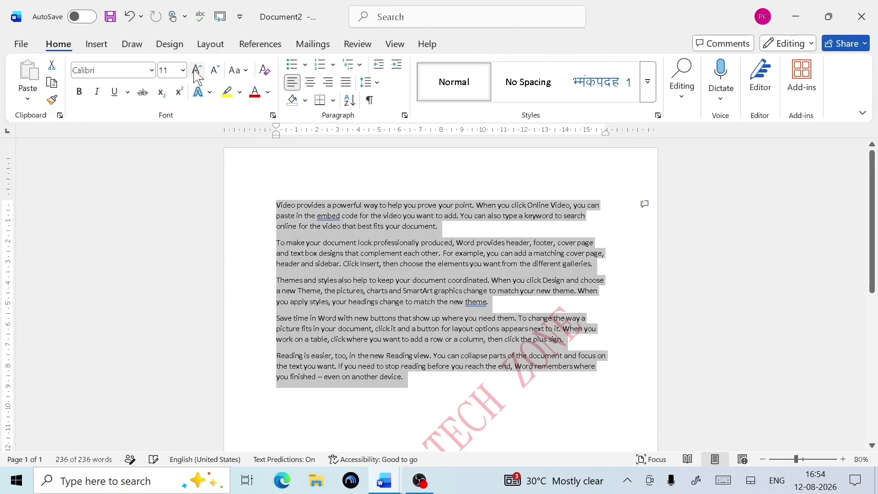
click(197, 71)
click(197, 71)
scroll(481, 295, down, 3)
scroll(481, 295, down, 3)
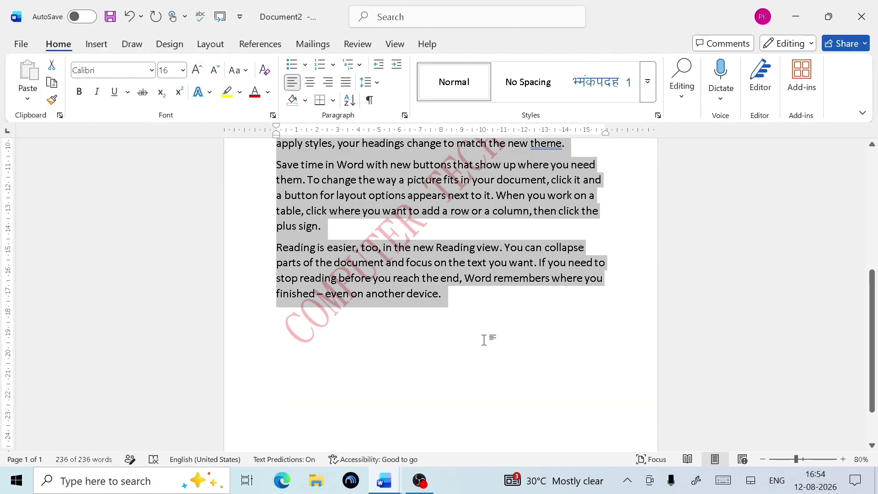
click(439, 343)
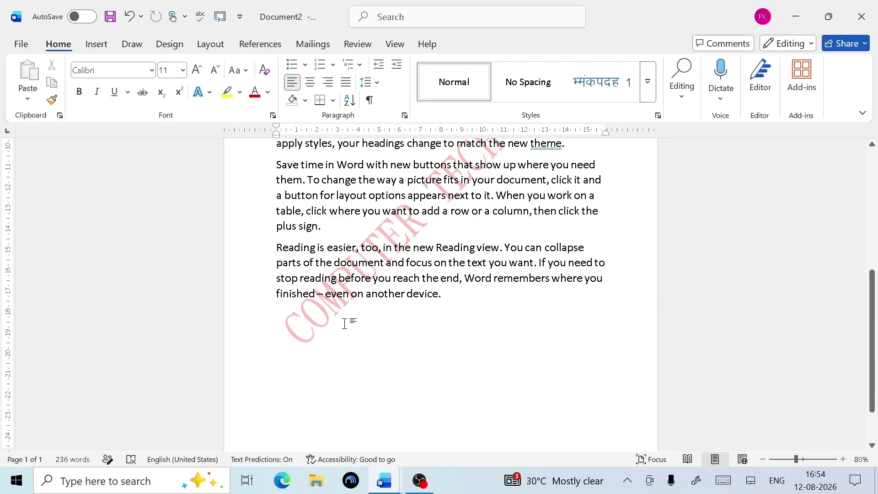
Step: Turn off semitransparency for the COMPUTER TECH ZONE text watermark, apply it, close the watermark settings and check the page
scroll(345, 324, up, 3)
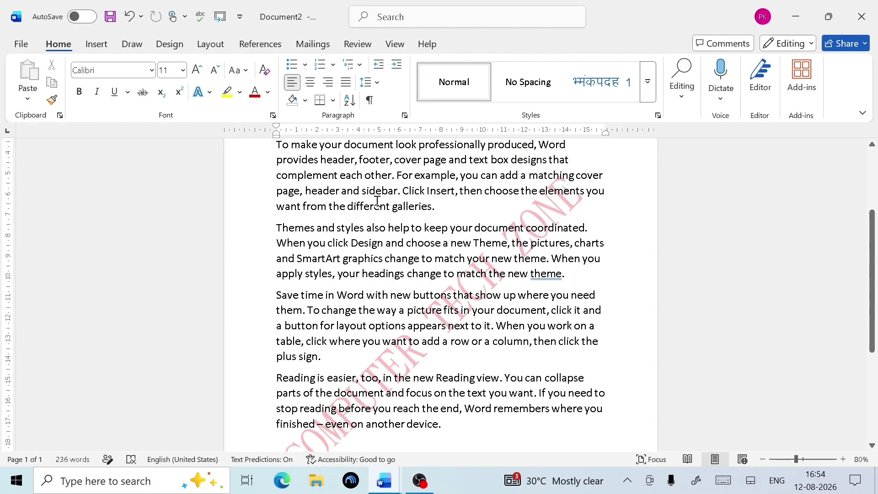
click(170, 44)
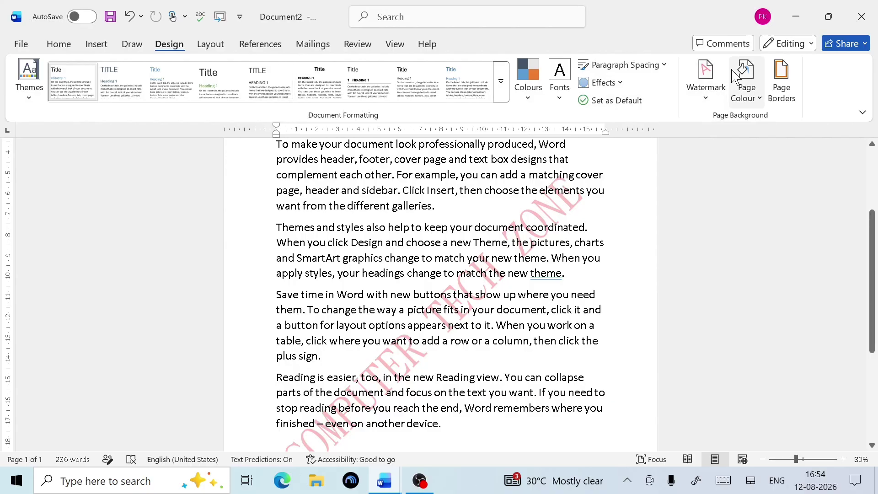
click(706, 96)
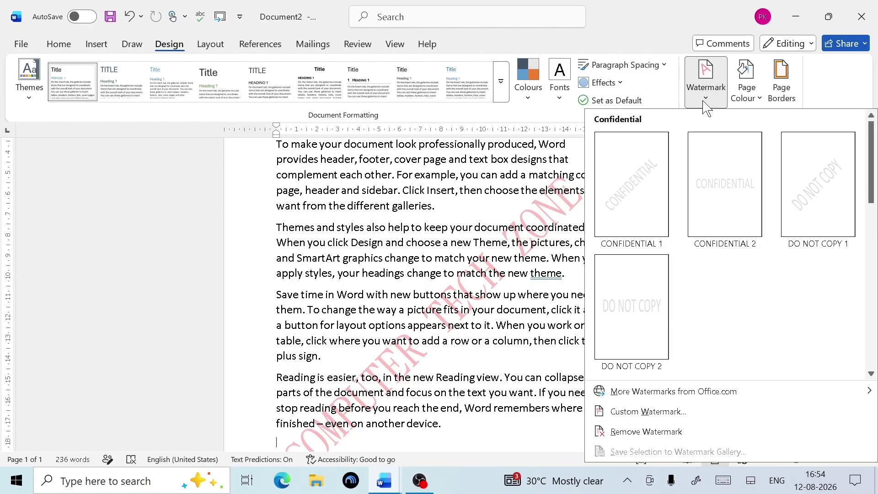
click(631, 416)
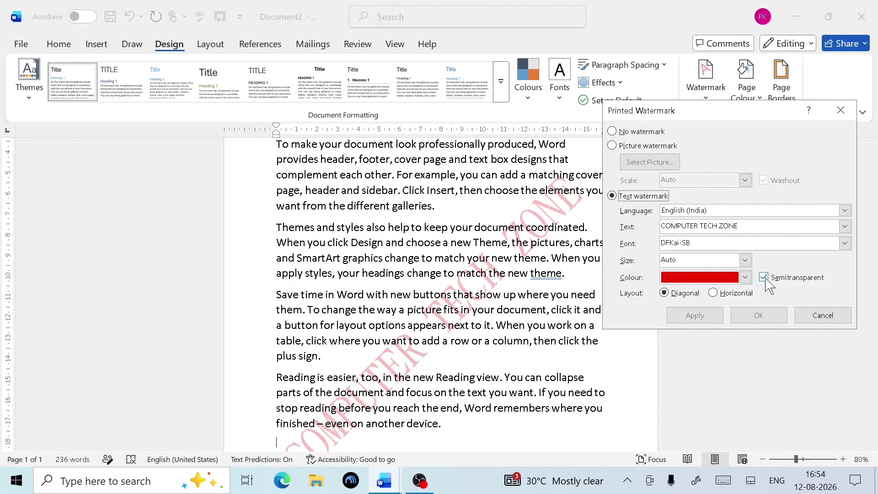
click(764, 278)
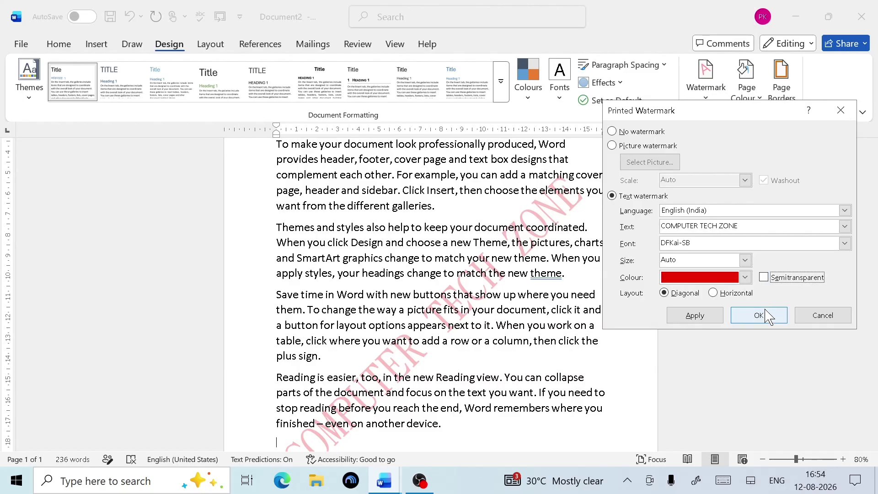
click(708, 322)
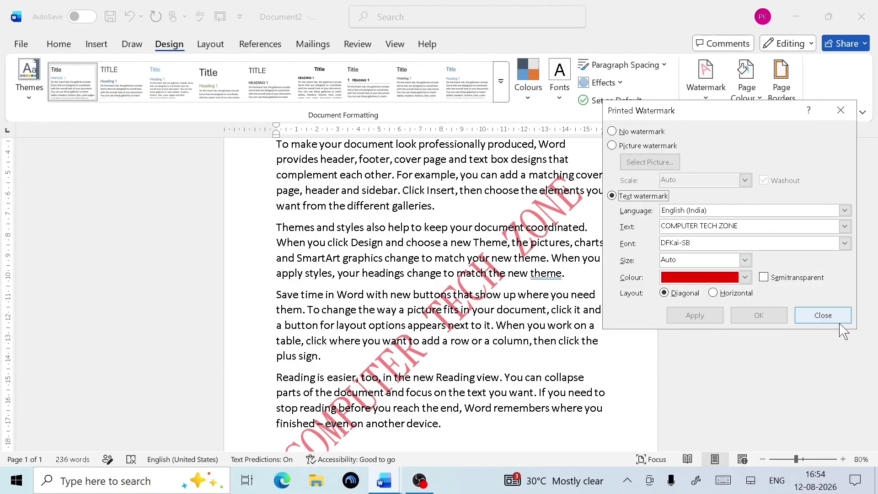
click(823, 315)
scroll(461, 356, down, 1)
scroll(461, 356, down, 3)
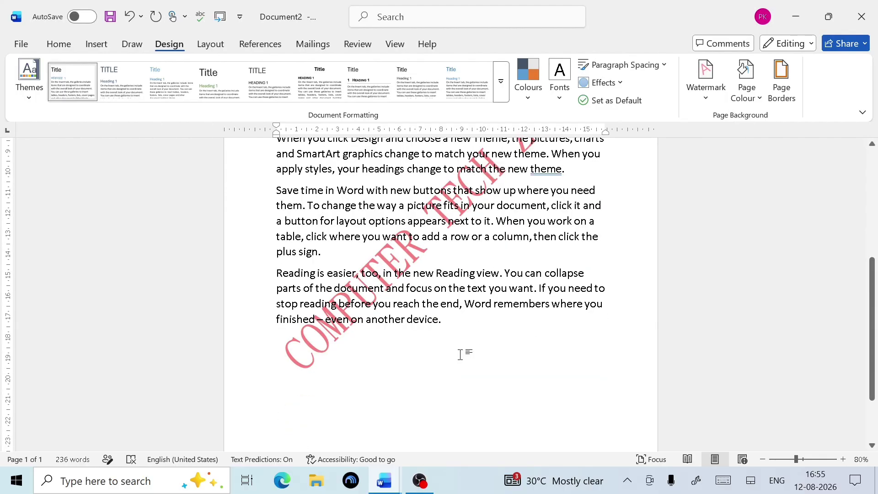
scroll(359, 357, up, 5)
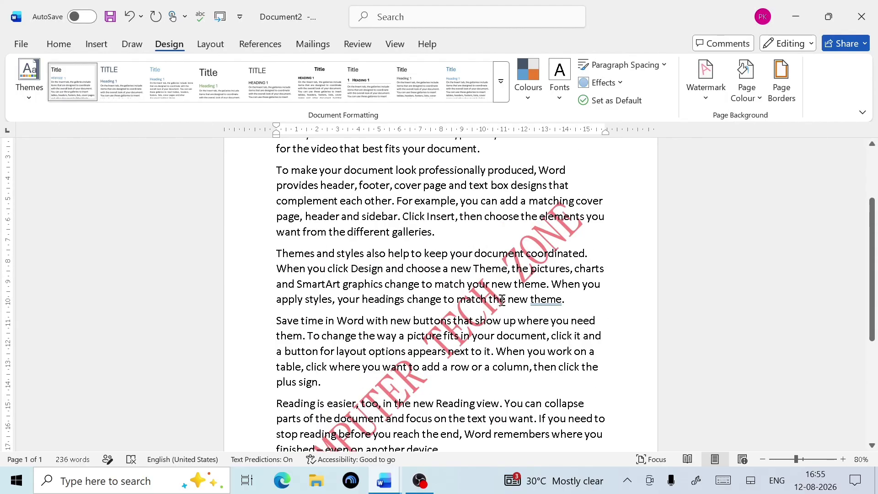
scroll(533, 281, down, 4)
scroll(401, 346, up, 3)
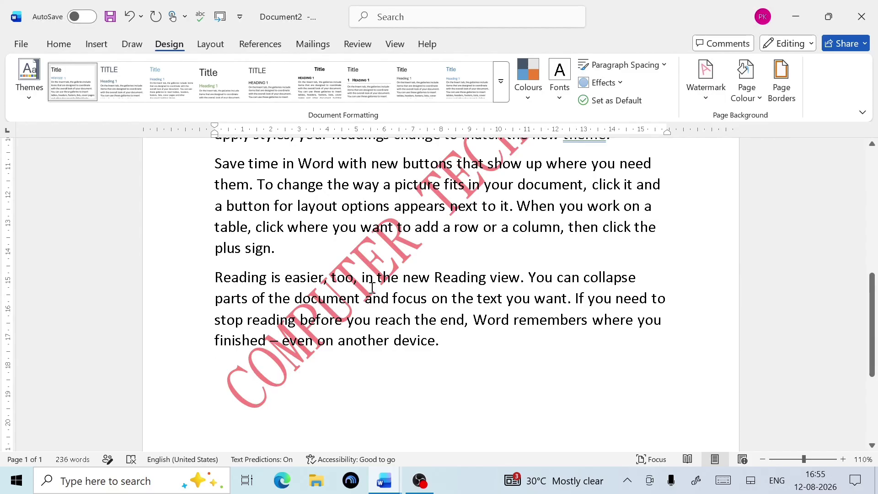
Step: Make the COMPUTER TECH ZONE text watermark semitransparent again and apply the change
scroll(411, 264, up, 4)
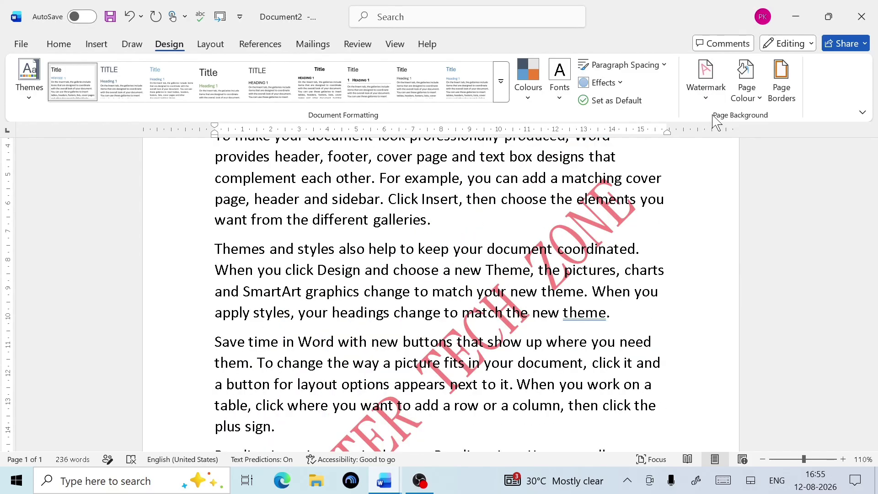
click(716, 96)
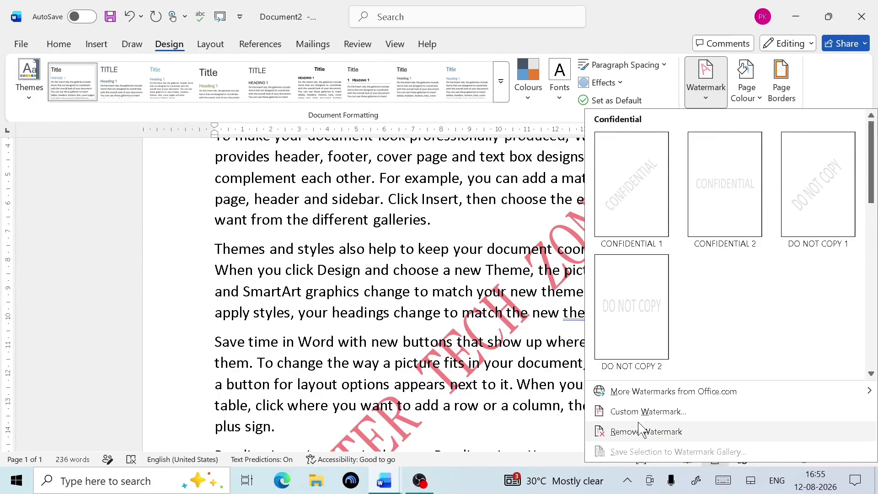
click(659, 411)
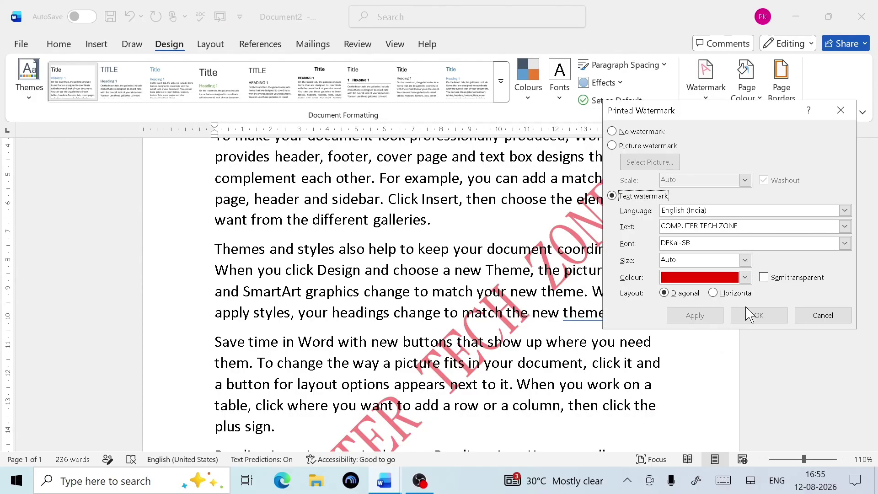
click(764, 278)
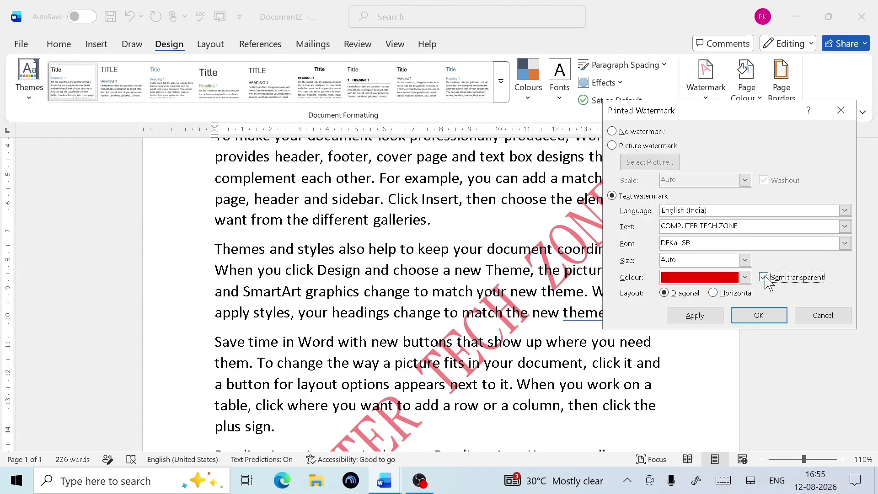
click(706, 318)
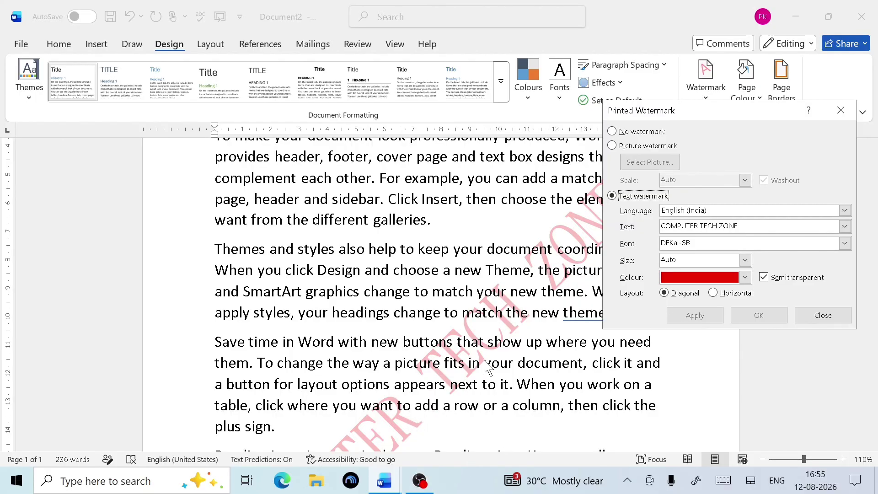
Step: Set the text watermark's layout to horizontal, apply it and close the watermark settings
click(714, 293)
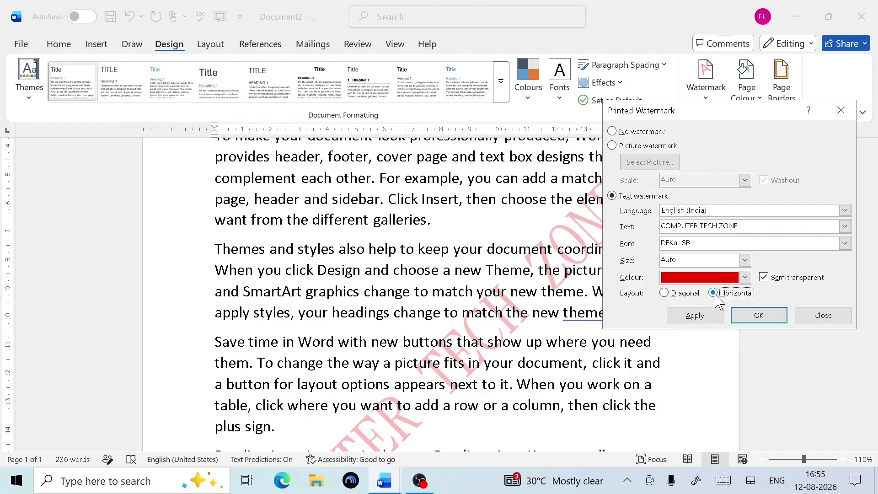
click(701, 320)
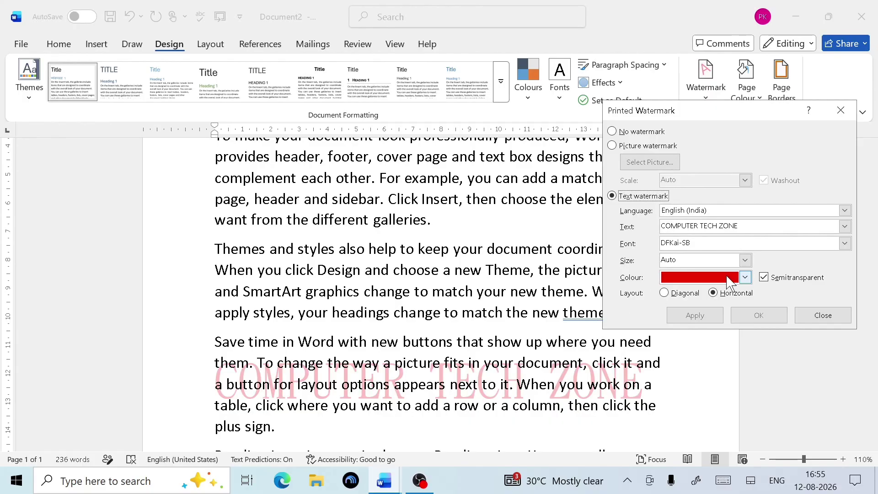
click(808, 315)
scroll(461, 357, down, 3)
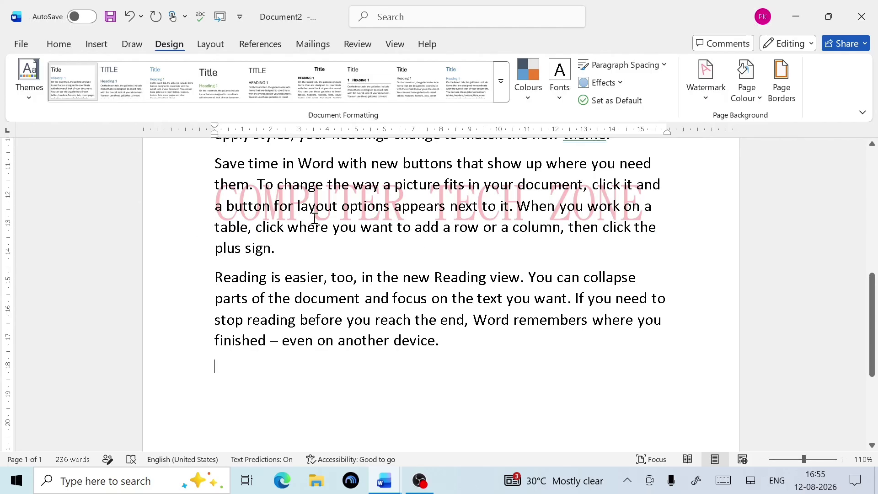
Step: Remove the COMPUTER TECH ZONE watermark by setting the custom watermark options to No watermark, and check the page
click(706, 98)
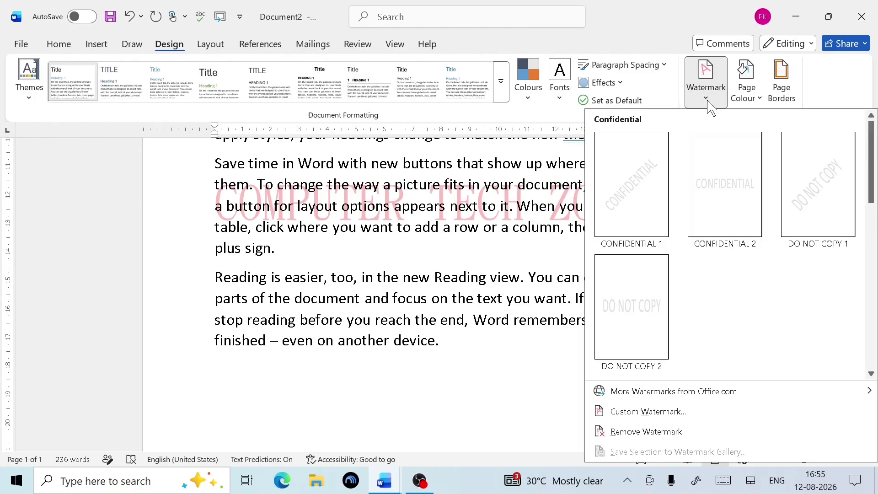
click(671, 412)
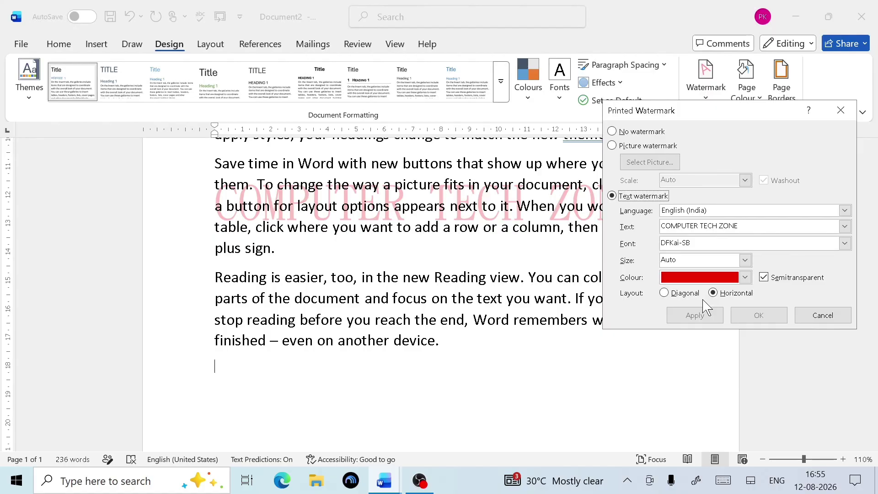
click(613, 131)
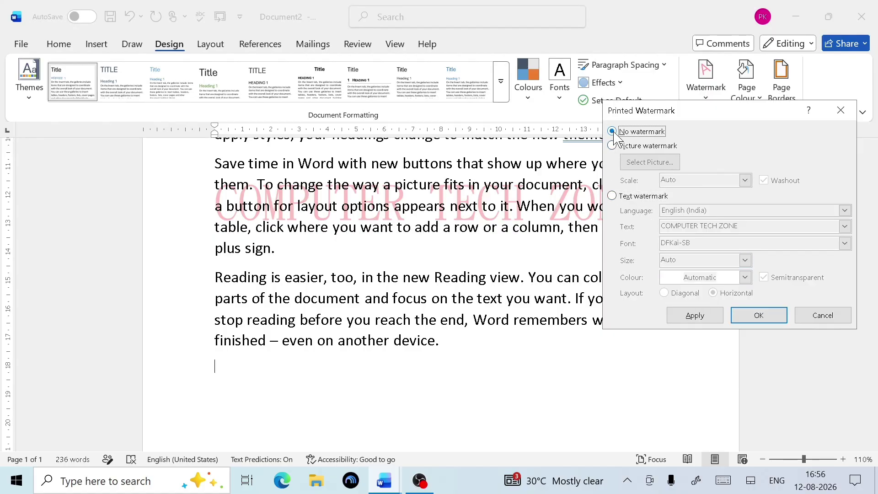
click(755, 315)
scroll(490, 369, up, 10)
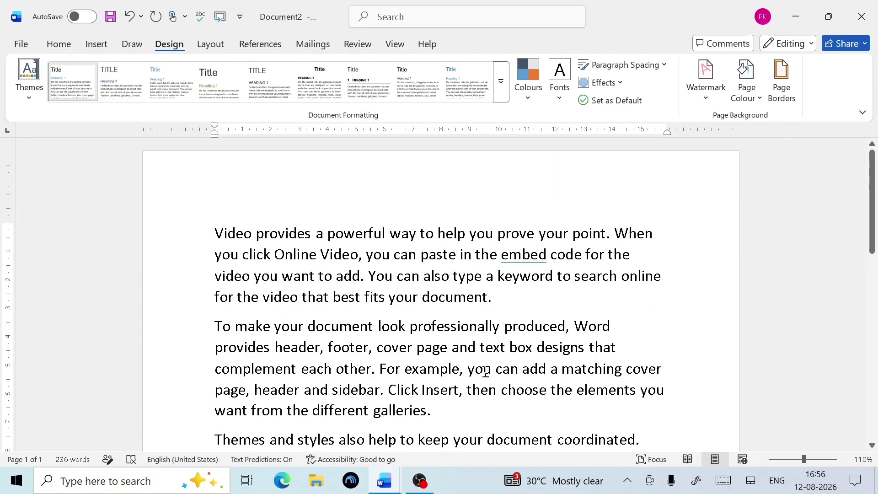
scroll(513, 322, down, 4)
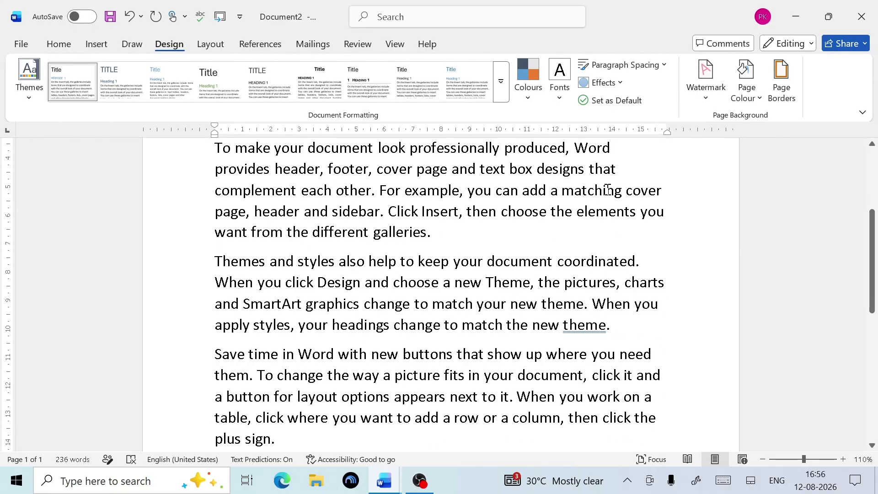
Step: Insert the preset DO NOT COPY 2 watermark into the document
click(705, 103)
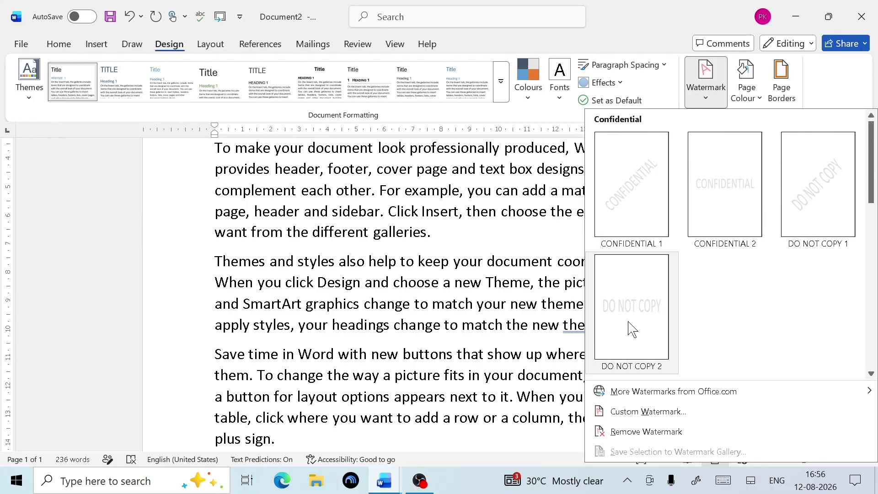
click(632, 328)
scroll(386, 337, down, 5)
scroll(386, 338, up, 4)
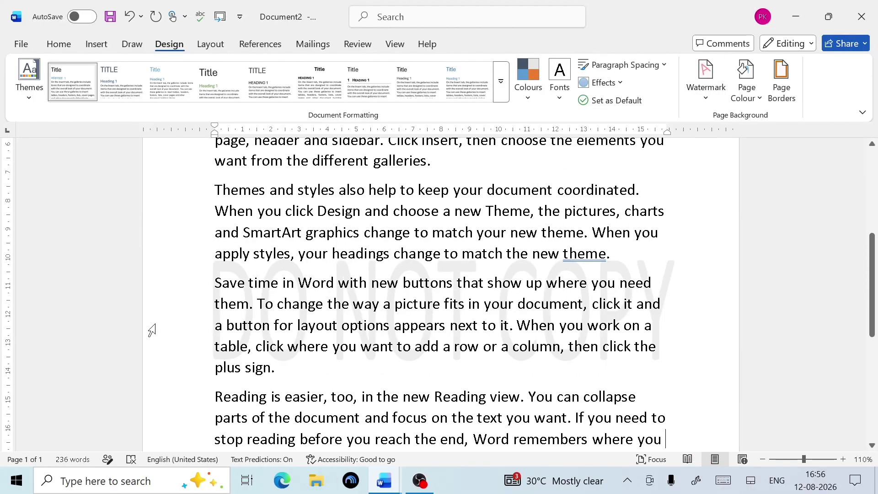
Step: Remove the DO NOT COPY 2 watermark from the document and check the page
click(705, 99)
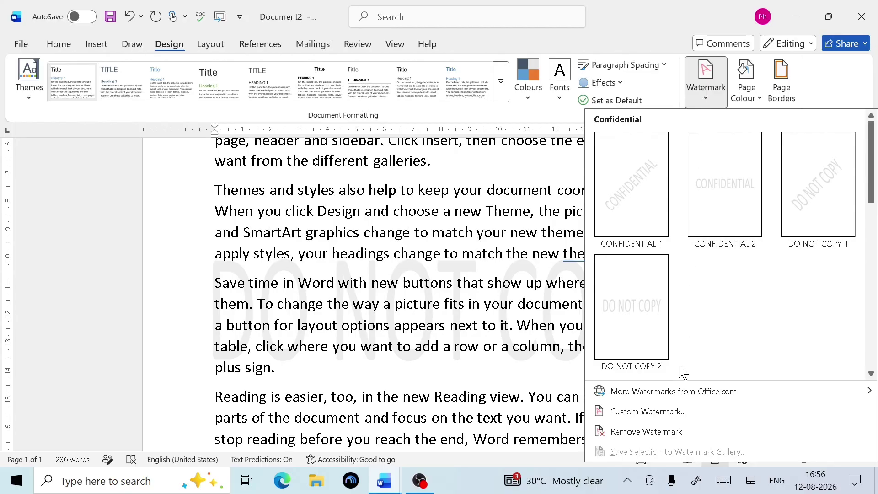
click(679, 433)
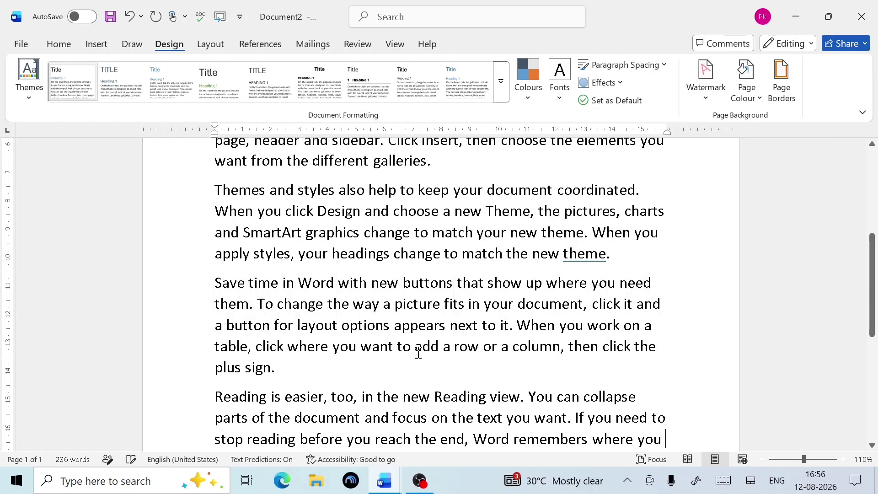
scroll(371, 295, down, 6)
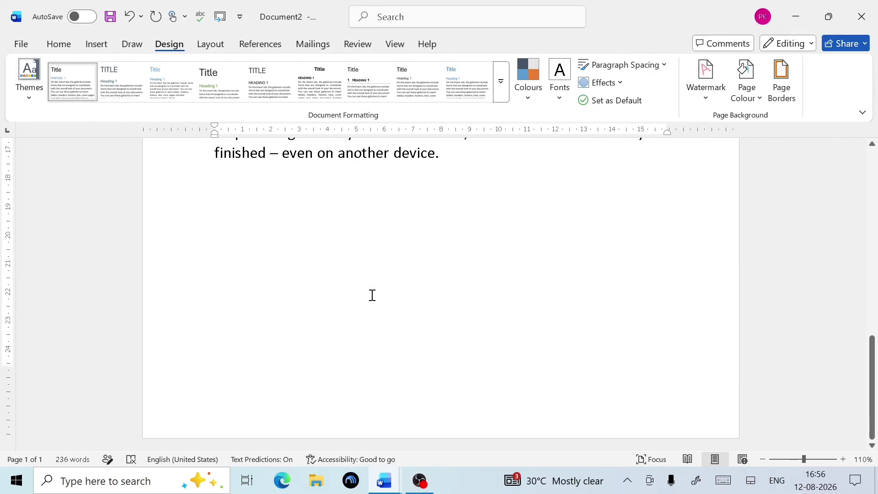
scroll(377, 294, up, 3)
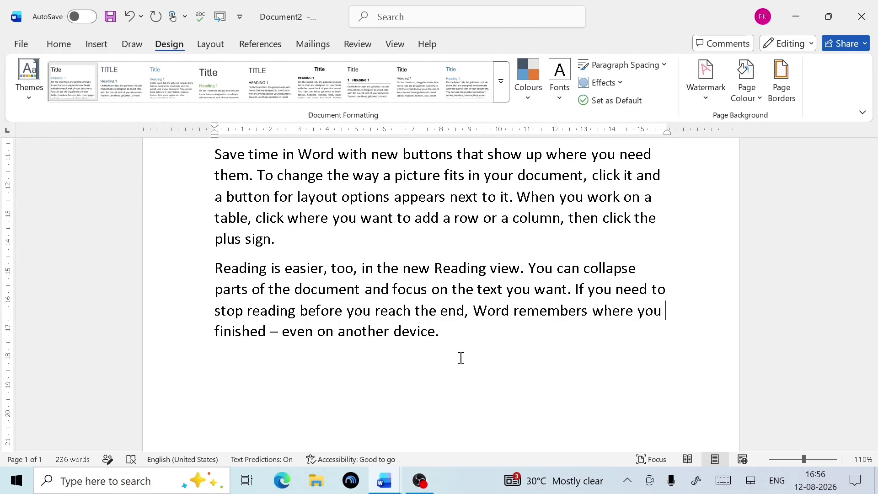
Step: Open the custom watermark options and browse the computer offline for a picture watermark
click(697, 100)
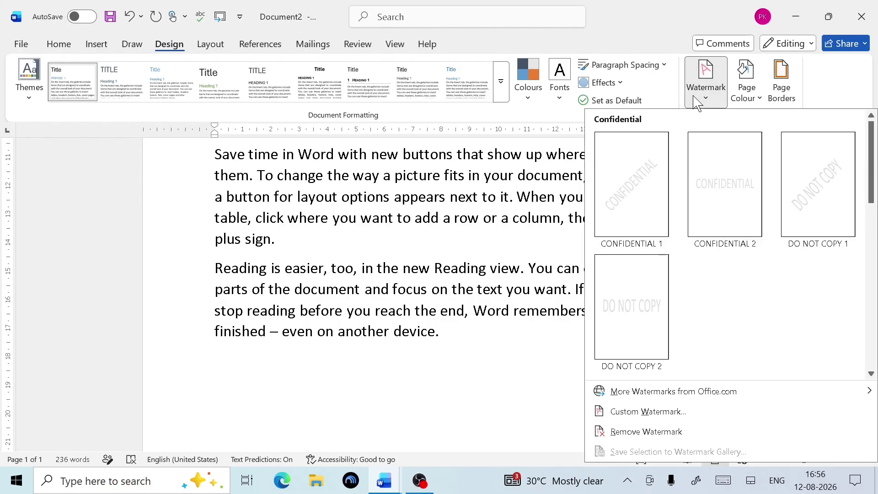
click(646, 412)
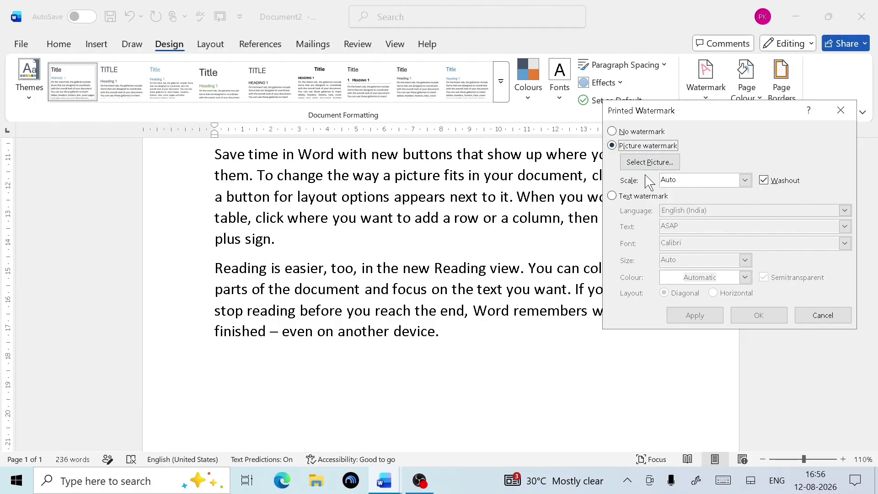
click(643, 168)
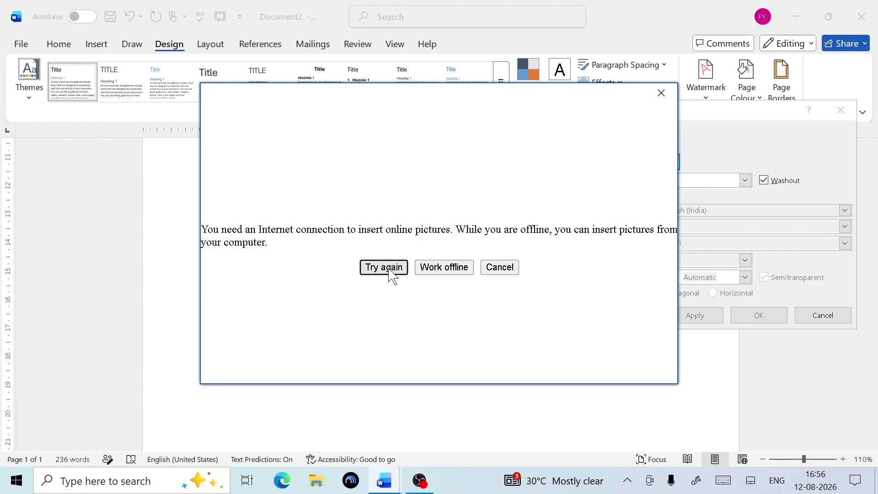
click(429, 271)
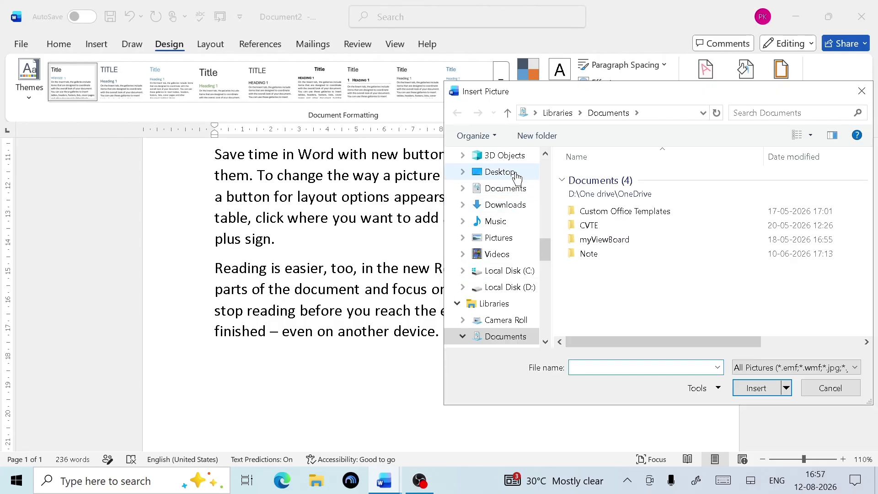
Step: Insert logo.png from the Desktop's Computer TechZone folder as a picture watermark with Auto scale and washout, and check the page
click(515, 174)
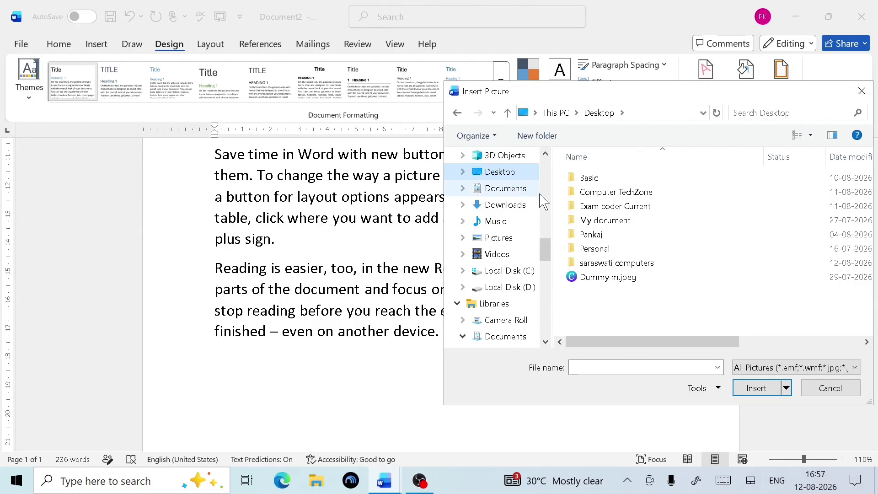
click(636, 196)
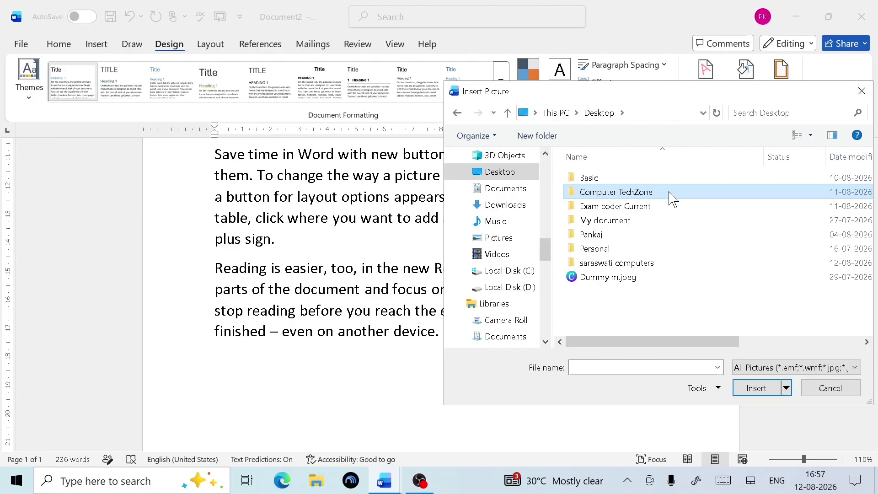
double_click(680, 196)
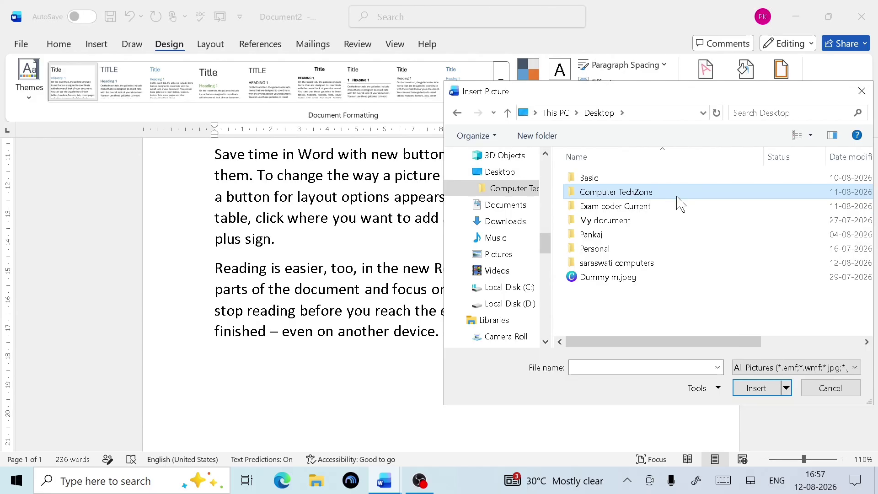
click(623, 268)
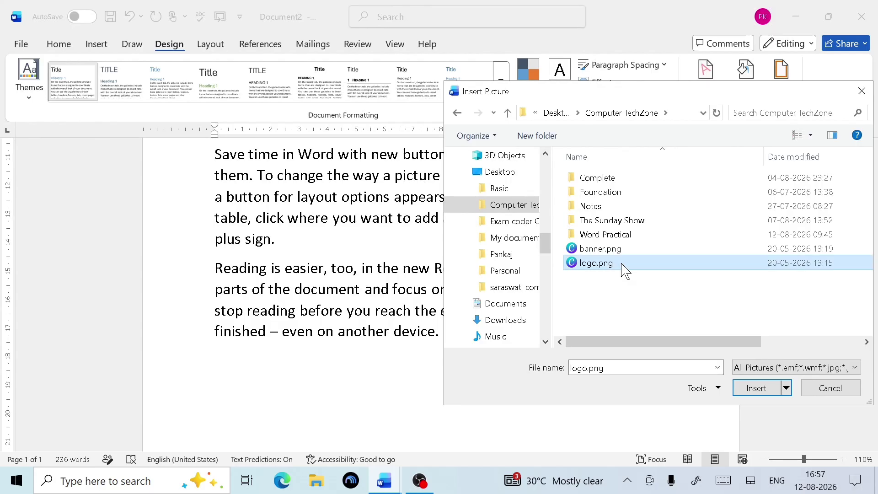
click(744, 390)
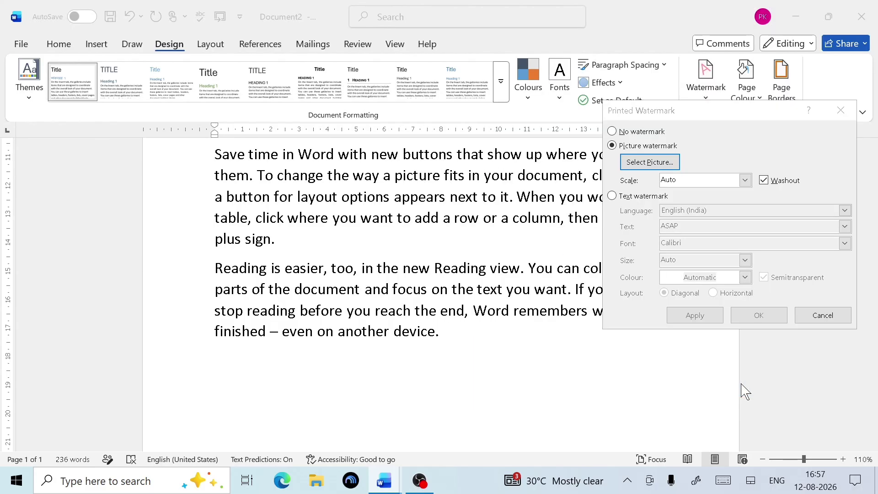
click(759, 315)
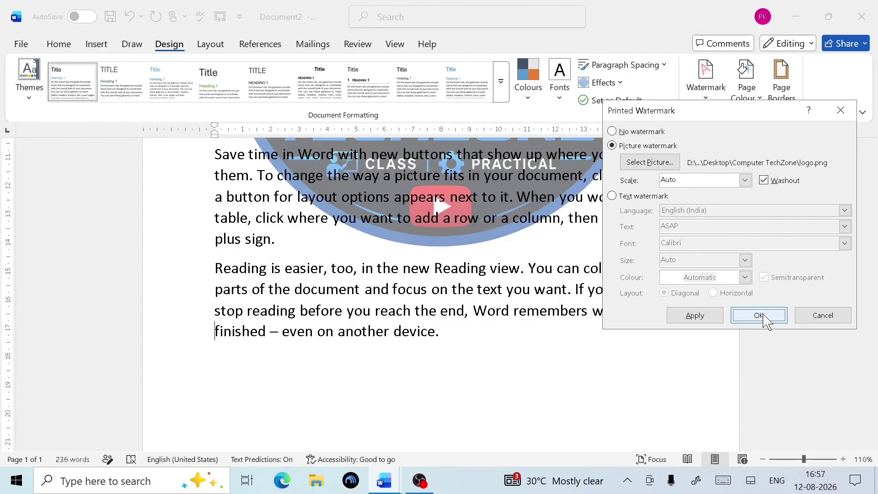
scroll(560, 347, up, 3)
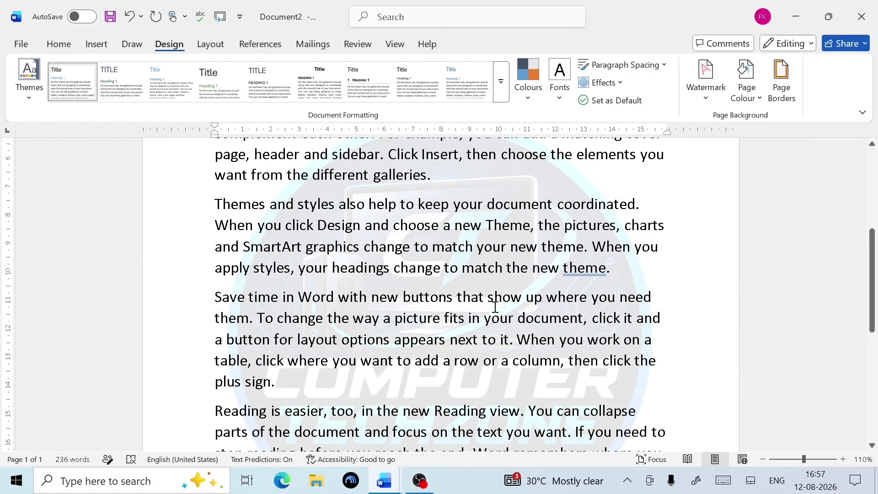
scroll(495, 307, down, 3)
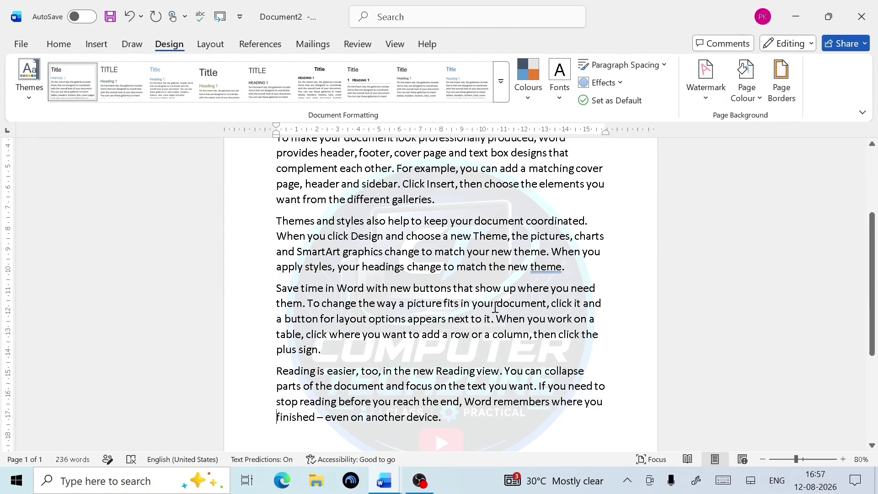
scroll(495, 307, down, 3)
scroll(496, 307, up, 6)
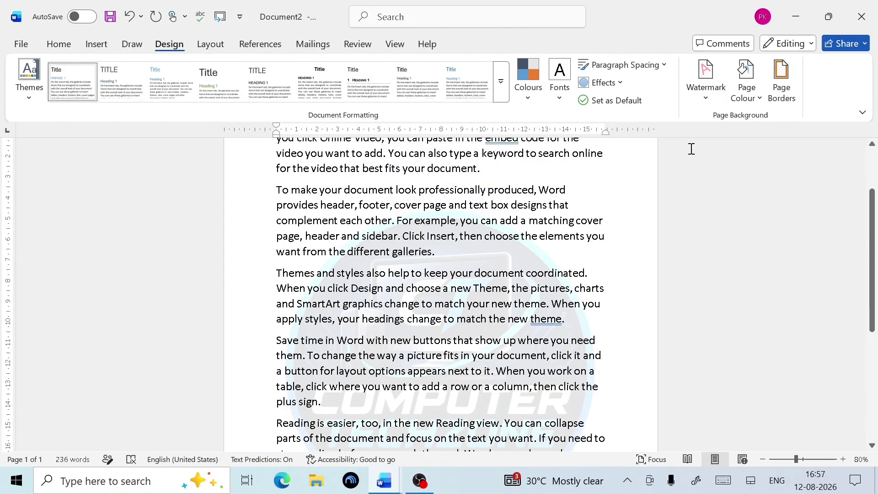
Step: Set the logo picture watermark's scale to 100% and apply it
click(703, 104)
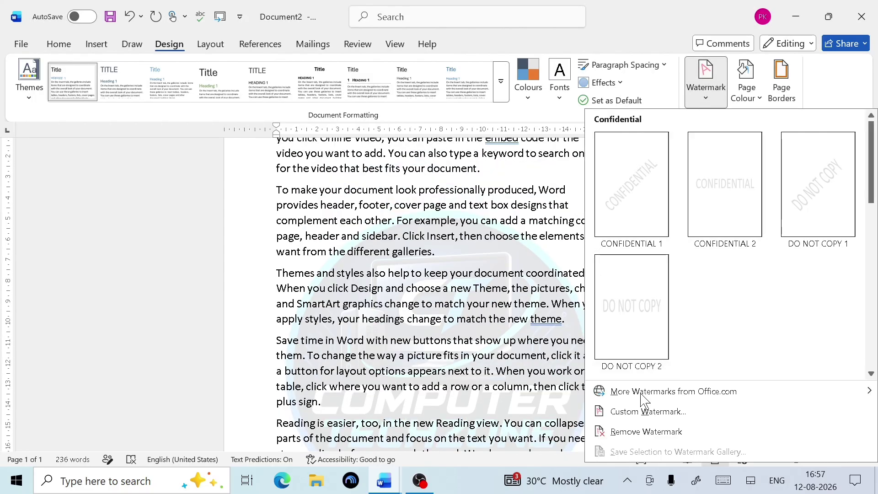
click(652, 411)
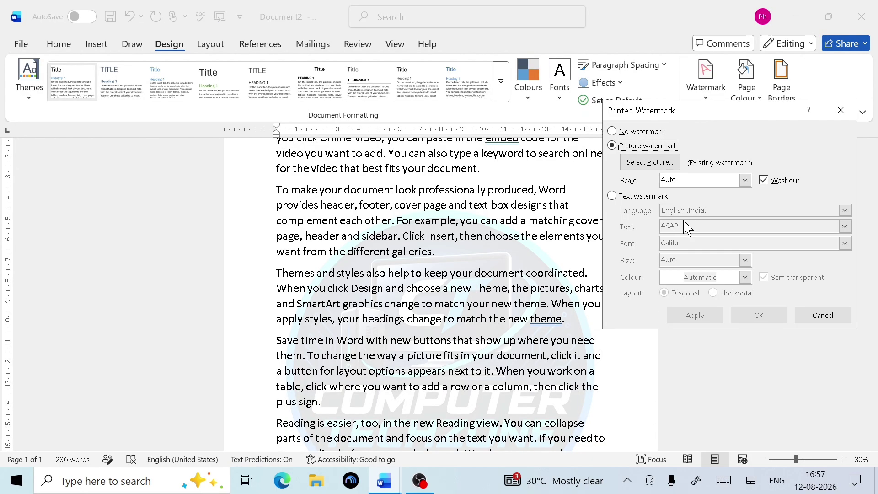
click(745, 181)
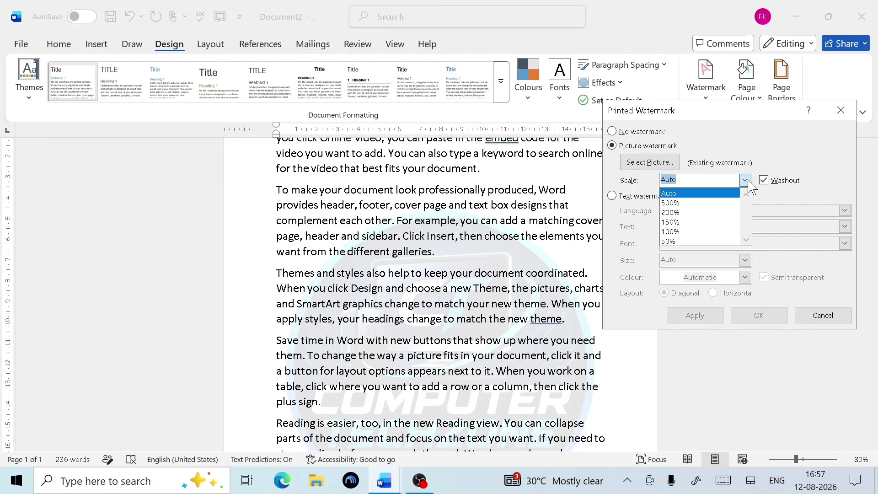
click(711, 232)
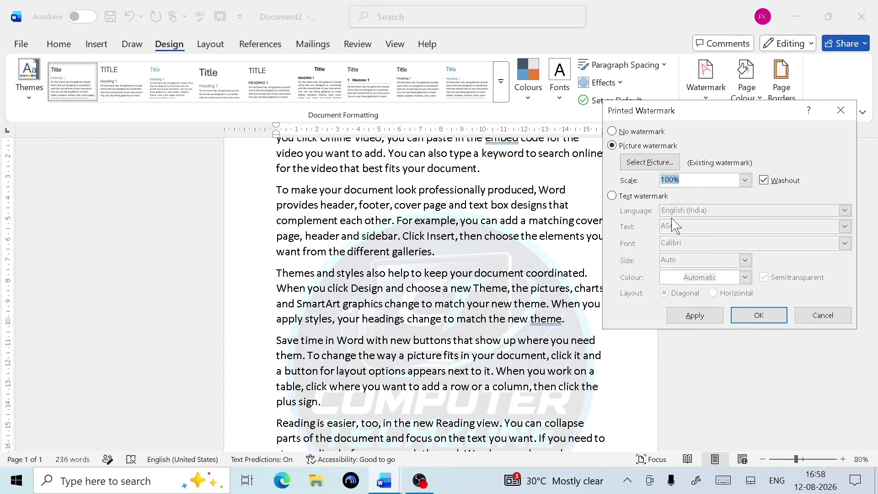
click(696, 315)
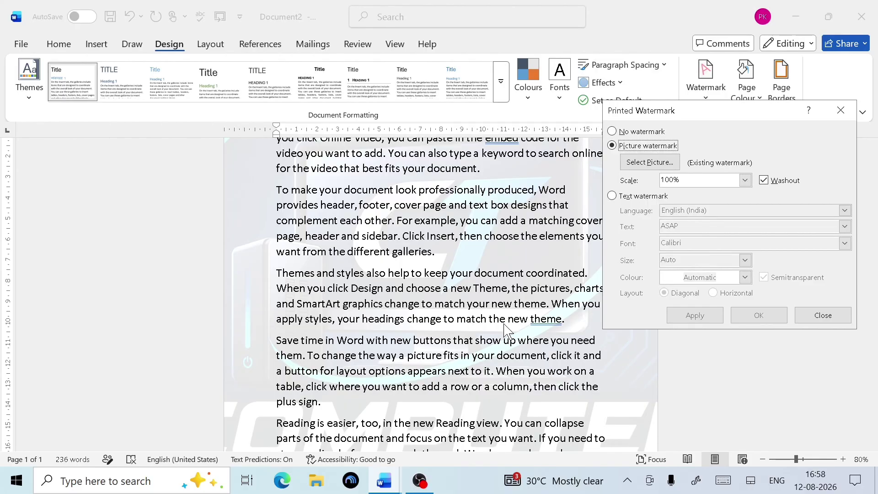
Step: Set the logo picture watermark's scale to 50% and apply it
click(745, 180)
click(672, 241)
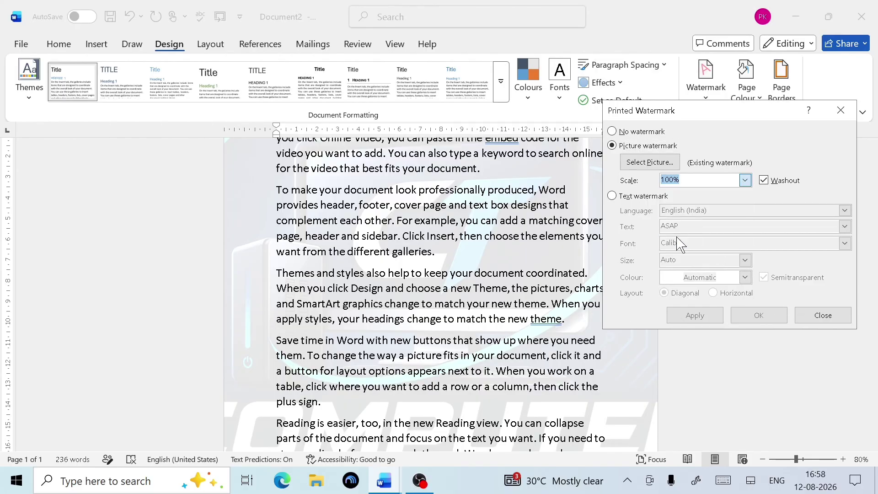
click(708, 318)
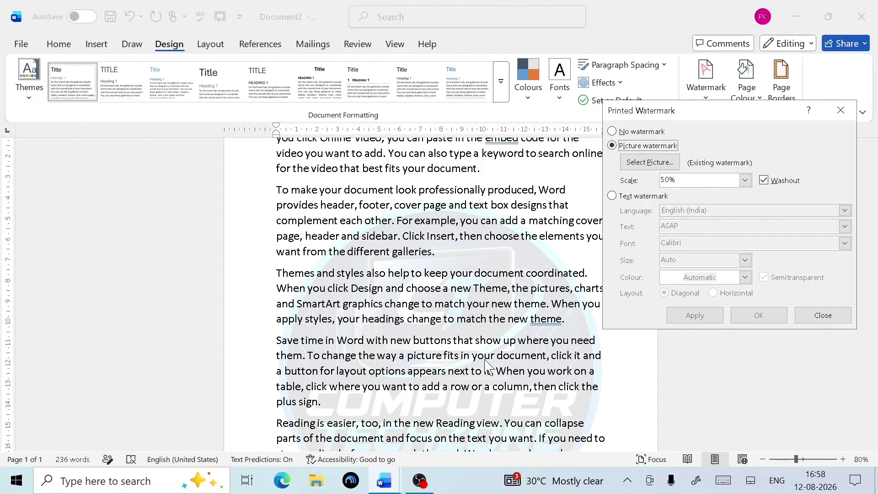
Step: Set the logo picture watermark's scale back to Auto, confirm the settings and check the page
click(745, 180)
click(719, 195)
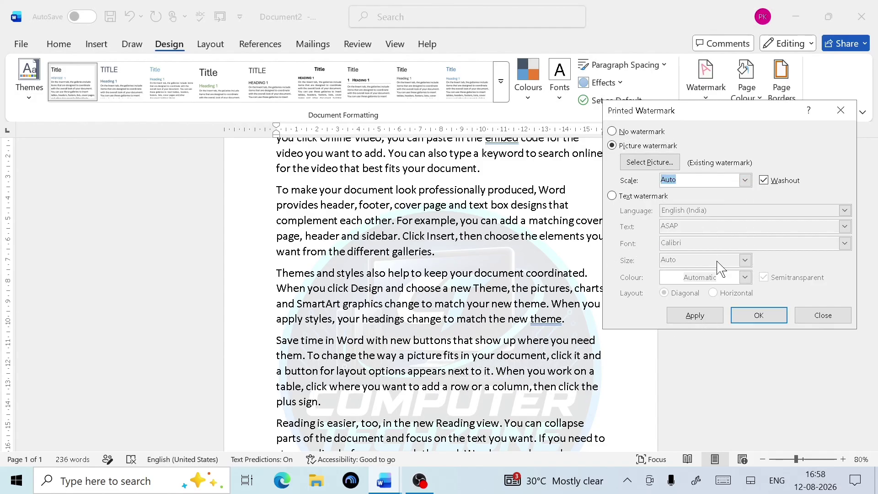
click(759, 315)
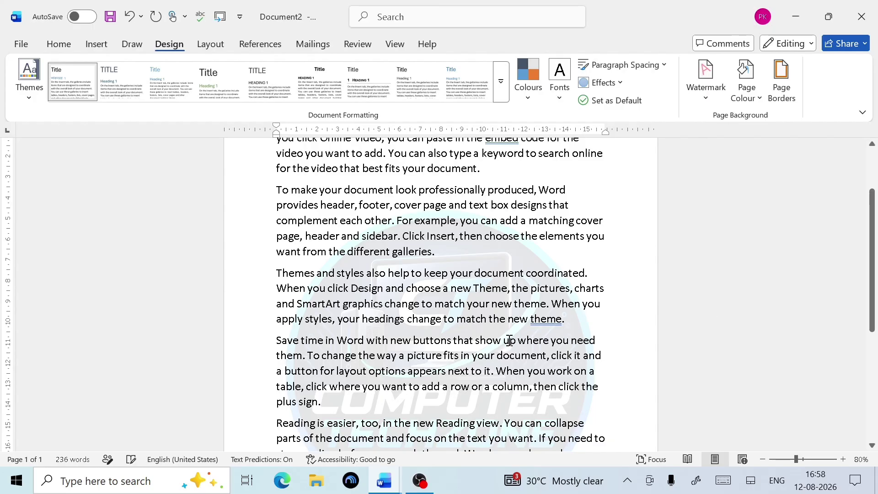
scroll(506, 339, down, 3)
ctrl+scroll(500, 340, up, 3)
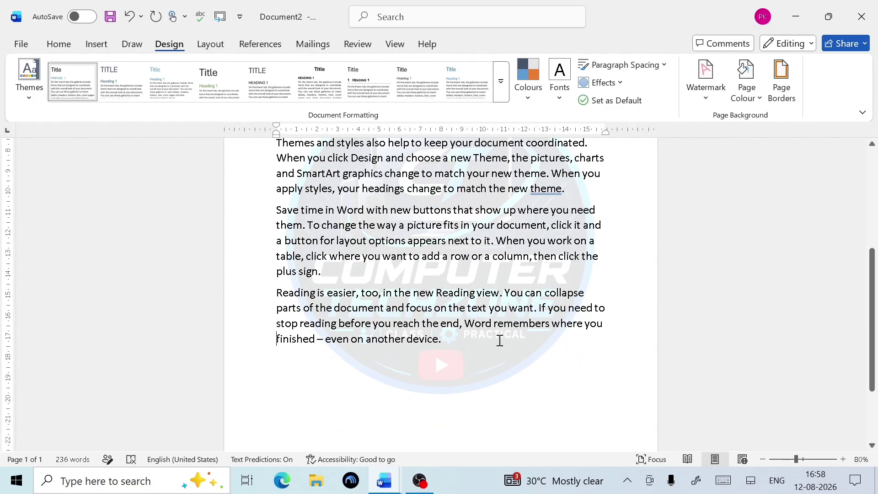
scroll(510, 352, up, 1)
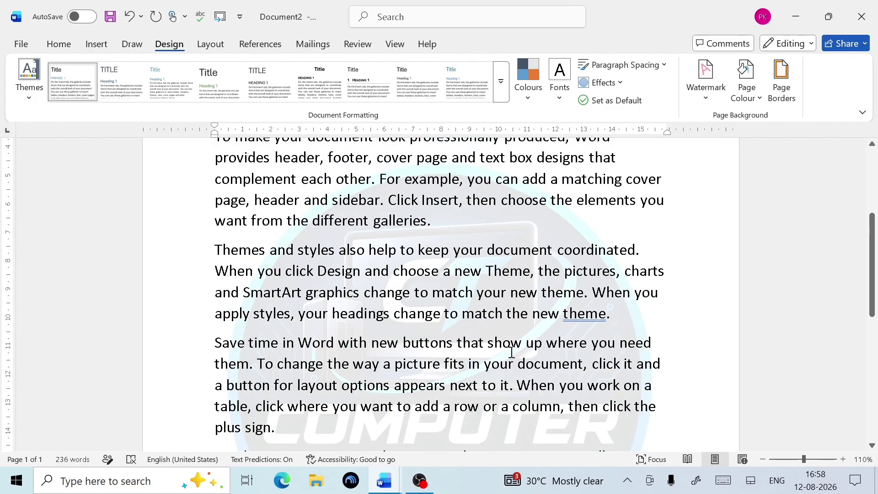
scroll(511, 352, up, 5)
ctrl+scroll(510, 350, down, 4)
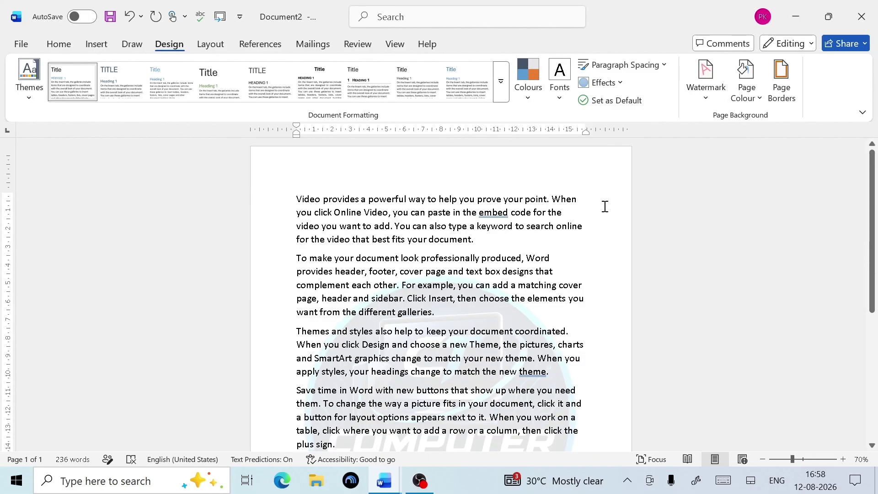
scroll(540, 273, down, 2)
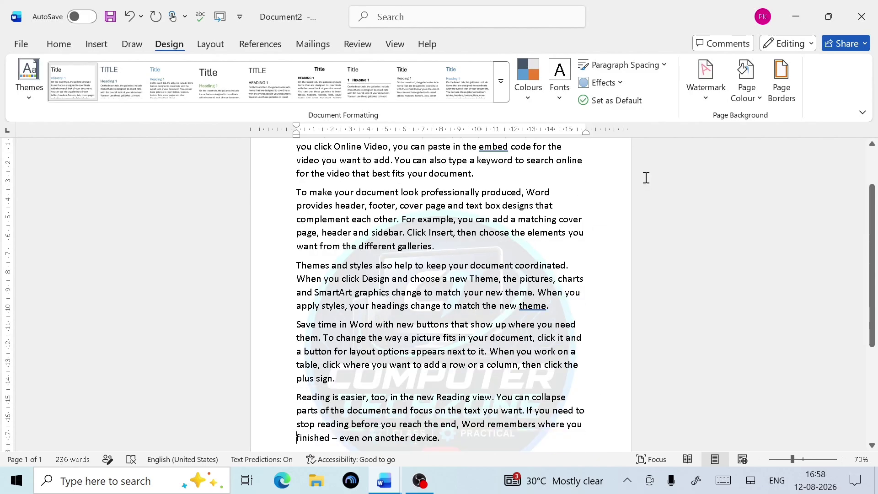
Step: Turn off washout for the logo picture watermark, apply it, close the watermark settings and check the page
click(713, 96)
click(655, 412)
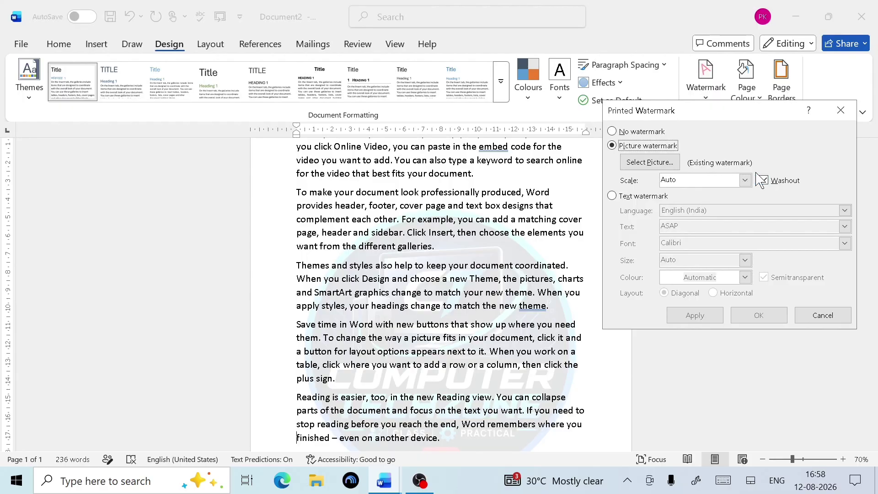
click(768, 182)
click(764, 180)
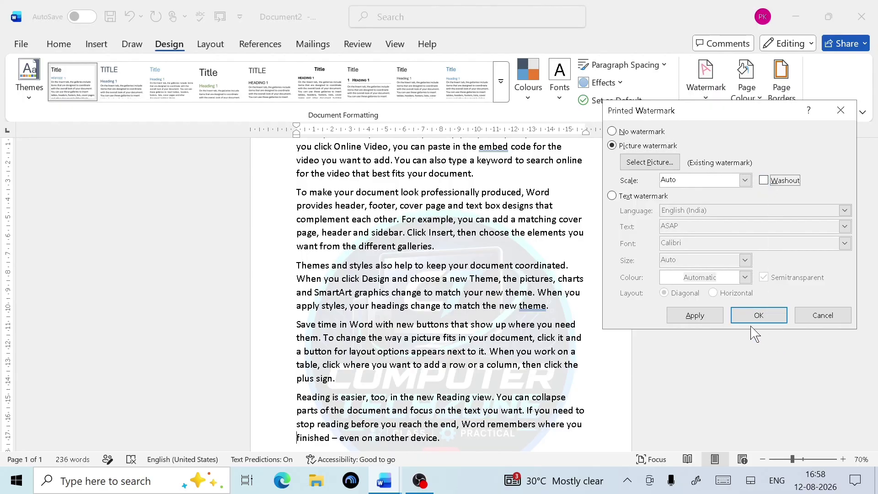
click(695, 315)
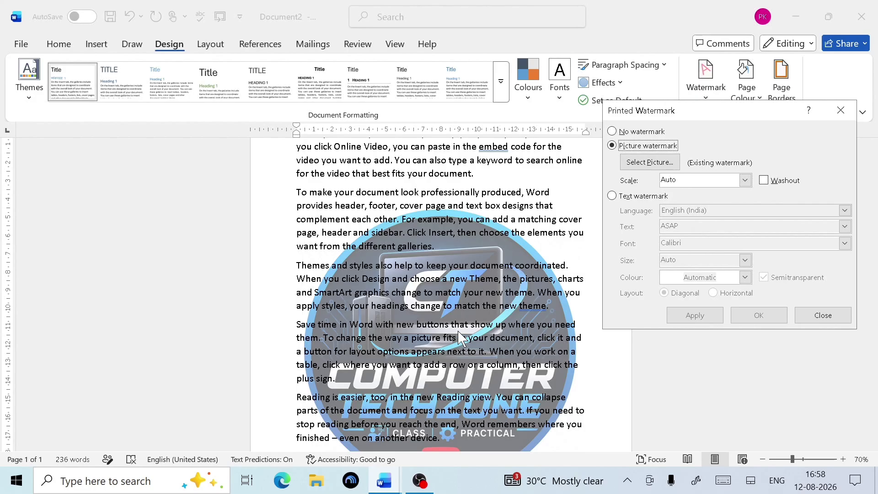
click(801, 316)
scroll(453, 321, down, 3)
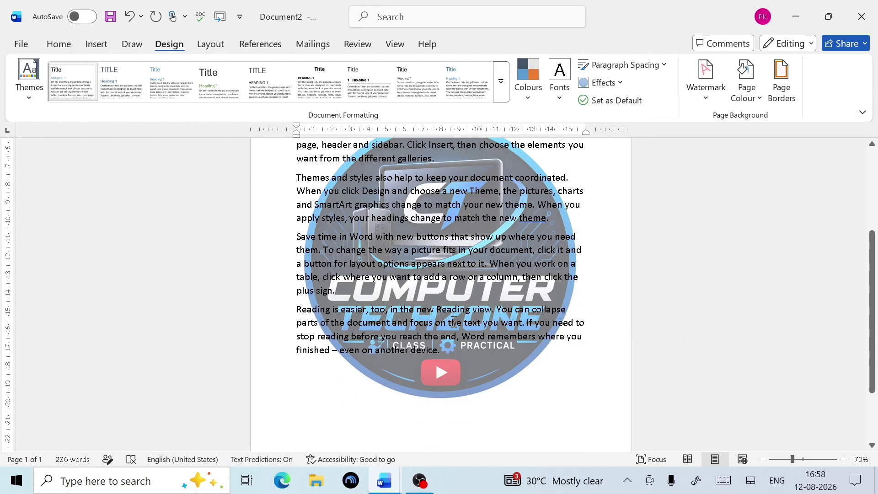
ctrl+scroll(524, 377, up, 5)
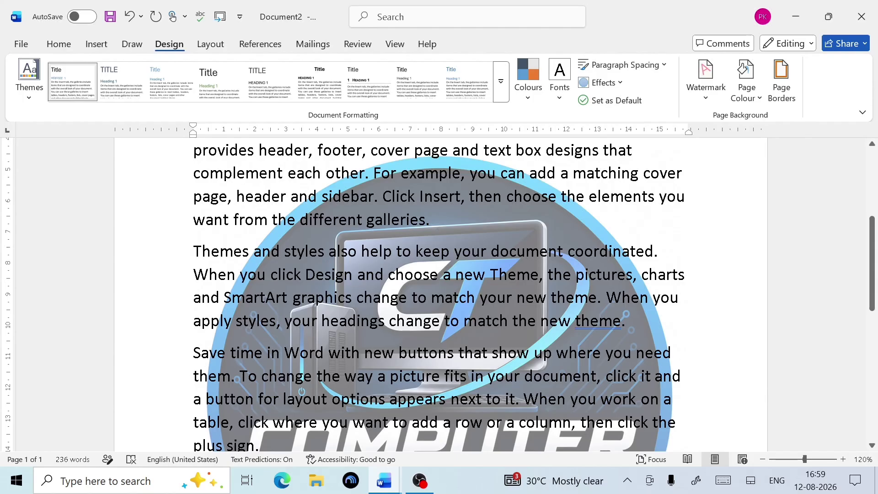
Step: Turn washout back on for the logo picture watermark, confirm it and check the page
click(708, 102)
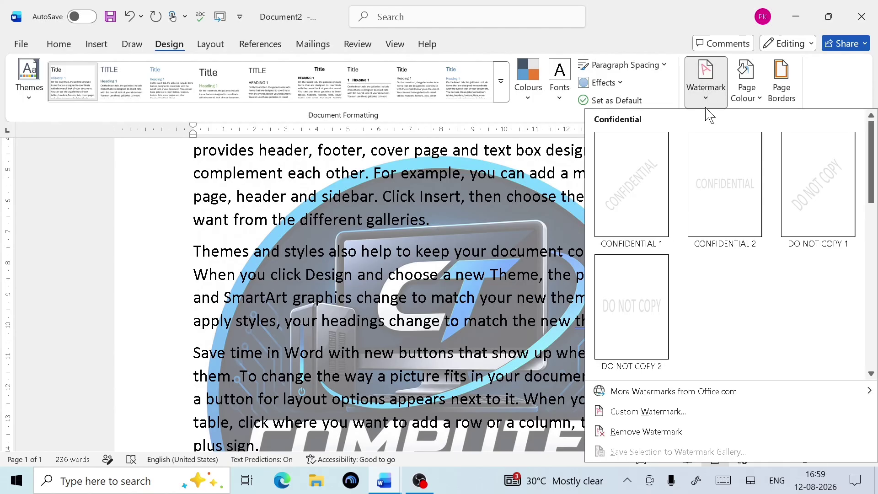
click(672, 412)
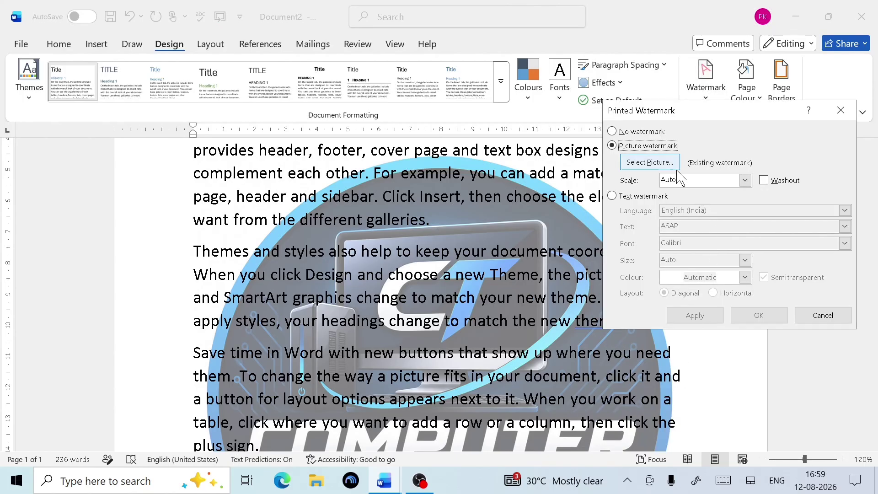
click(764, 181)
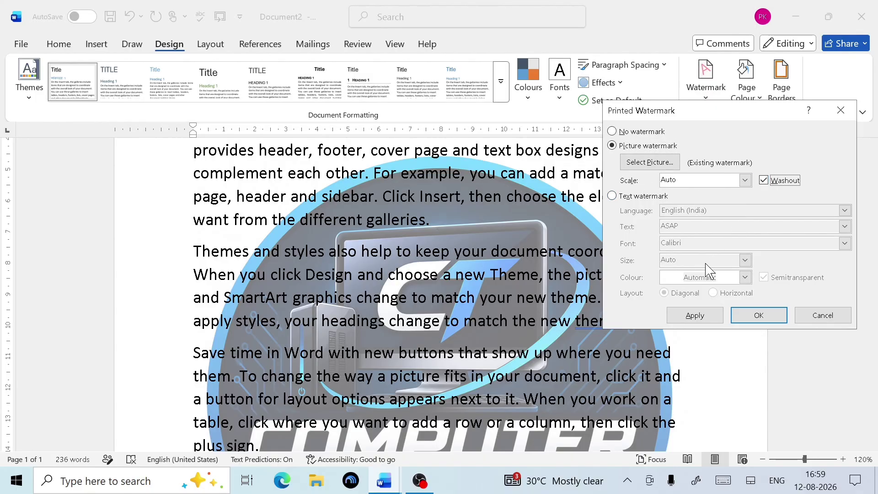
click(759, 316)
scroll(640, 256, down, 3)
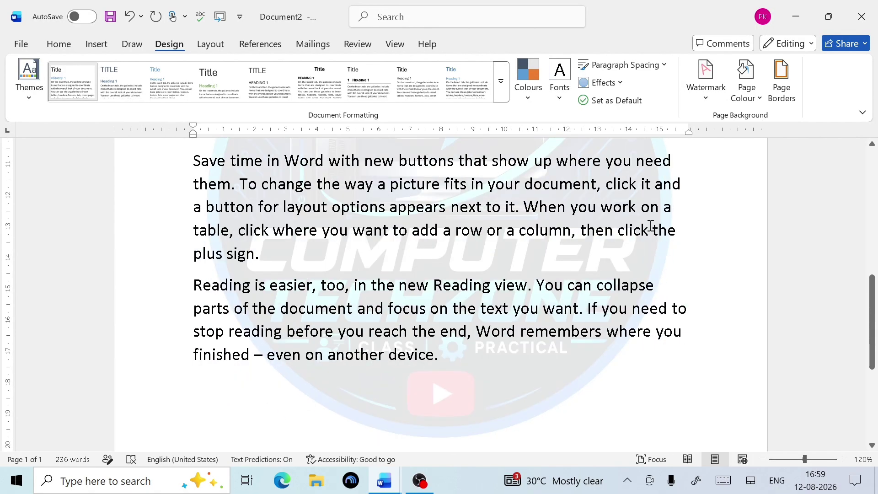
click(709, 104)
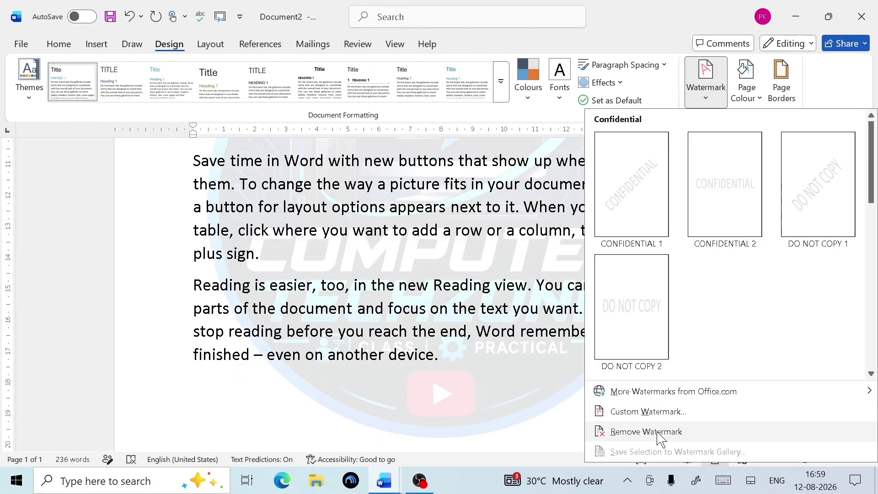
click(425, 312)
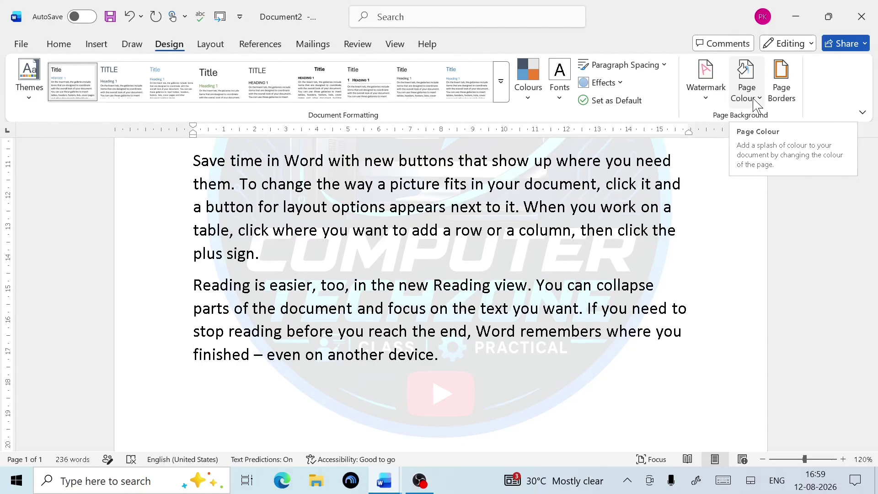
Step: Create a new blank document and set its page colour to a dark grey theme shade
key(ctrl+n)
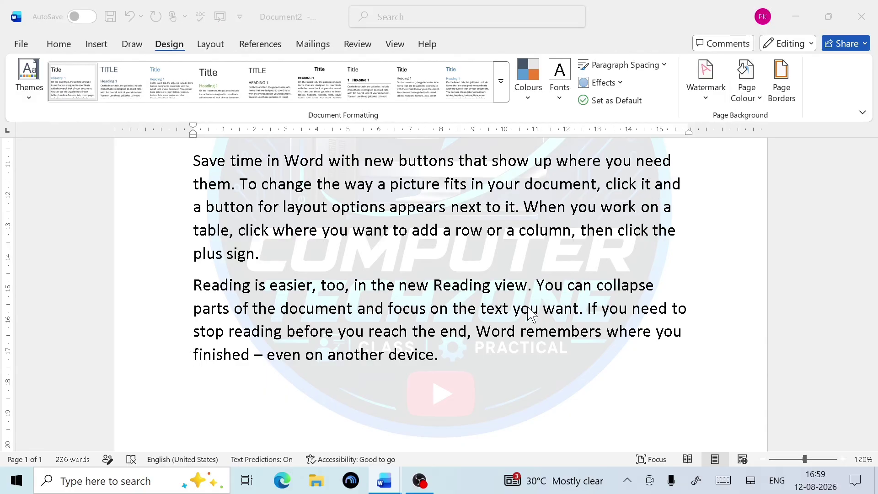
click(168, 45)
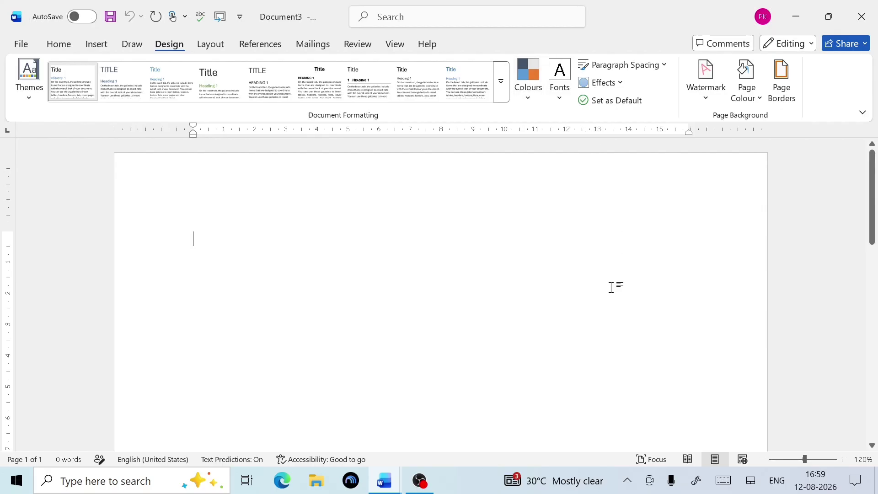
click(749, 100)
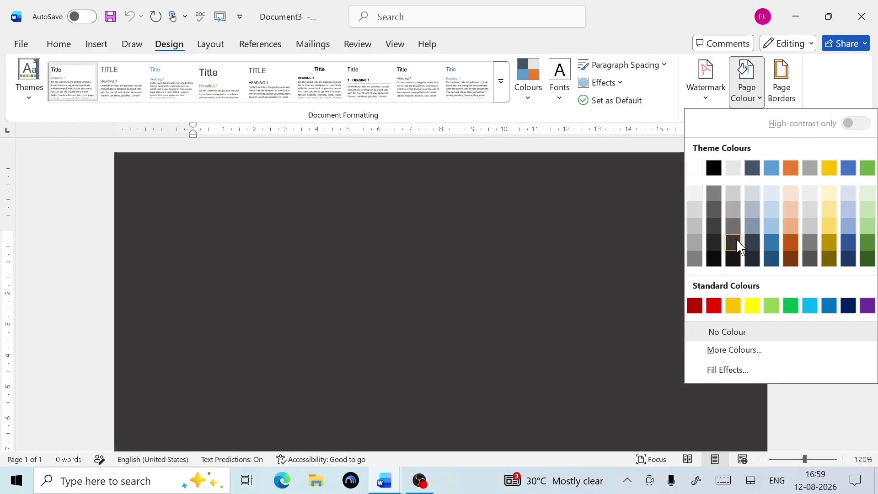
click(733, 242)
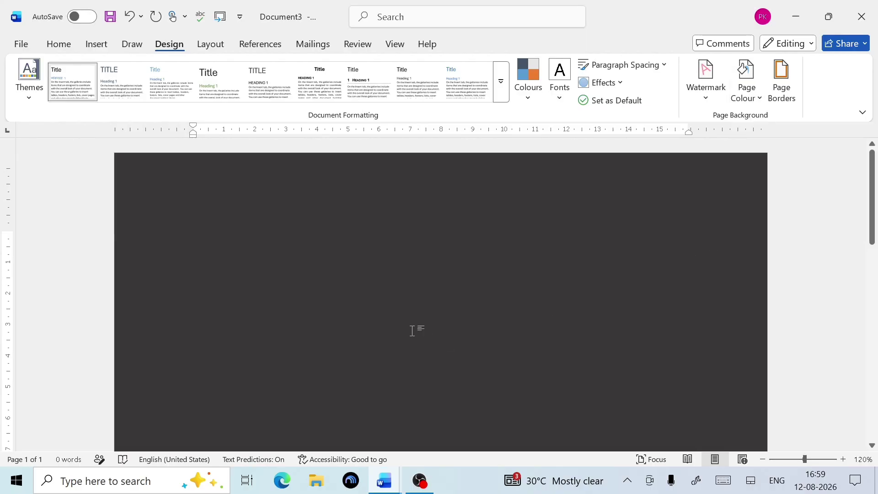
Step: Change the page colour to standard green, and from that to a medium grey theme shade
click(758, 108)
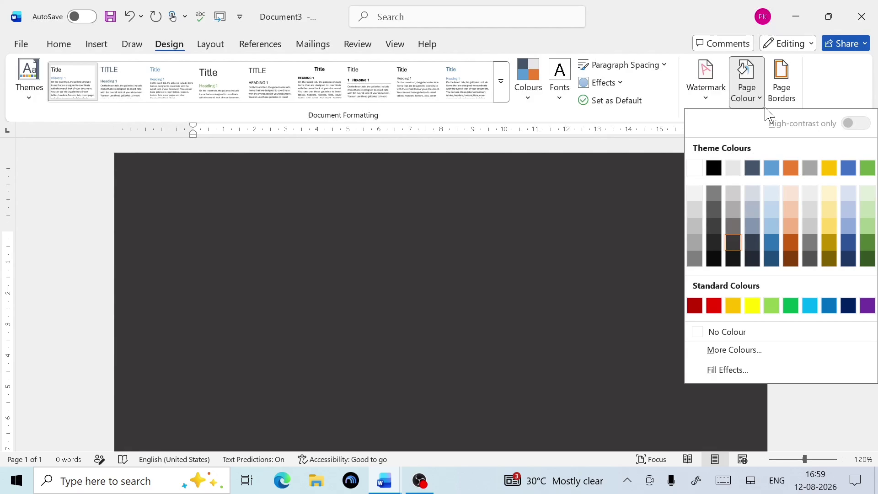
key(Escape)
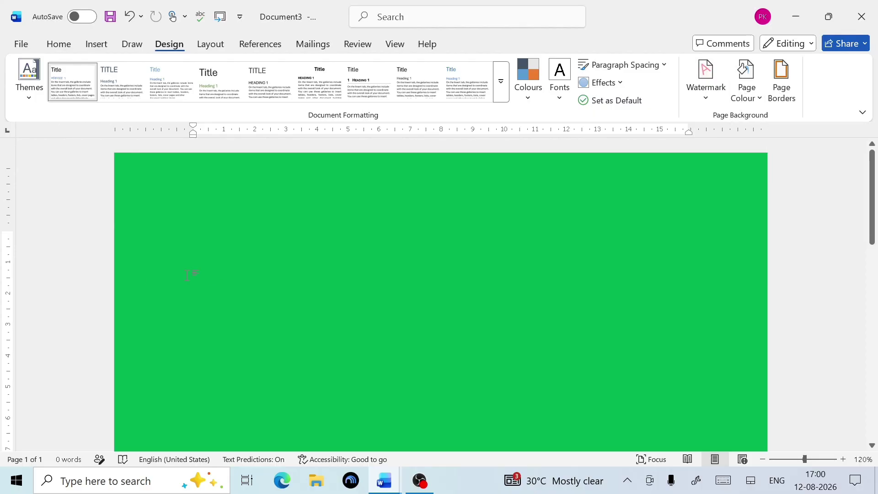
click(745, 87)
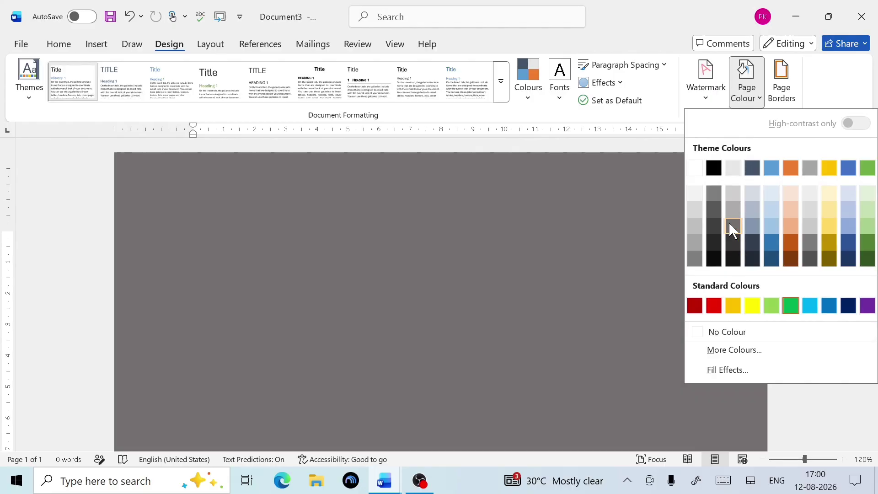
click(733, 227)
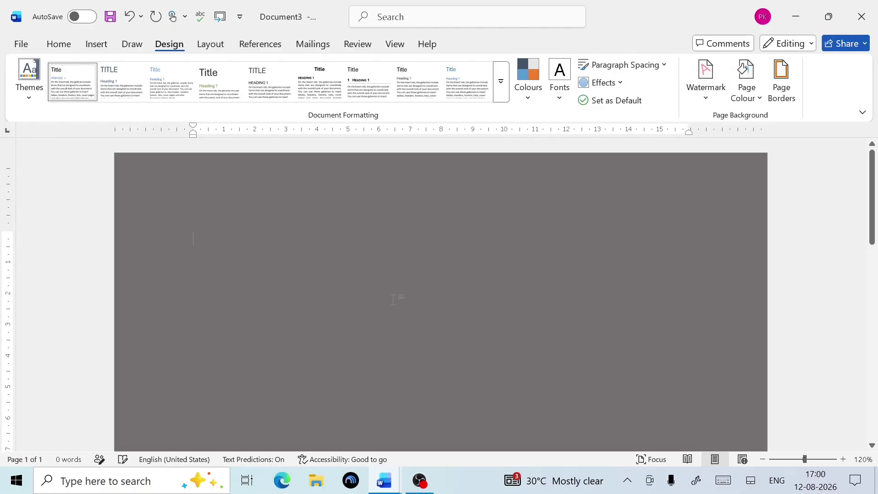
Step: Remove the page colour and apply a light pink from the extended standard colours instead
click(745, 109)
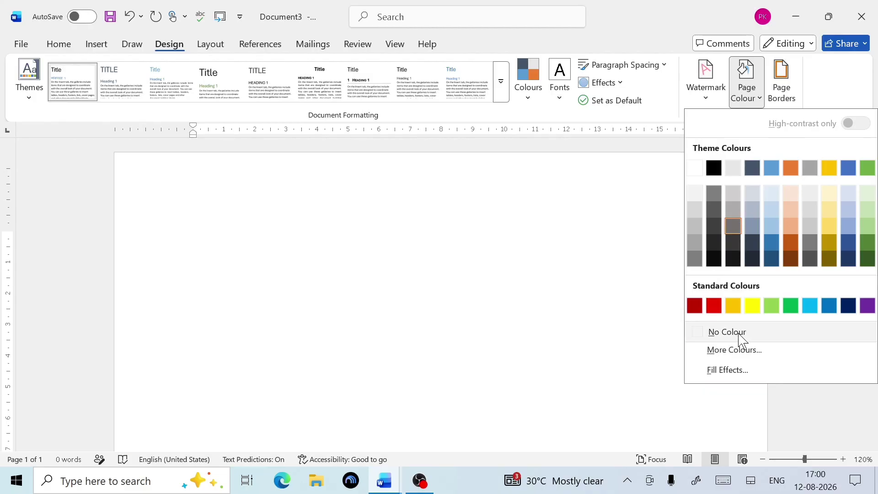
click(744, 332)
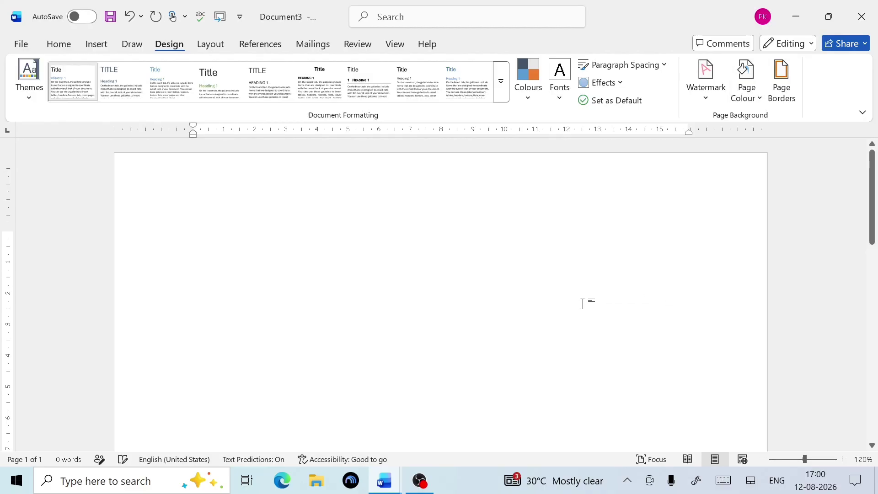
click(744, 103)
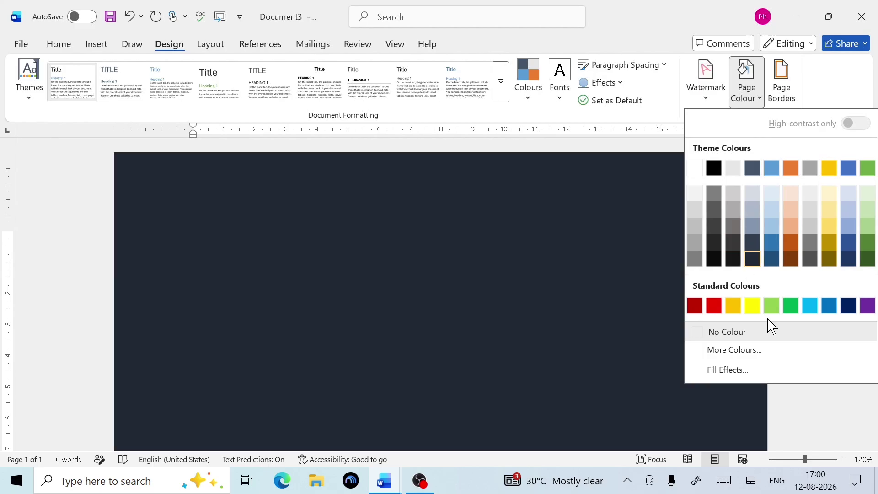
click(756, 355)
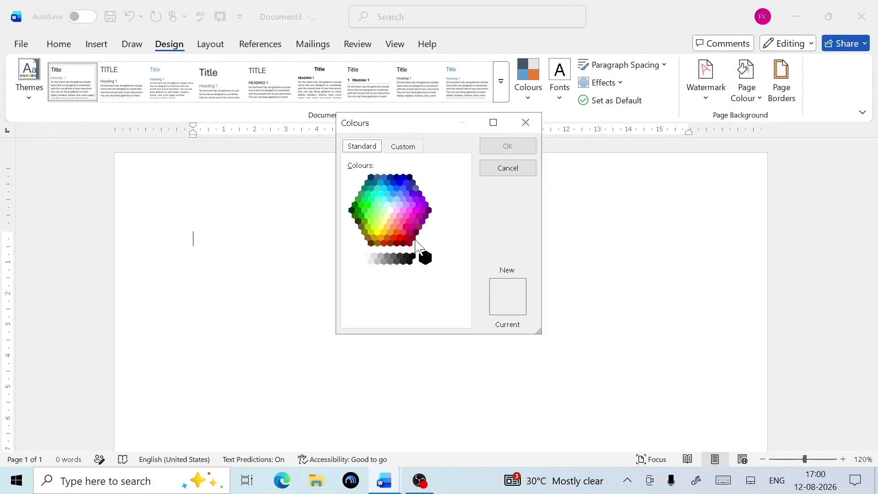
click(398, 210)
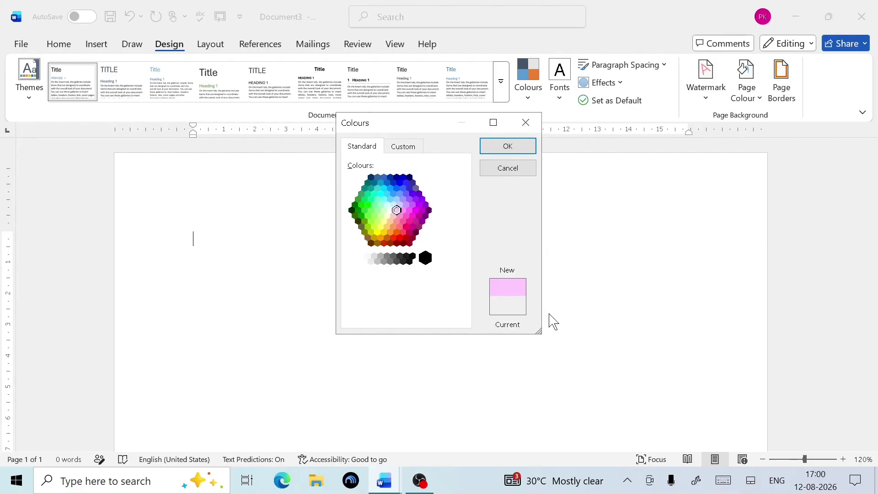
click(502, 151)
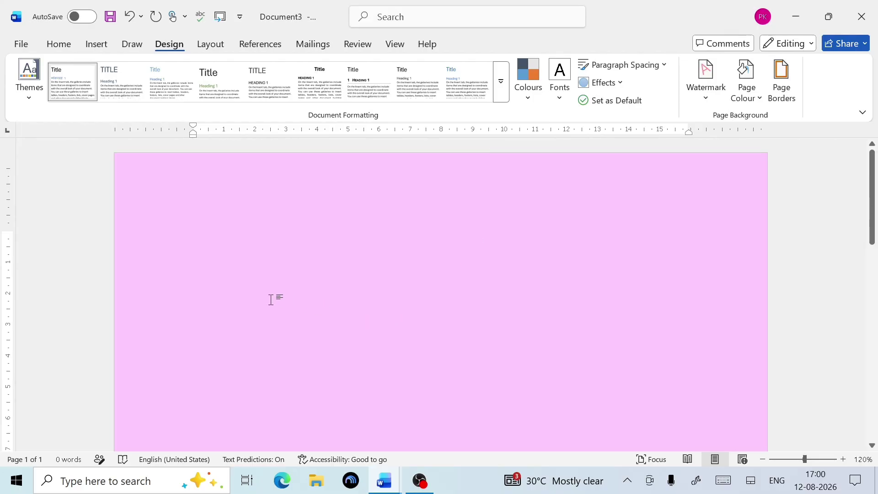
Step: Mix a custom purple by adjusting hue and brightness, and apply it as the page colour
click(762, 96)
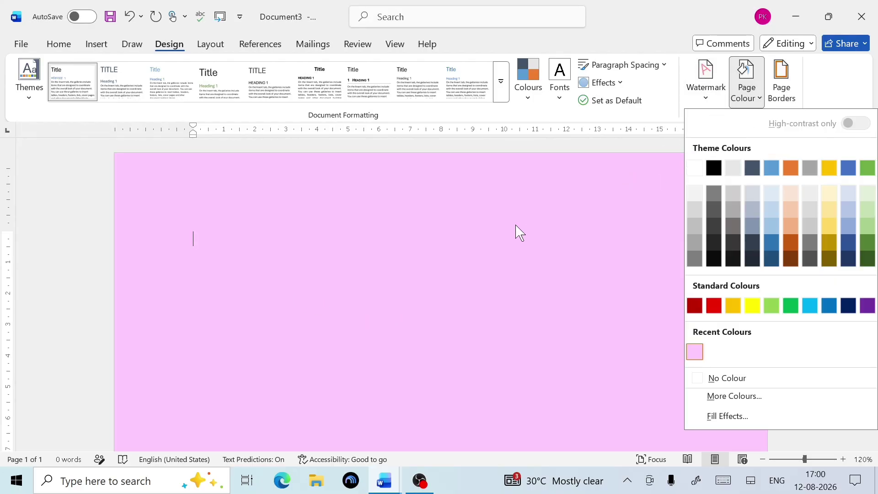
click(736, 397)
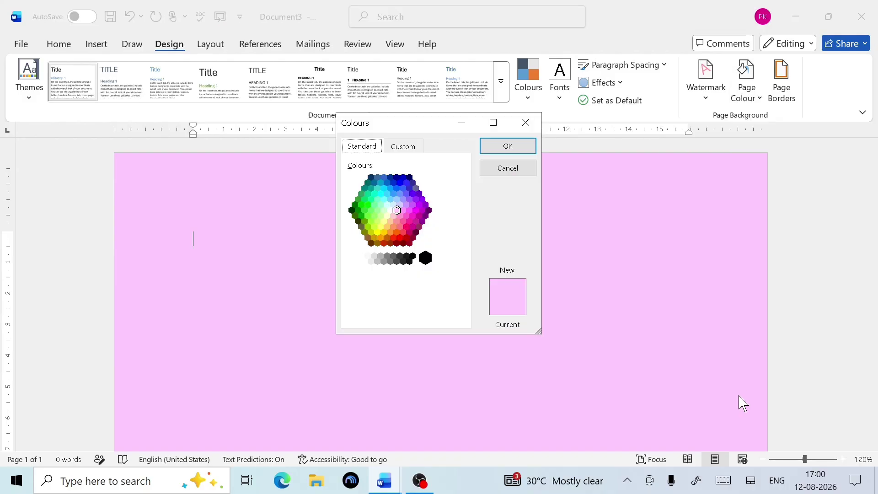
click(404, 147)
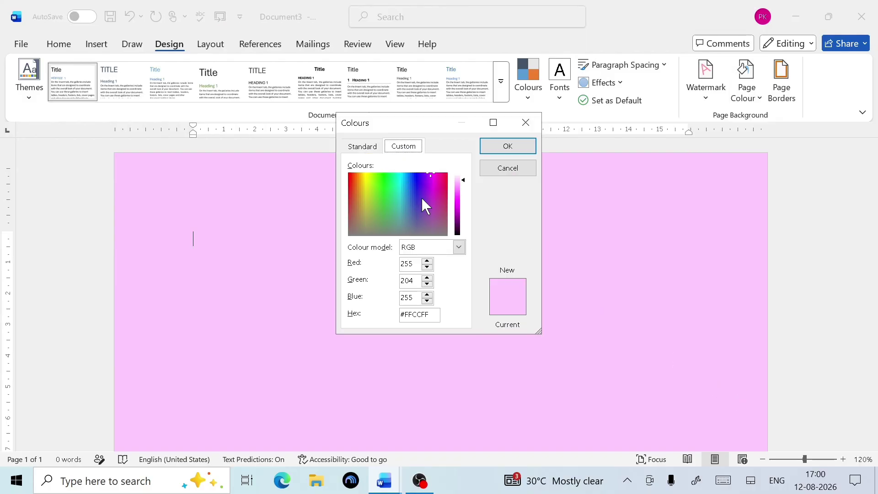
drag(460, 185, 459, 204)
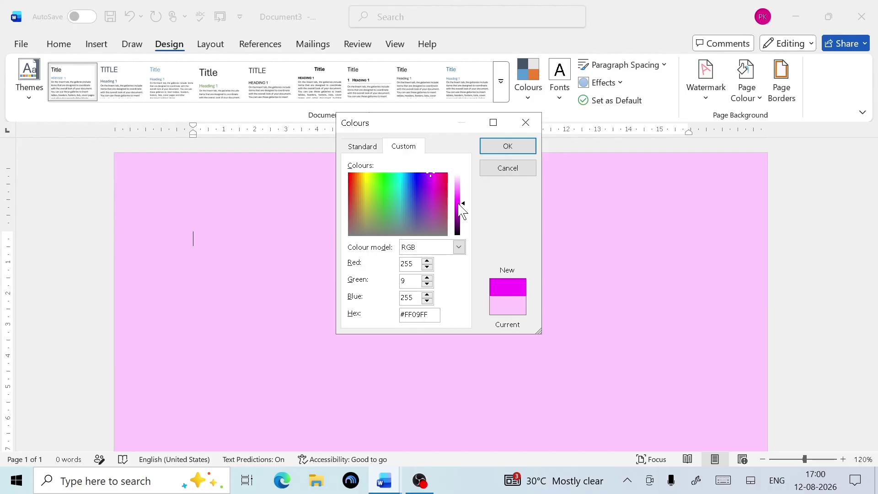
click(423, 188)
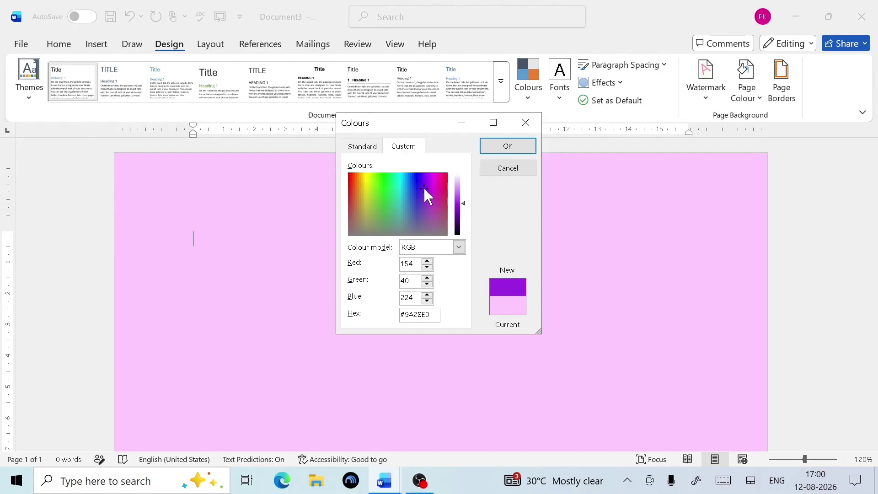
click(414, 191)
click(429, 190)
click(424, 185)
click(515, 152)
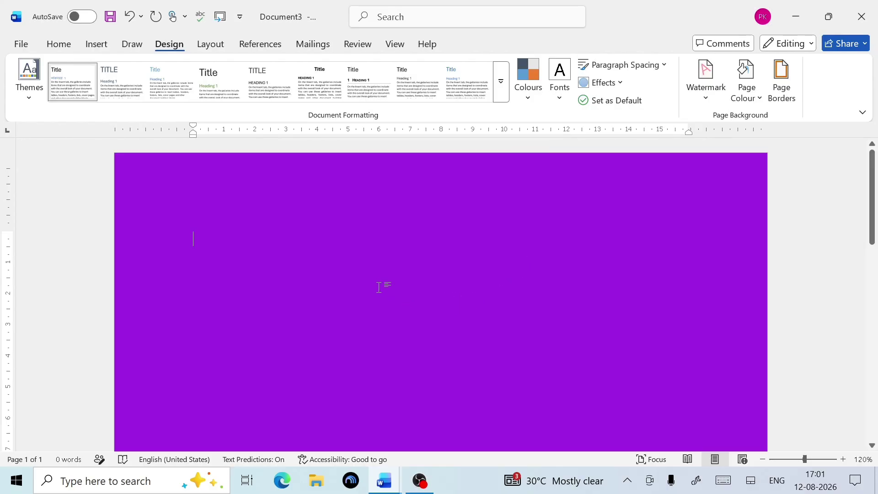
Step: Fill the page background with a one-colour horizontal gradient in standard green and check it over the whole page
click(754, 107)
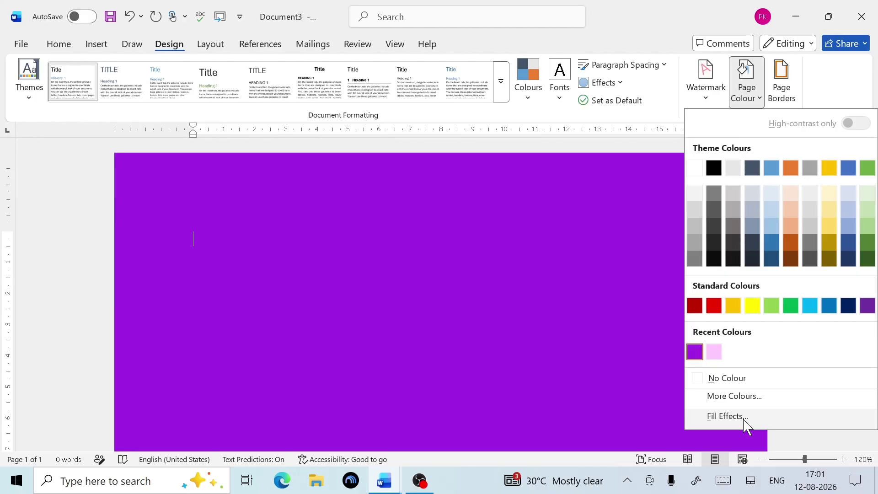
click(745, 417)
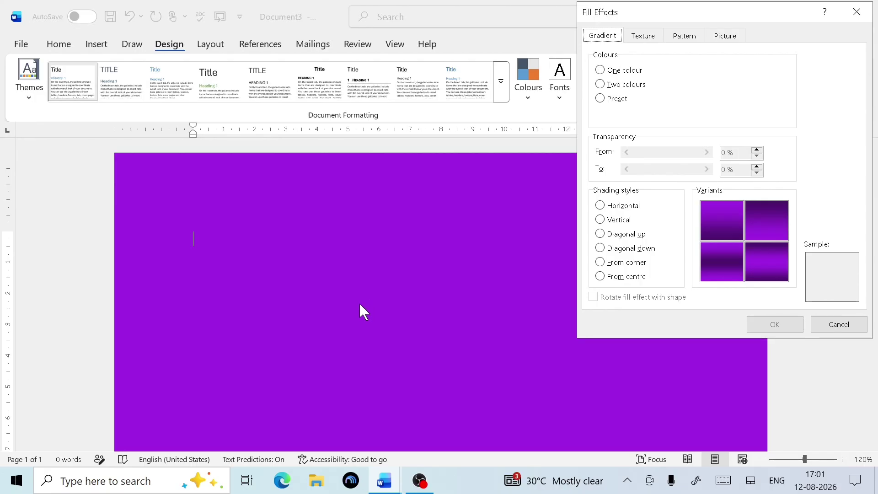
click(602, 72)
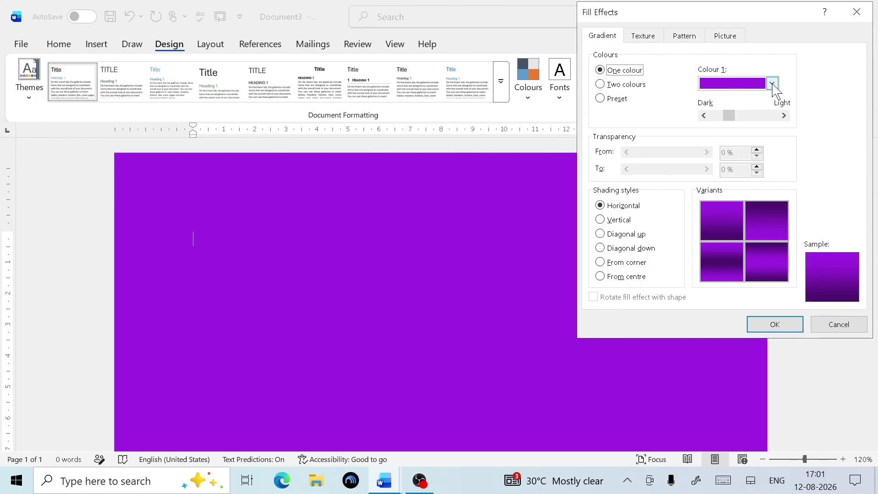
click(773, 84)
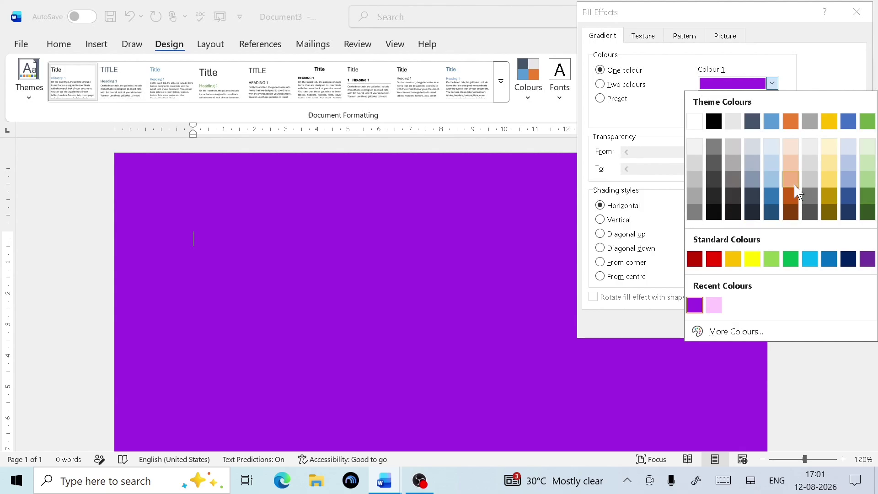
click(791, 258)
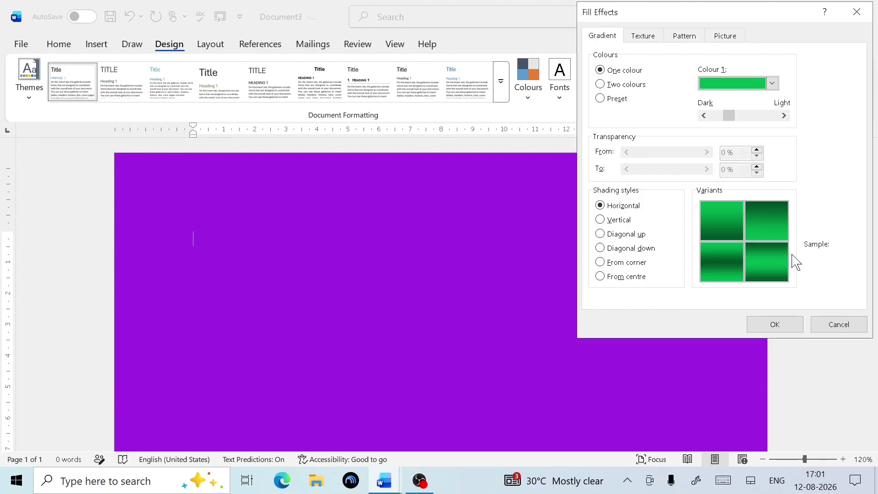
click(771, 328)
scroll(396, 334, down, 4)
scroll(394, 332, up, 5)
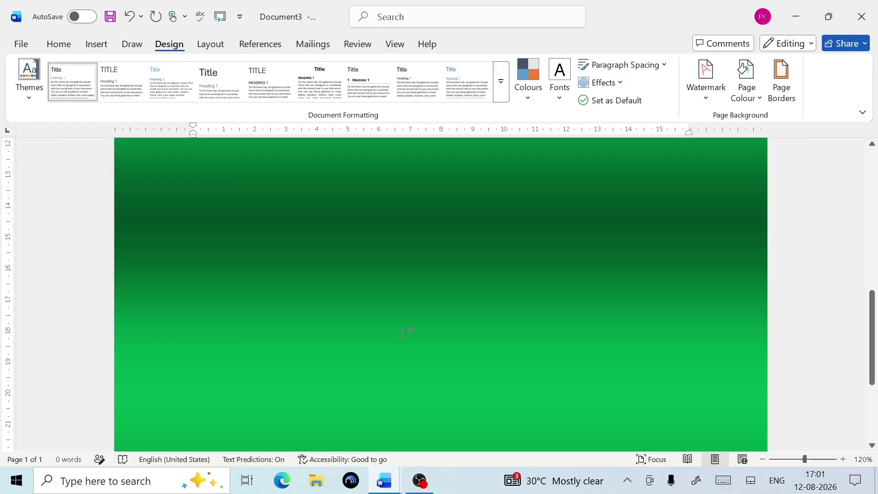
ctrl+scroll(400, 334, down, 4)
scroll(407, 335, down, 5)
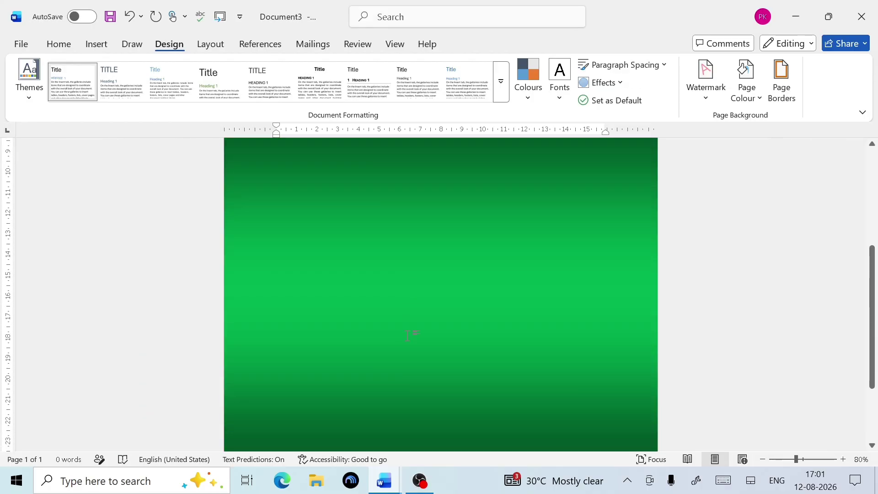
scroll(407, 335, up, 5)
scroll(407, 335, down, 5)
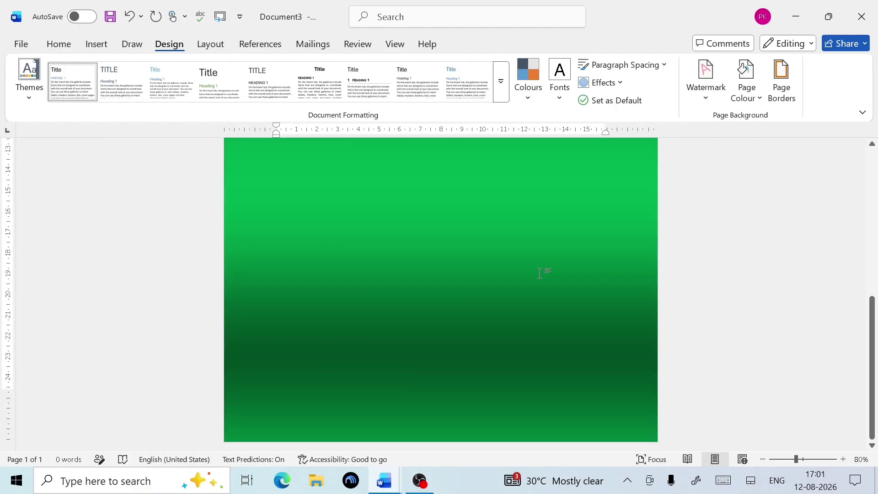
scroll(539, 273, up, 5)
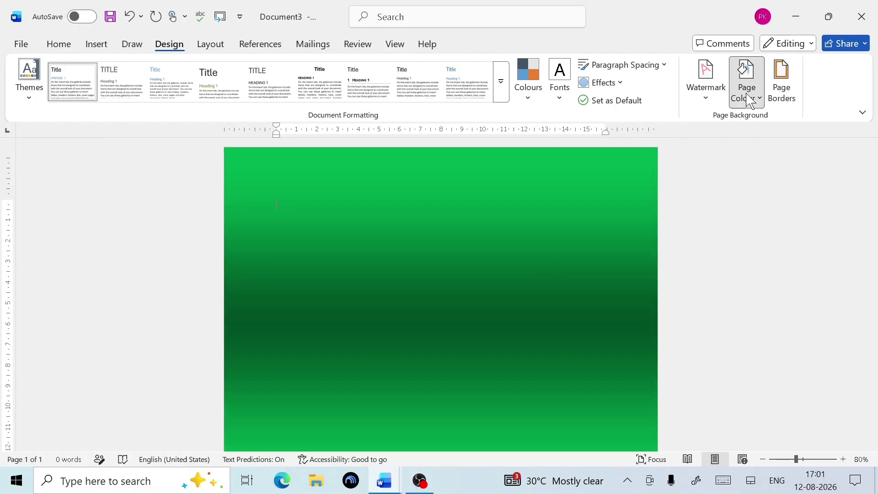
Step: Fill the page background with a two-colour horizontal gradient in standard red and standard yellow and check it over the whole page
click(750, 100)
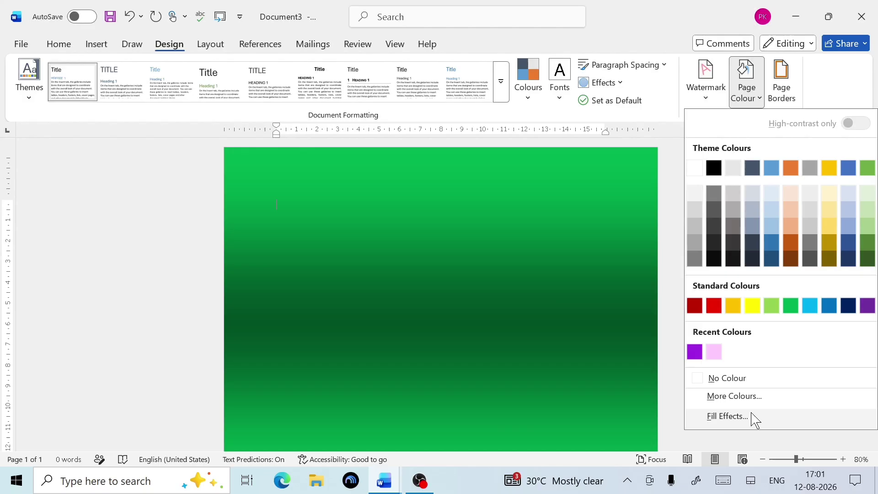
click(751, 414)
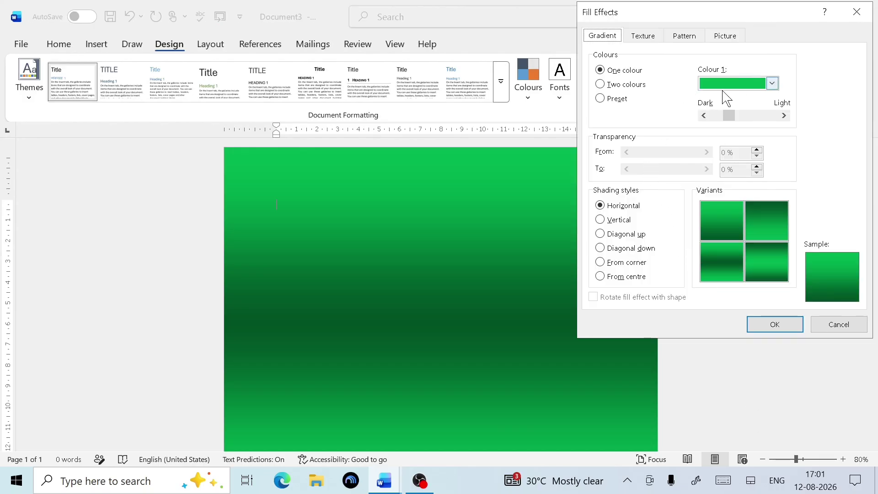
click(608, 88)
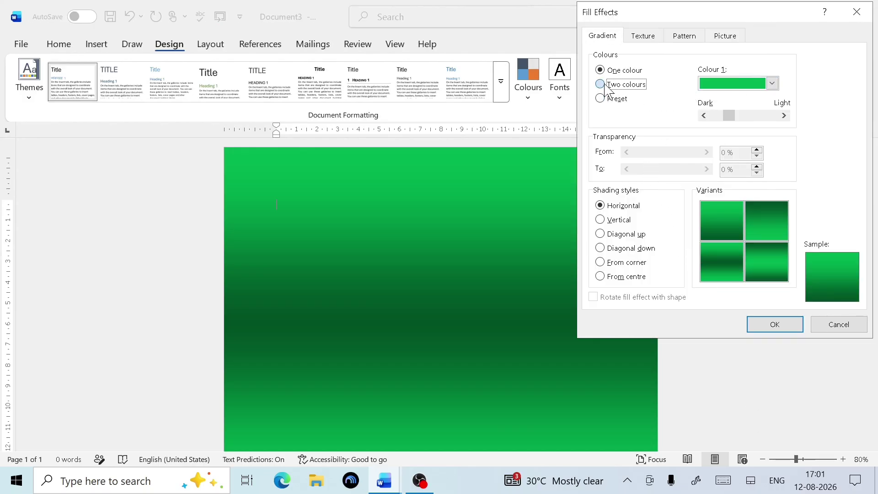
click(777, 84)
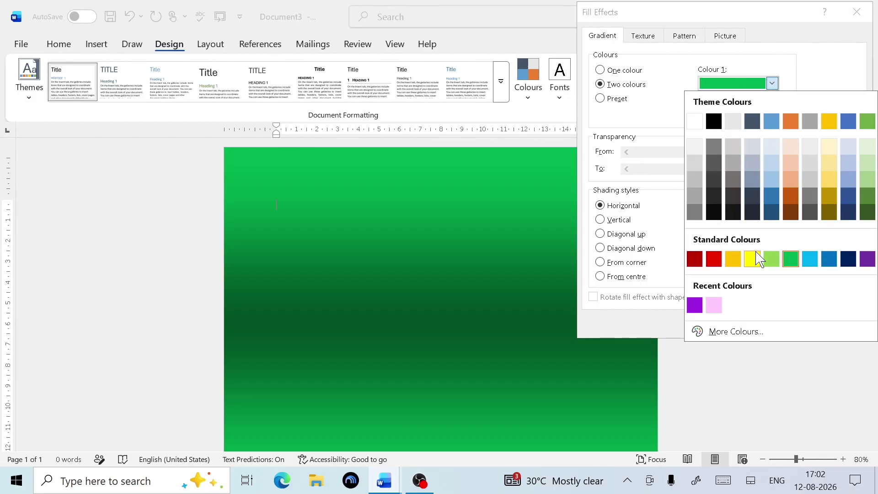
click(716, 261)
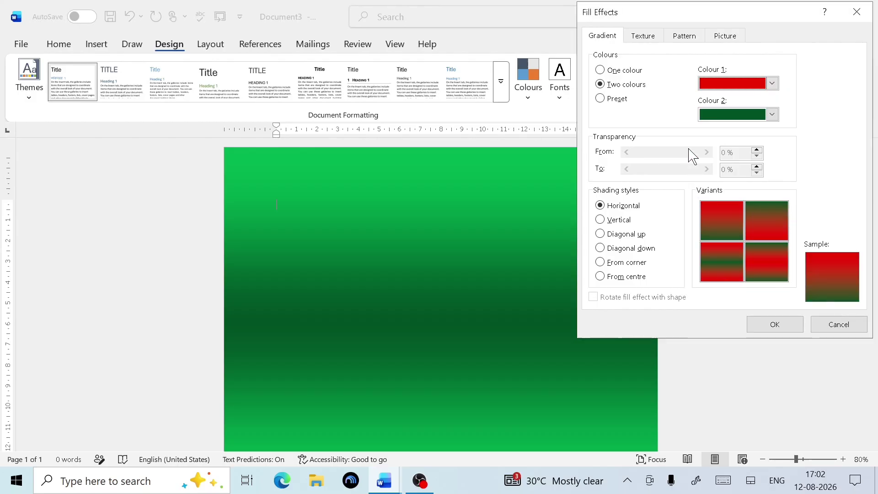
click(772, 114)
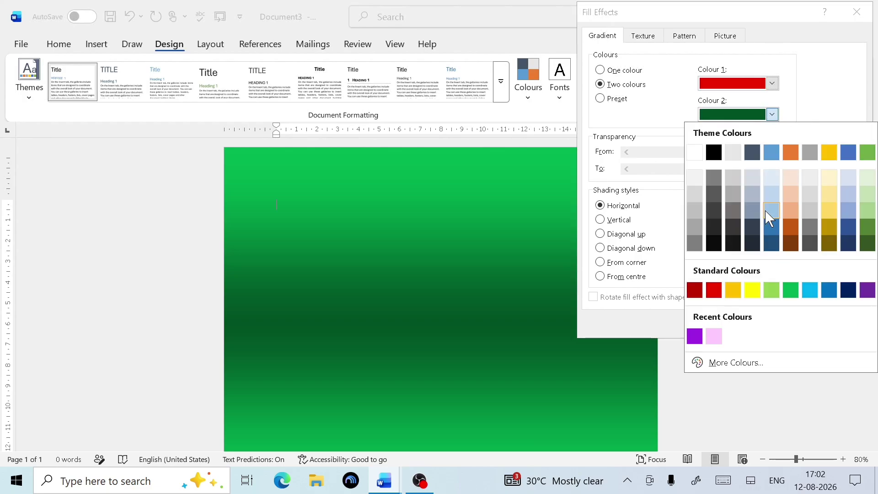
click(752, 293)
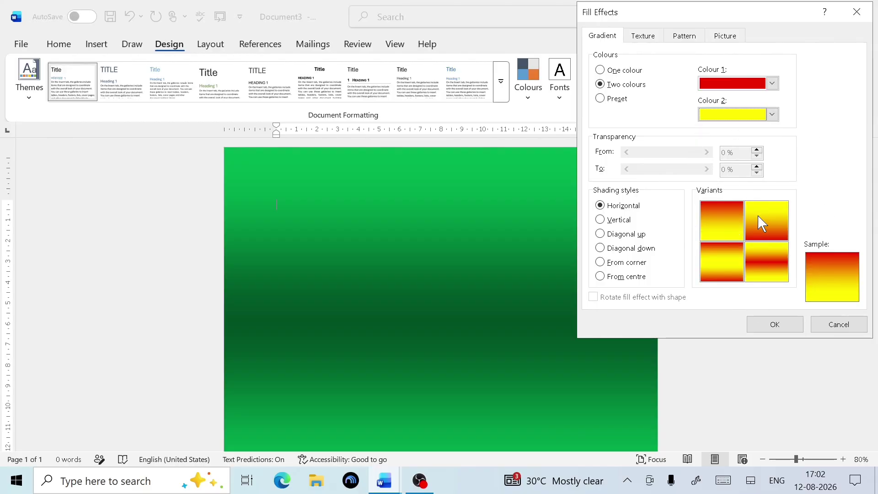
click(775, 324)
scroll(436, 318, down, 3)
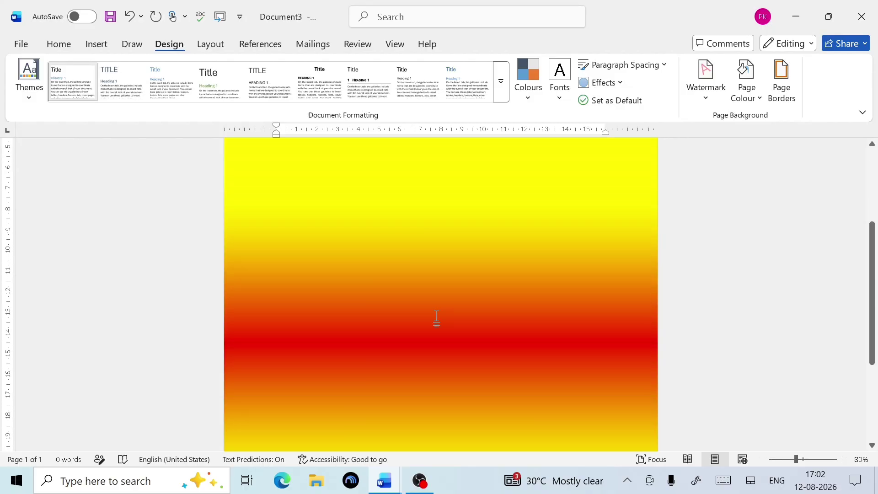
scroll(436, 318, down, 3)
scroll(436, 317, up, 6)
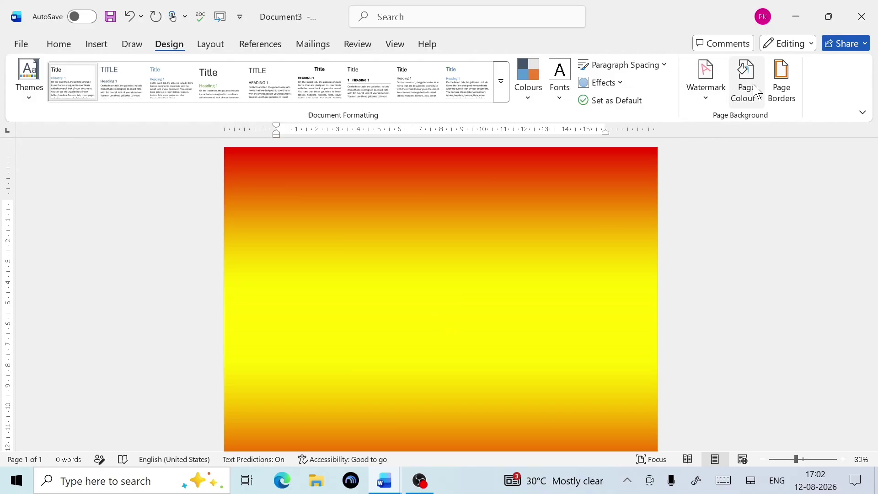
Step: Switch the red-yellow page gradient to the Vertical shading style and check it at a smaller zoom
click(758, 99)
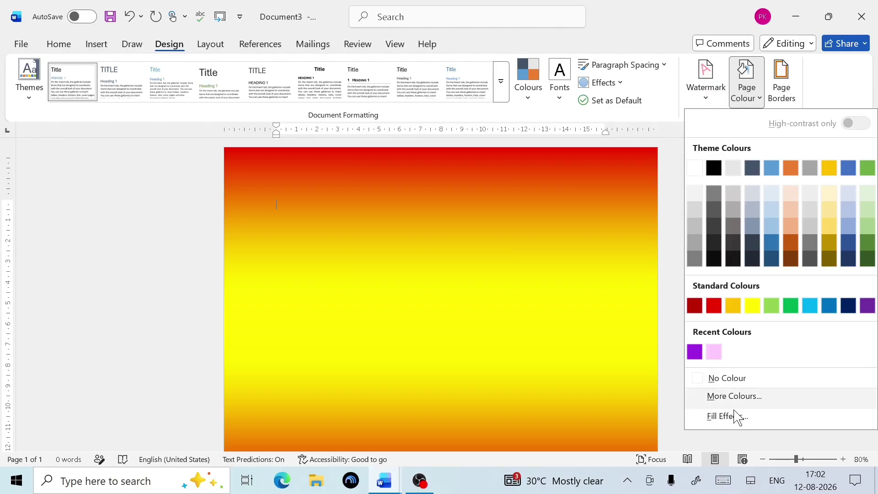
click(736, 416)
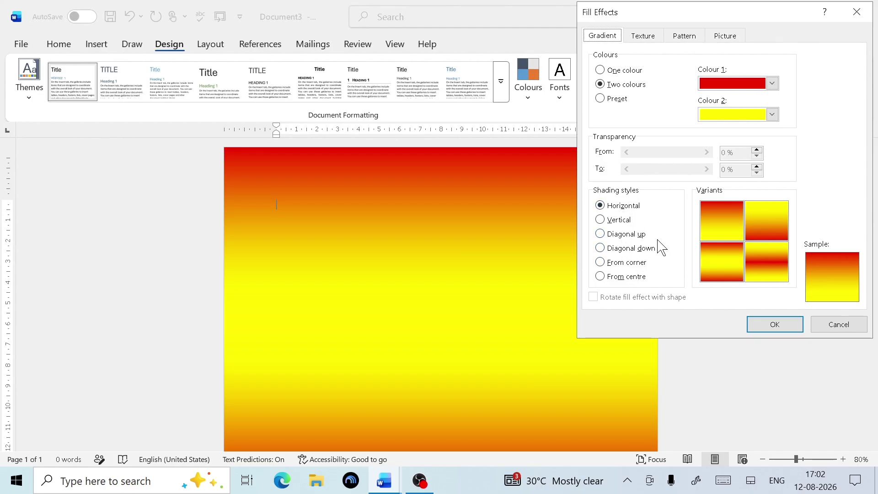
click(602, 221)
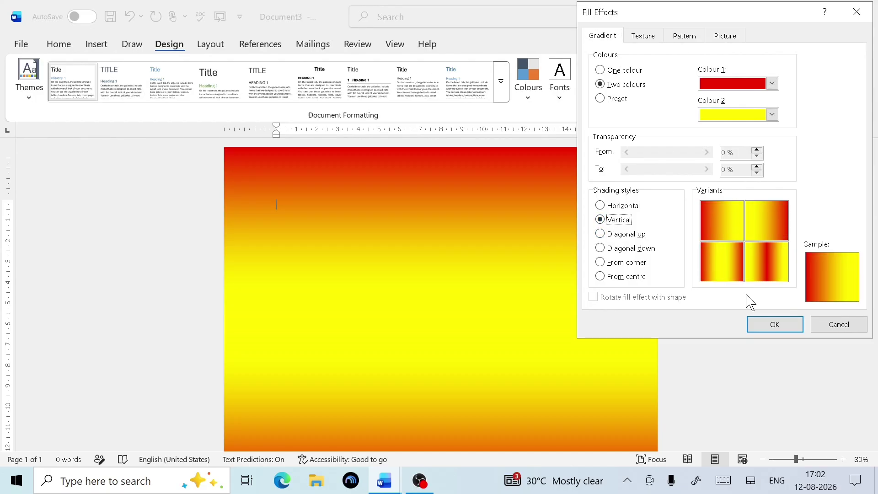
click(785, 325)
scroll(446, 289, down, 6)
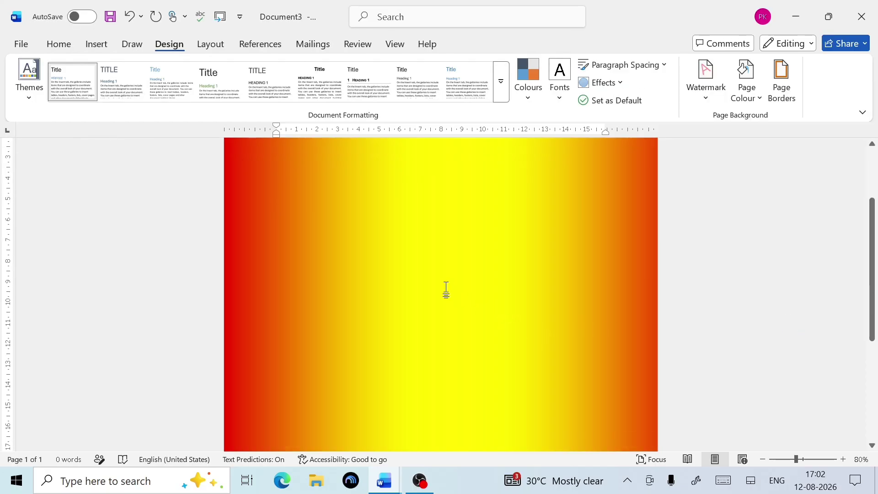
ctrl+scroll(446, 289, down, 2)
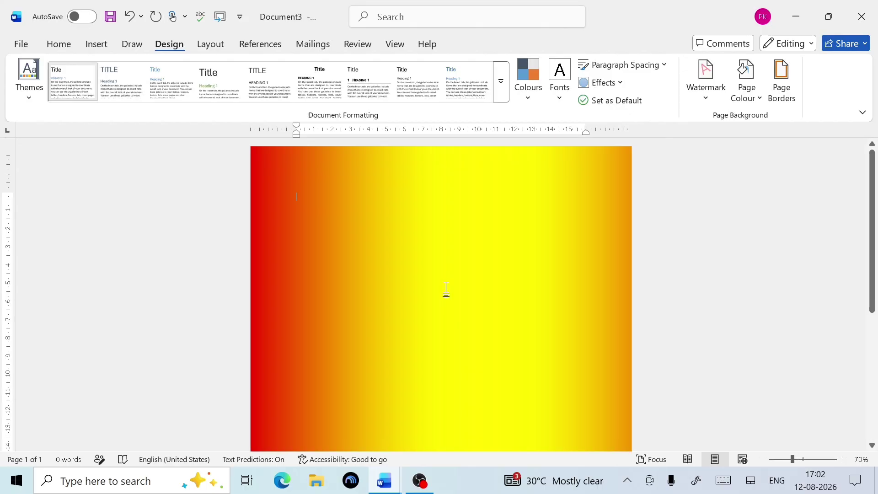
scroll(446, 289, down, 3)
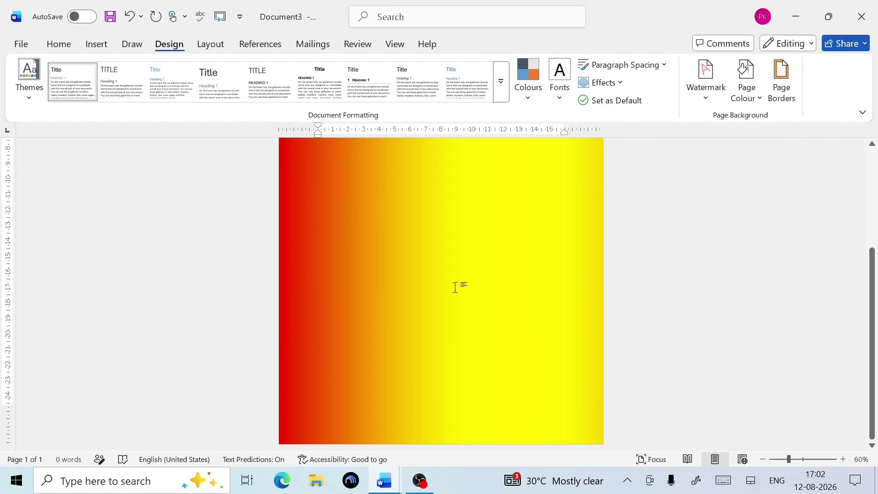
Step: Apply the Diagonal up shading style to the red-yellow page gradient
click(746, 97)
click(726, 416)
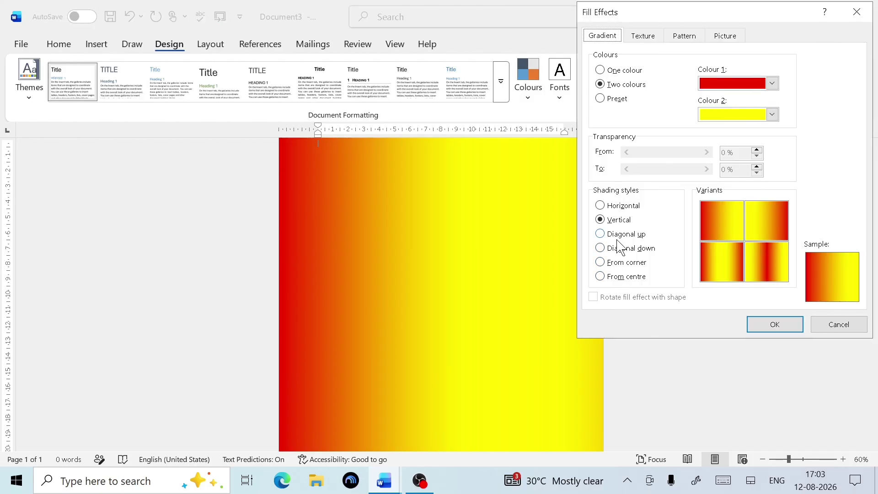
click(621, 234)
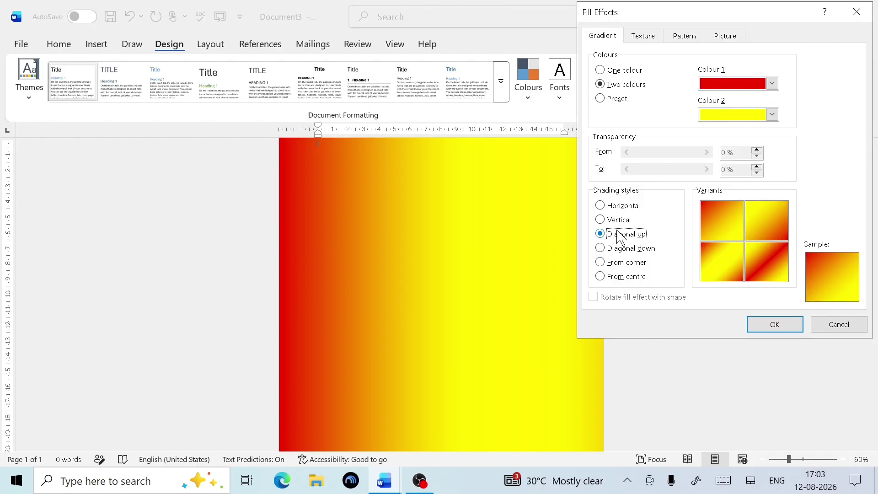
click(794, 327)
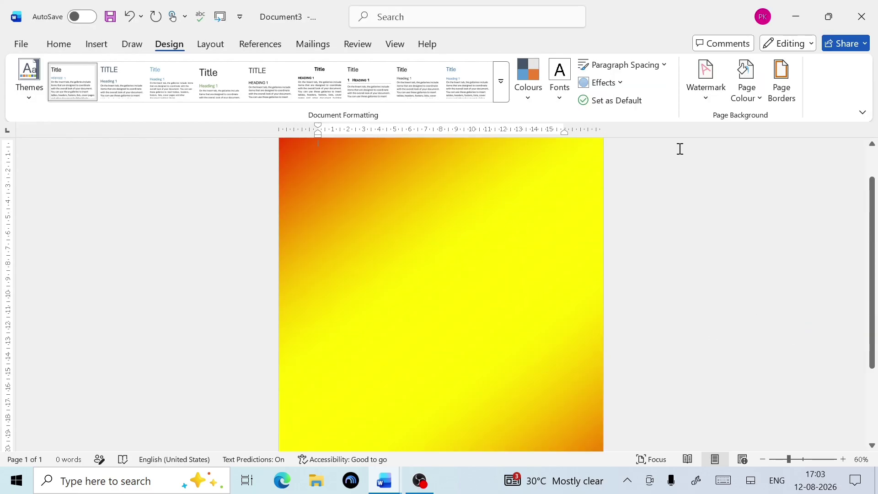
Step: Change the shading style of the red-yellow page gradient to Diagonal down
click(753, 98)
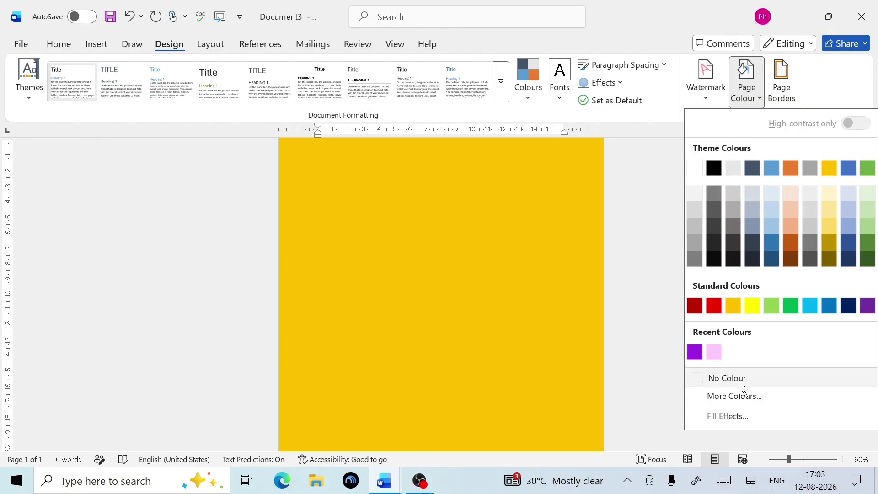
click(738, 416)
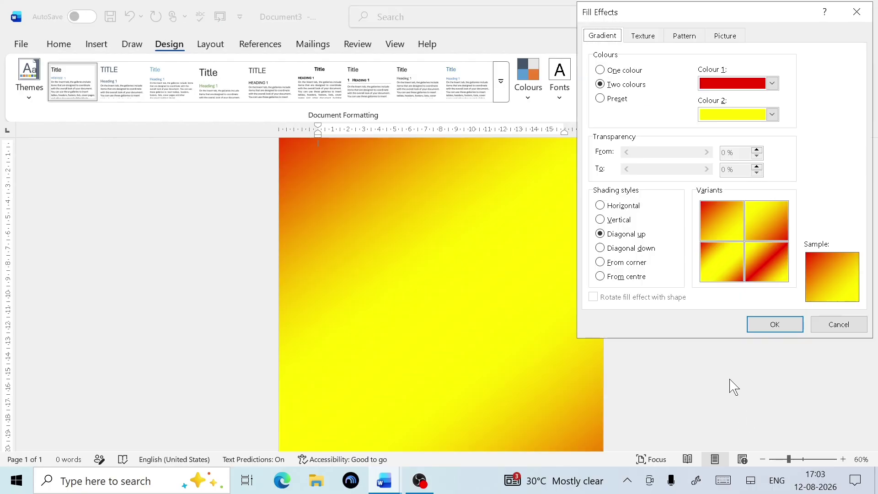
click(636, 249)
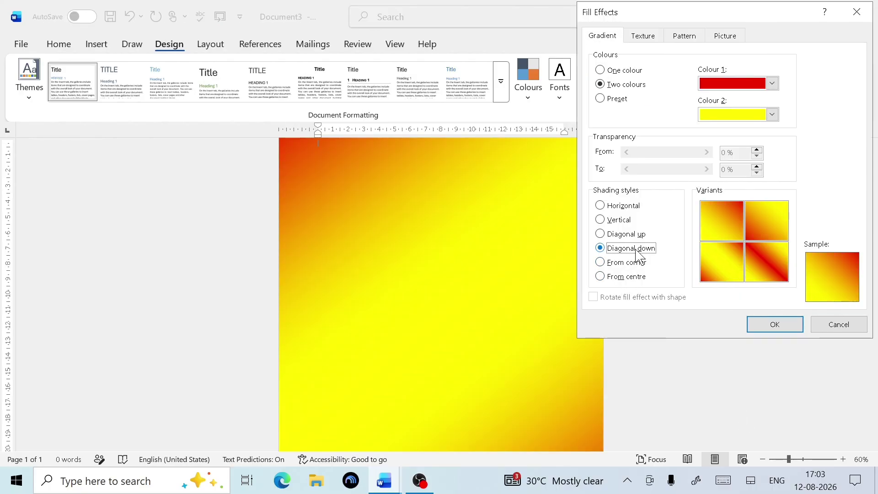
click(786, 322)
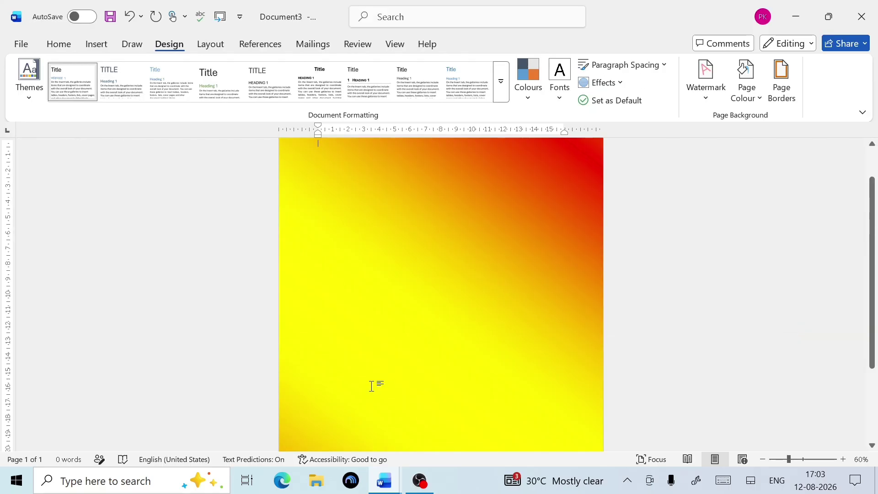
Step: Set the red-yellow page gradient to the From corner shading style and check it from the top of the page
click(745, 109)
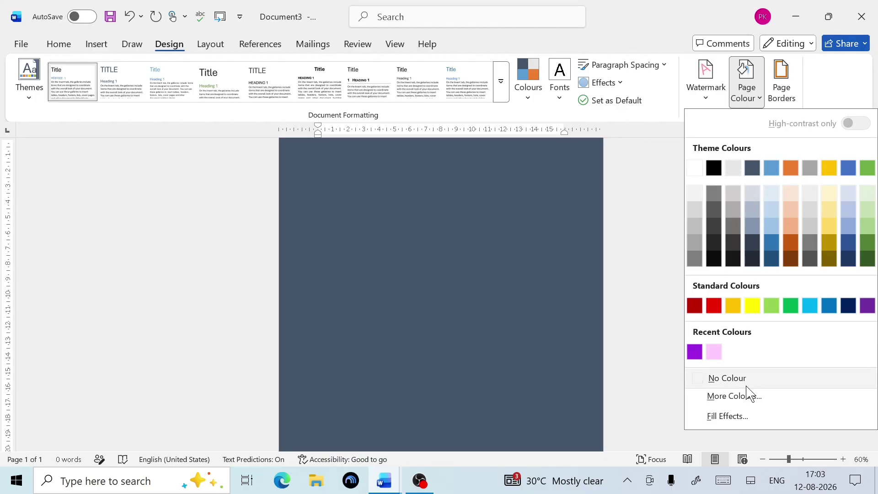
click(742, 419)
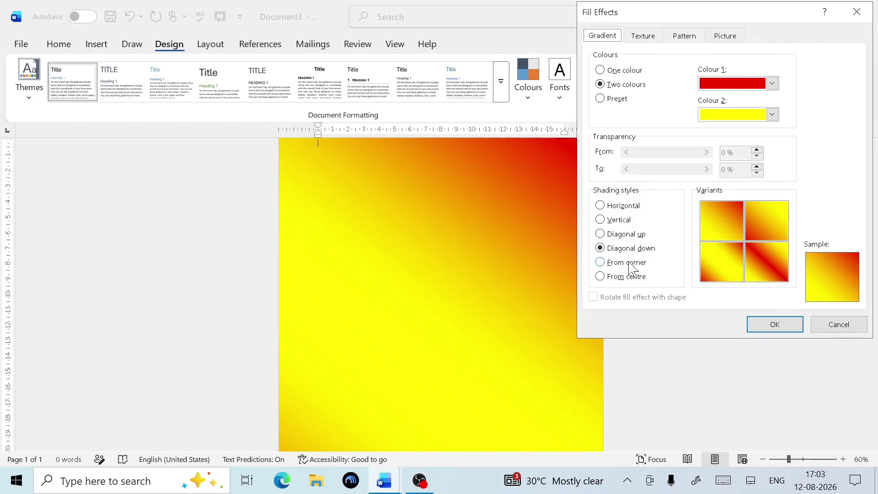
click(600, 262)
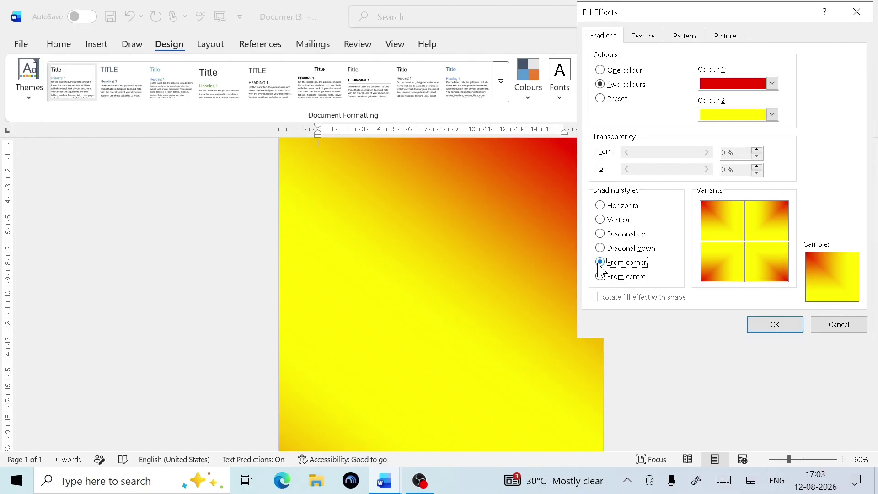
click(796, 326)
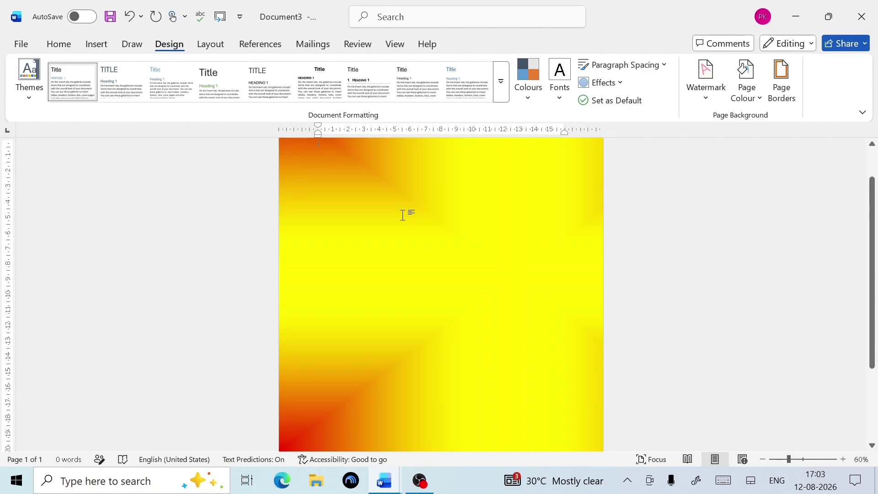
scroll(462, 357, up, 2)
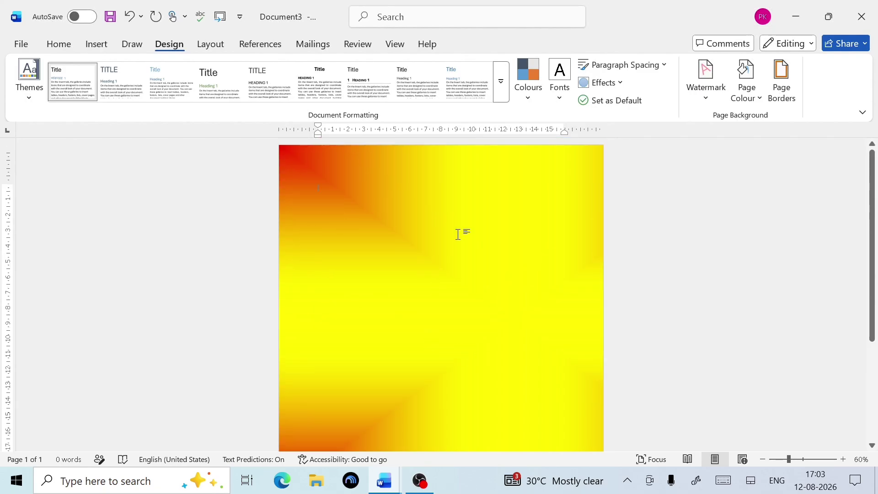
Step: Apply the From centre shading style to the red-yellow page gradient and check it down the page
click(757, 101)
click(727, 415)
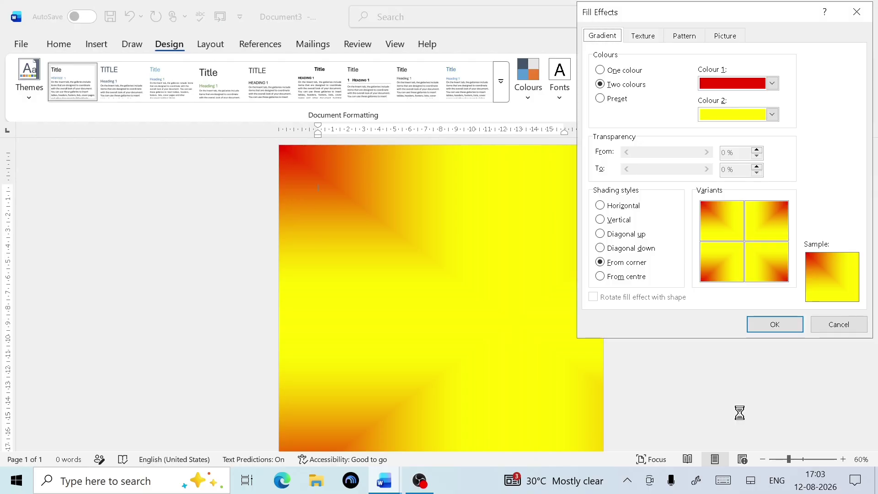
click(603, 278)
click(774, 326)
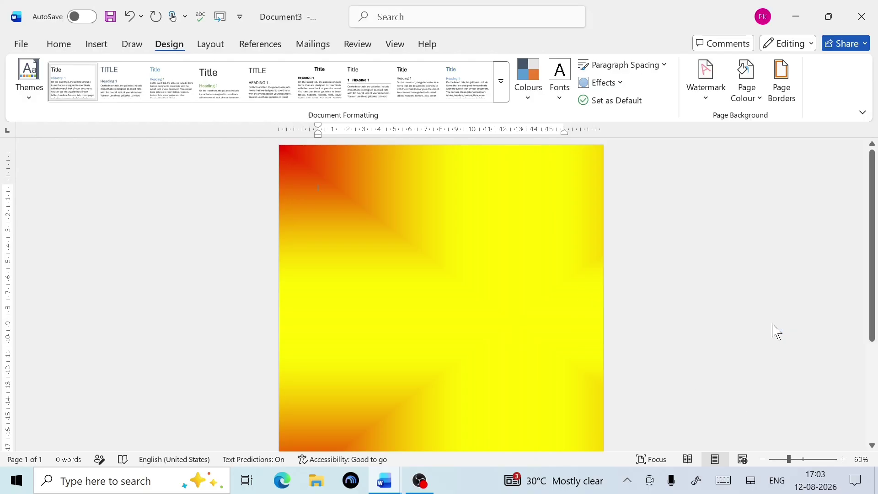
scroll(494, 287, down, 4)
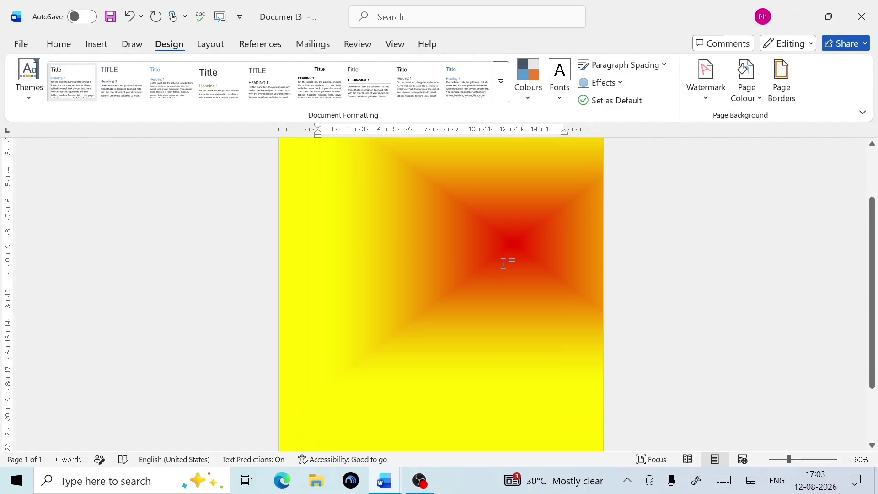
scroll(507, 260, up, 2)
Step: Fill the page background with the Late Sunset preset gradient and check it down the page
click(746, 91)
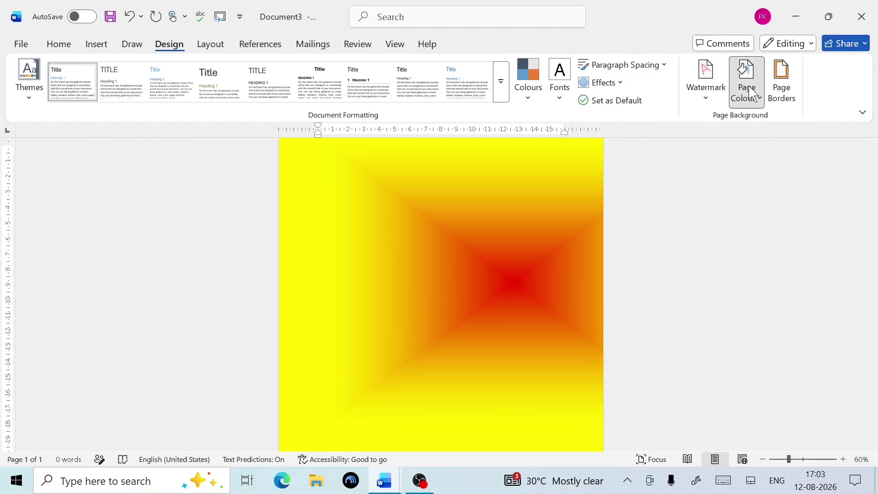
click(732, 416)
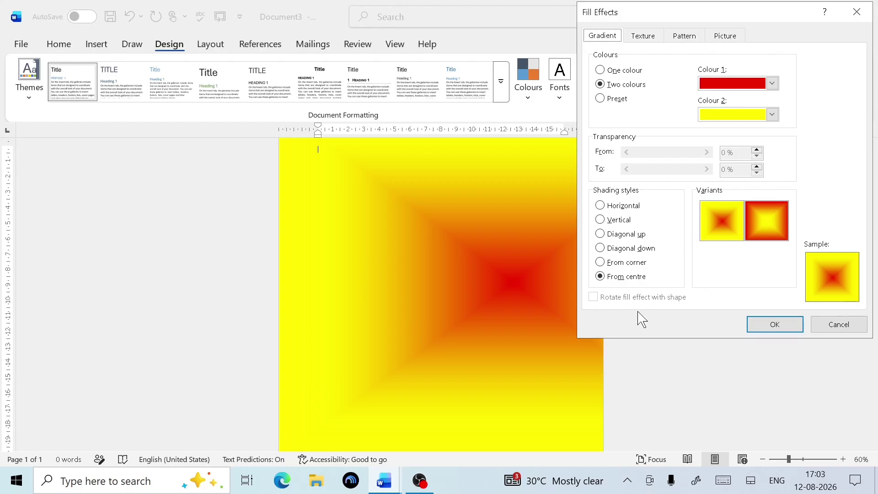
click(604, 100)
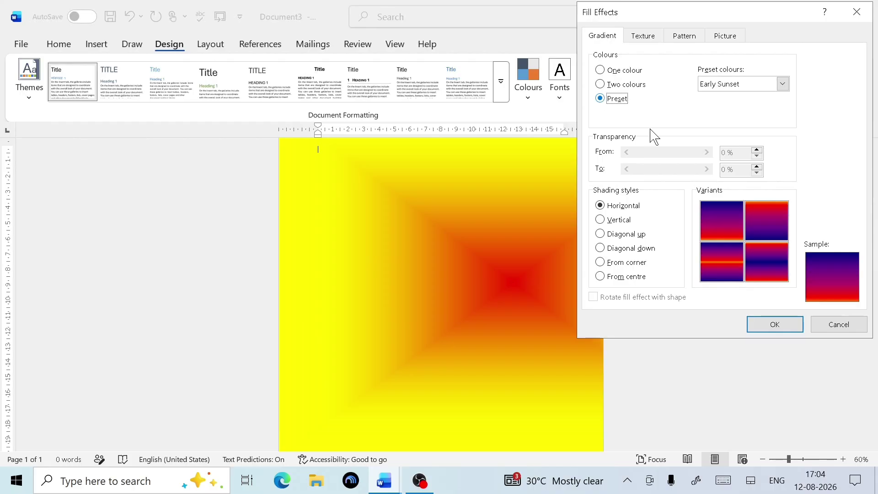
click(787, 84)
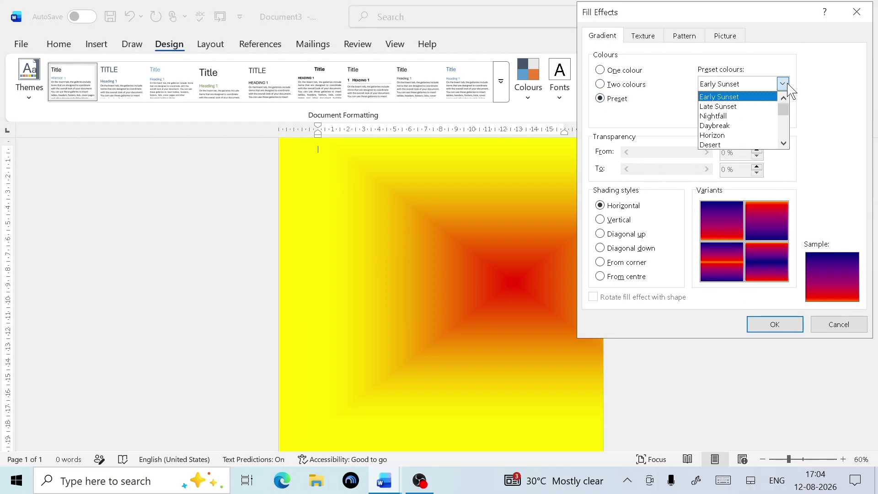
click(740, 107)
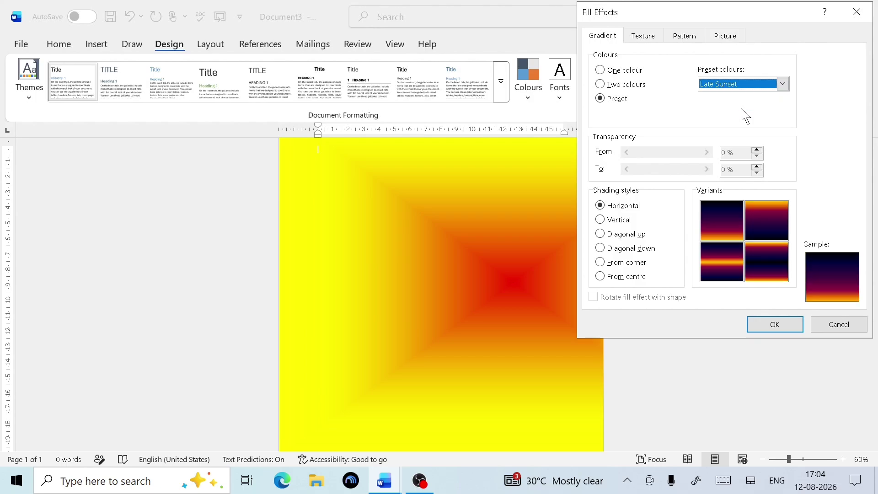
click(774, 324)
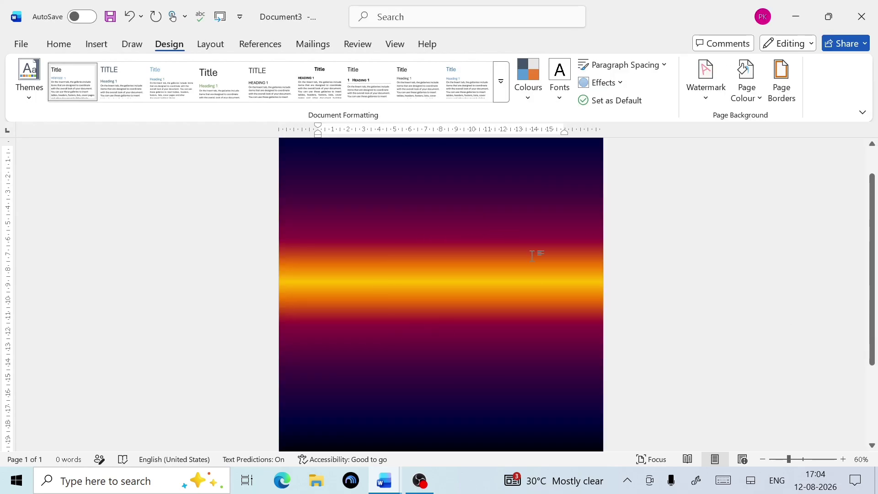
scroll(456, 273, down, 5)
scroll(456, 272, up, 5)
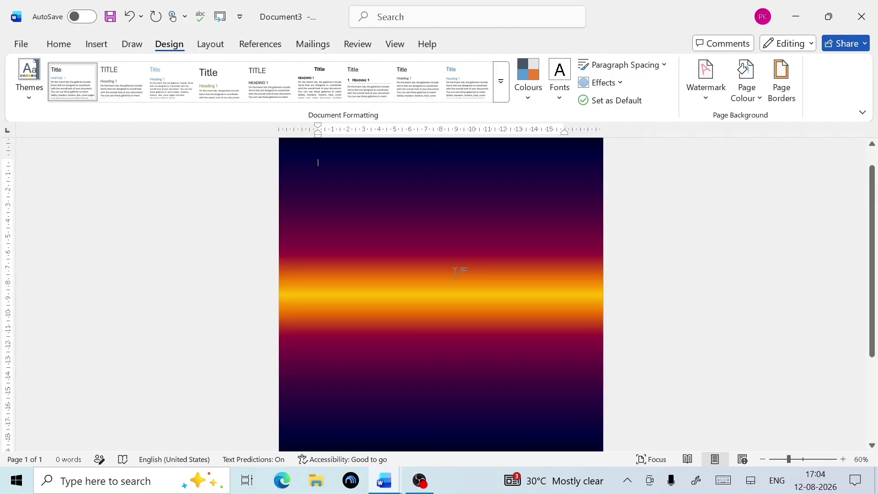
Step: Change the page background's preset gradient to Horizon and check it down the page
click(747, 97)
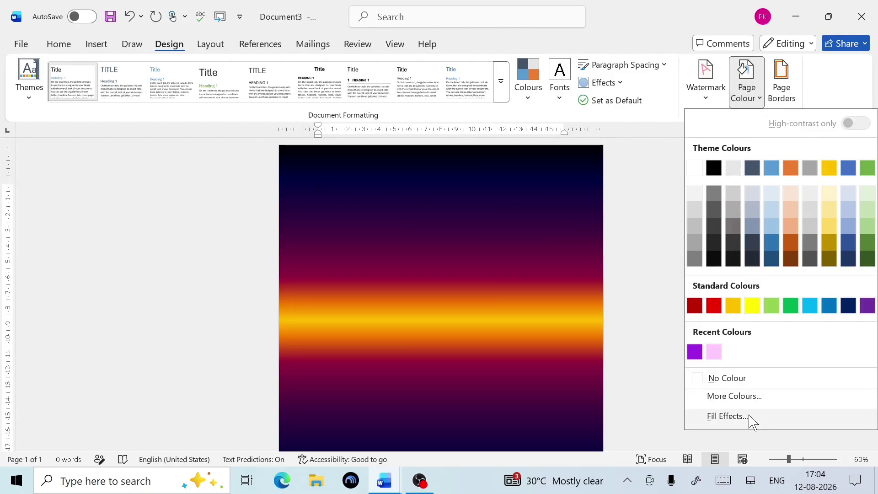
click(750, 416)
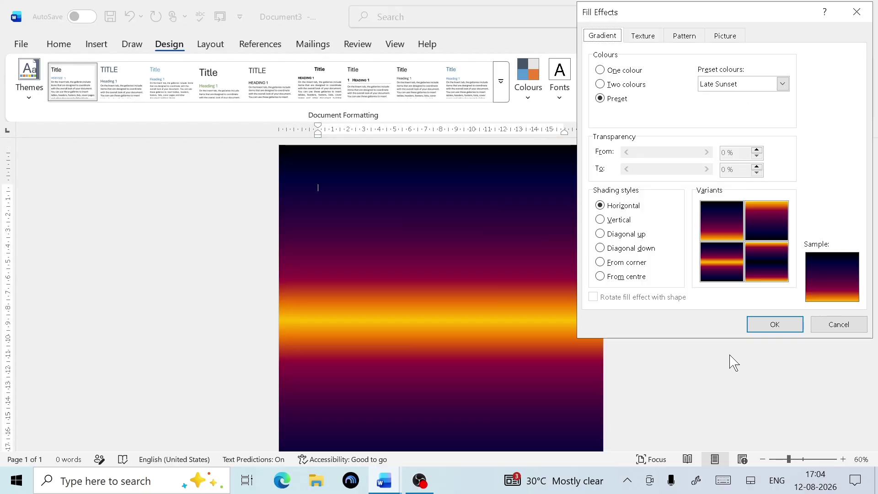
click(785, 85)
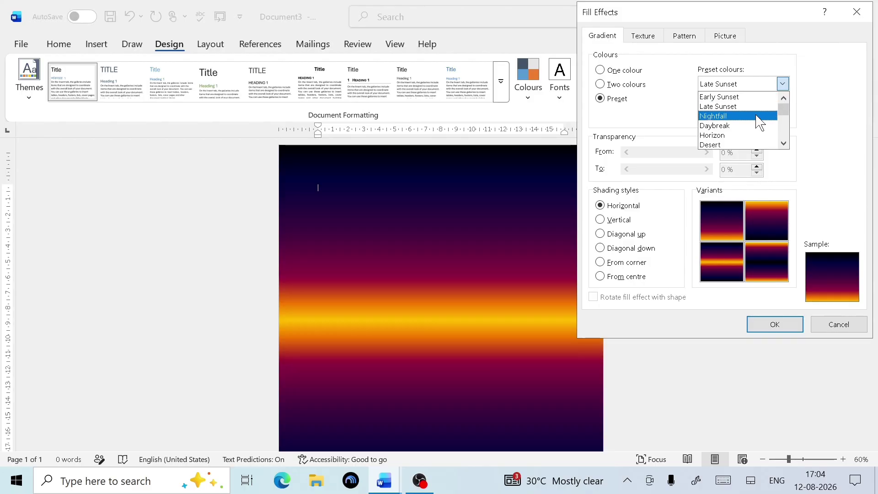
click(731, 135)
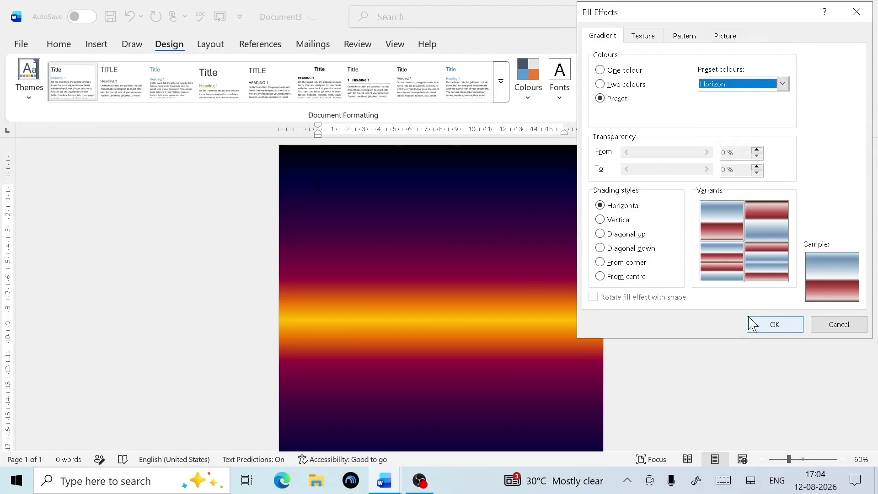
click(771, 325)
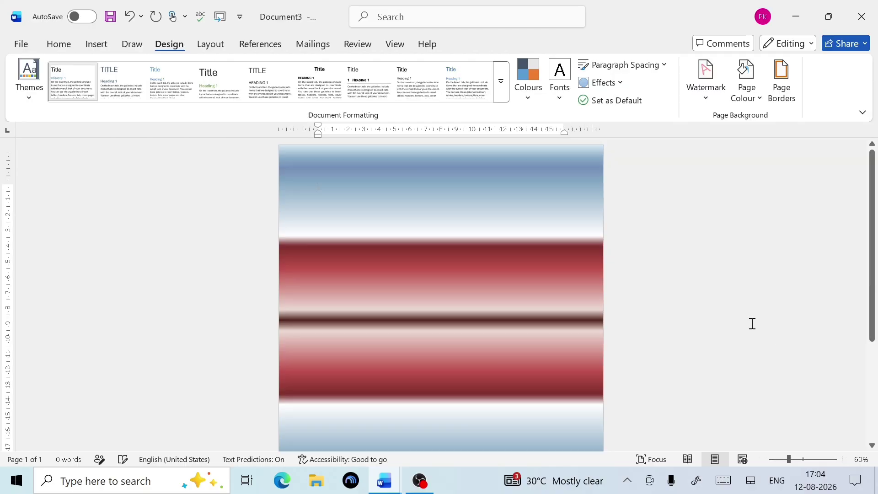
scroll(443, 325, down, 4)
scroll(443, 325, up, 4)
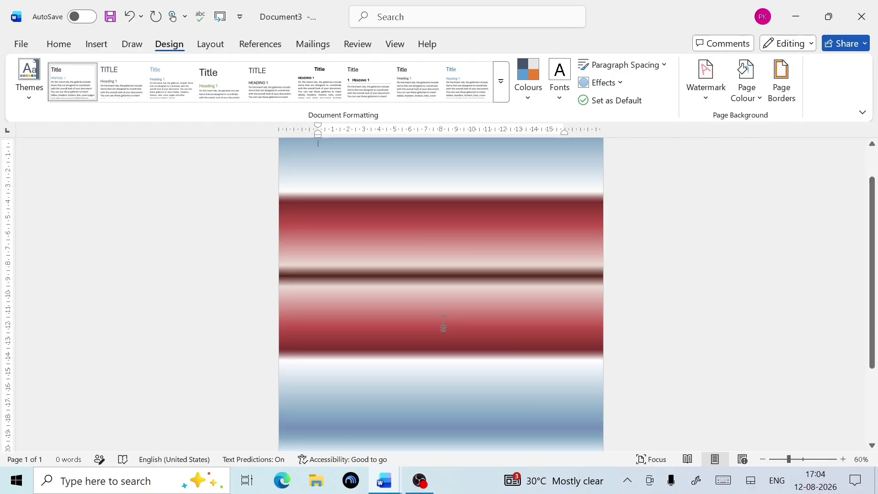
Step: Change the page background's preset gradient to Desert
click(752, 95)
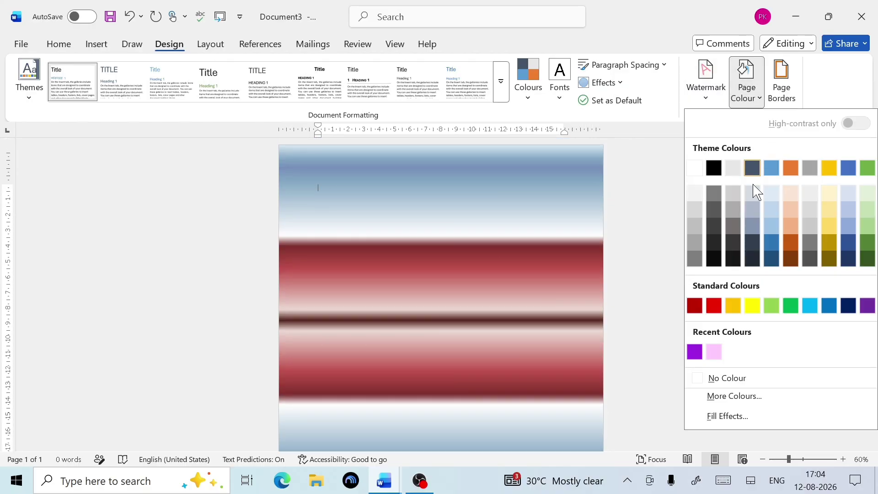
click(750, 418)
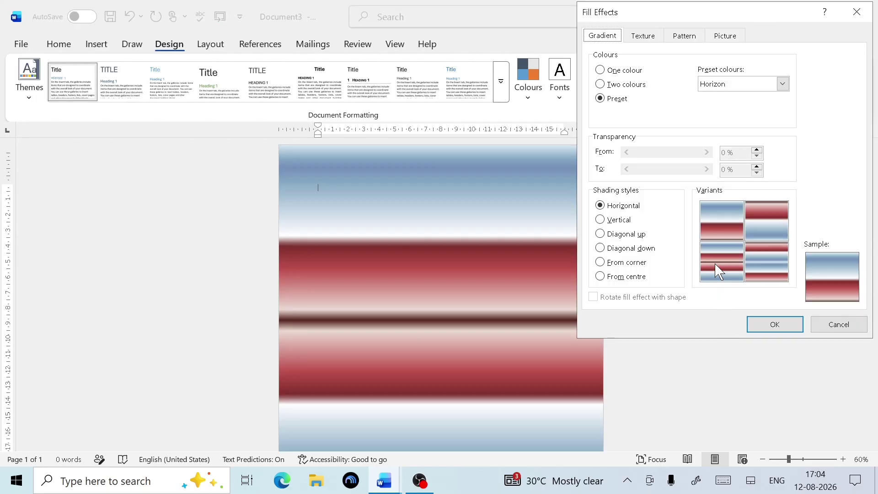
click(783, 84)
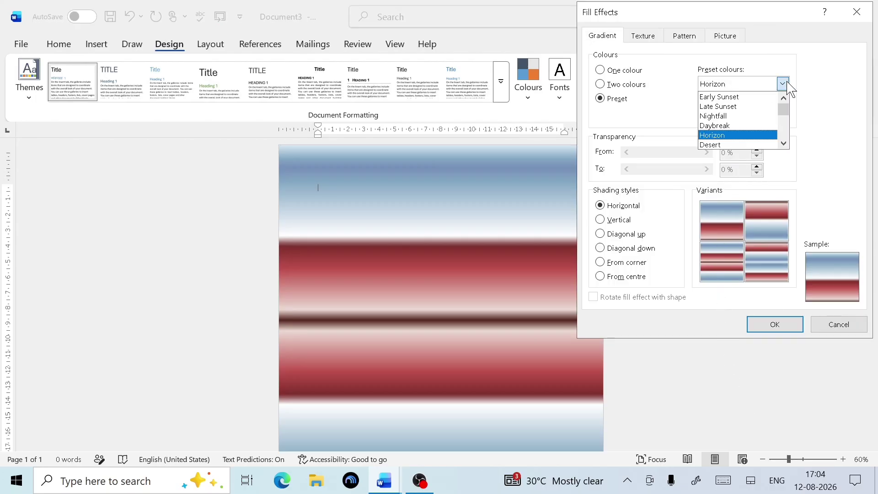
click(750, 146)
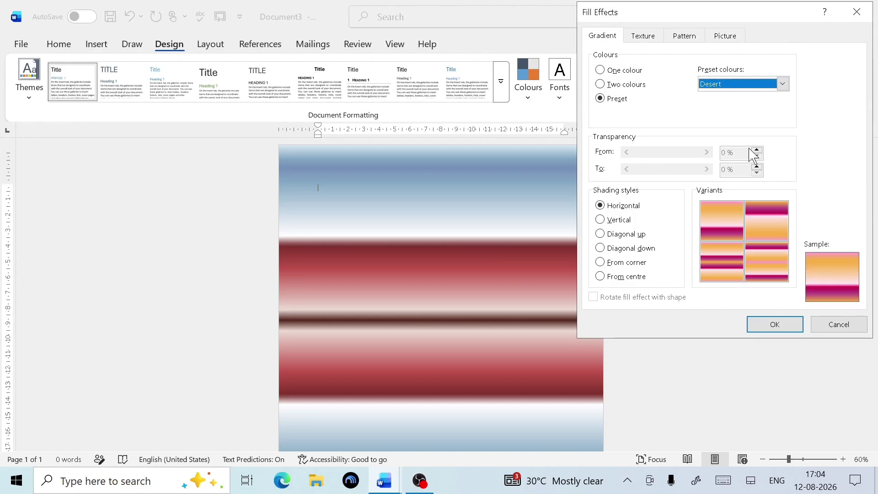
click(770, 325)
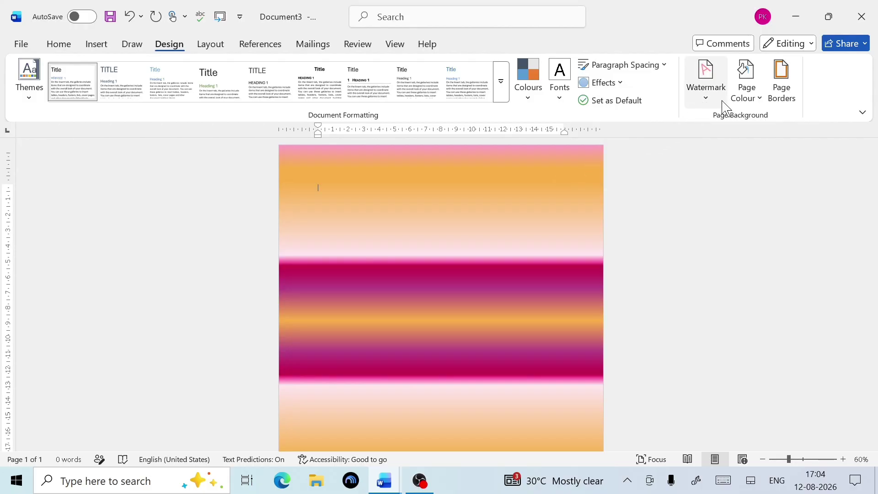
Step: Preview the Vertical, Diagonal up and Diagonal down shading styles for the Desert page gradient
click(745, 111)
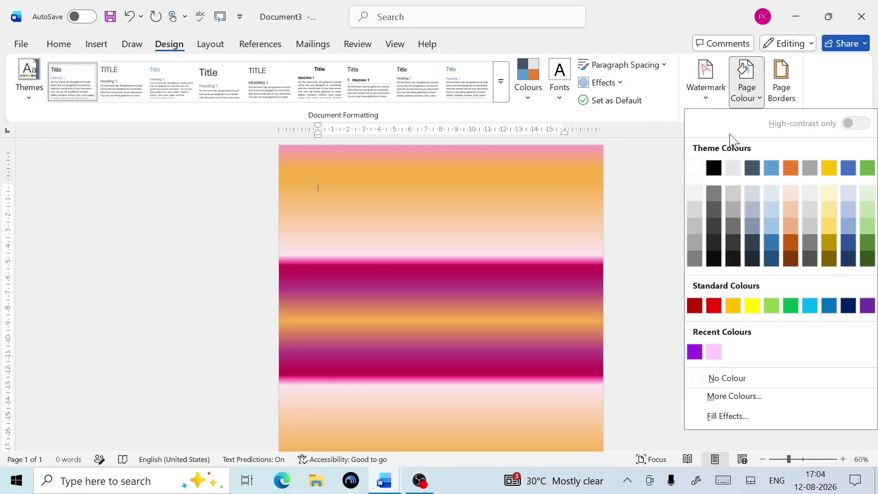
click(731, 417)
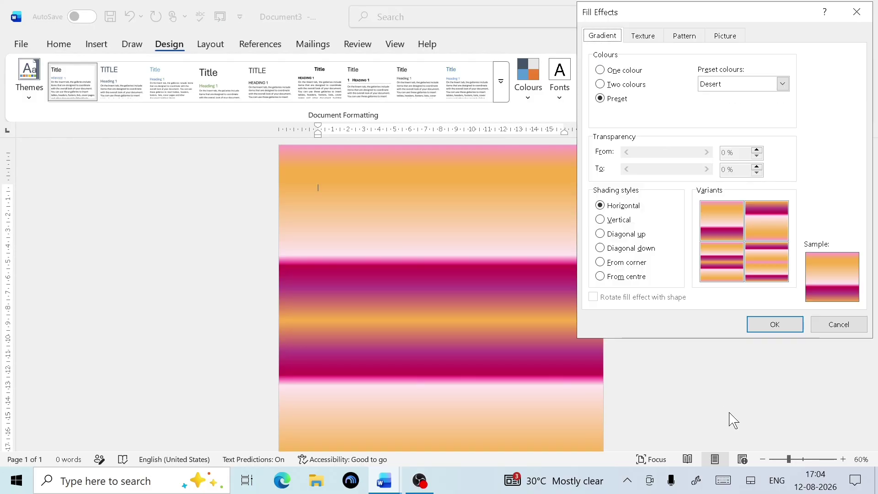
click(618, 224)
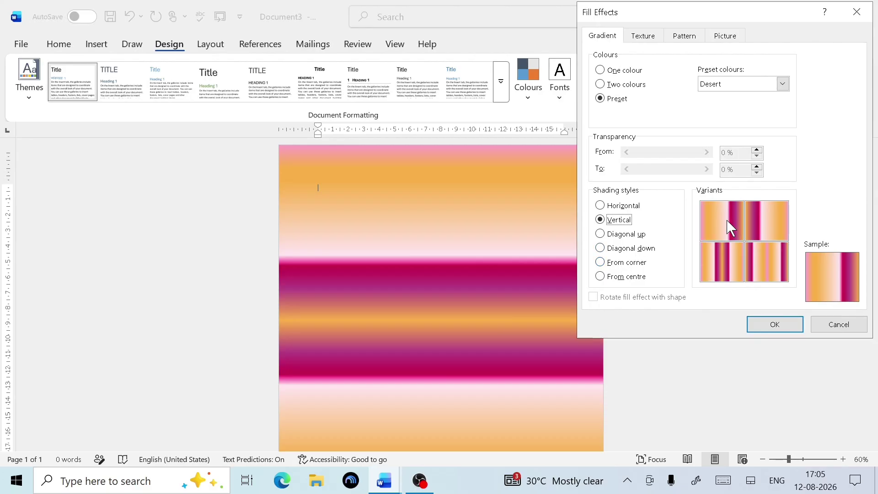
click(626, 234)
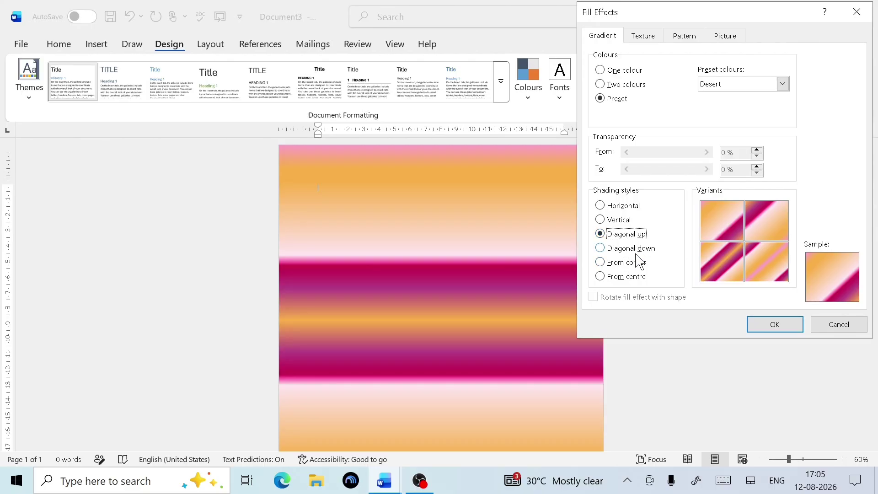
click(631, 248)
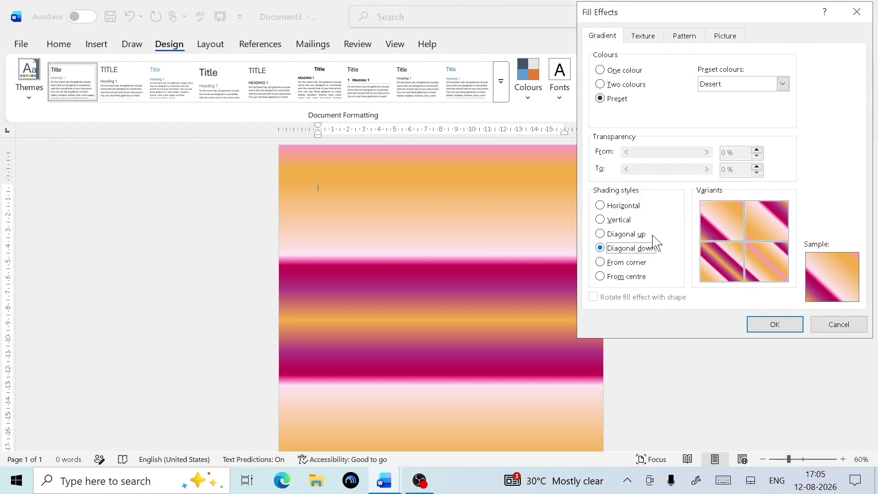
Step: Fill the page background with the Canvas texture and view it enlarged to 90%
click(641, 37)
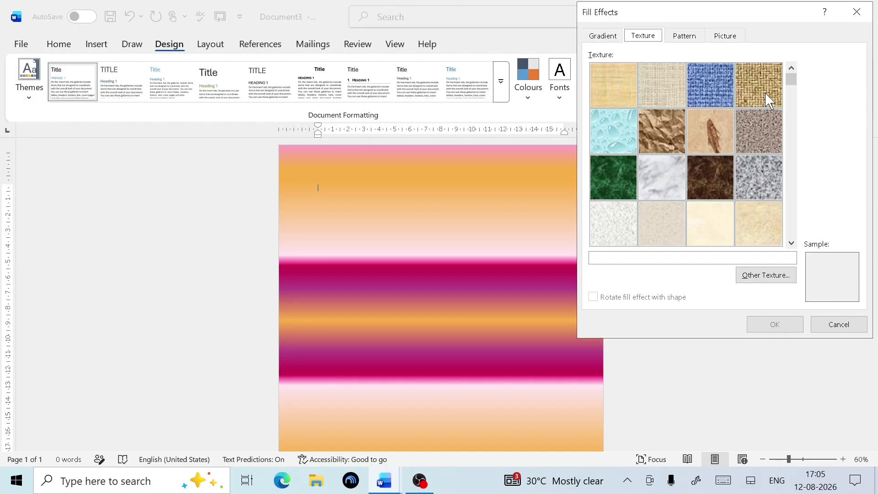
click(672, 94)
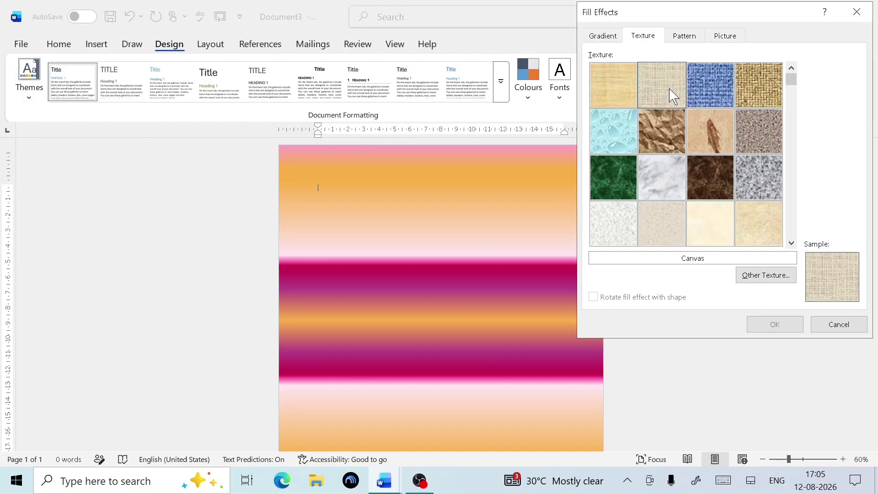
click(774, 324)
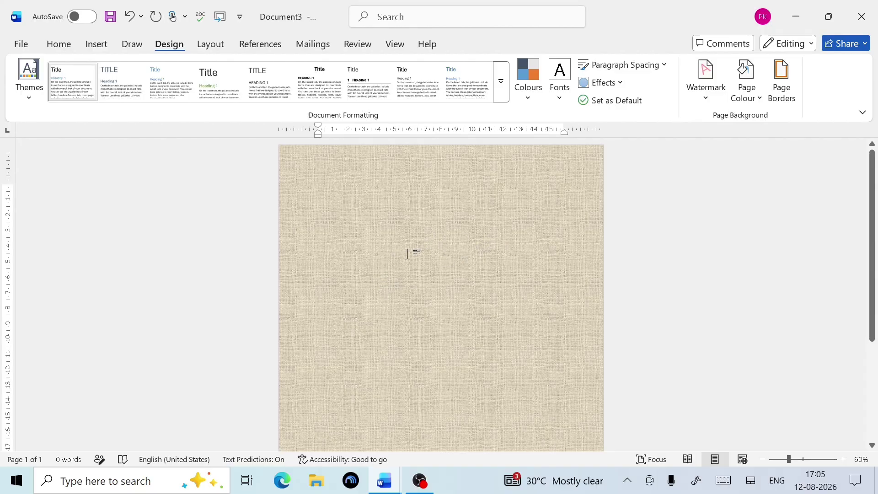
scroll(408, 254, up, 3)
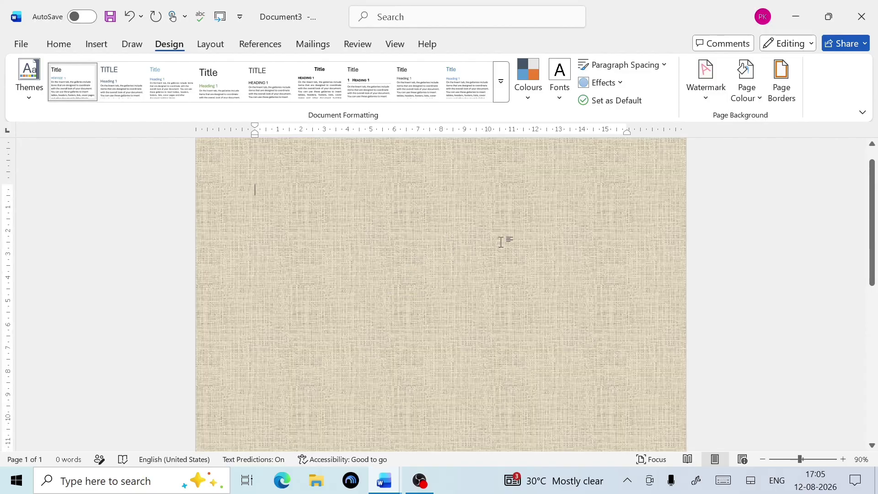
Step: Change the page background texture to White marble
click(748, 97)
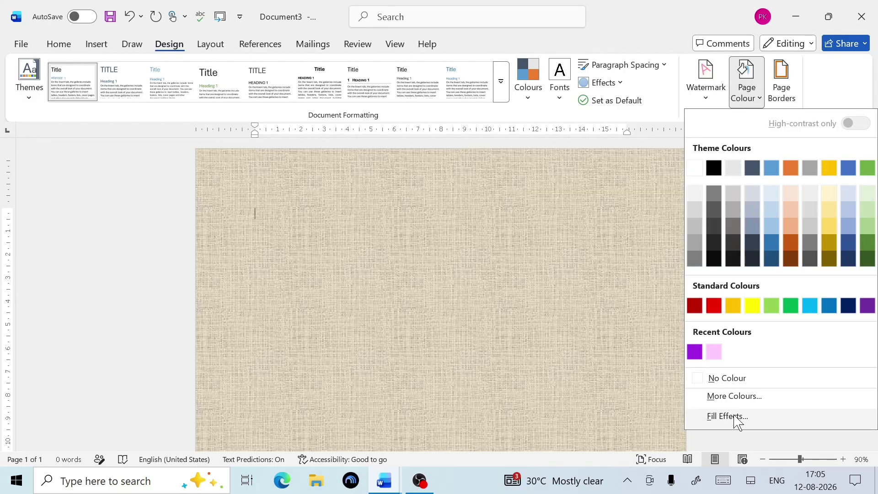
click(728, 416)
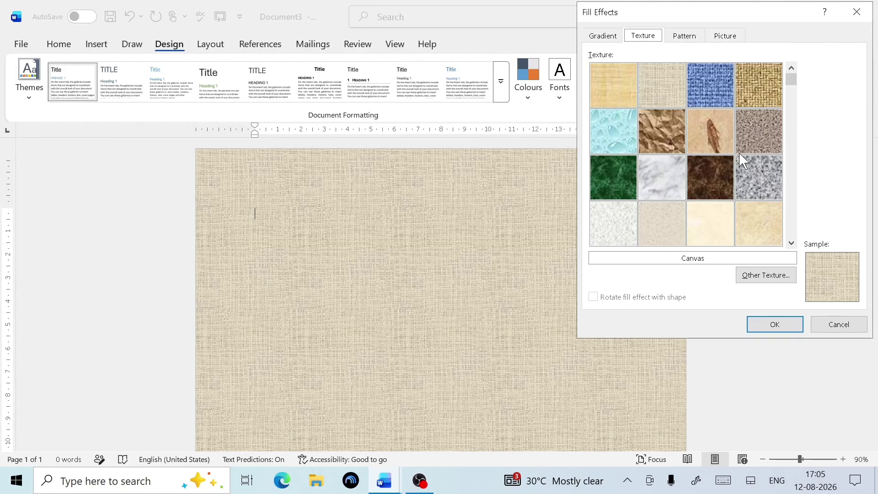
click(663, 188)
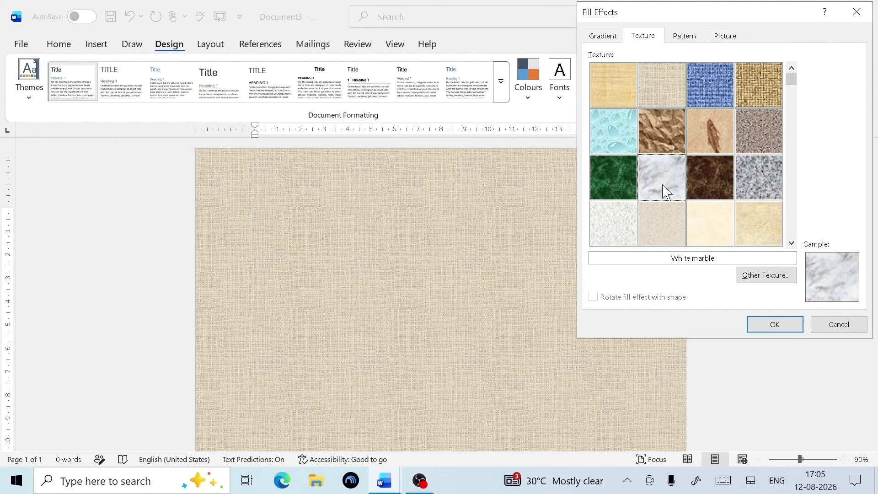
click(775, 325)
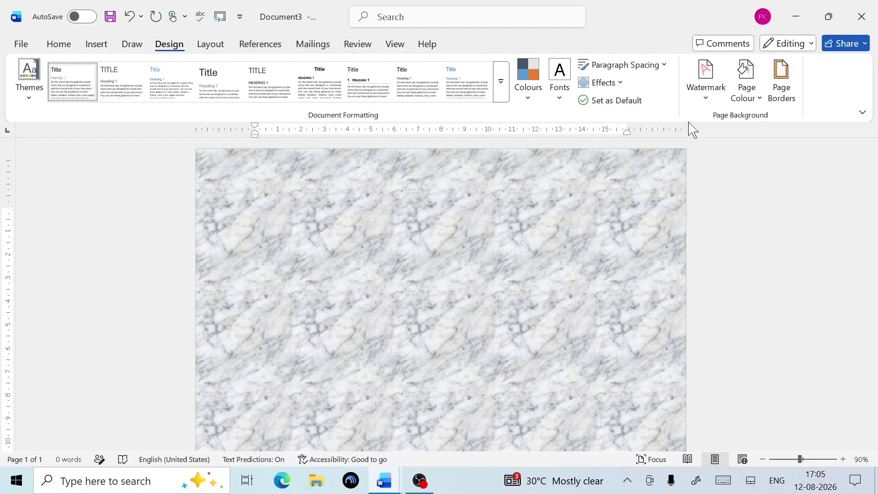
Step: Change the page background texture to Purple mesh
click(746, 98)
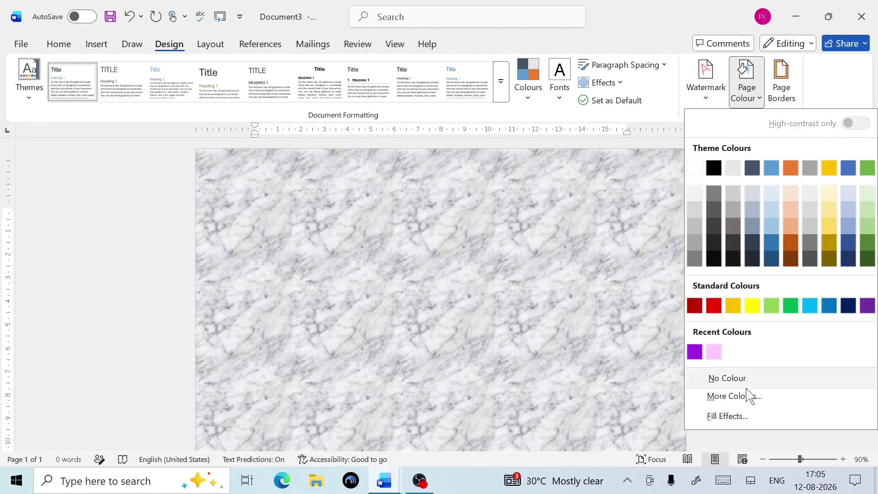
click(740, 416)
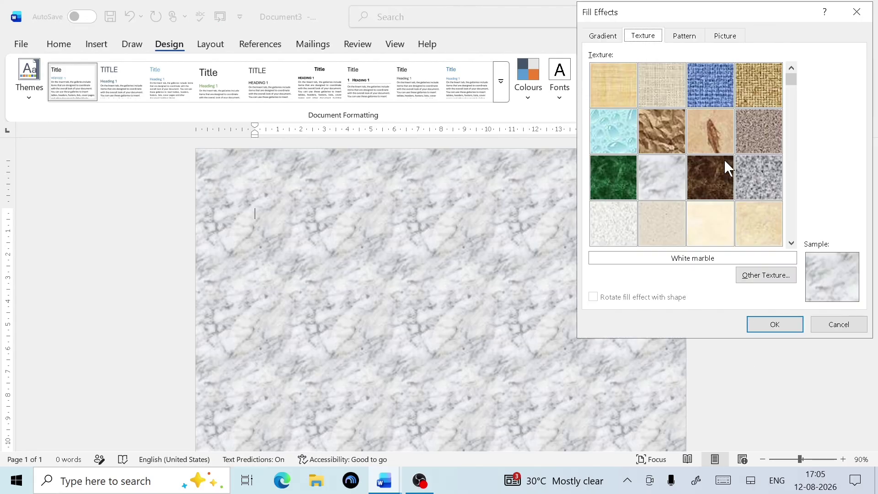
drag(793, 83, 794, 147)
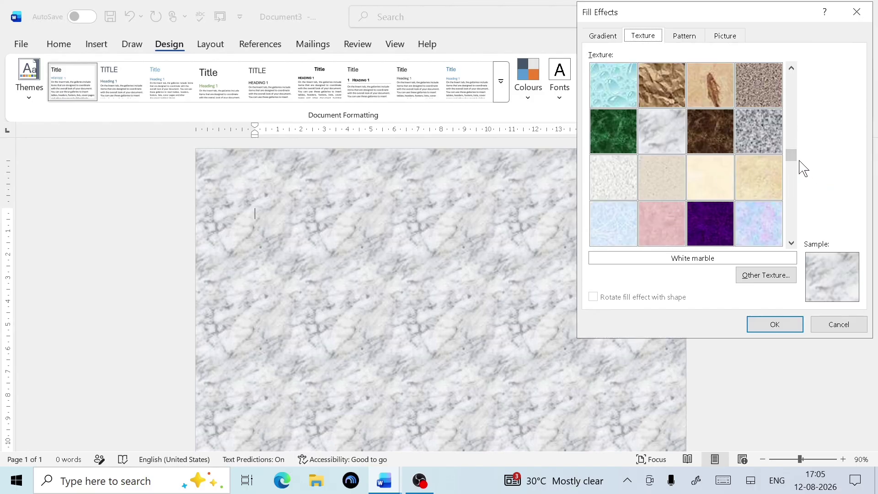
click(710, 228)
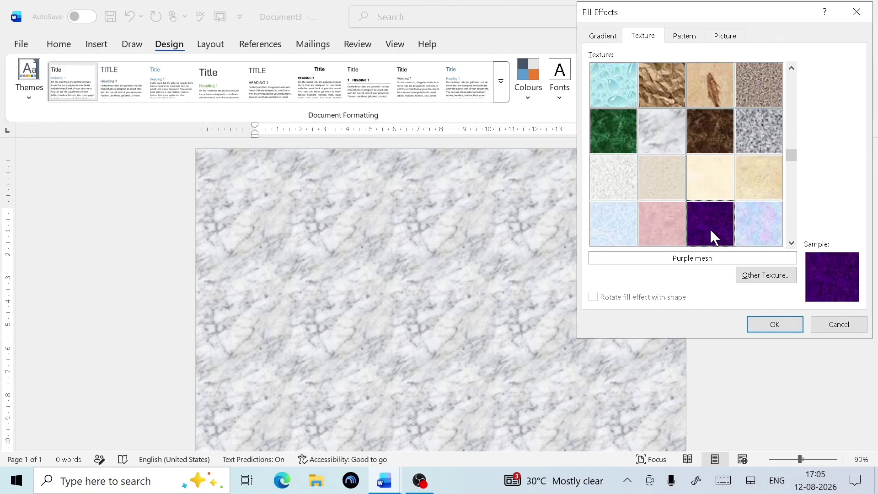
click(785, 332)
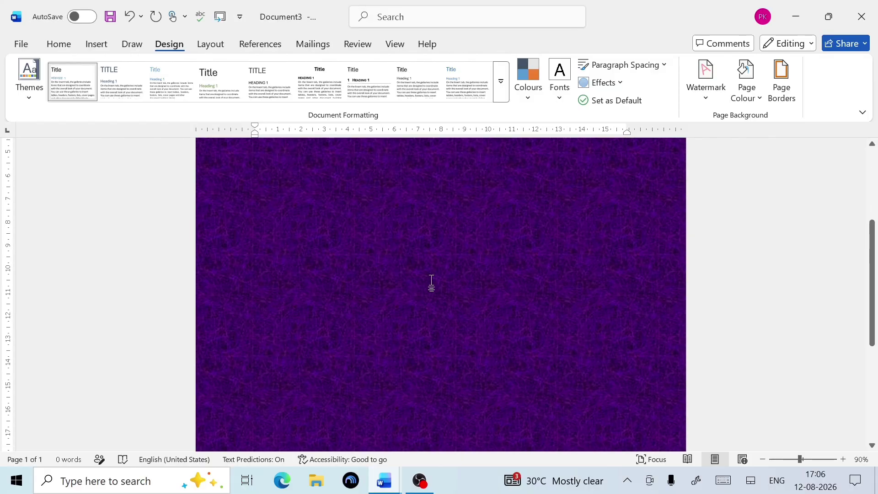
Step: Import banner.png from the computer as a custom texture, working offline, and fill the page background with it
click(746, 94)
click(760, 421)
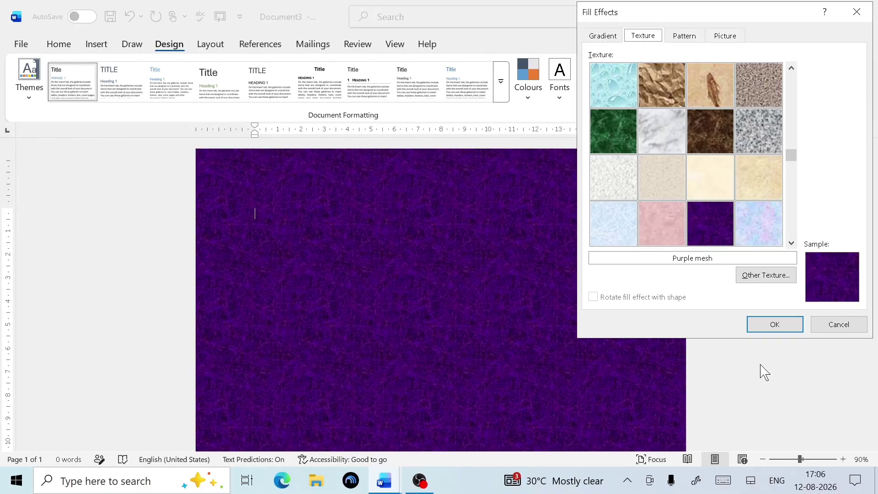
click(764, 275)
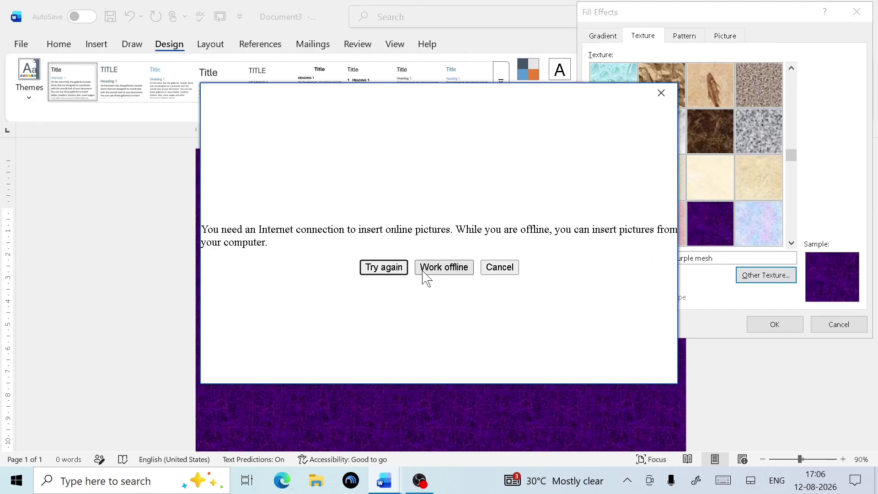
click(423, 271)
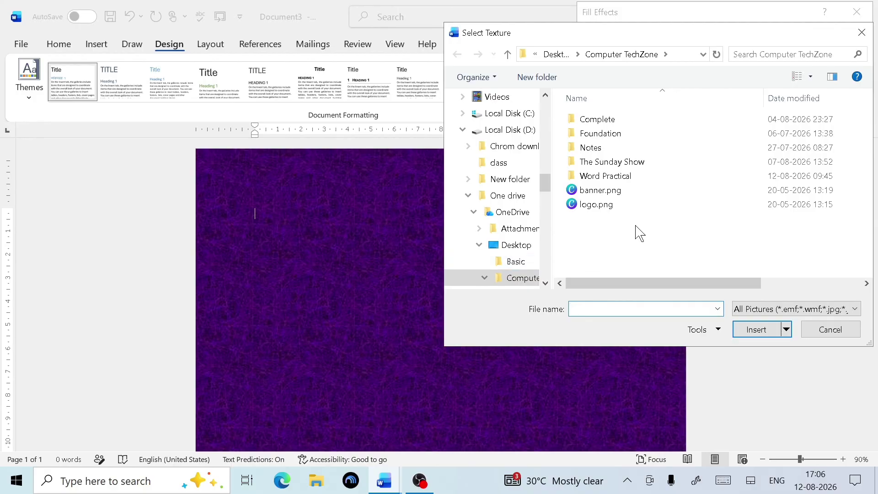
click(647, 194)
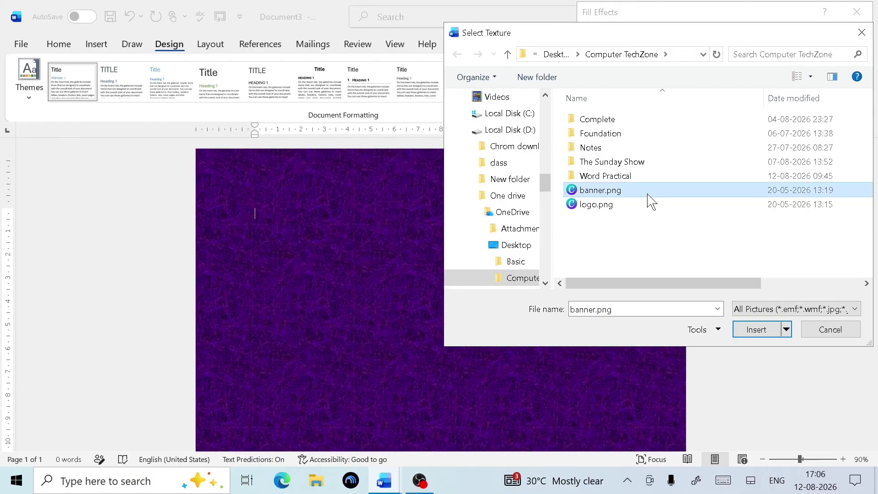
click(757, 330)
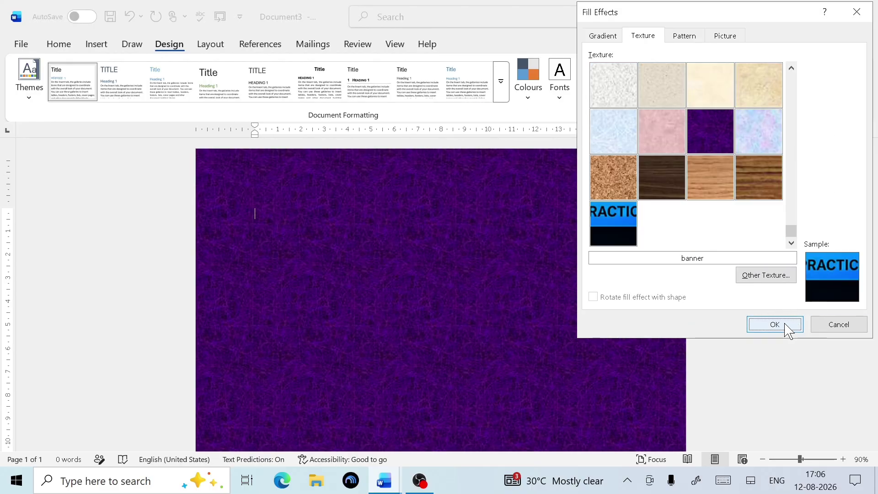
click(776, 325)
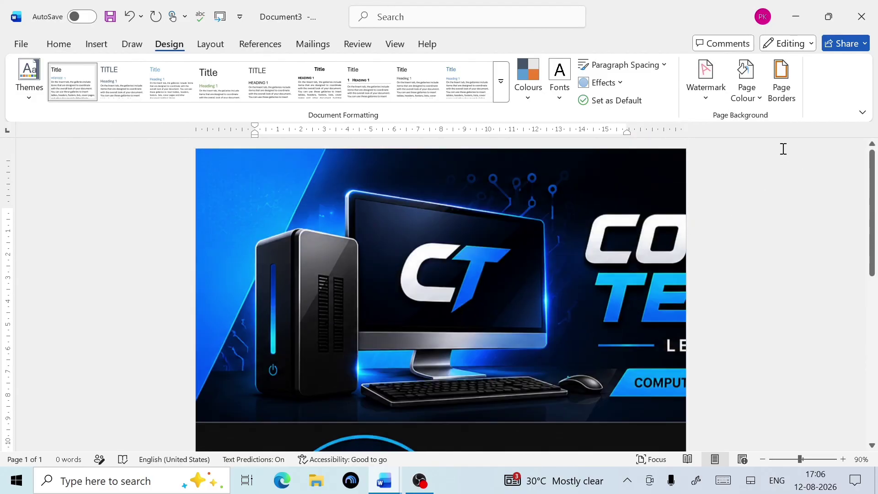
Step: Fill the page background with the Dotted: 5% pattern
click(758, 97)
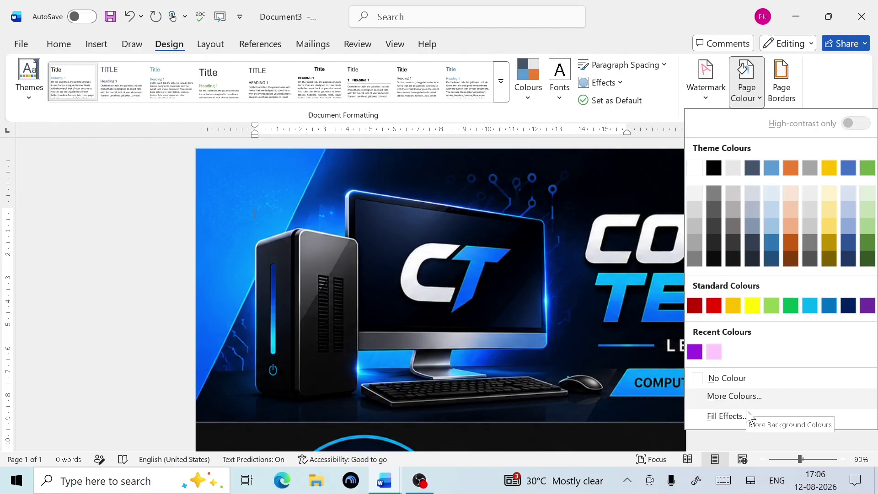
click(747, 416)
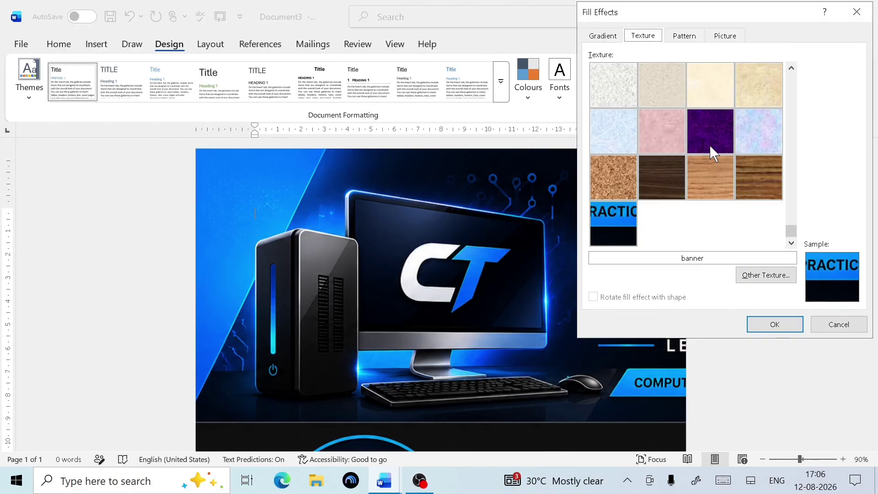
click(686, 38)
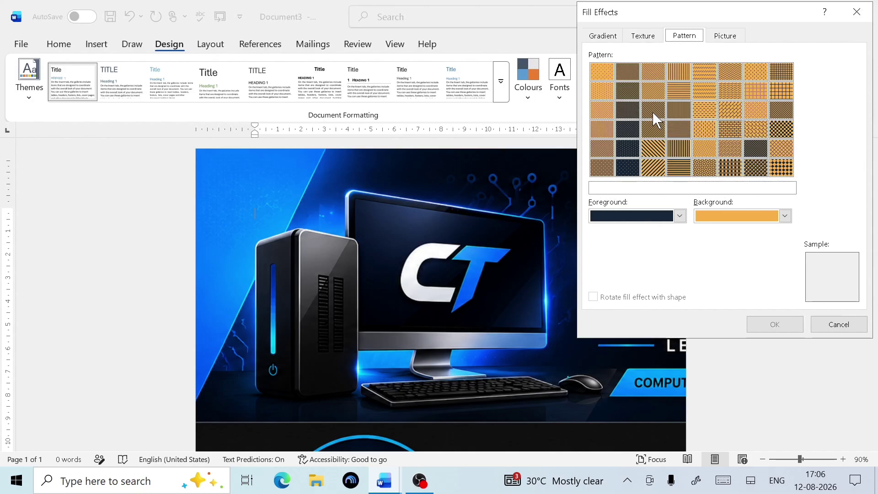
click(610, 73)
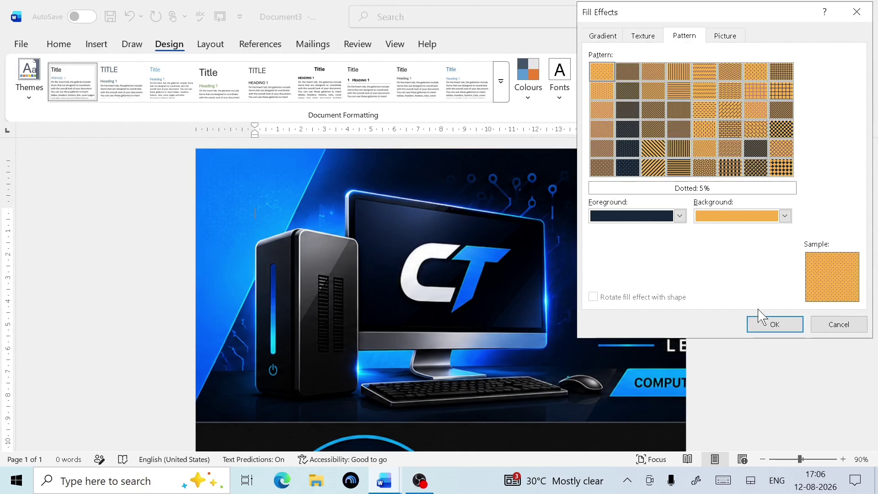
click(771, 325)
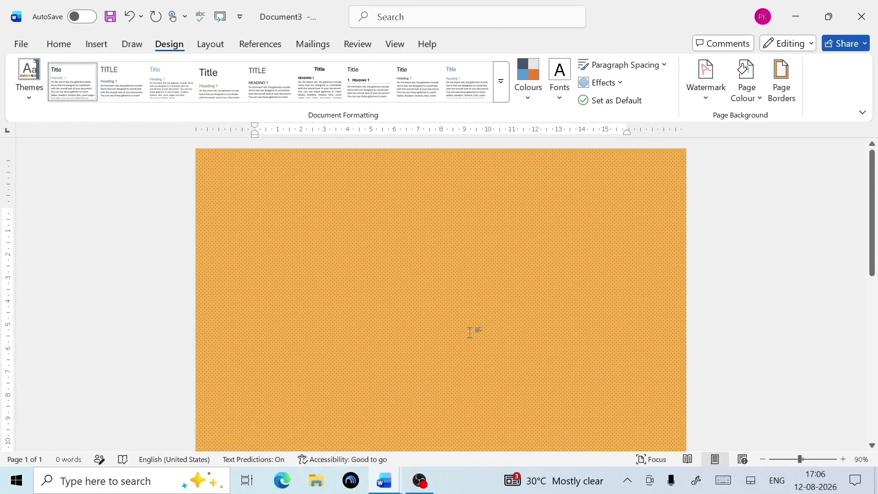
Step: Change the page background pattern to Diagonal stripes: Wide downward and look over the page
click(746, 92)
click(742, 416)
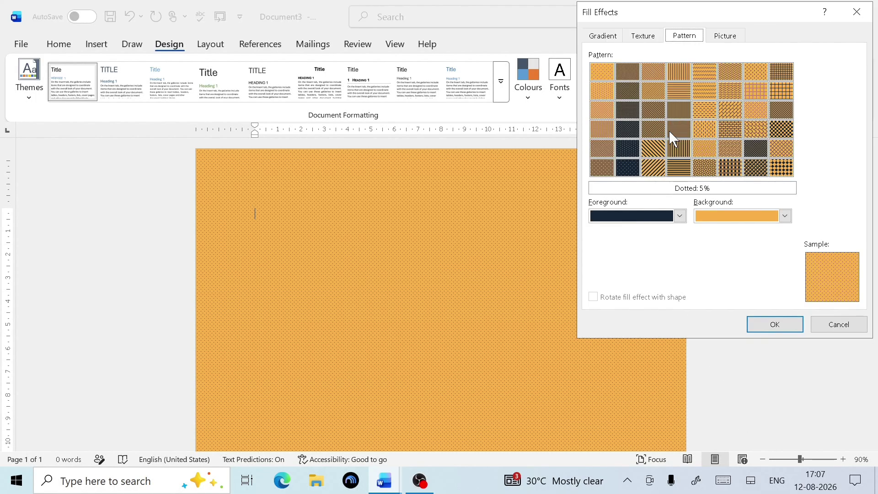
click(652, 152)
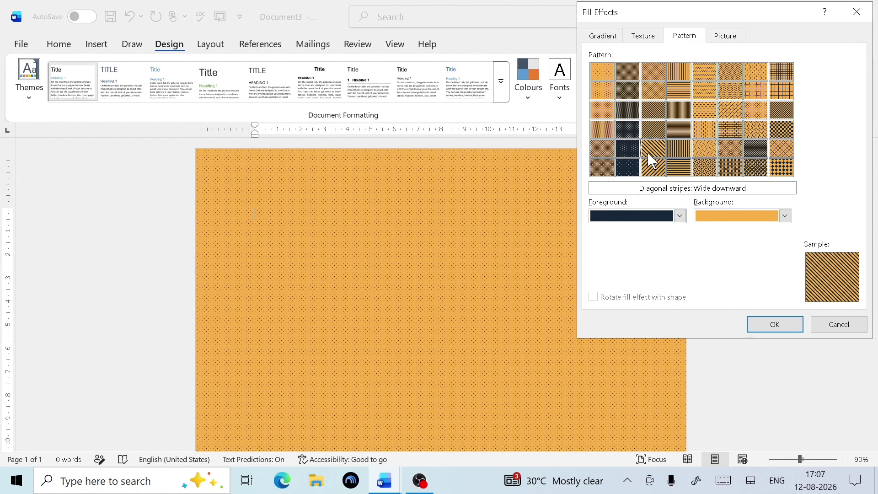
click(775, 325)
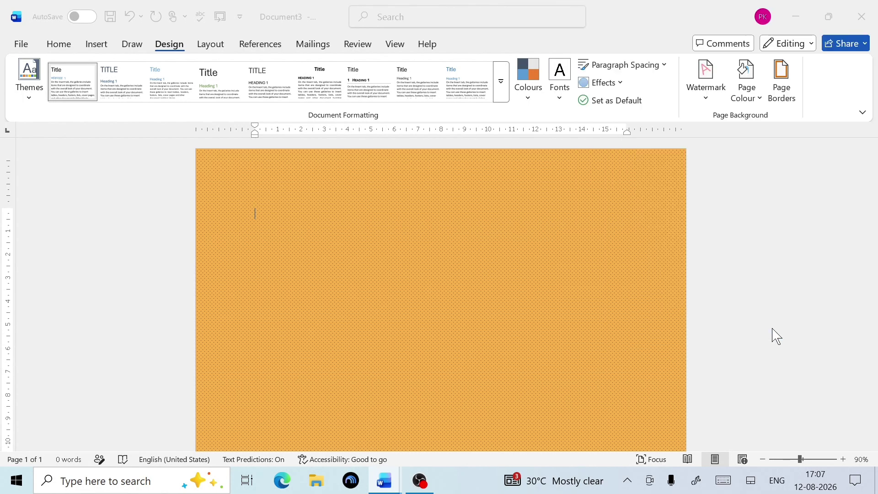
scroll(513, 237, down, 5)
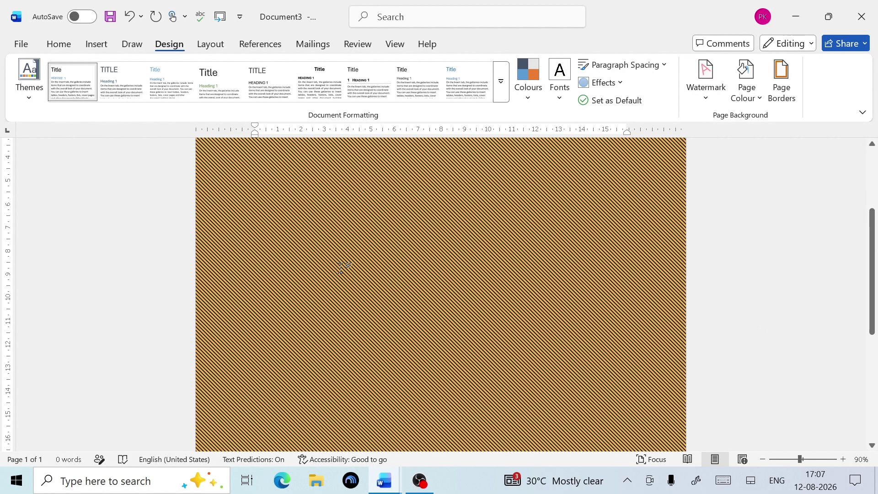
scroll(513, 237, up, 5)
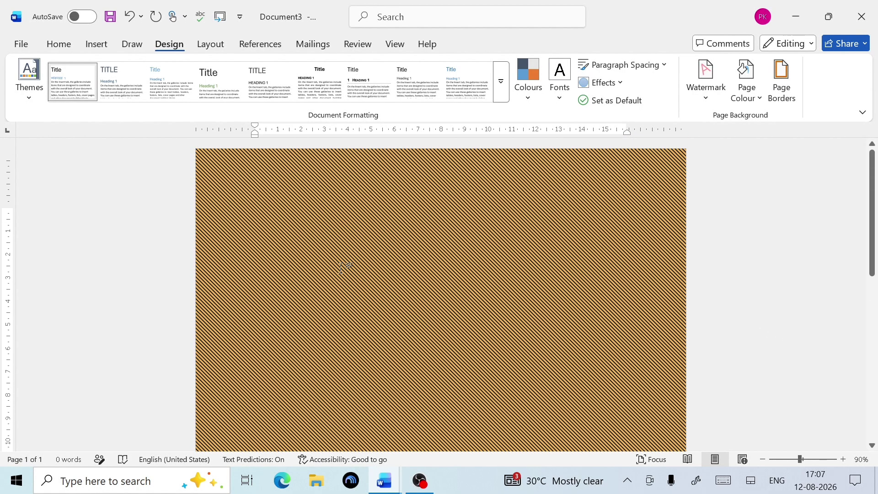
Step: Recolour the diagonal stripes page pattern with a standard red foreground and a standard yellow background
click(746, 93)
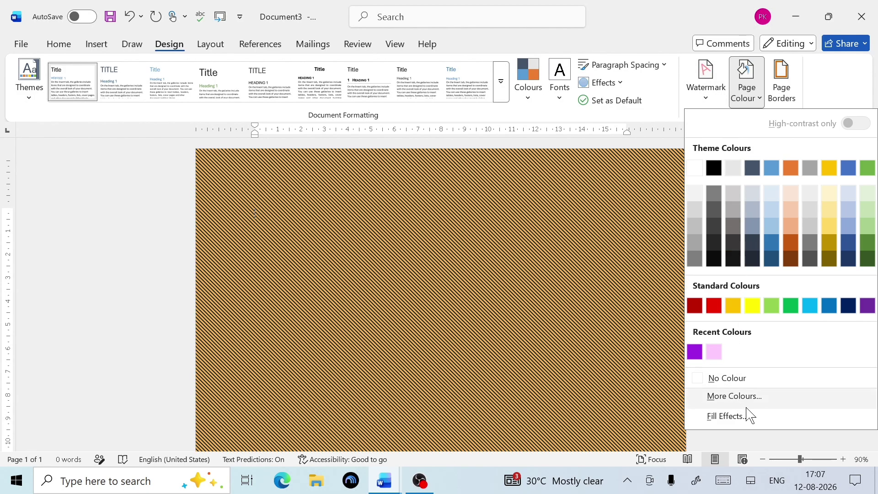
click(720, 415)
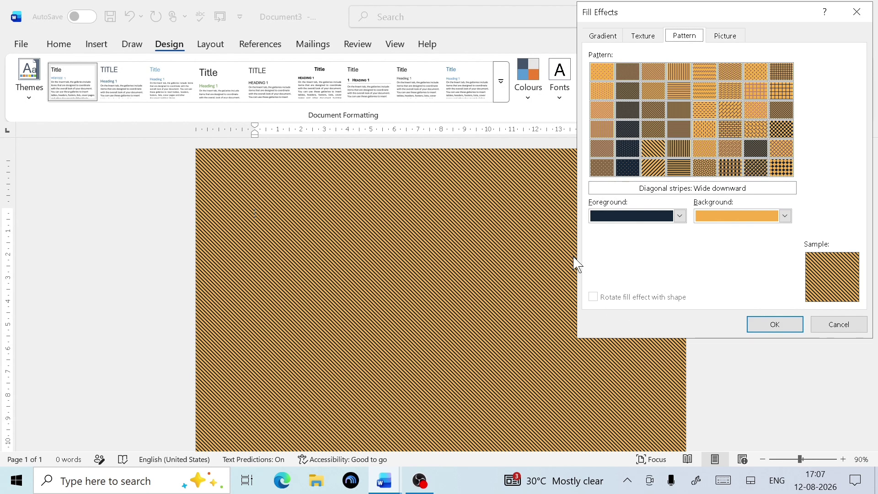
click(679, 216)
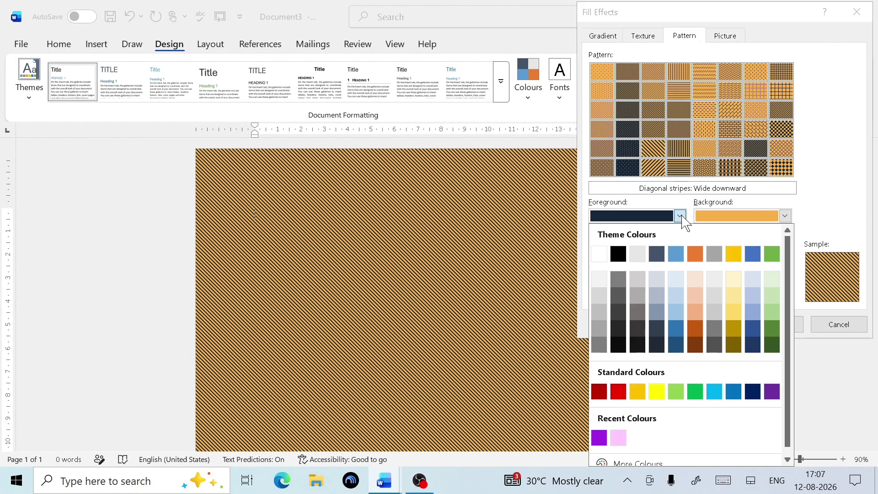
click(619, 391)
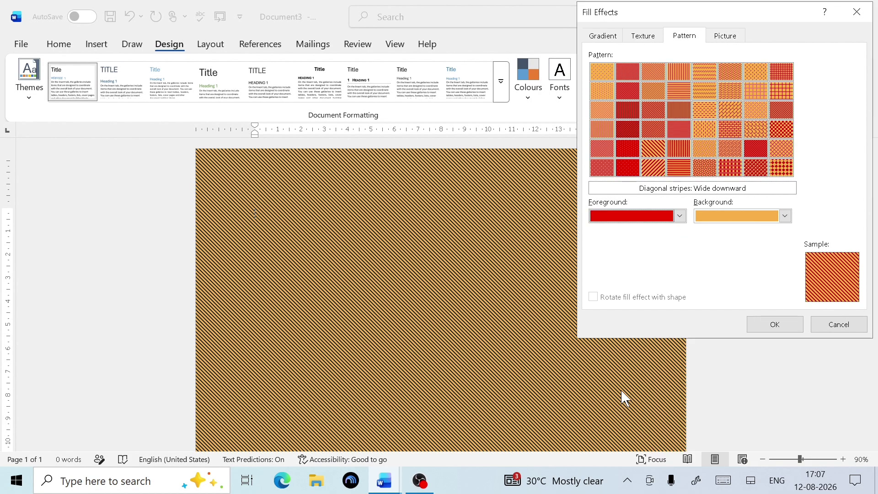
click(786, 215)
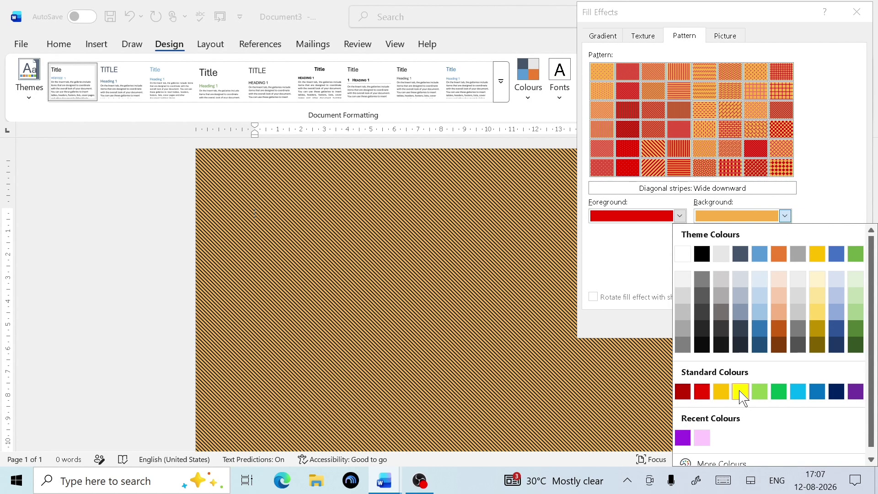
click(741, 392)
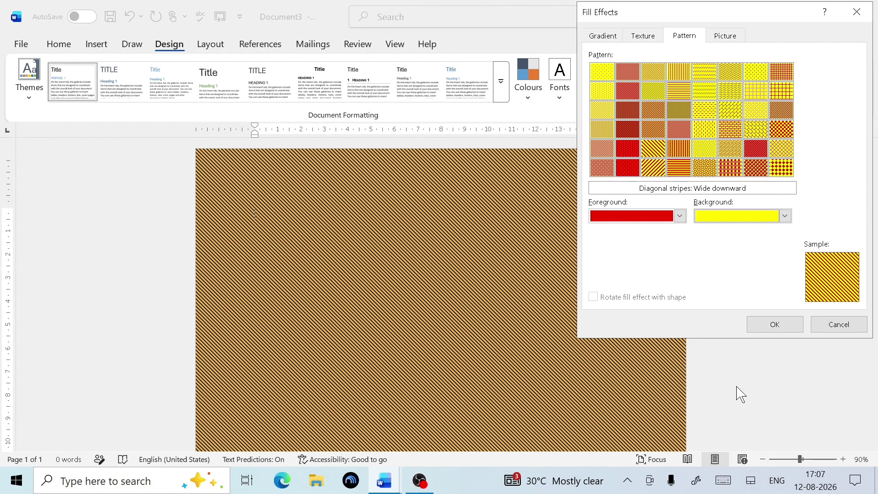
click(773, 326)
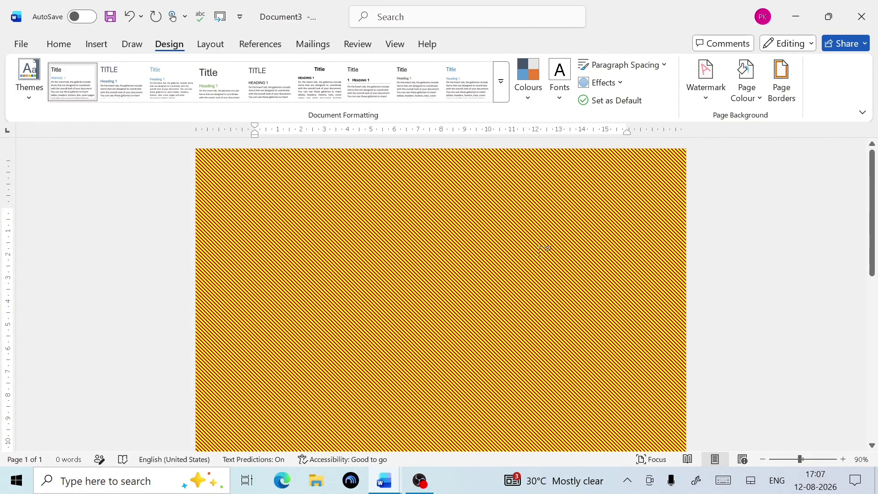
Step: Change the page background pattern to Dotted: 80%
click(750, 94)
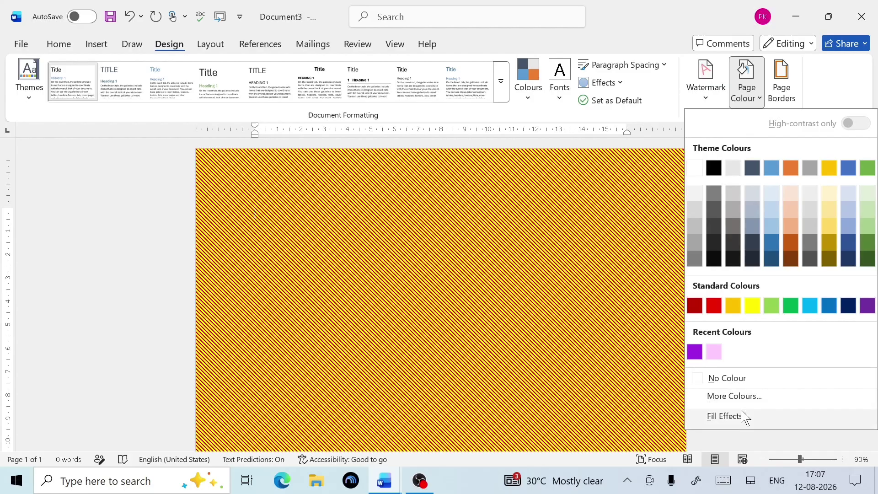
click(742, 416)
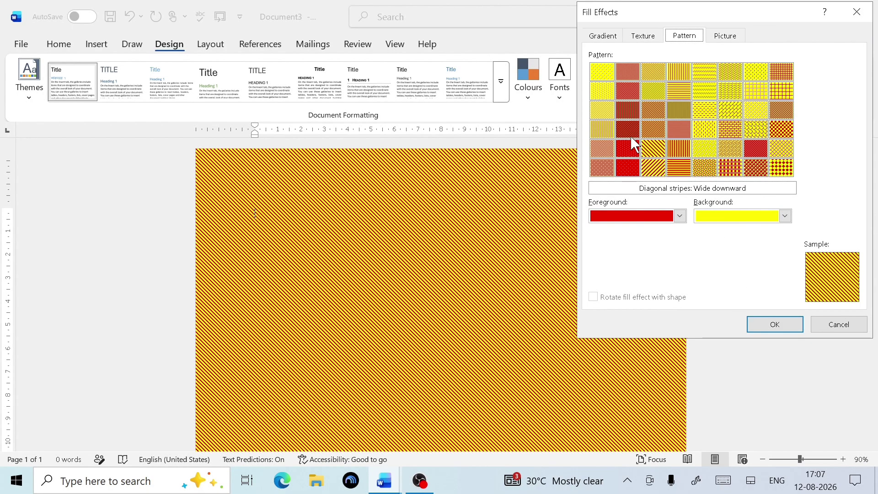
click(626, 142)
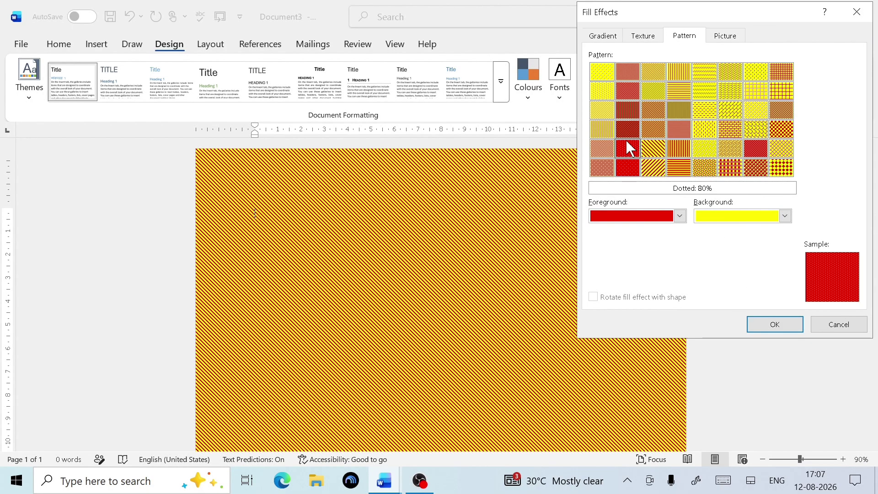
click(790, 327)
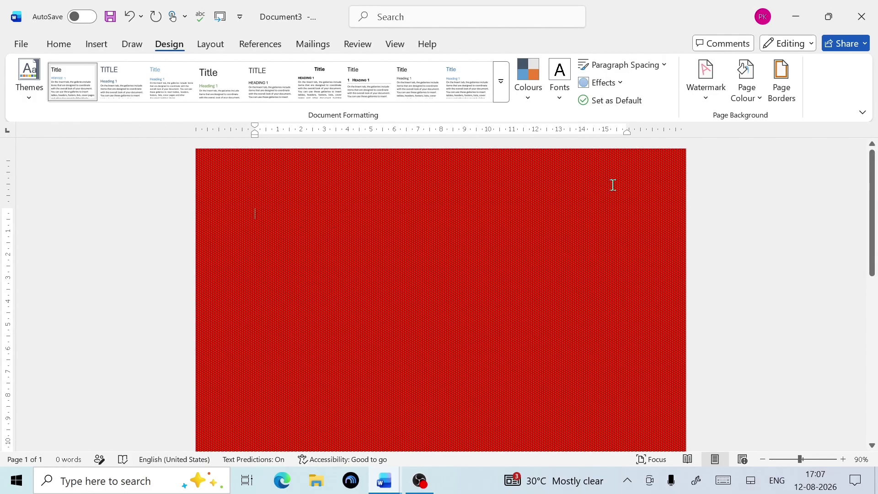
Step: Change the page background pattern to Sphere, keeping the red foreground and yellow background
click(755, 102)
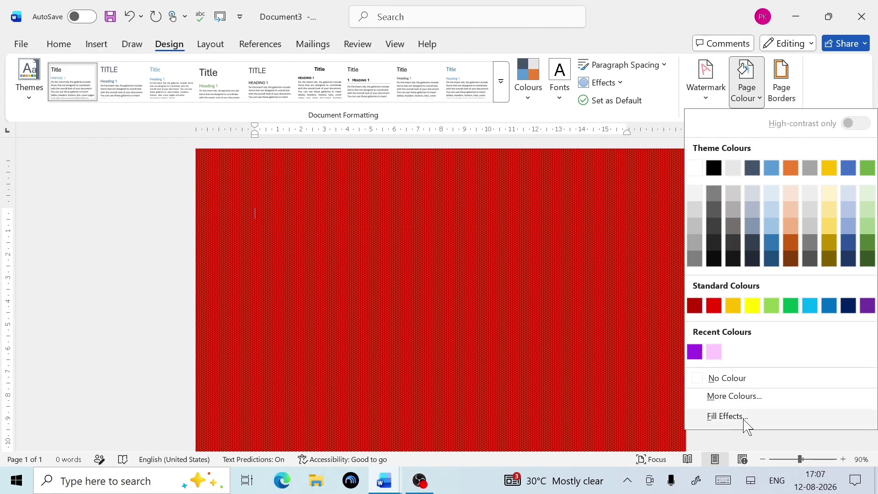
click(747, 420)
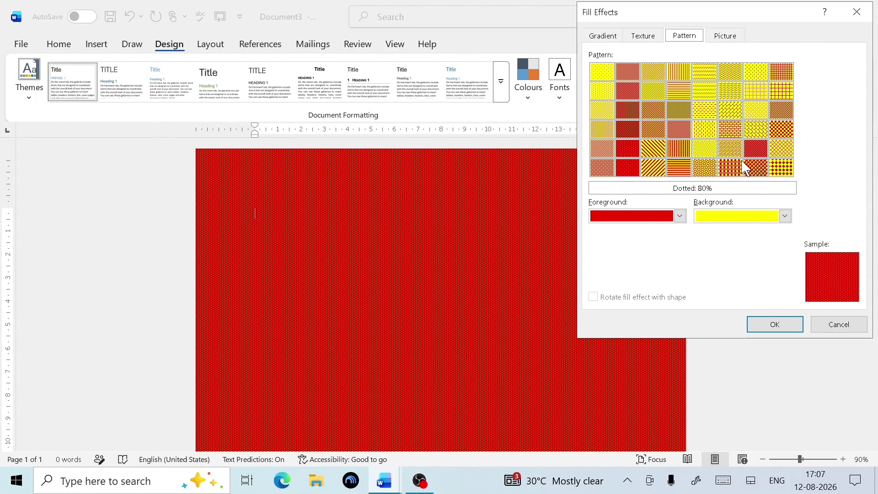
click(758, 168)
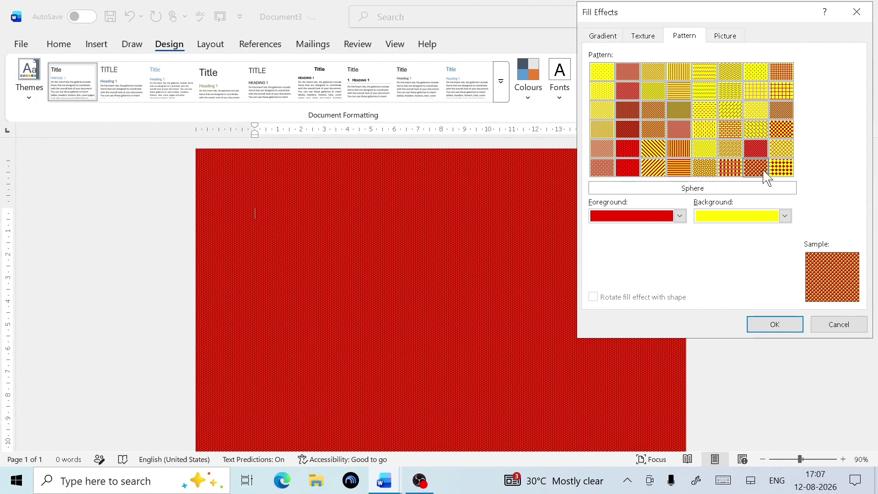
click(765, 328)
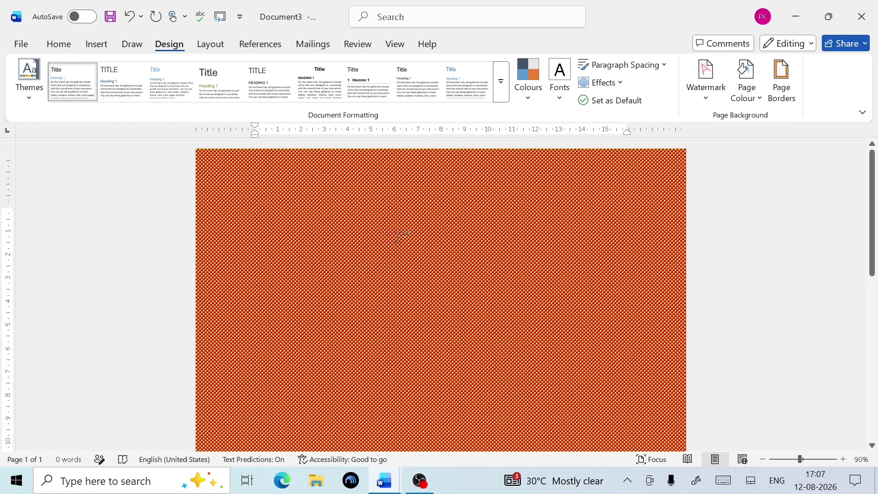
Step: Fill the page background with the picture logo.png from the Computer TechZone folder on the OneDrive desktop, working offline
click(750, 91)
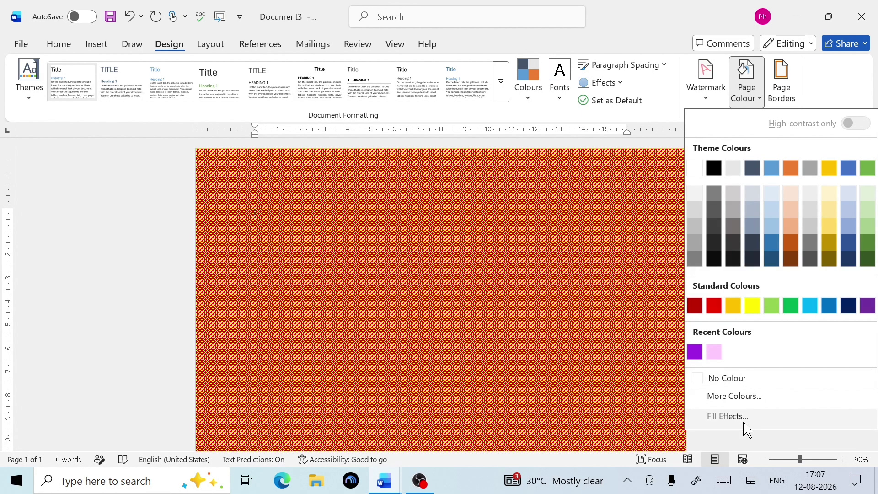
click(728, 417)
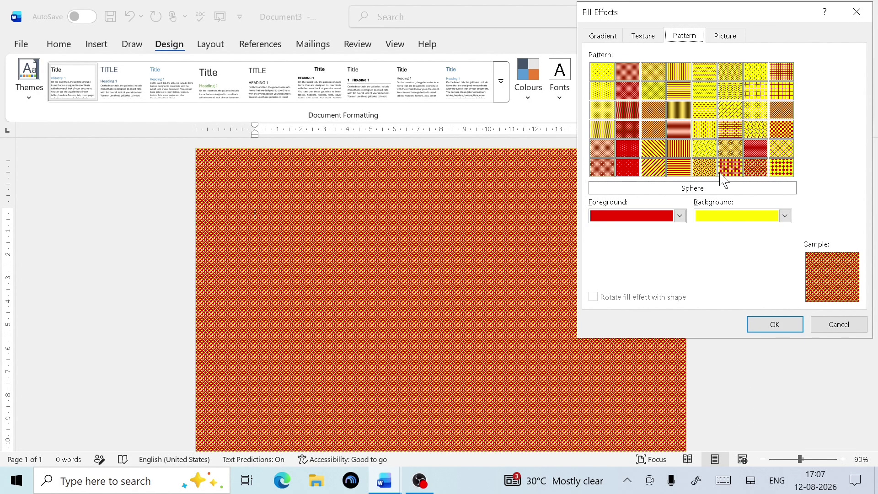
click(727, 38)
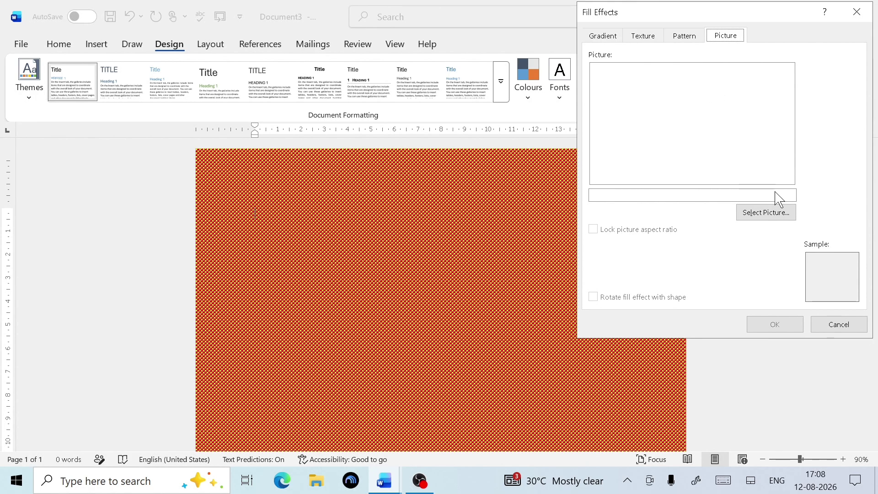
click(758, 215)
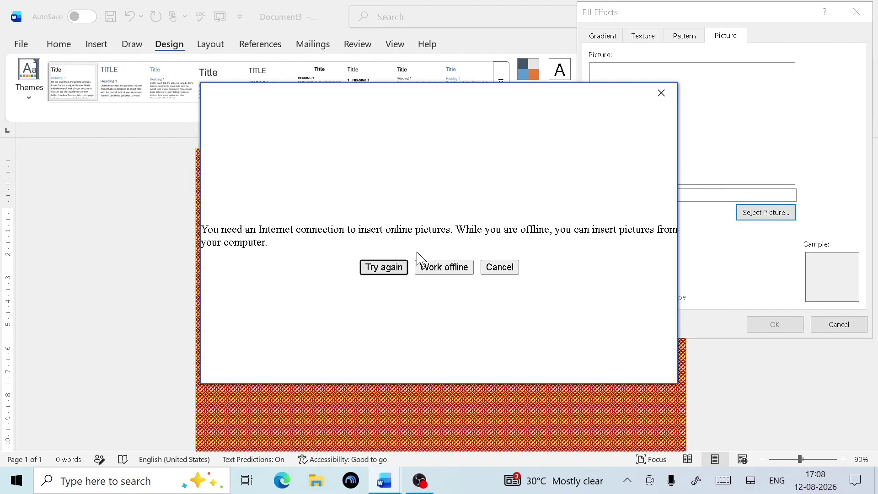
click(457, 268)
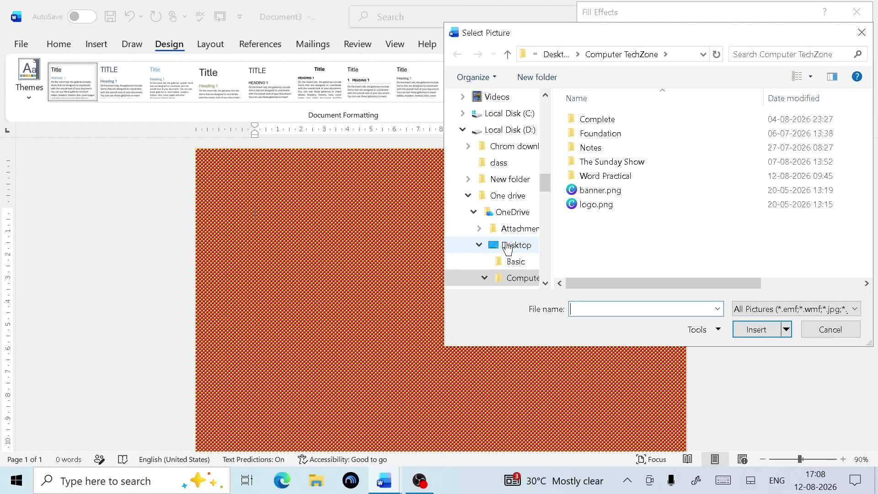
click(526, 247)
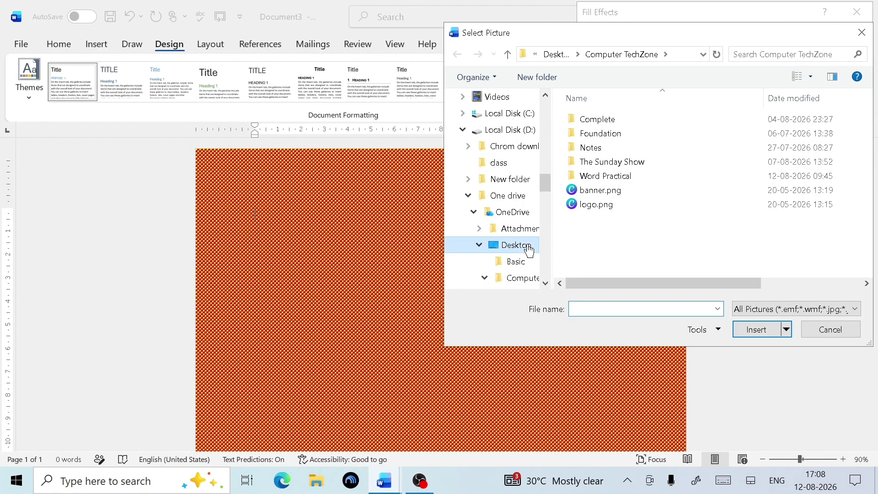
double_click(675, 136)
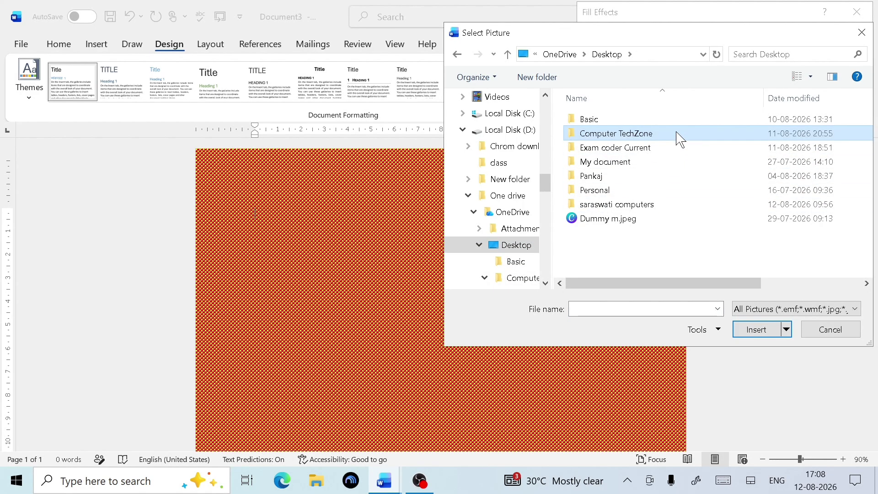
click(621, 206)
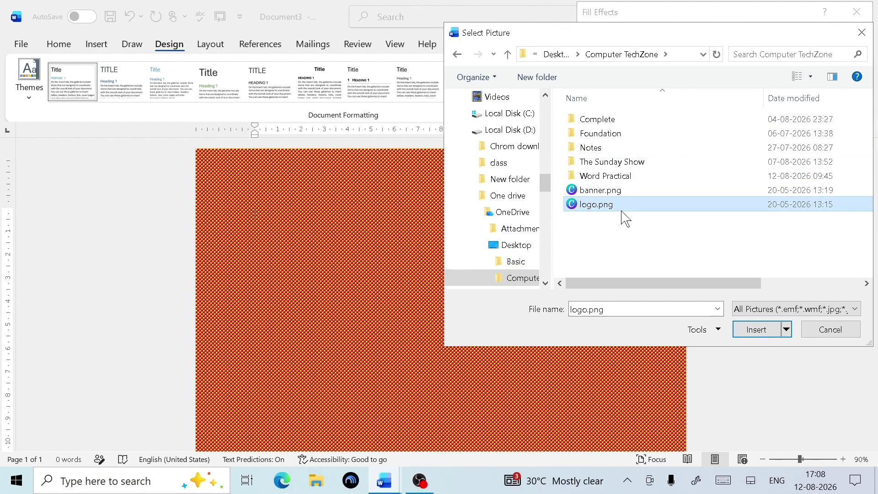
click(737, 333)
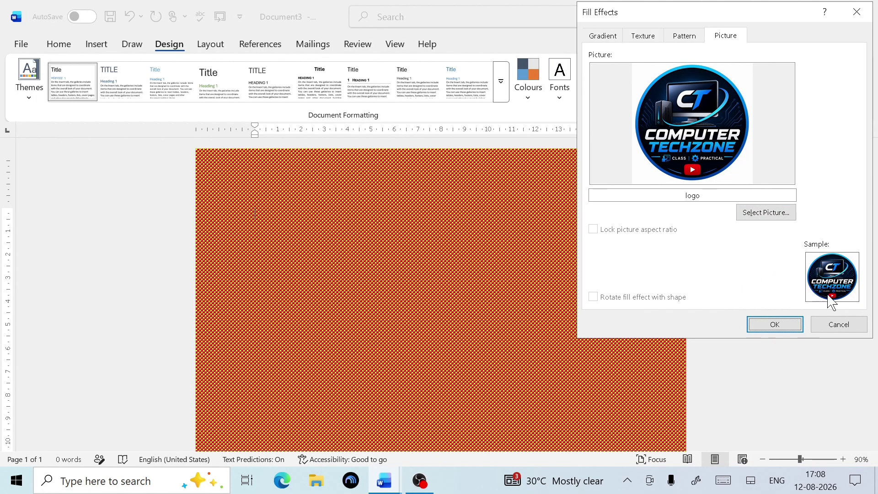
click(788, 323)
scroll(487, 281, down, 10)
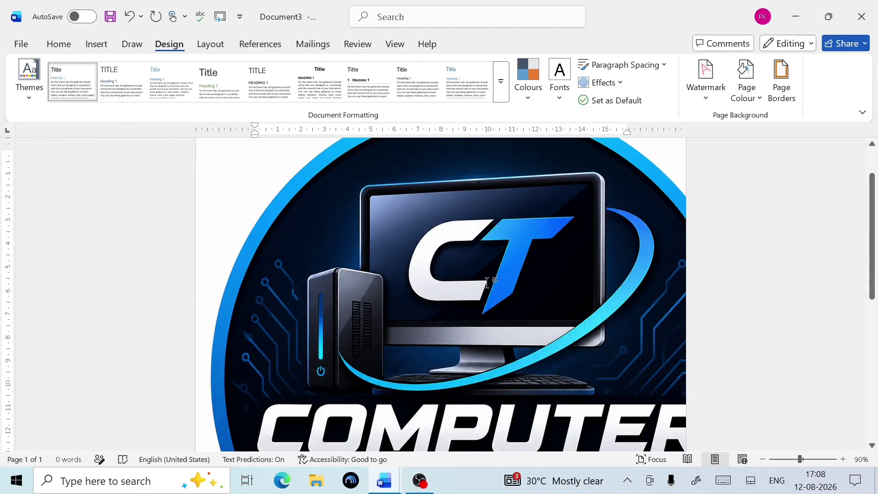
scroll(487, 281, up, 5)
scroll(486, 281, up, 3)
scroll(486, 282, down, 10)
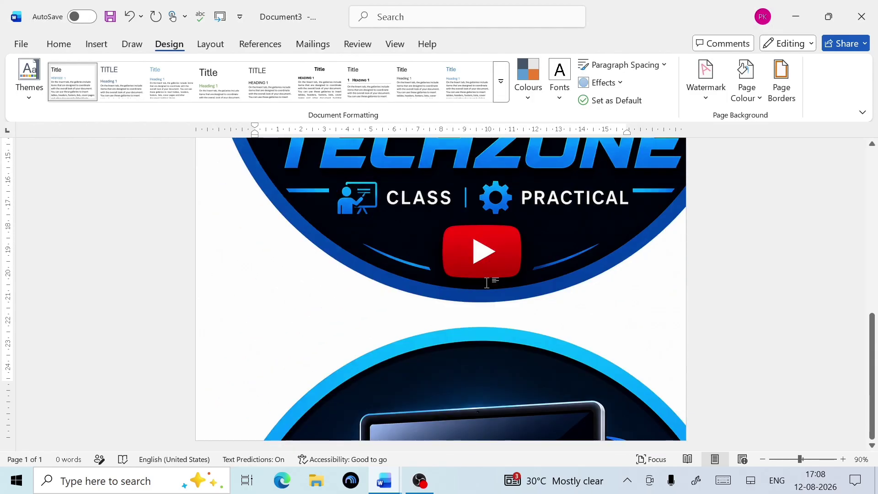
scroll(487, 282, up, 10)
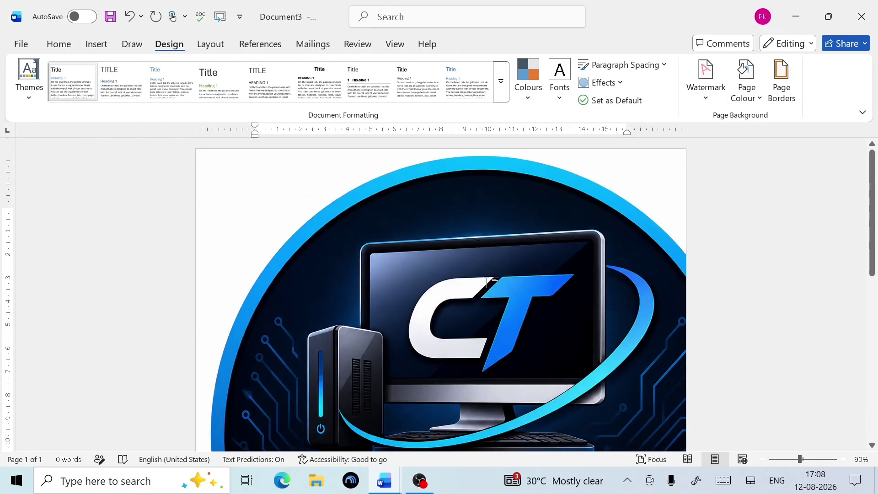
click(760, 102)
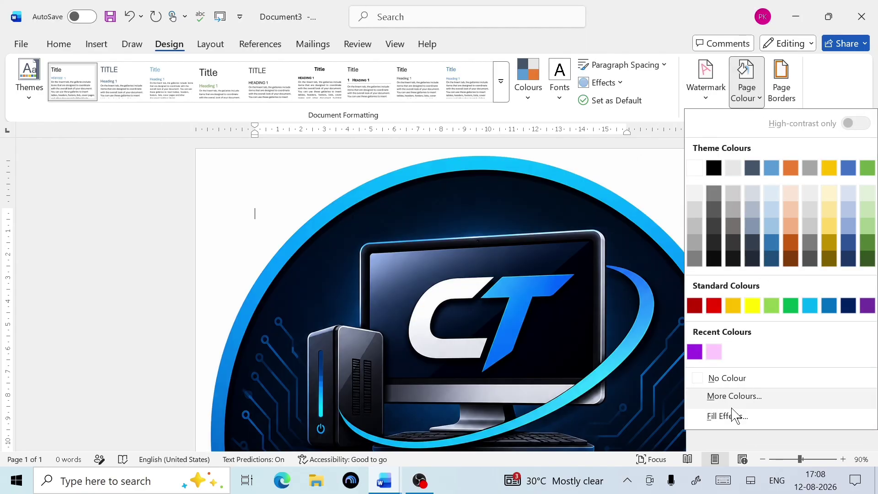
click(571, 207)
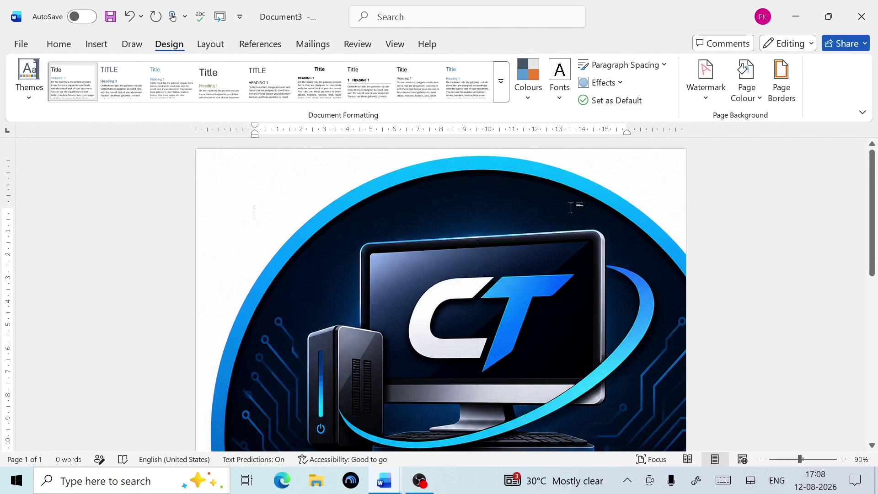
Step: Create a new blank document
key(ctrl+n)
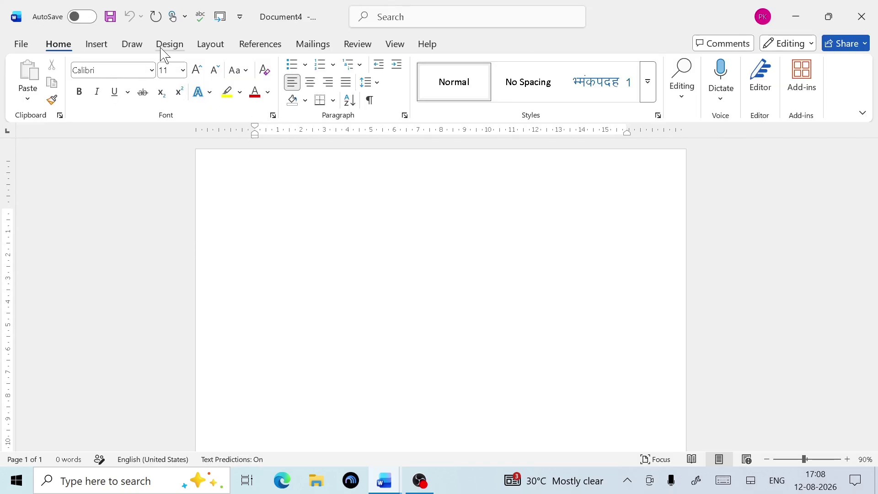
click(162, 48)
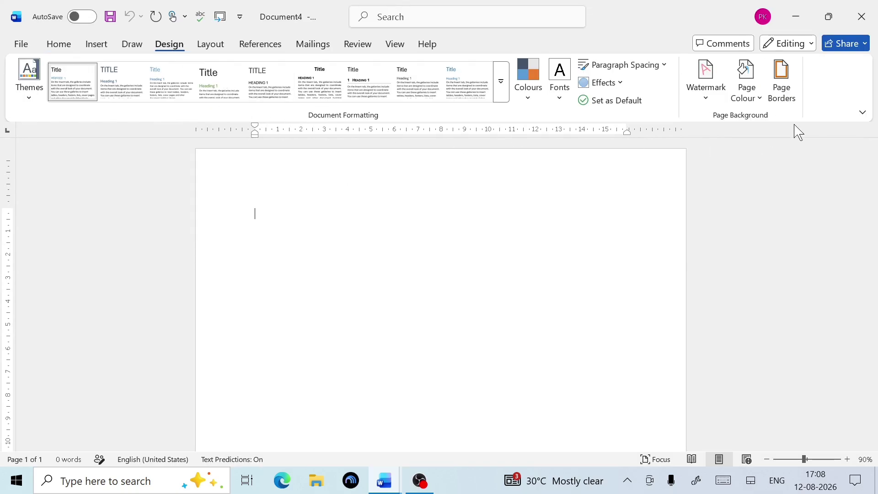
Step: Apply a plain Box page border to the whole document, look it over, and undo it
click(785, 86)
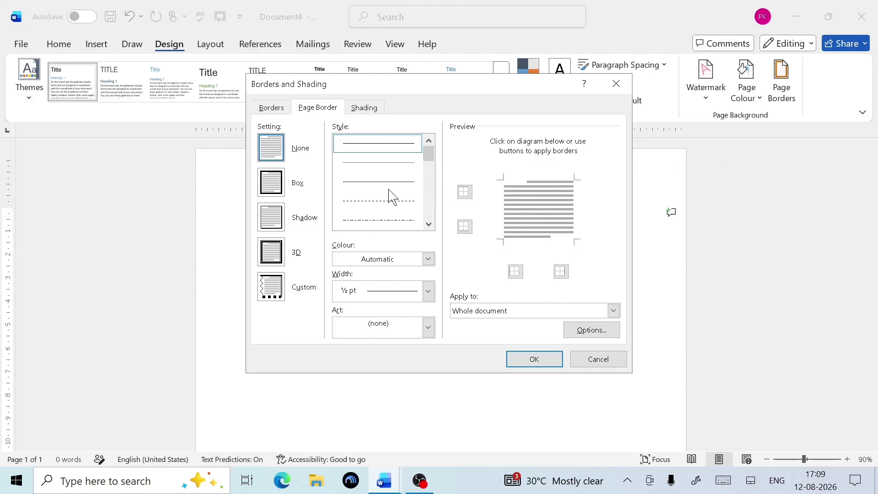
click(275, 184)
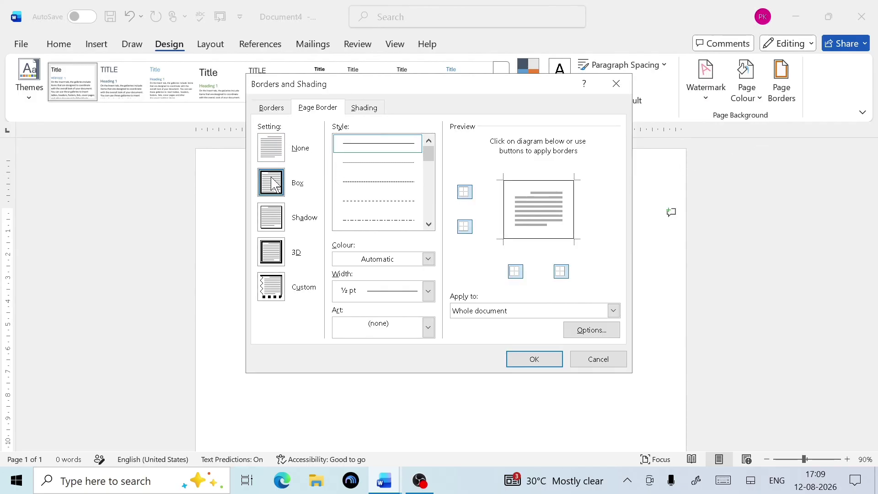
click(524, 364)
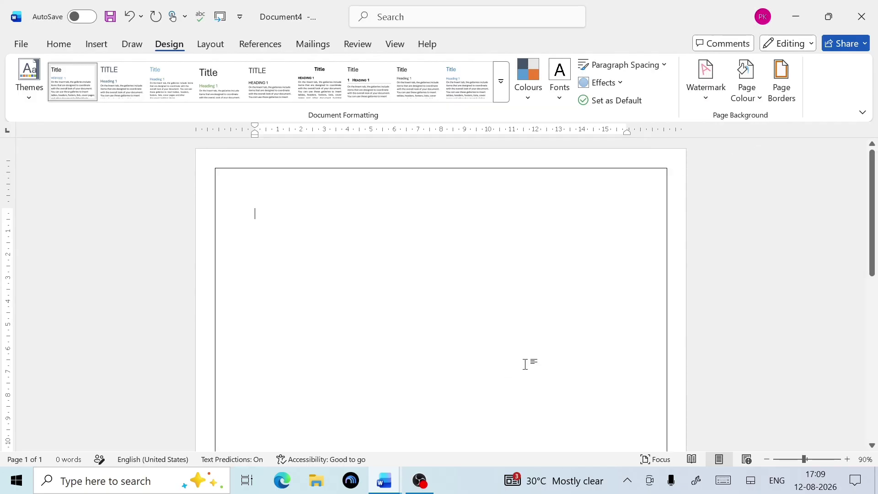
scroll(453, 280, down, 1)
scroll(453, 279, up, 1)
key(ctrl+z)
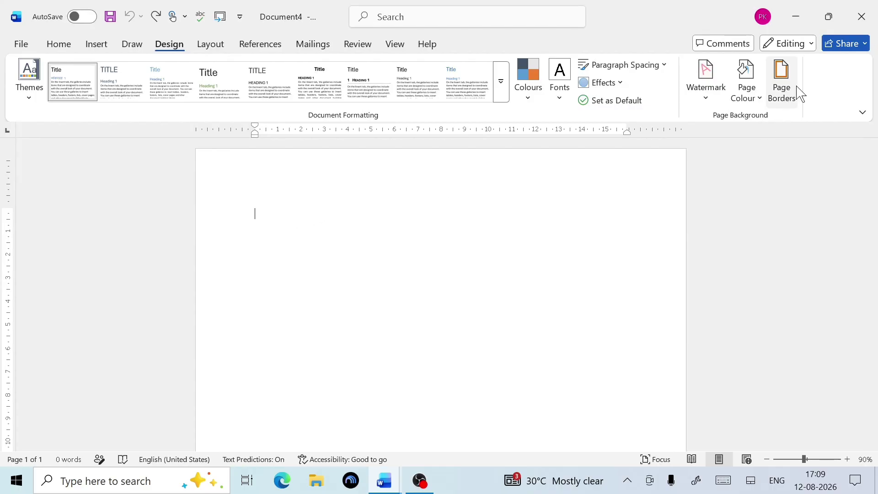
Step: Apply a Box border to the paragraph using the 3 pt thick-thin double line style
click(783, 99)
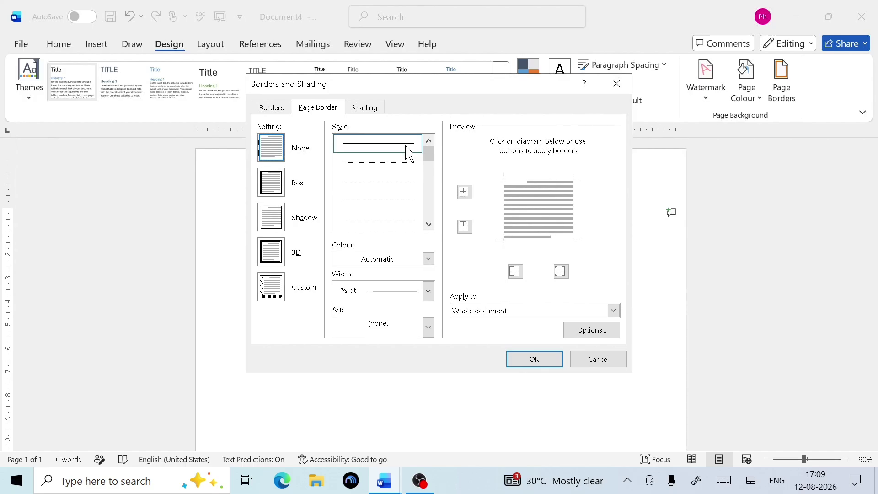
click(271, 107)
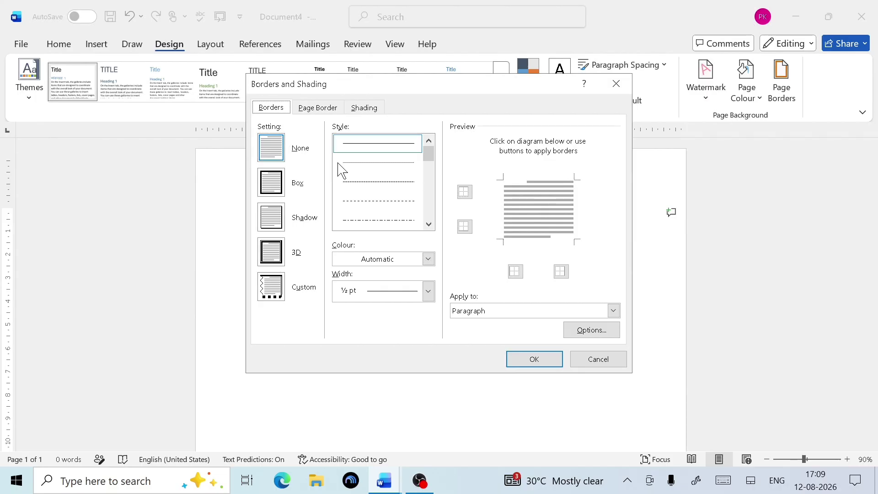
click(279, 192)
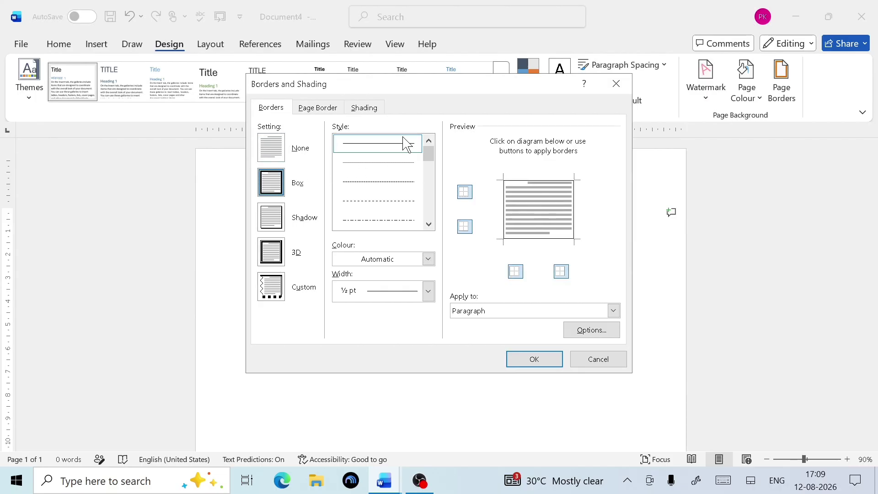
scroll(394, 180, down, 5)
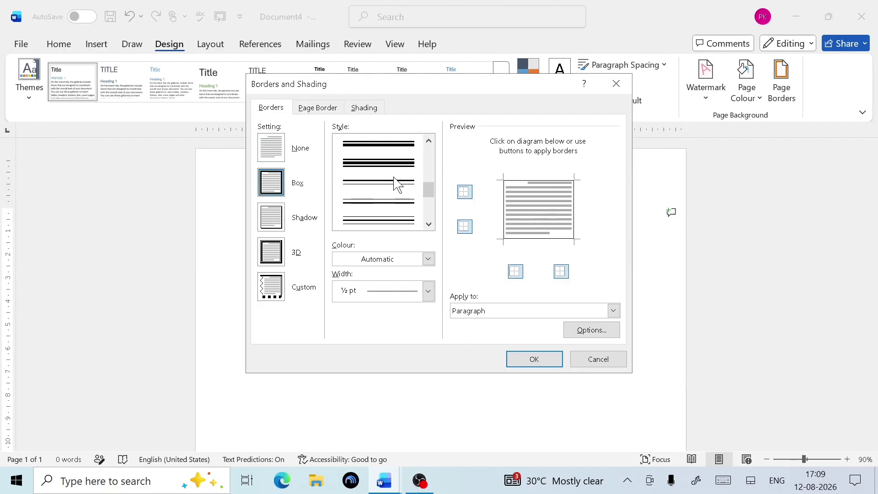
scroll(396, 183, up, 2)
click(396, 183)
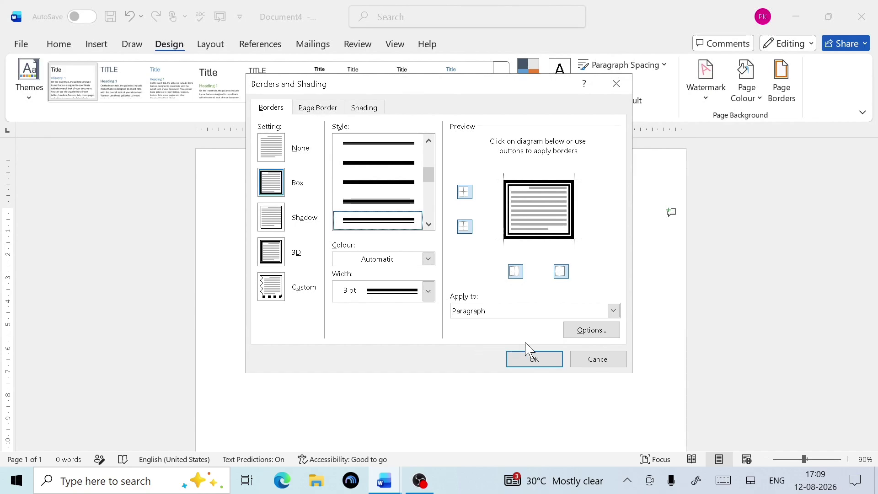
click(552, 361)
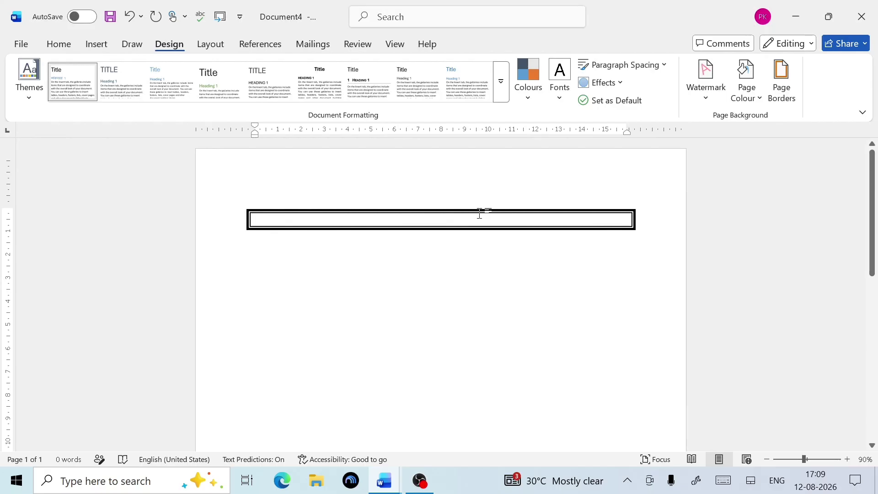
Step: Add a long run of blank lines inside the paragraph border to extend the box down the page
key(Return)
key(Return)
key(Return)
key(Return)
key(Return)
key(Return)
key(Return)
key(Return)
key(Return)
key(Return)
key(Return)
key(Return)
key(Return)
key(Return)
key(Return)
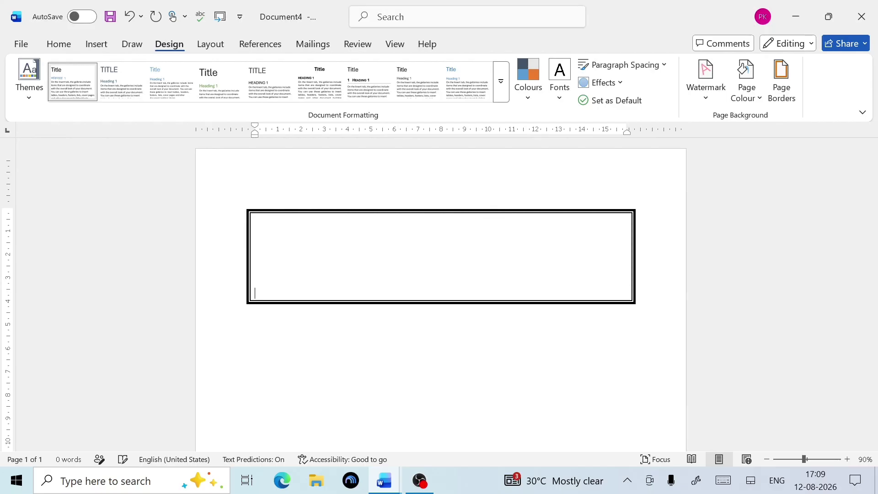
key(Return)
key(Return)
key(Return)
key(Return)
key(Return)
key(Return)
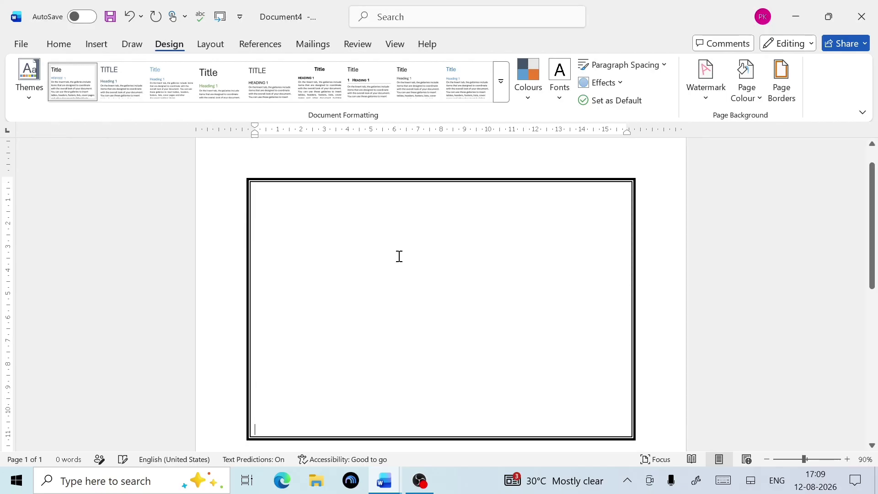
Step: Enter the sample text YUJYTJHT inside the bordered box and add more blank lines below it
text(YUJYTJHT)
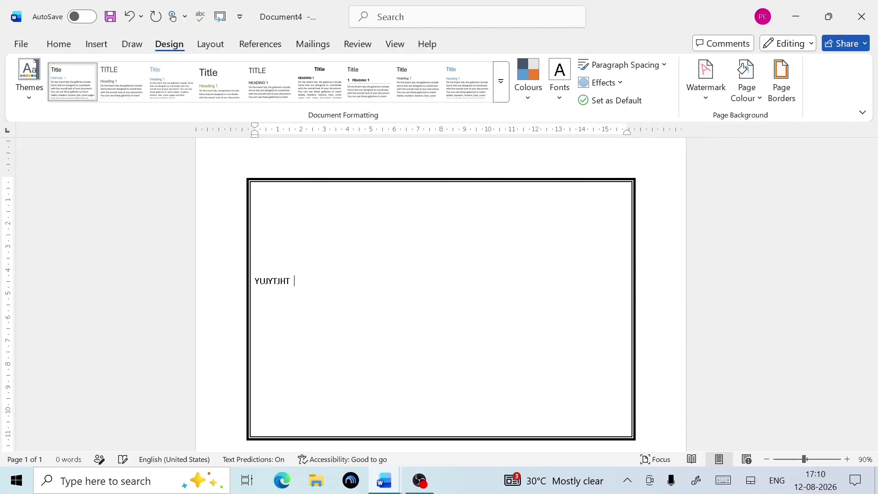
key(Return)
key(Return)
key(Return)
key(Return)
key(Return)
key(Return)
key(Return)
key(Return)
scroll(329, 287, down, 10)
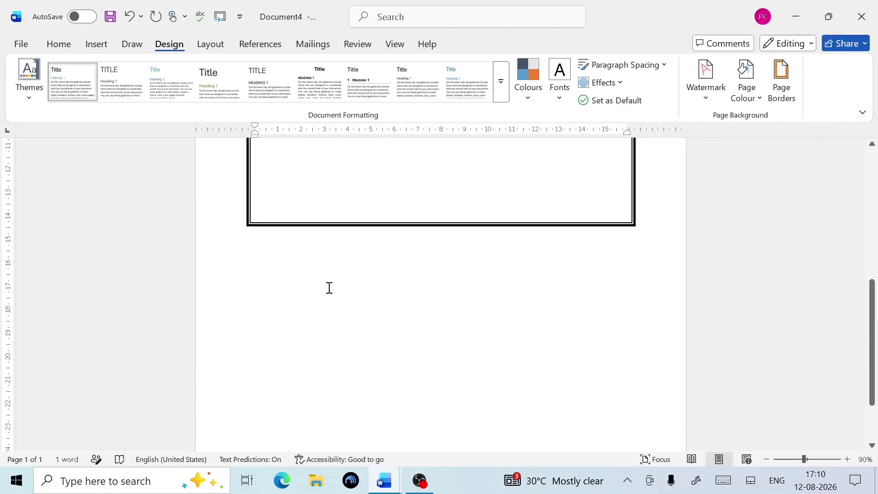
scroll(442, 237, up, 6)
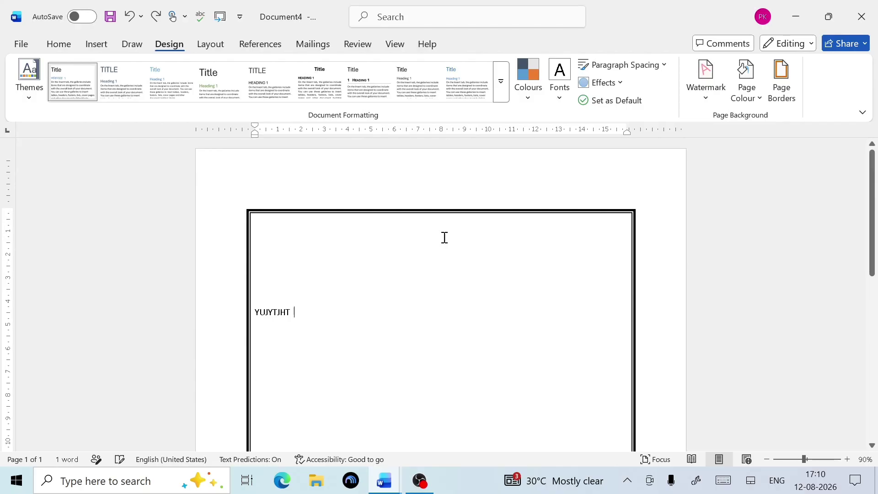
Step: Undo the sample text, the blank lines and the paragraph border
key(ctrl+z)
key(ctrl+z)
key(ctrl+z)
key(ctrl+z)
key(ctrl+z)
key(ctrl+z)
key(ctrl+z)
key(ctrl+z)
key(ctrl+z)
key(ctrl+z)
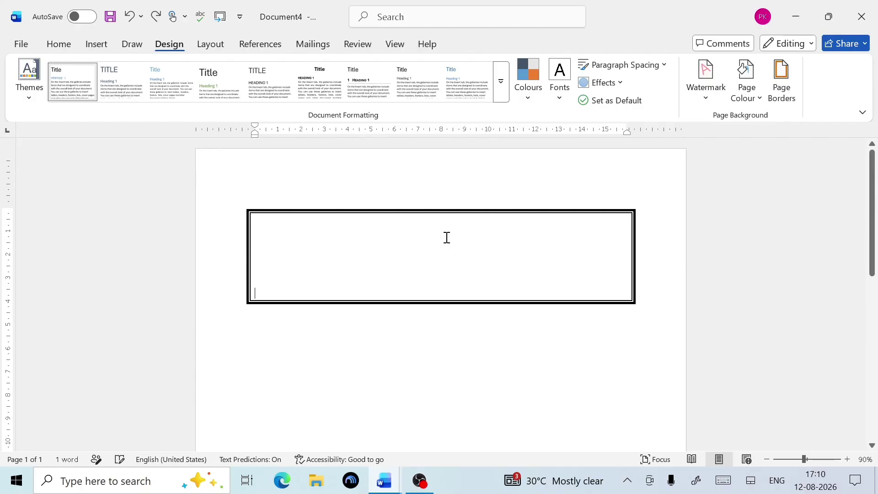
key(ctrl+z)
key(ctrl+z)
key(ctrl+z)
key(ctrl+z)
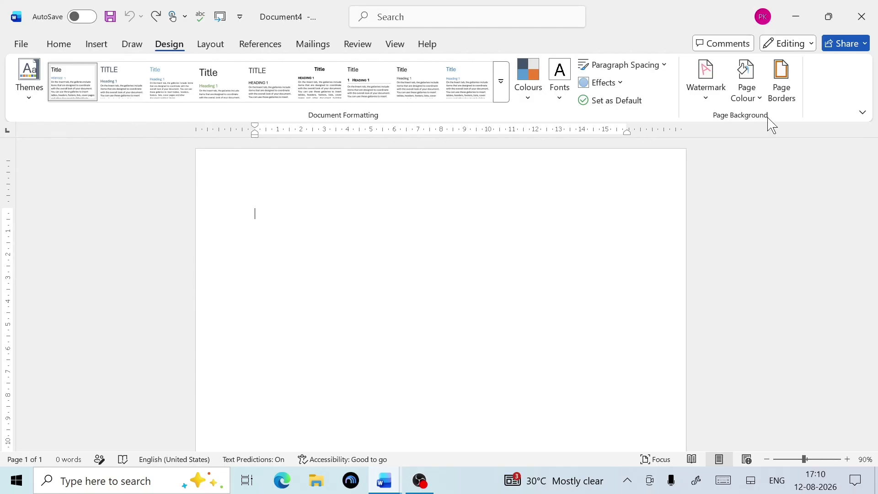
Step: Apply a 3 pt solid-line Shadow page border to the whole document and inspect its edges
click(780, 89)
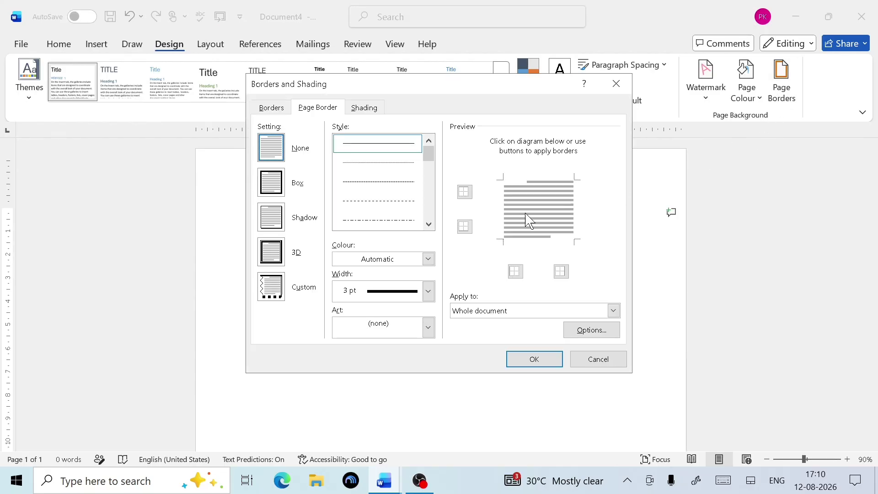
click(274, 219)
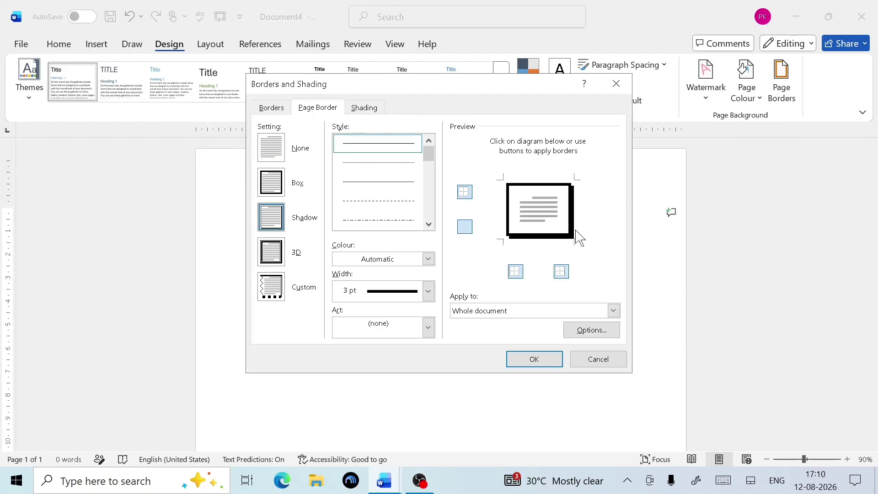
click(535, 359)
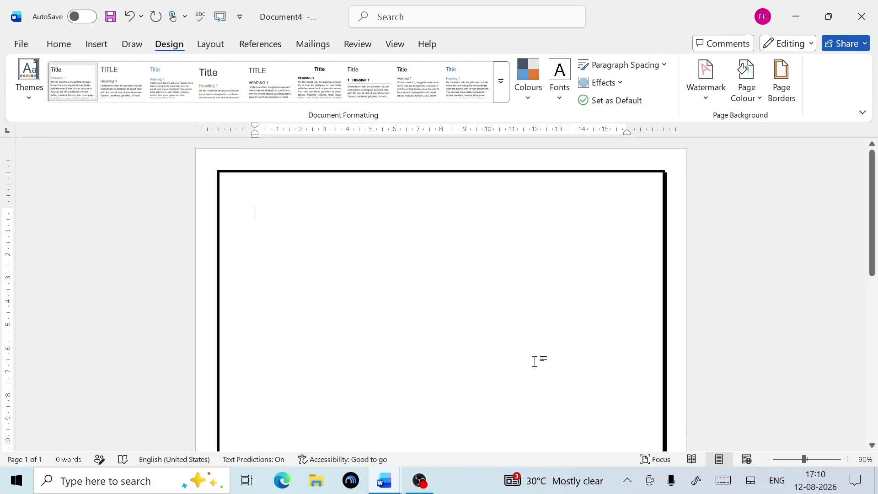
scroll(663, 275, down, 8)
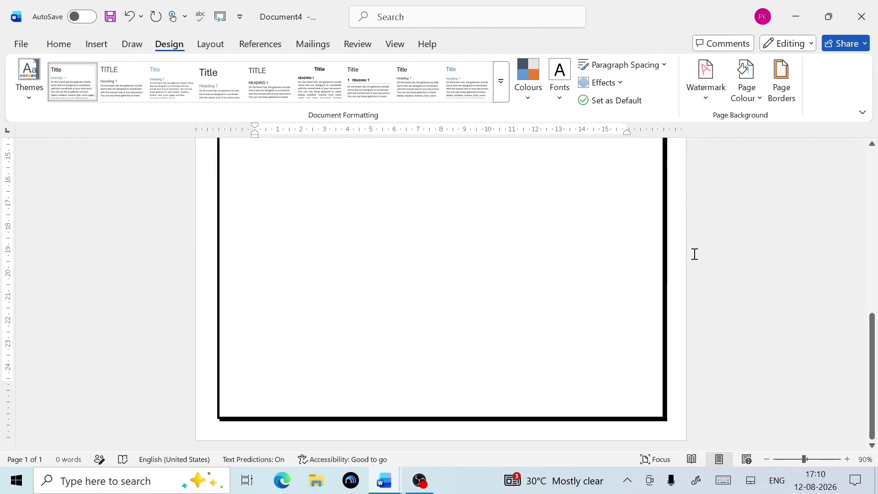
ctrl+scroll(652, 329, up, 2)
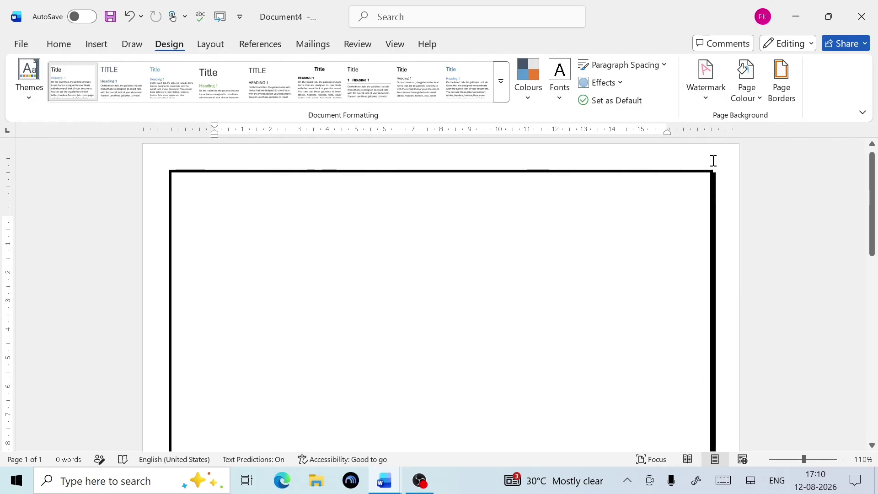
ctrl+scroll(660, 273, down, 4)
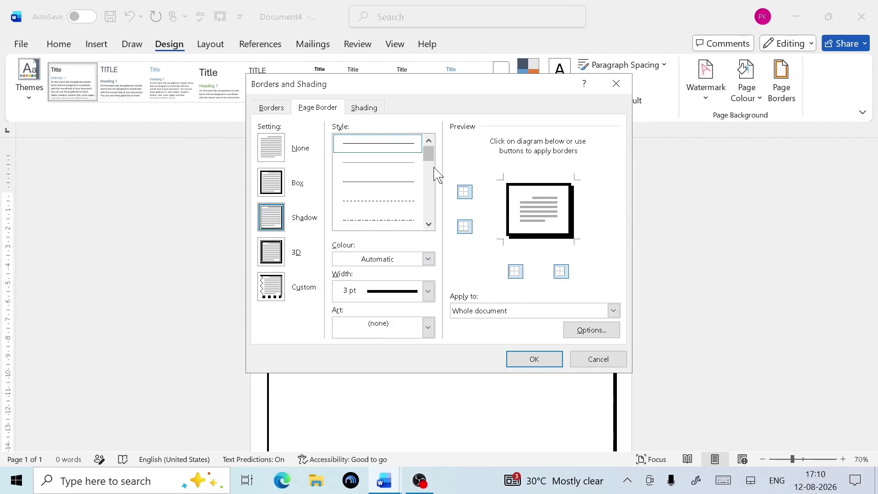
Step: Restyle the whole-document Shadow page border as a red 6 pt thick-thin double line and inspect it along the page
scroll(429, 165, down, 3)
scroll(433, 174, up, 2)
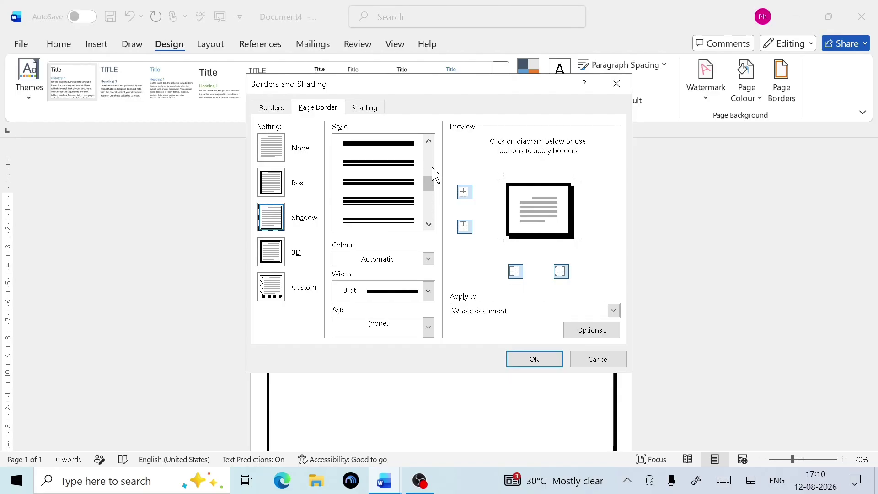
click(379, 165)
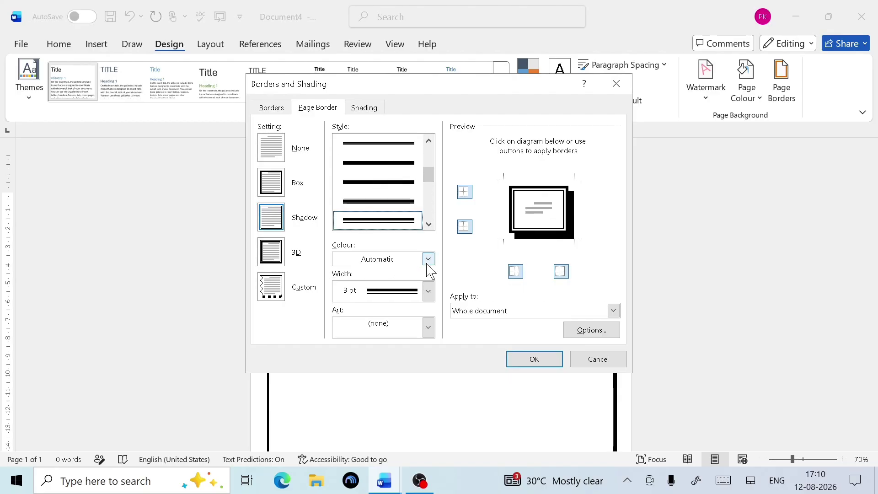
click(429, 259)
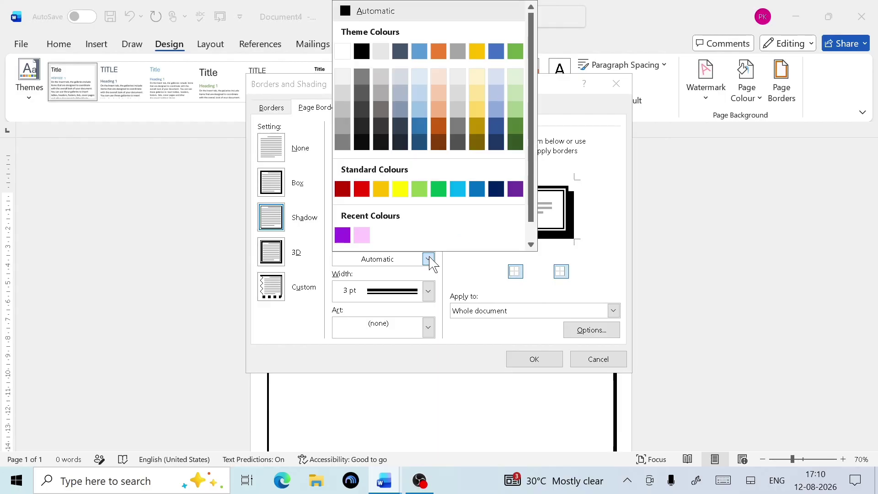
click(361, 189)
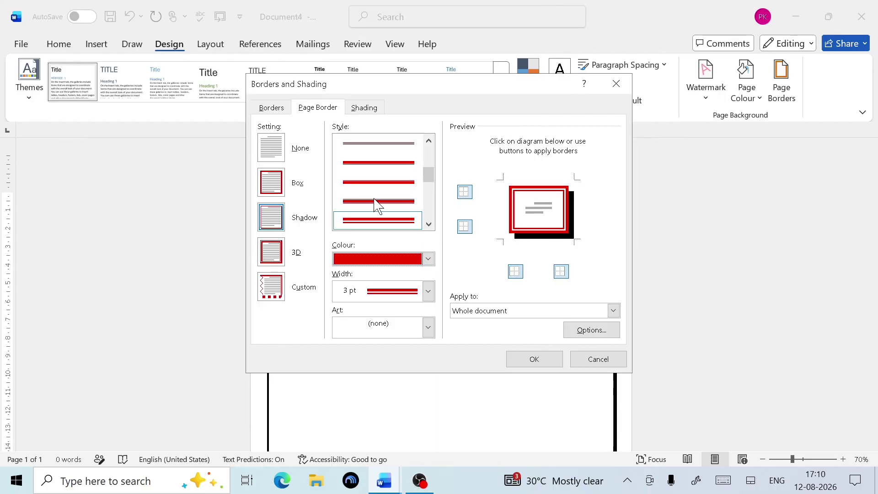
click(435, 293)
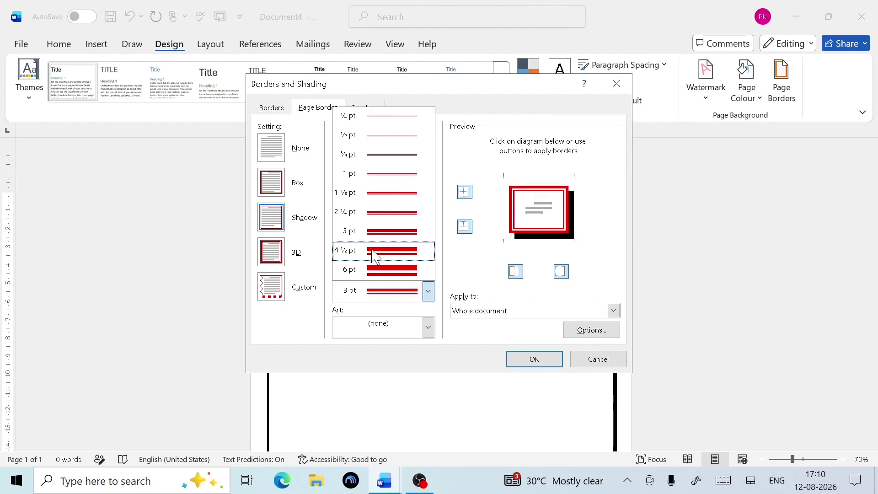
click(402, 270)
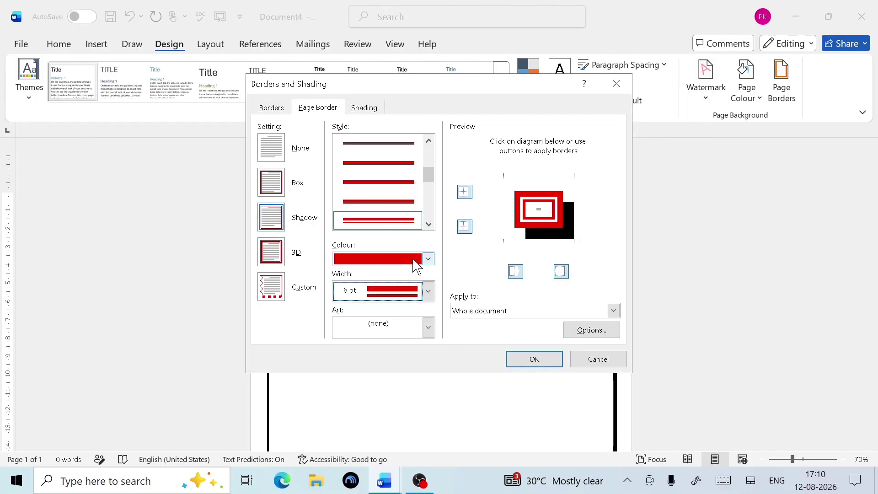
click(533, 359)
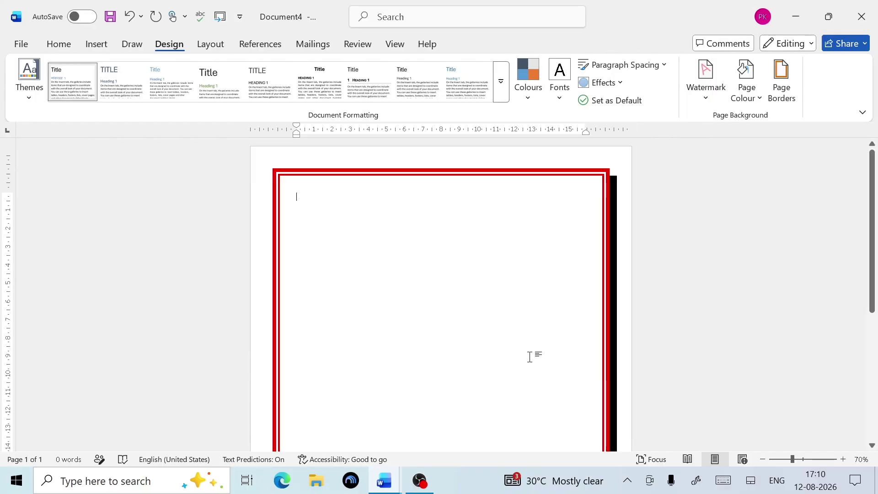
scroll(398, 275, down, 5)
scroll(397, 276, up, 5)
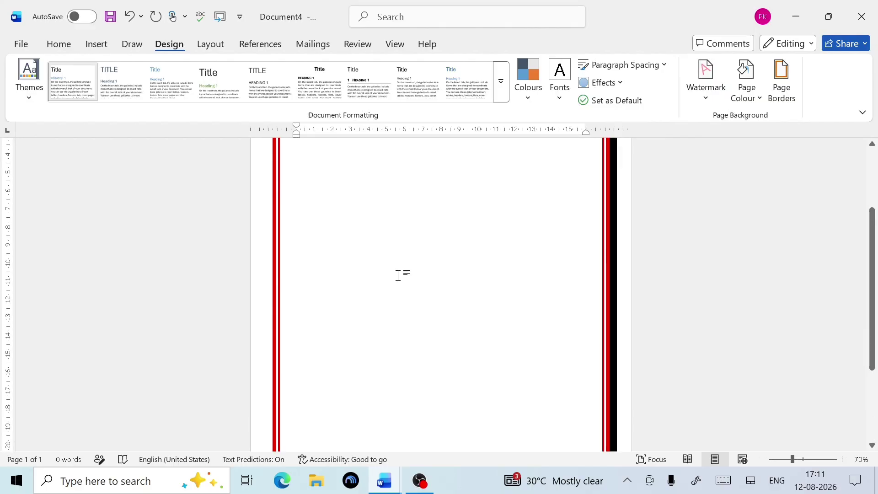
Step: Try a red 3 pt thin-thick double-line Box page border on the whole document, inspect its edges, and undo it
click(746, 92)
click(781, 82)
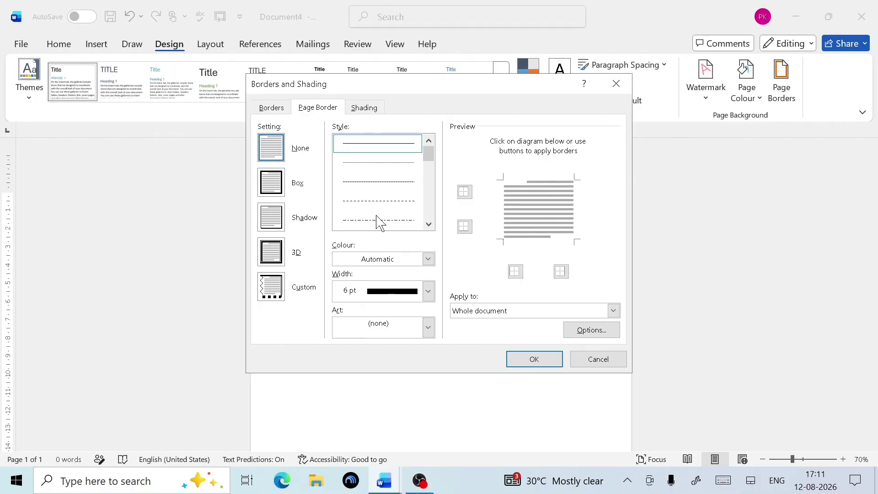
scroll(379, 221, down, 4)
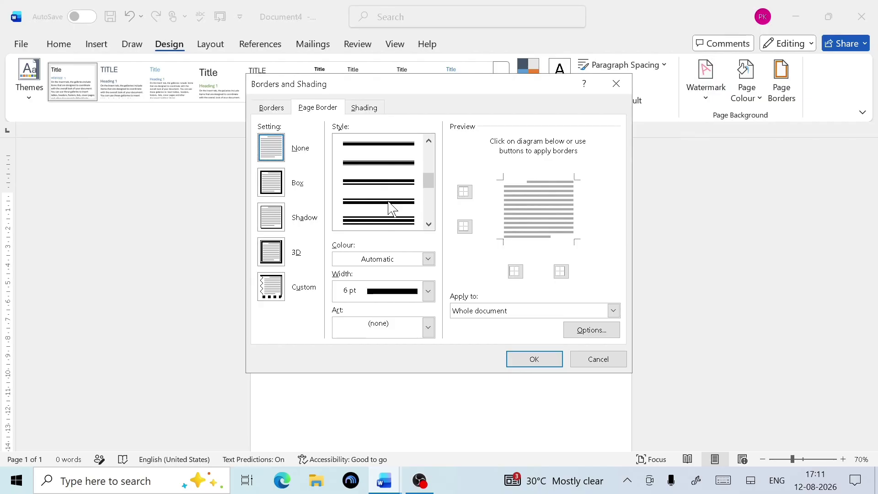
click(392, 211)
click(428, 259)
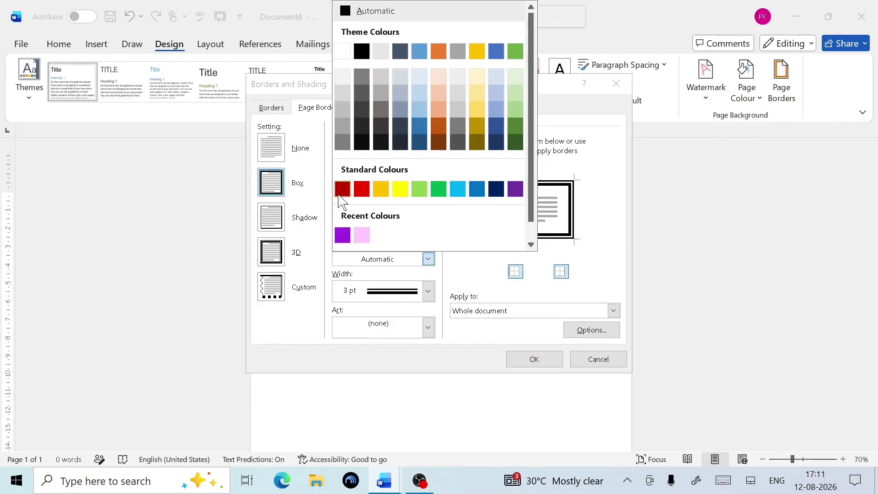
click(361, 188)
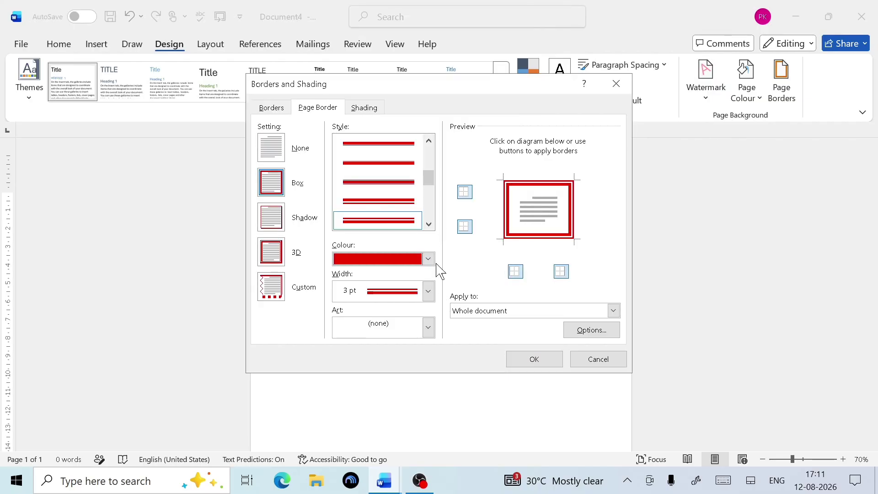
click(534, 359)
scroll(484, 254, down, 1)
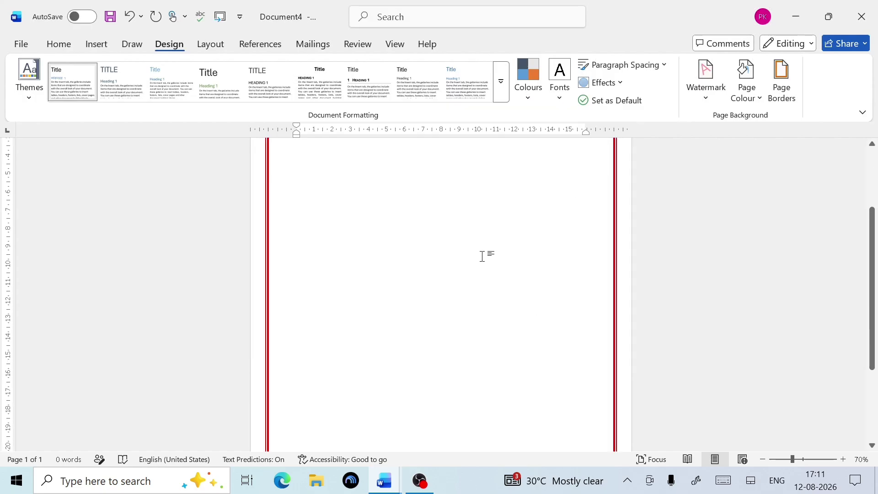
scroll(482, 256, up, 1)
scroll(482, 256, up, 5)
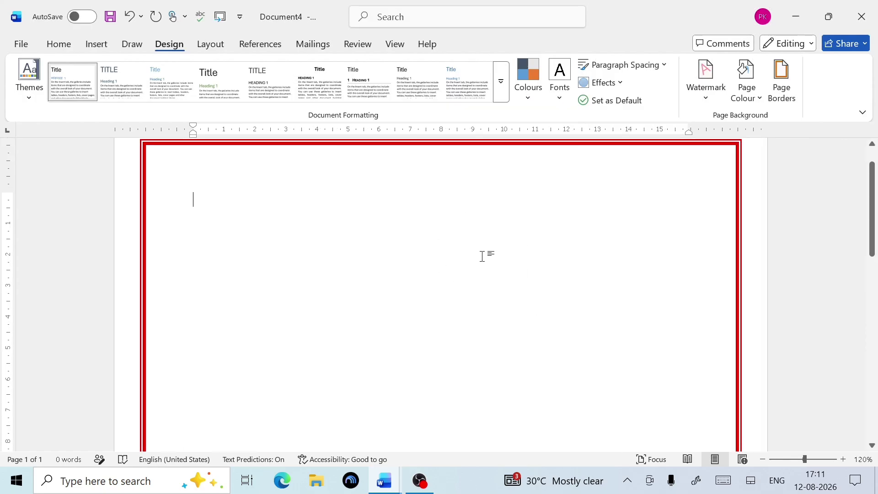
scroll(482, 256, up, 1)
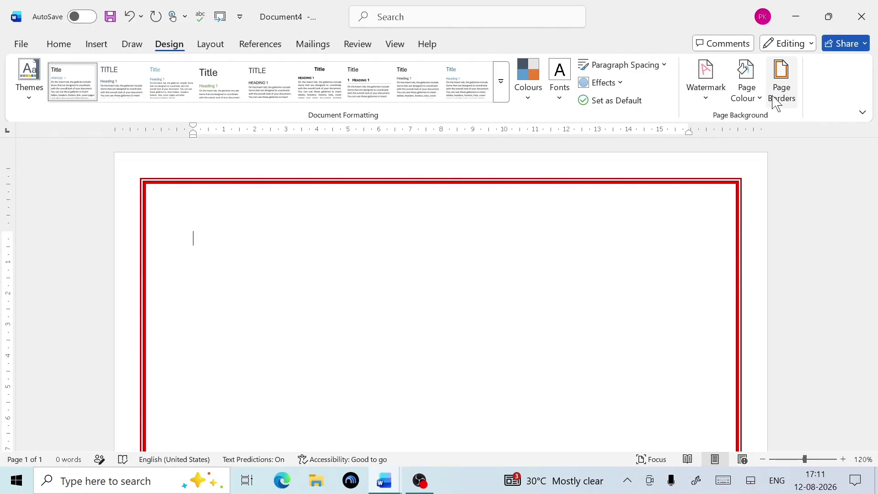
key(ctrl+z)
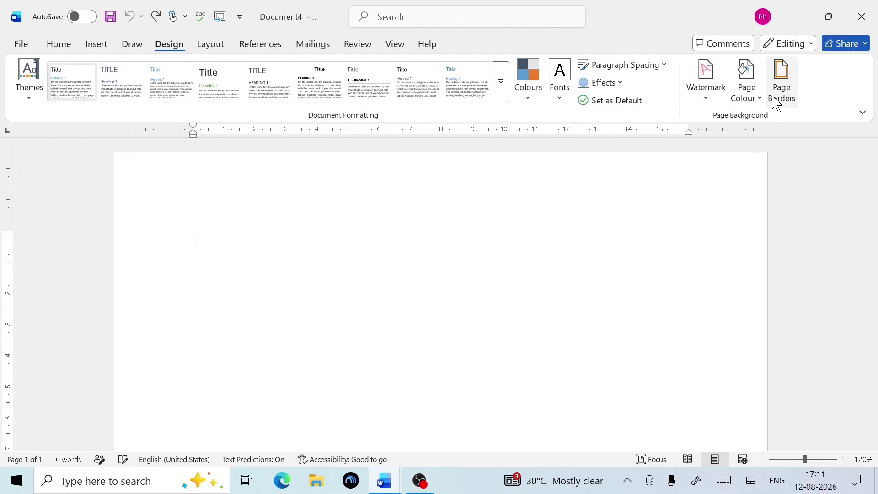
Step: Apply a green 6 pt solid-line page border with the 3D setting to the whole document and inspect its edges
click(781, 89)
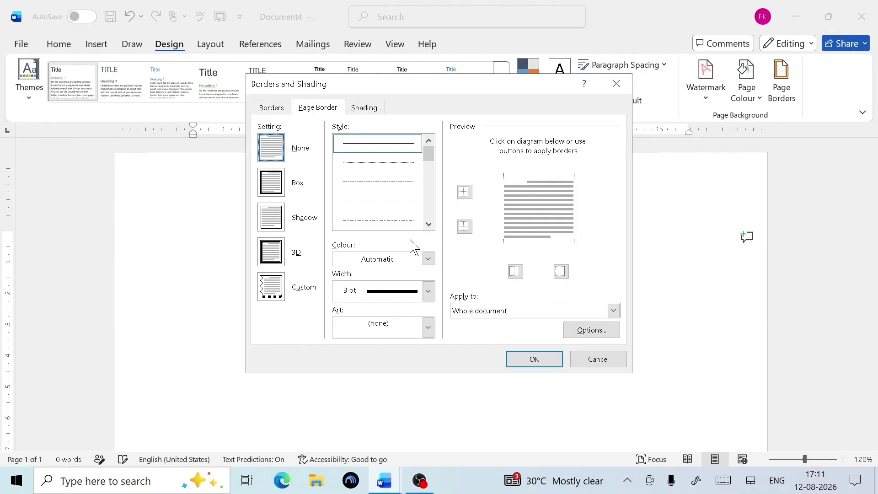
click(432, 259)
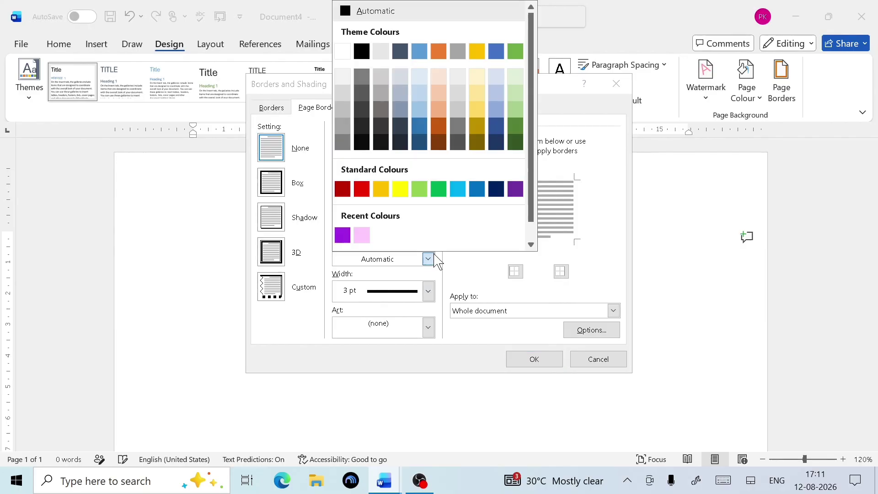
click(440, 190)
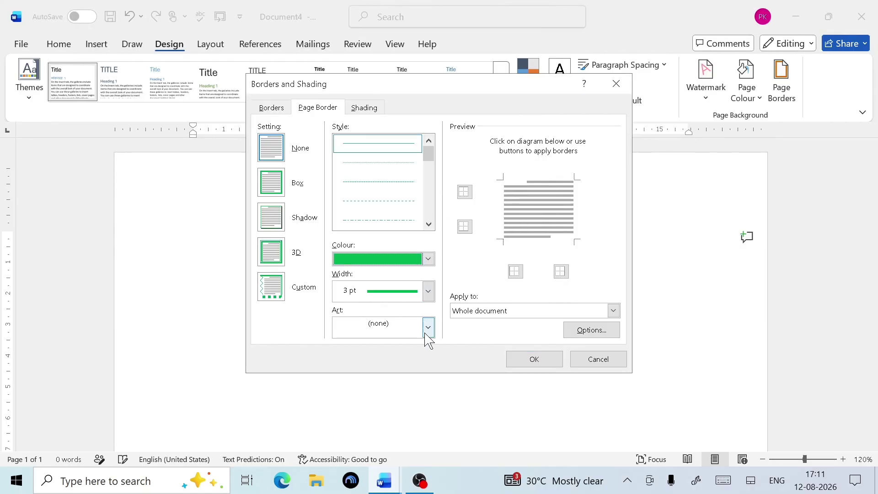
click(429, 291)
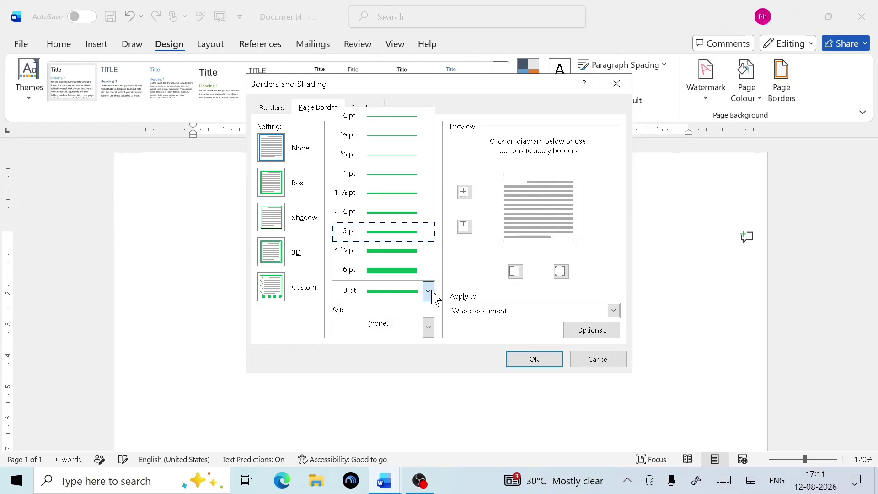
click(405, 269)
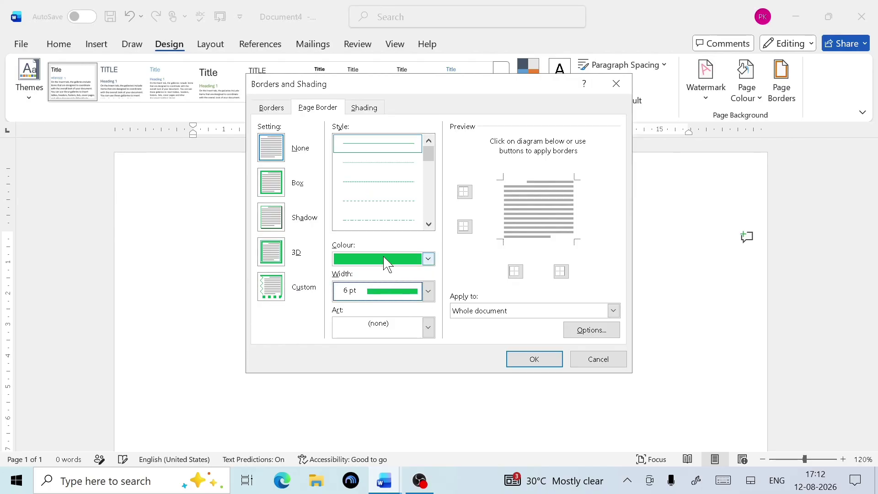
click(271, 252)
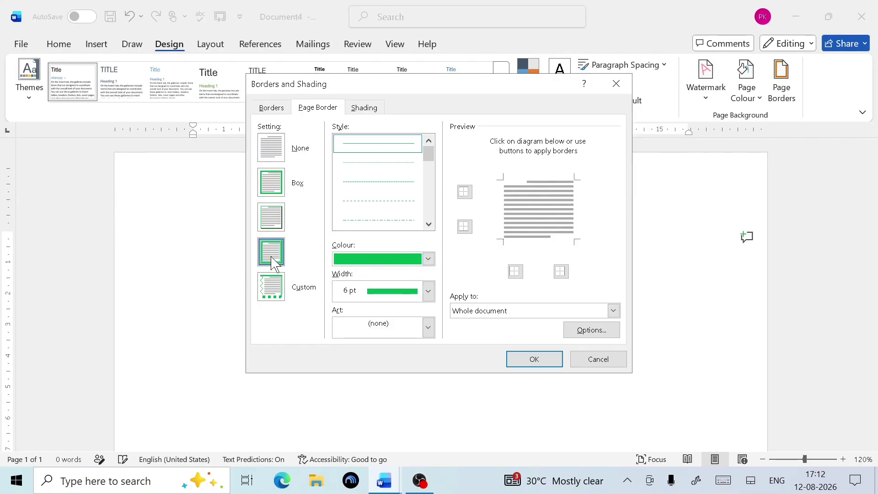
click(534, 359)
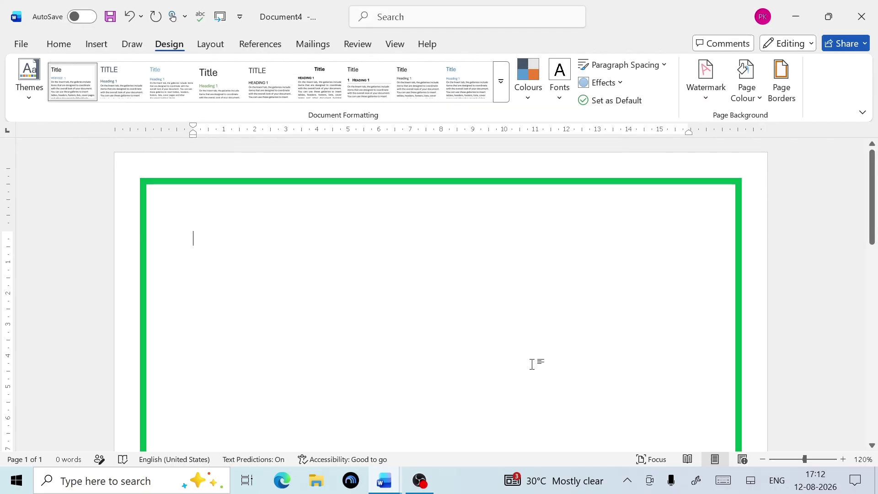
scroll(436, 316, down, 10)
scroll(436, 316, up, 10)
click(778, 97)
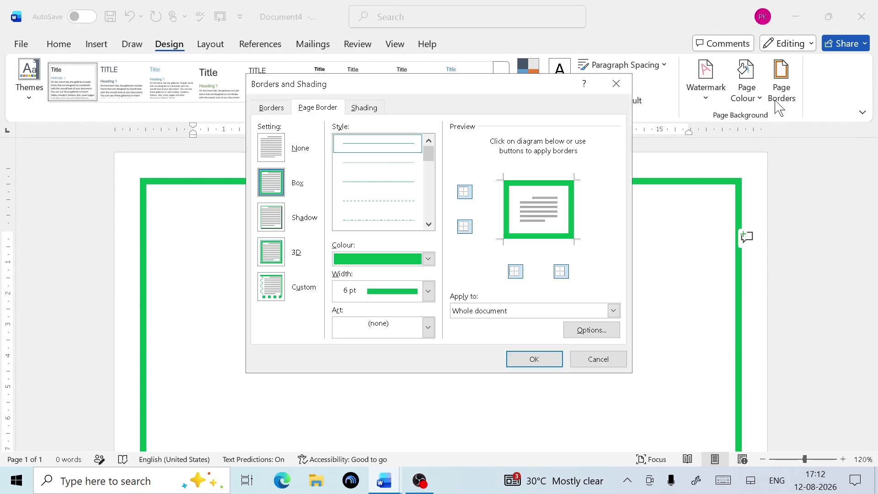
click(617, 86)
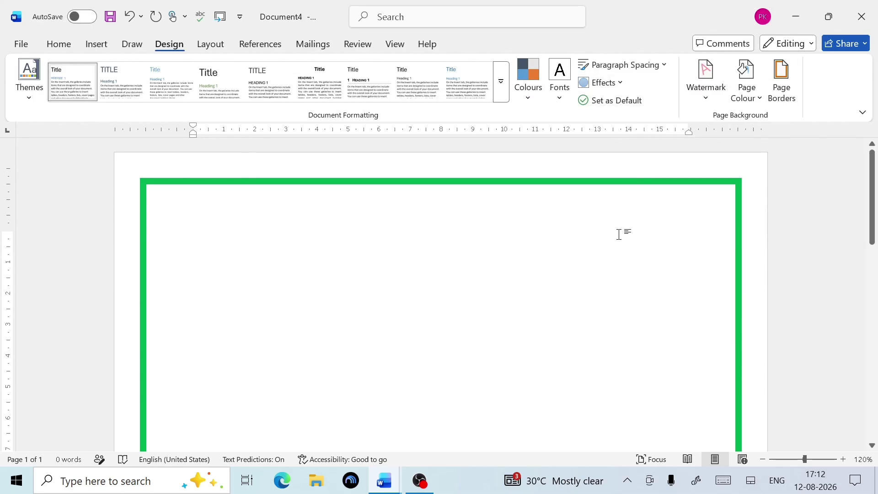
Step: Apply a palm-tree art page border to the whole document and inspect it down the page
click(781, 91)
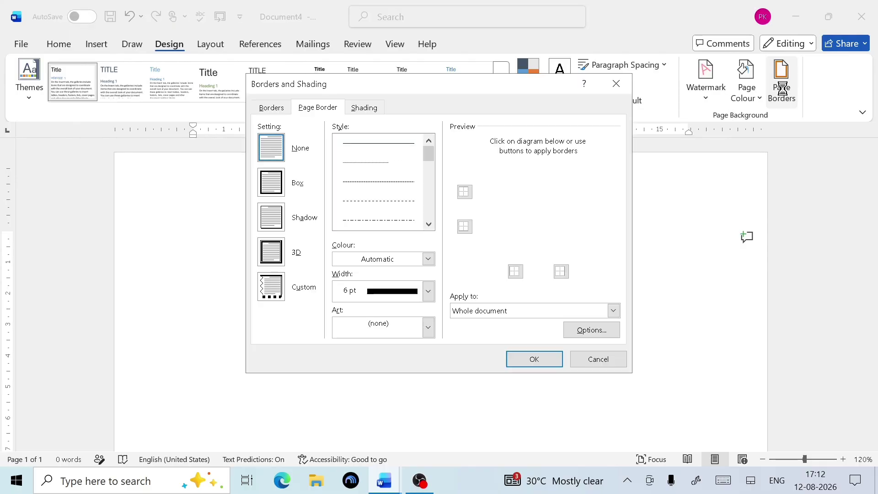
click(429, 327)
scroll(392, 401, down, 3)
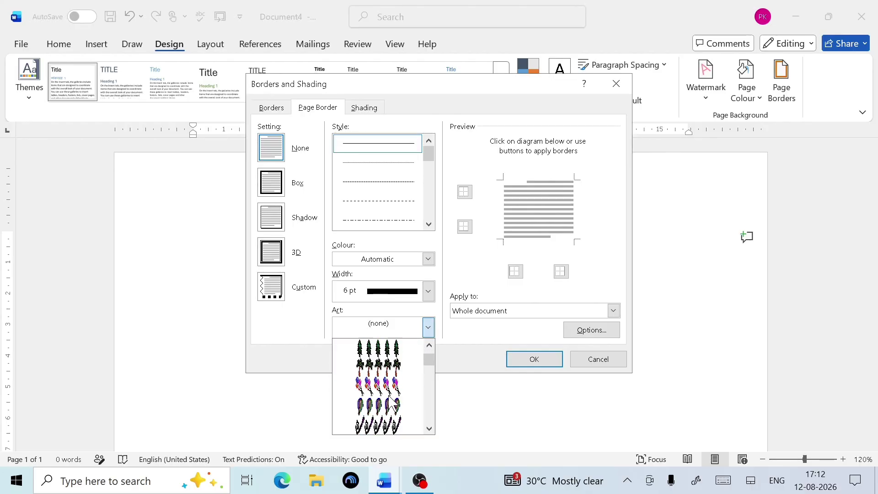
scroll(393, 401, up, 2)
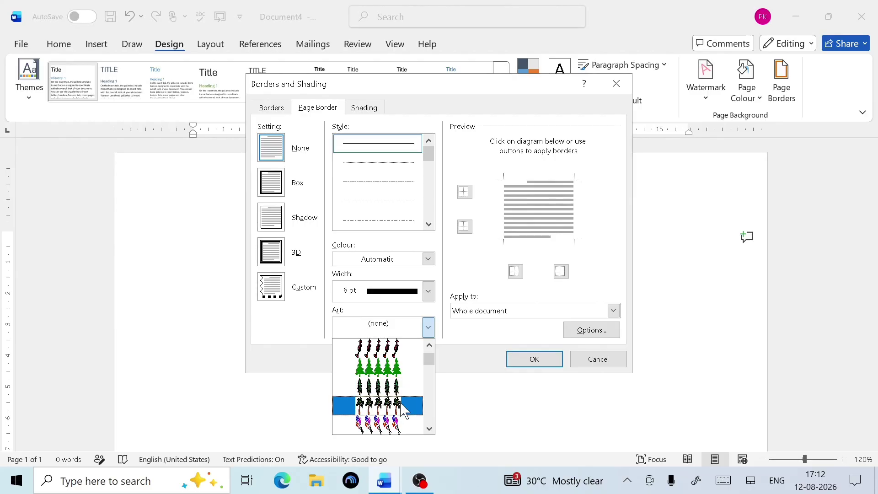
click(402, 404)
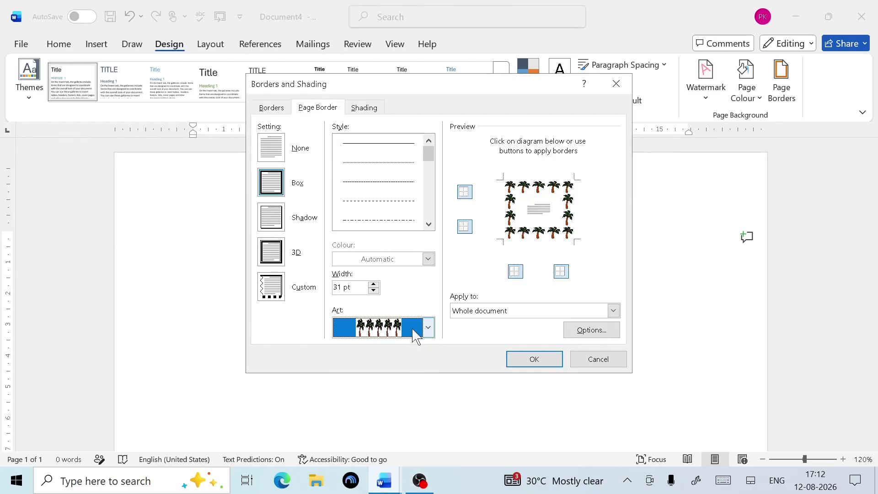
click(540, 361)
scroll(553, 318, down, 10)
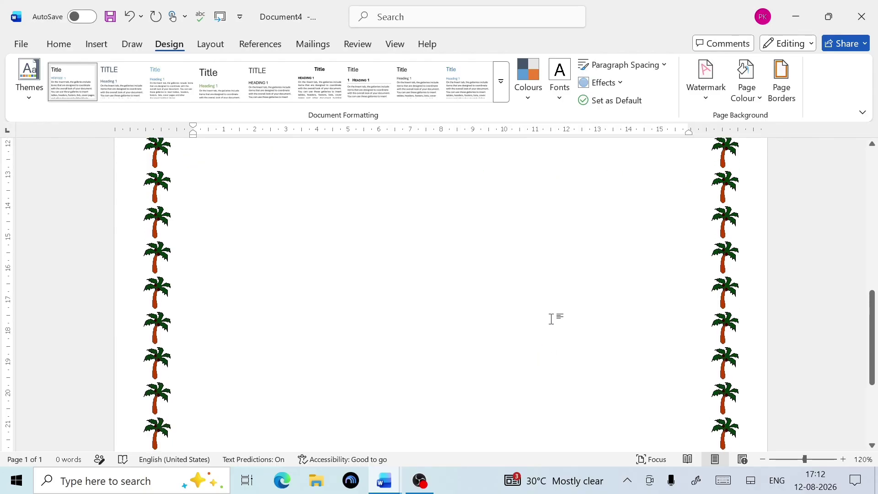
ctrl+scroll(551, 318, down, 5)
scroll(552, 319, down, 5)
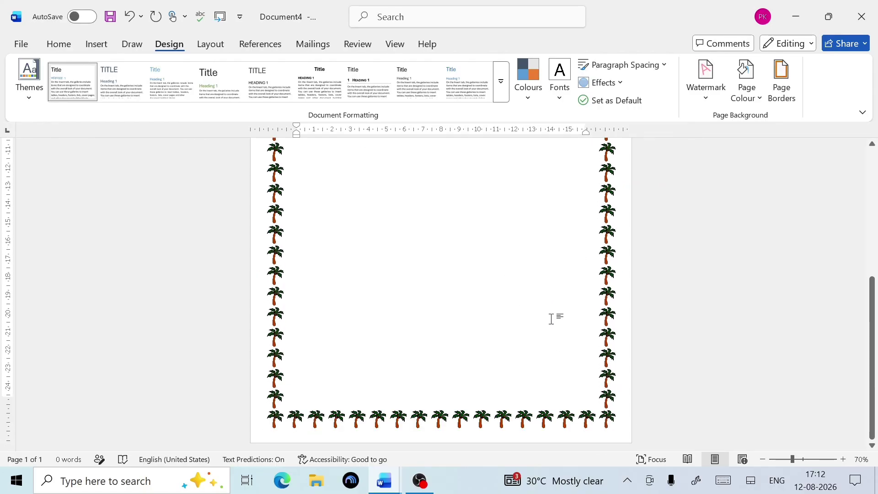
scroll(552, 319, up, 5)
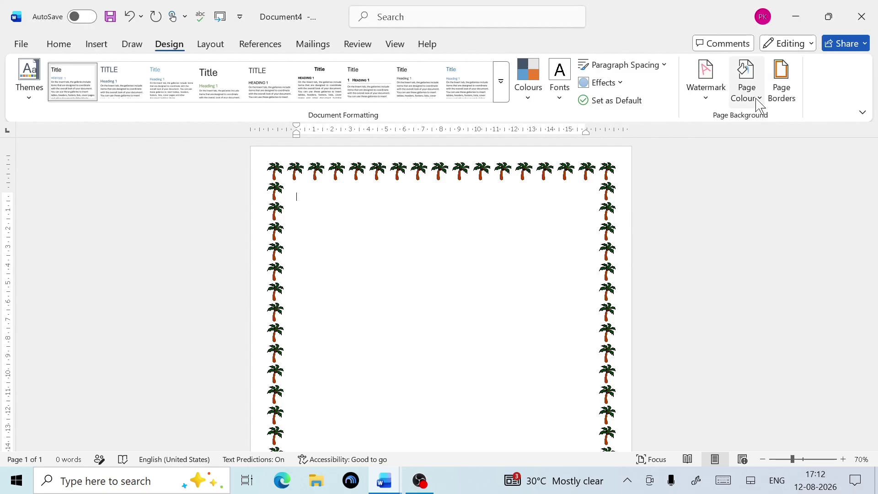
Step: Try a 31 pt heart-balloon art page border on the whole document and inspect it along the page
click(781, 101)
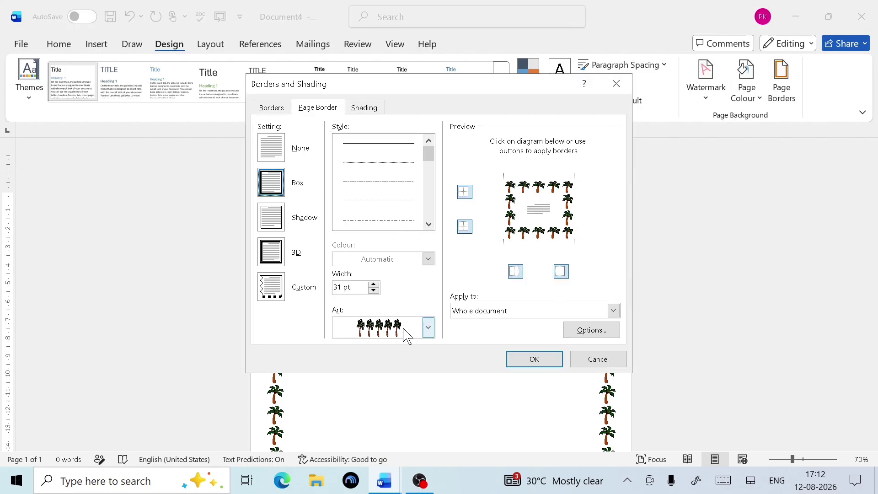
click(428, 328)
scroll(376, 393, down, 4)
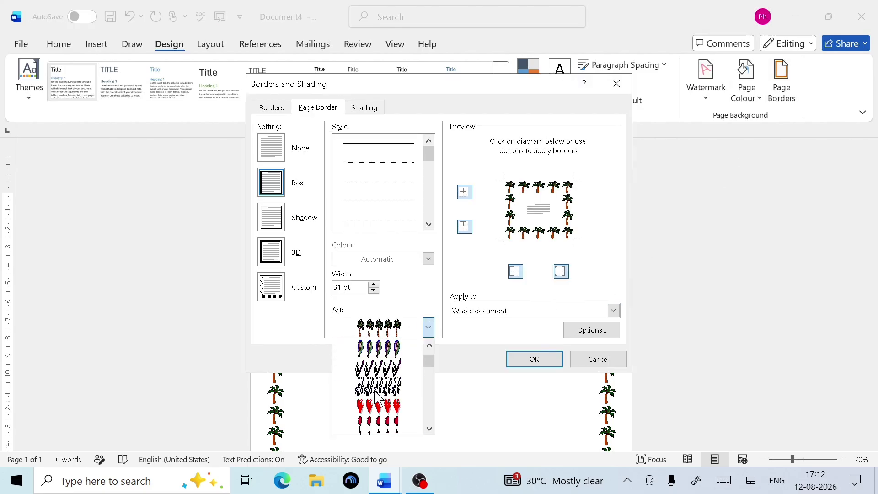
scroll(376, 395, down, 2)
click(376, 386)
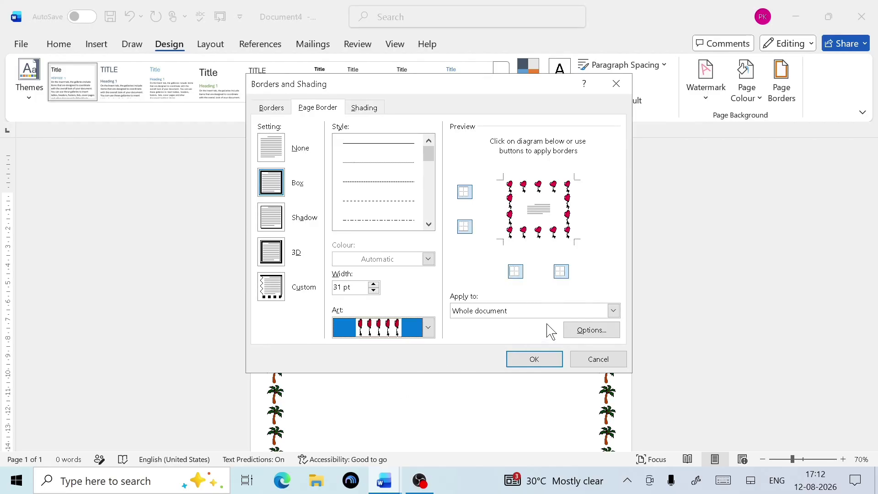
click(534, 359)
scroll(522, 300, down, 2)
scroll(523, 302, up, 3)
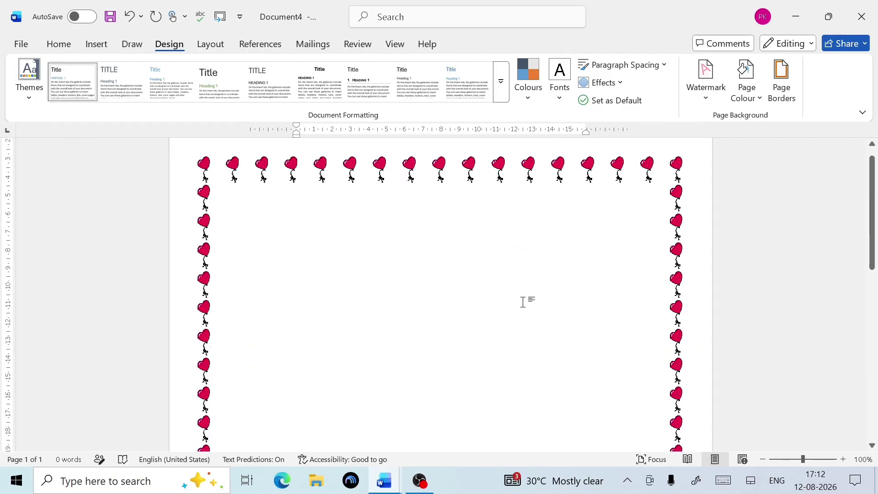
scroll(523, 302, up, 2)
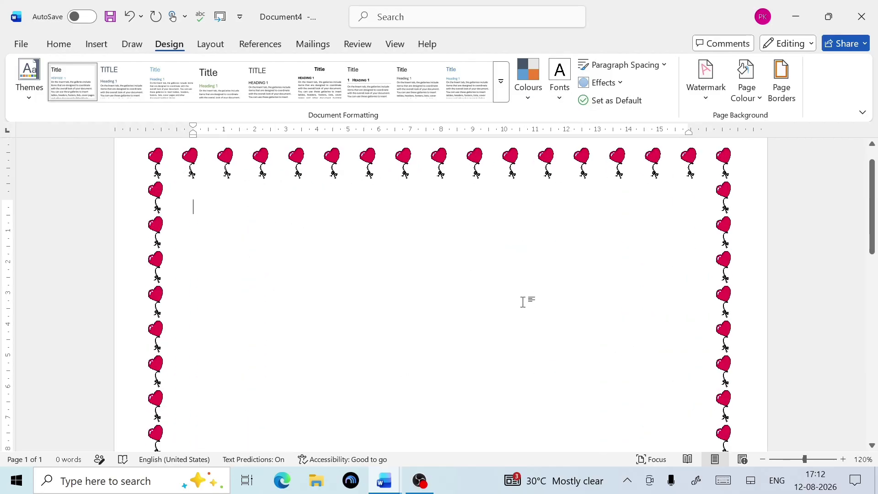
Step: Try a 12 pt red-flower art page border on the whole document and inspect its edges
click(774, 105)
click(428, 335)
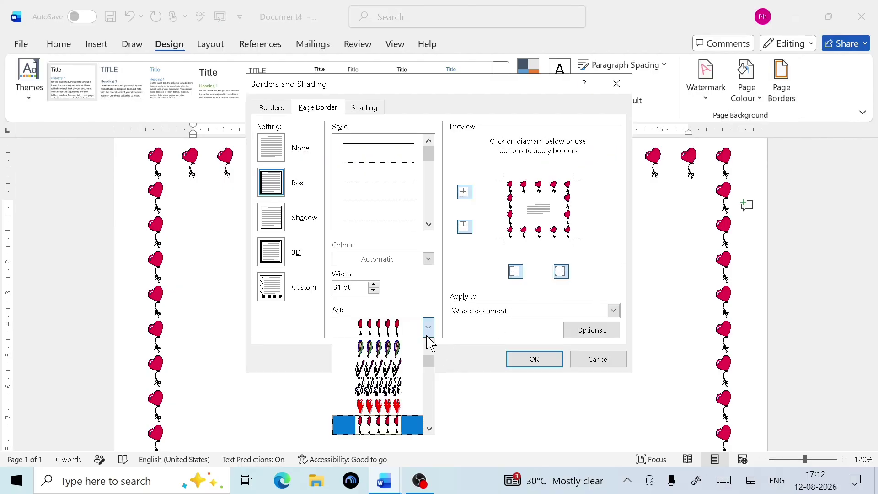
scroll(386, 402, down, 6)
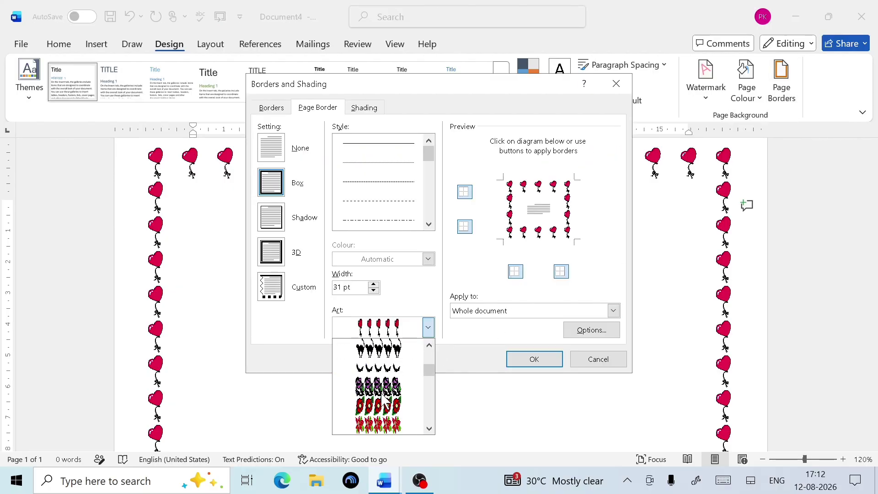
scroll(385, 401, down, 3)
click(384, 368)
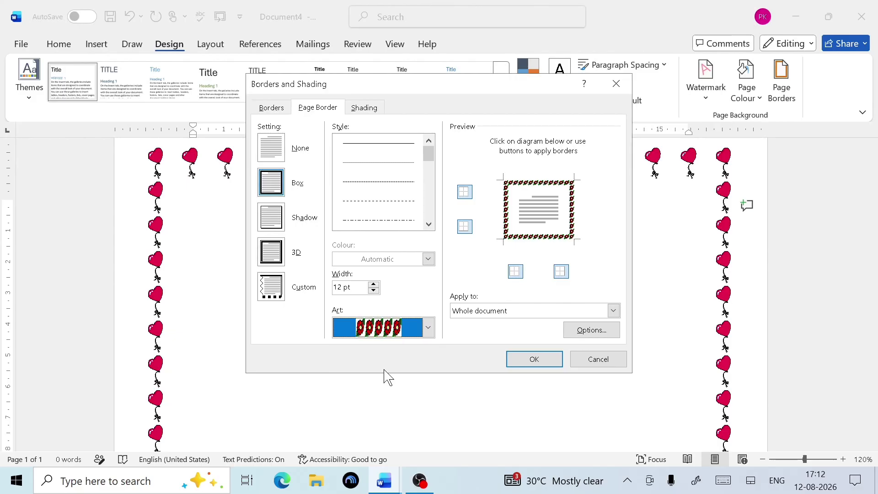
click(546, 361)
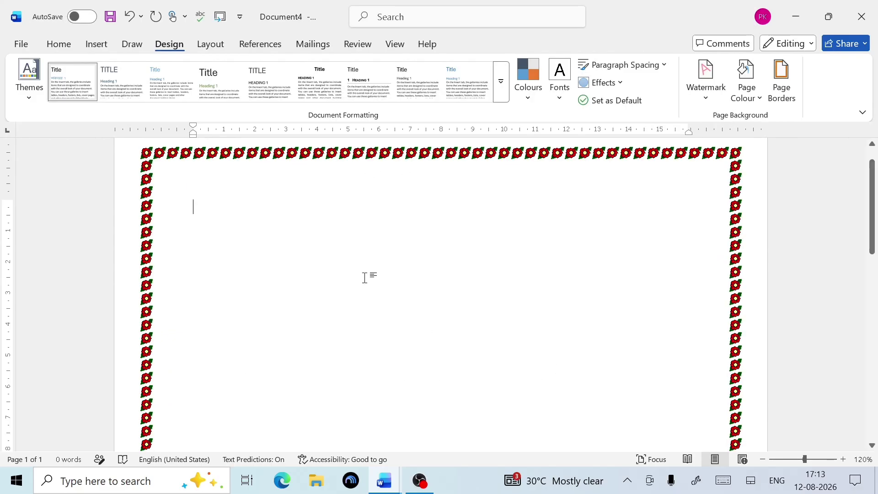
ctrl+scroll(635, 304, down, 4)
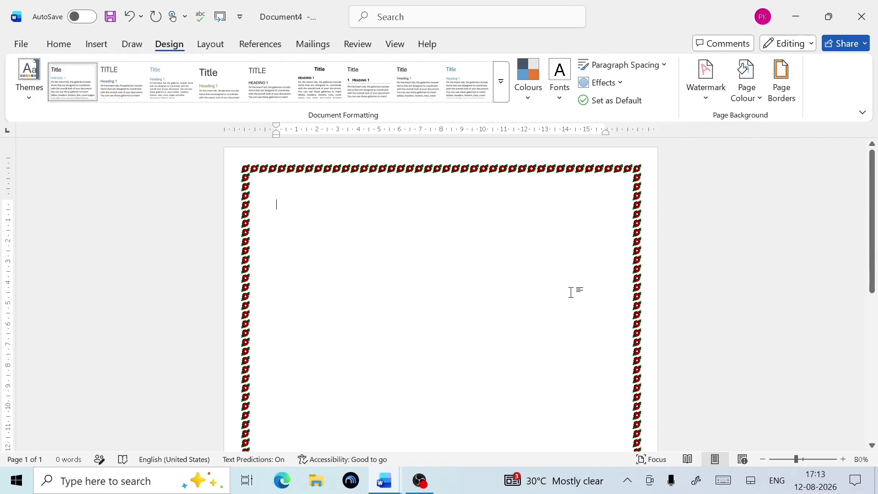
ctrl+scroll(537, 284, up, 5)
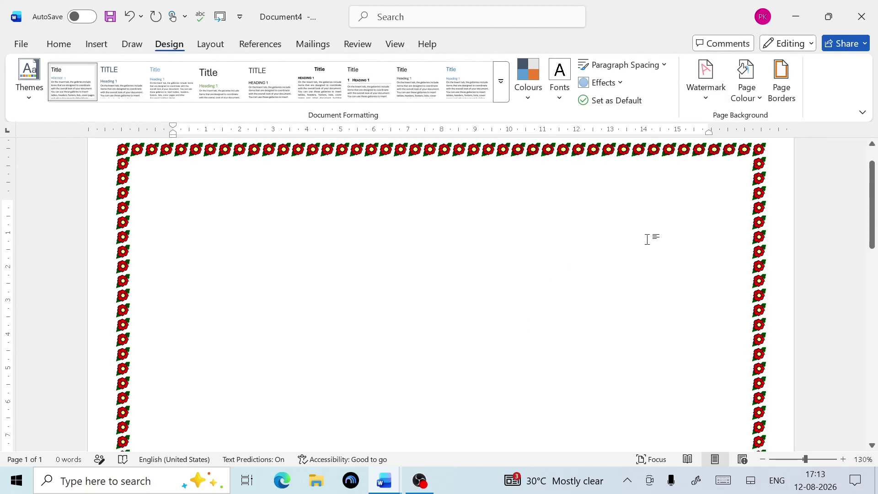
Step: Set the page border of the whole document to None
click(782, 87)
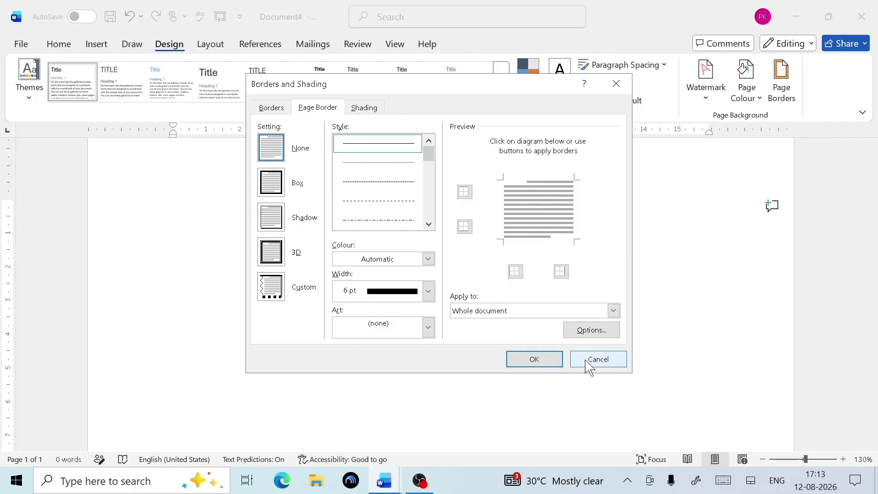
click(546, 359)
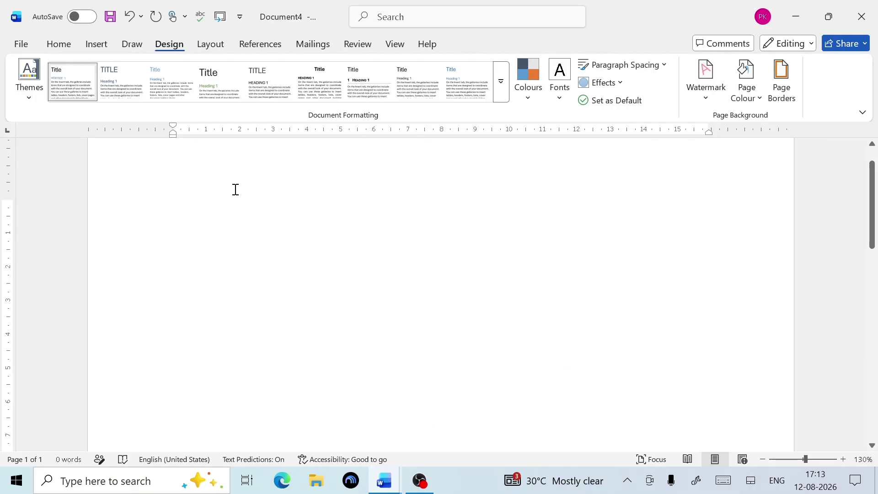
Step: Generate sample text in the empty document with =RAND(10,10) and return to the first page
text(=RAND(10,10)
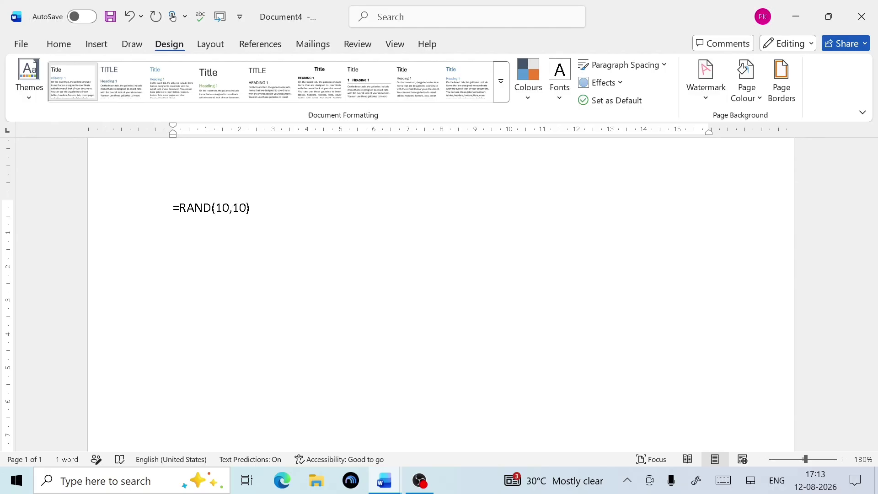
key(Return)
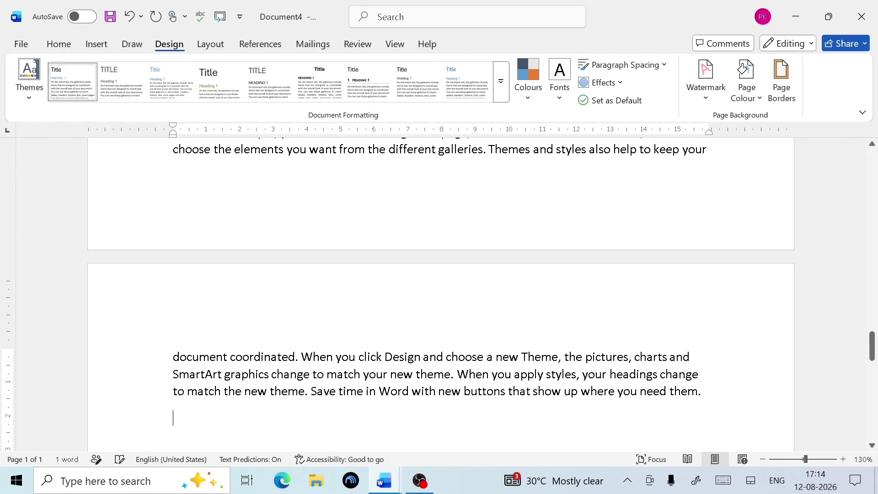
scroll(405, 347, up, 15)
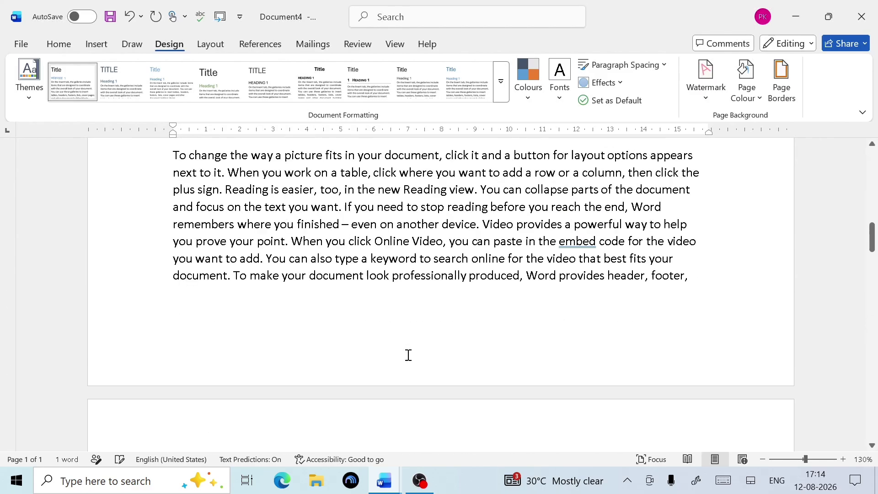
scroll(409, 355, up, 5)
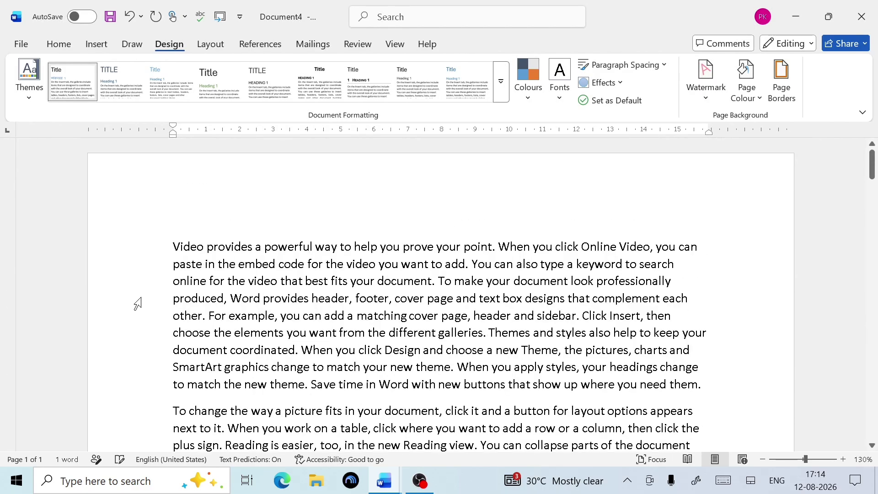
click(154, 245)
click(155, 264)
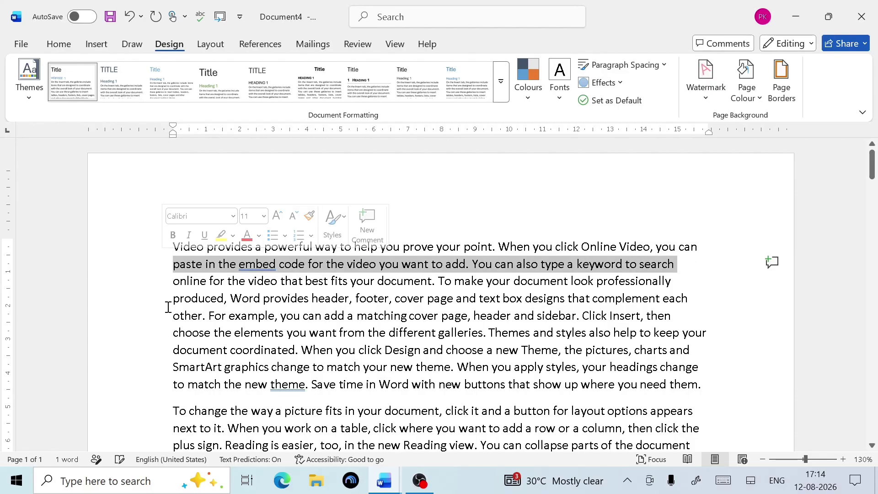
click(168, 319)
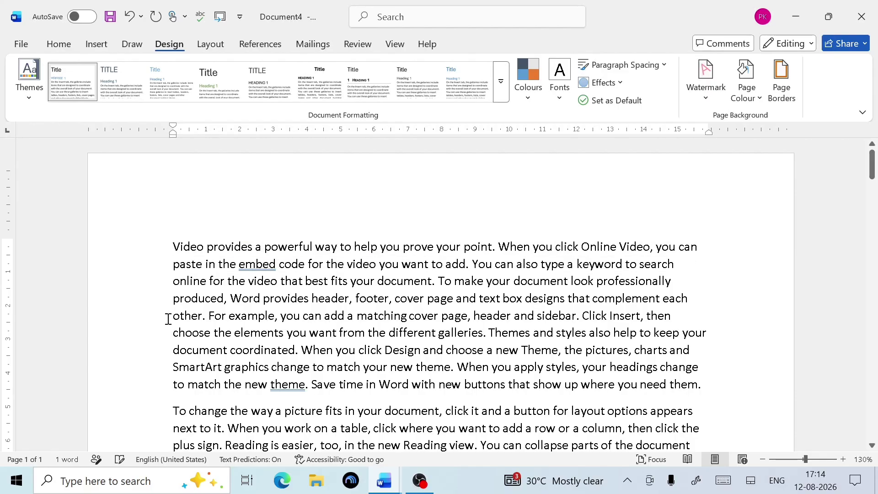
Step: Try a 4 ½ pt Box page border on the whole document, using the double line with a thick outer and thin inner line in Automatic colour
click(790, 95)
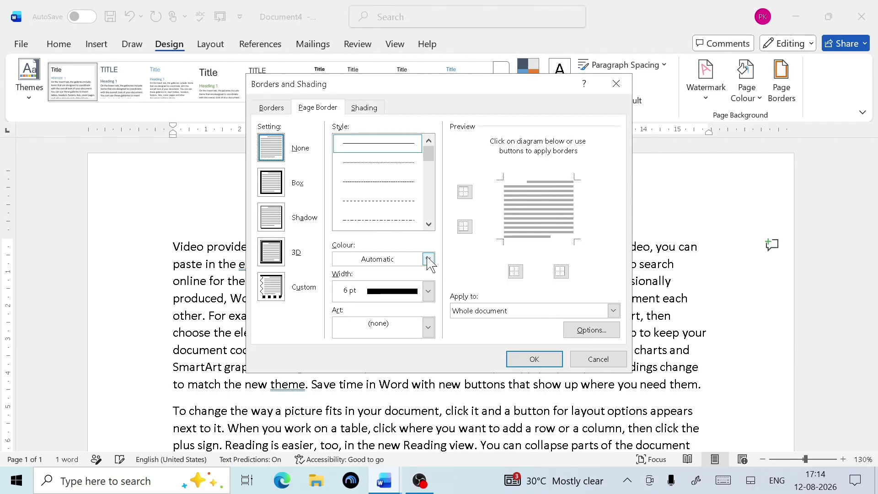
scroll(432, 157, down, 5)
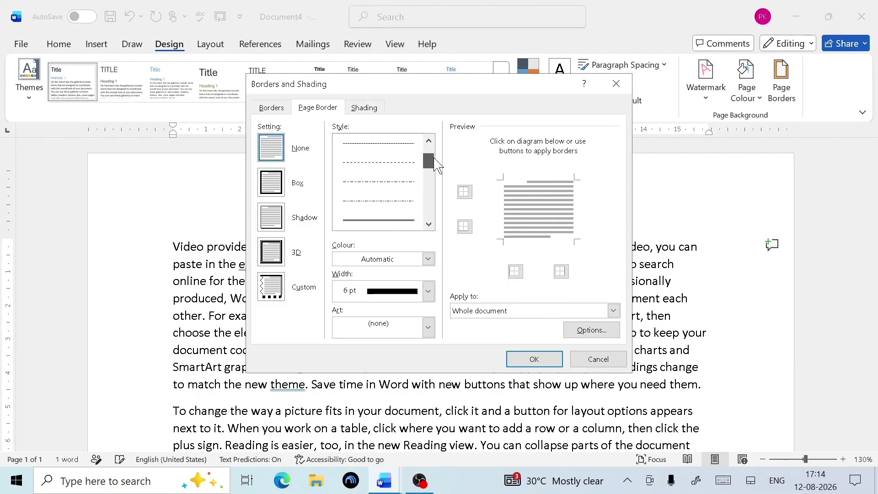
click(396, 188)
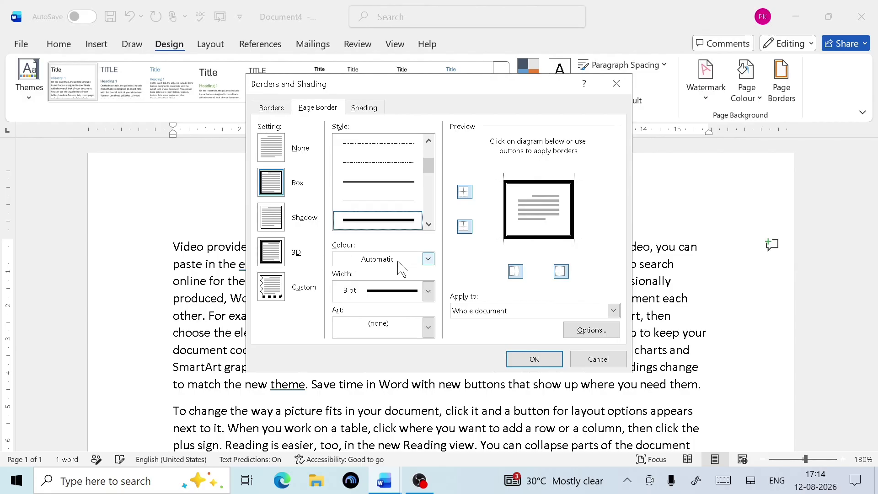
click(429, 259)
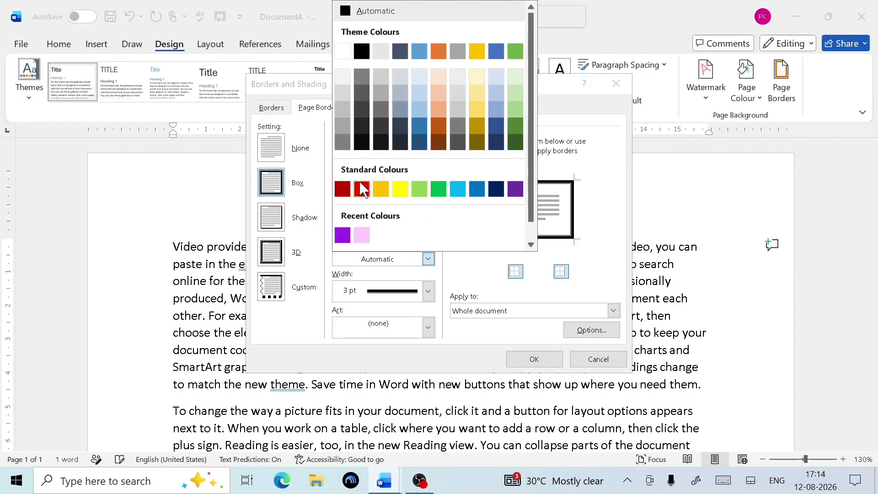
click(430, 297)
click(429, 291)
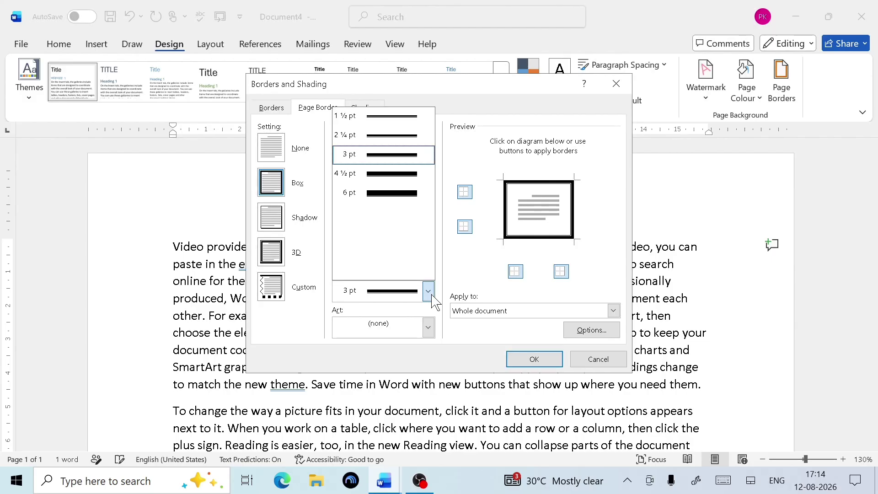
click(395, 173)
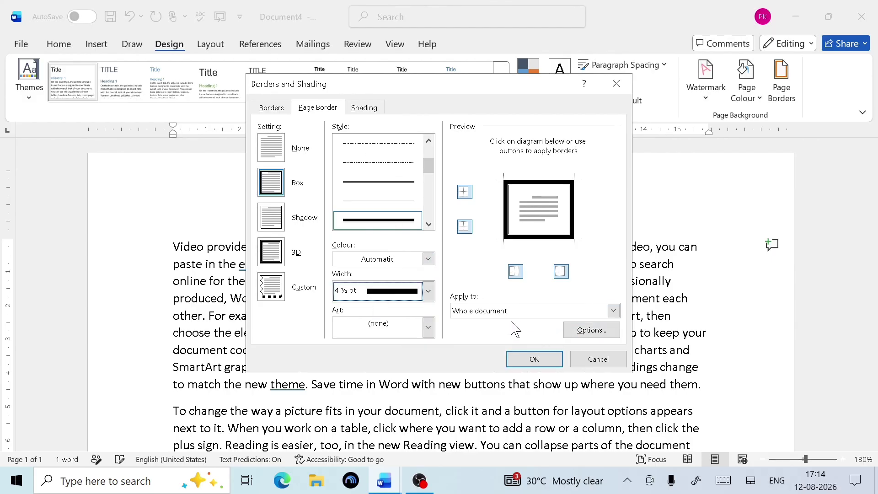
click(549, 359)
Step: Inspect the double-line page border on every page of the document and undo it
scroll(521, 314, down, 5)
scroll(529, 311, down, 10)
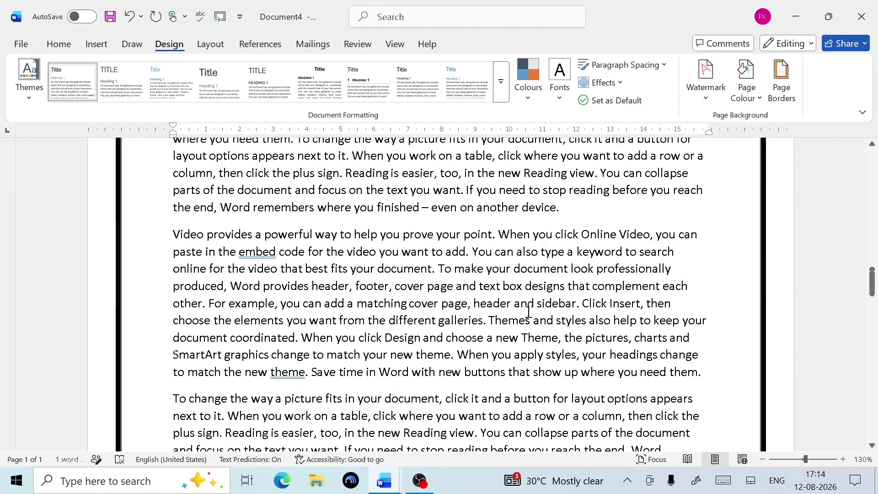
scroll(529, 311, down, 5)
scroll(529, 312, down, 5)
scroll(528, 312, down, 2)
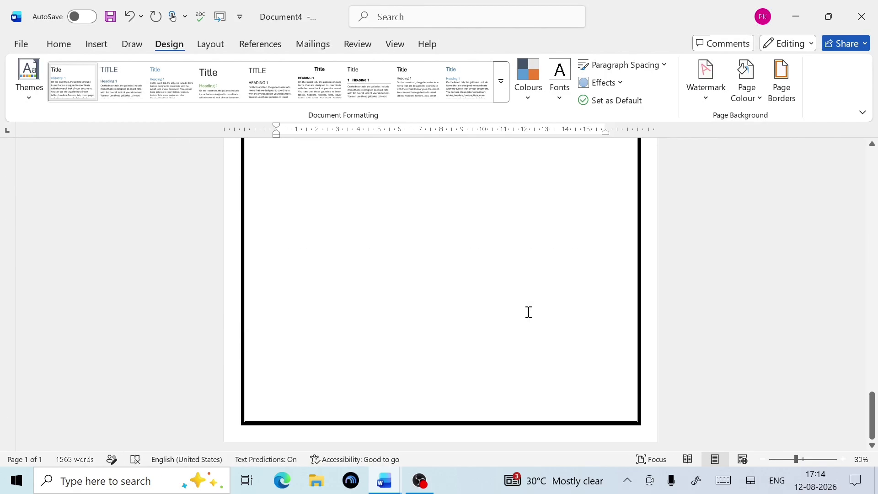
scroll(524, 308, up, 10)
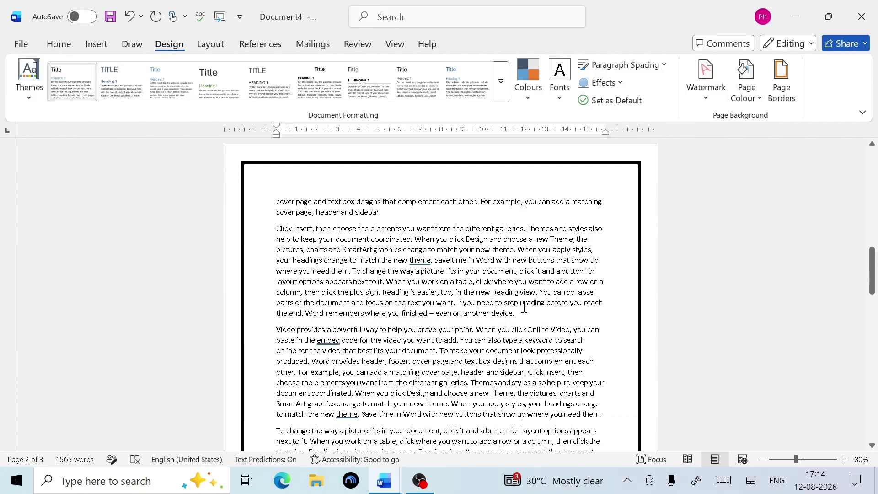
scroll(524, 308, up, 10)
scroll(524, 307, up, 3)
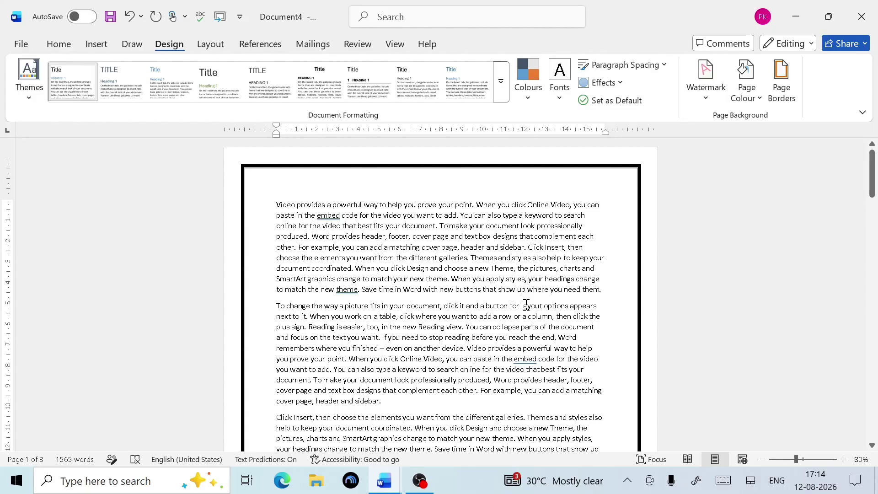
key(ctrl+z)
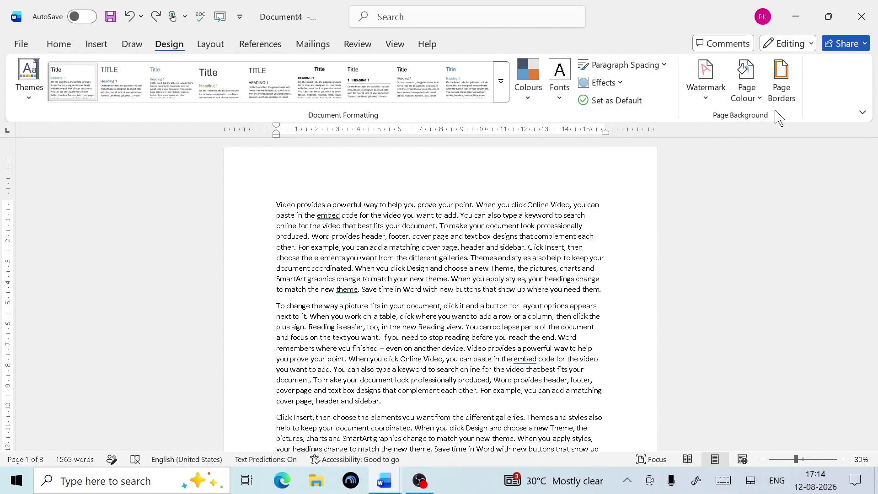
Step: Apply the None page border setting to This section
click(781, 87)
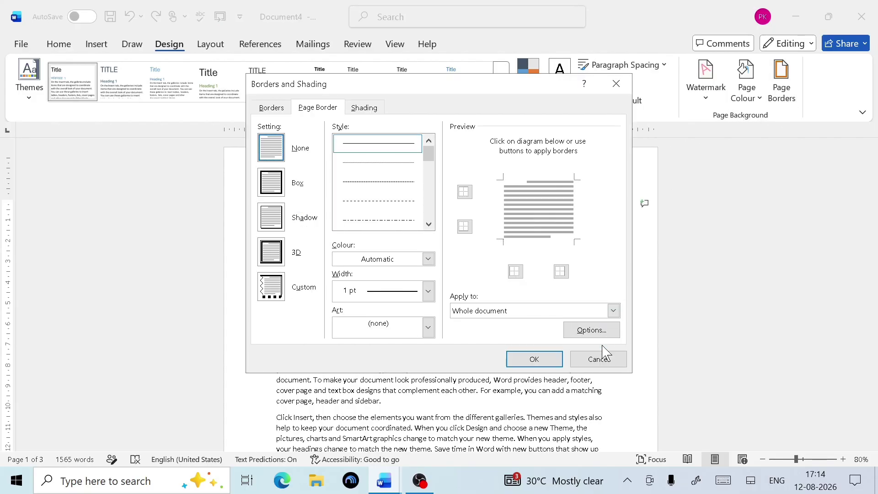
click(614, 311)
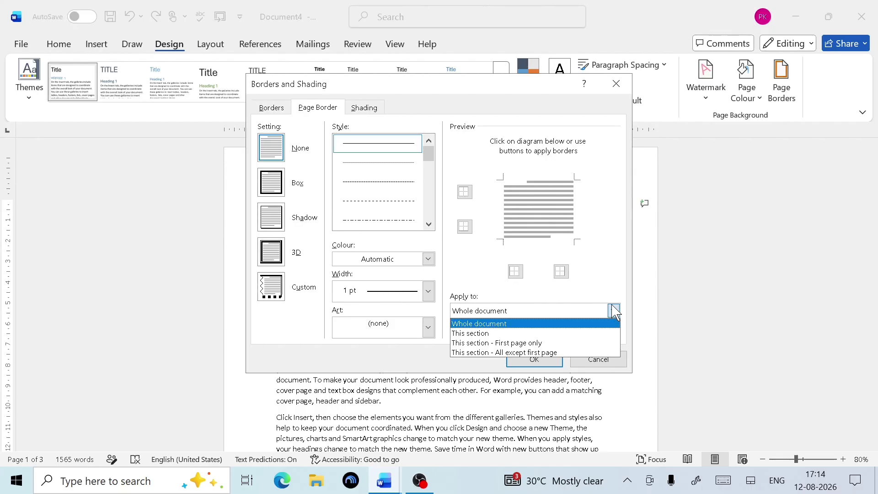
click(520, 335)
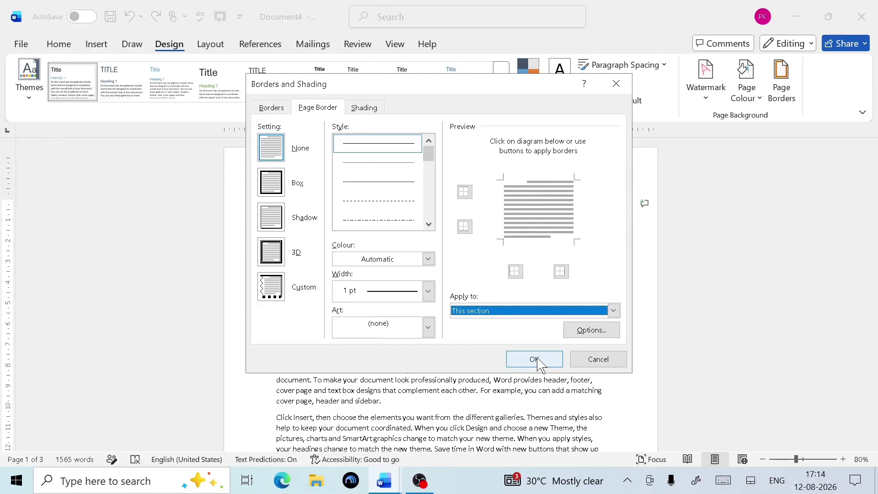
click(533, 359)
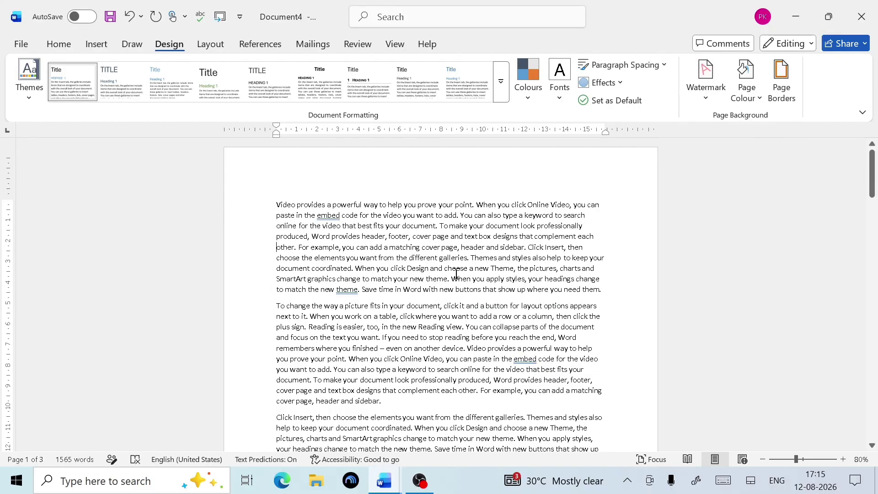
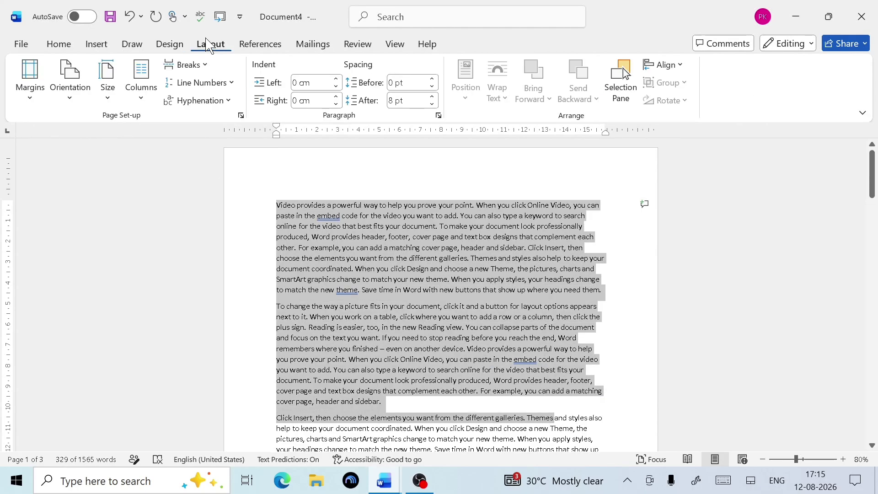
Step: Insert a Next Page section break ahead of the first paragraph of the sample text
click(197, 68)
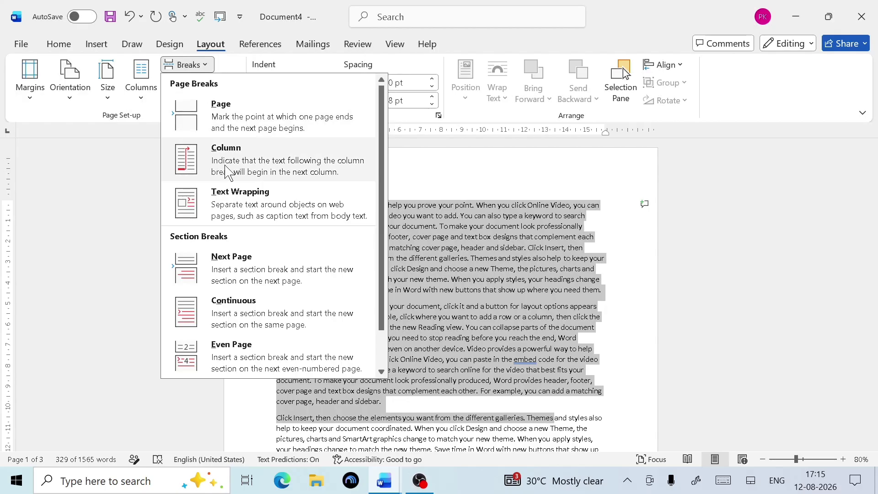
click(256, 275)
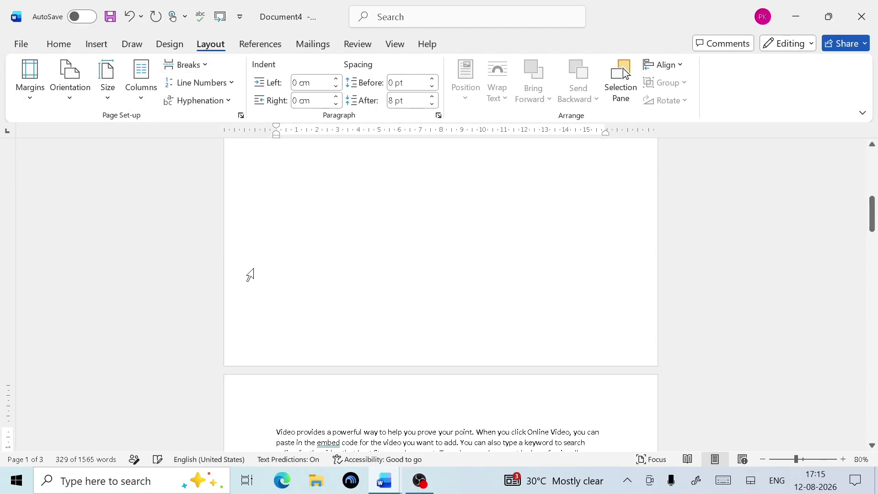
scroll(427, 308, up, 6)
scroll(431, 307, down, 15)
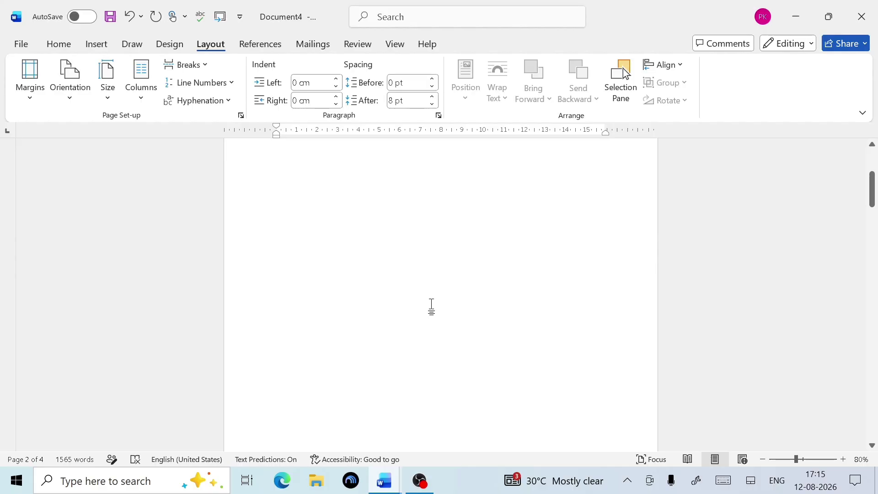
scroll(432, 304, up, 8)
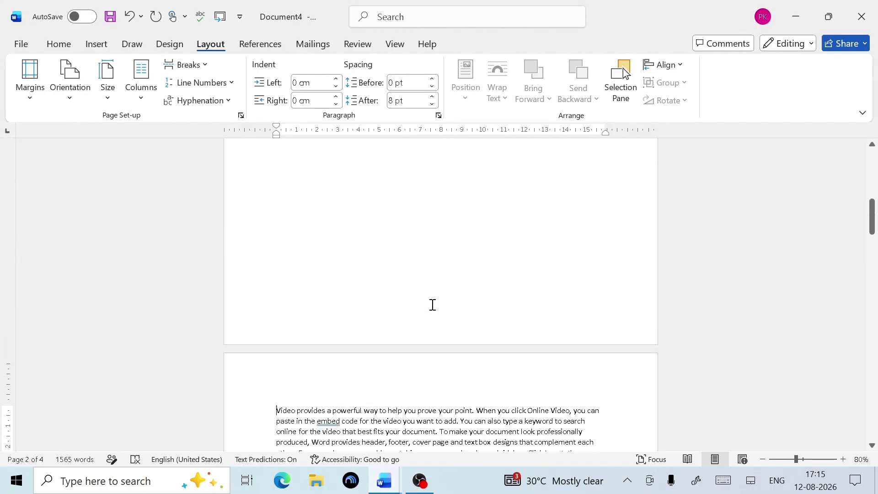
Step: Insert a Next Page section break before the third paragraph, which begins "Click Insert, then choose the elements"
scroll(431, 304, down, 9)
scroll(392, 244, up, 3)
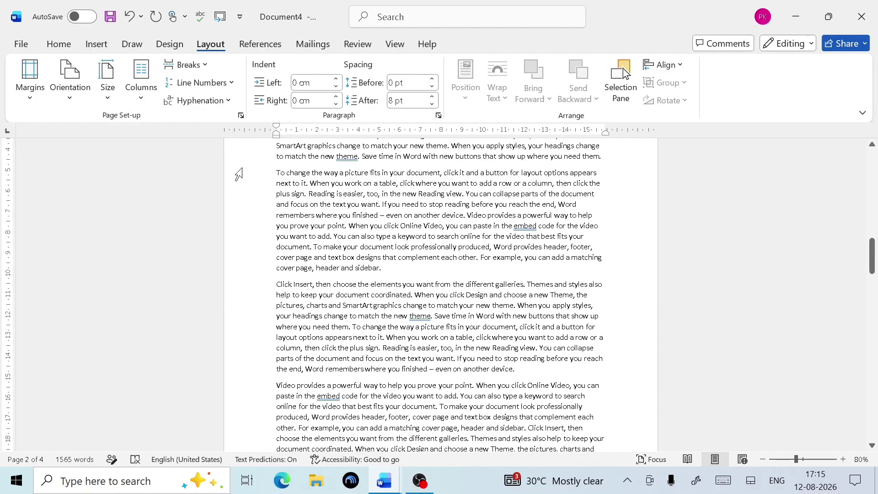
click(187, 66)
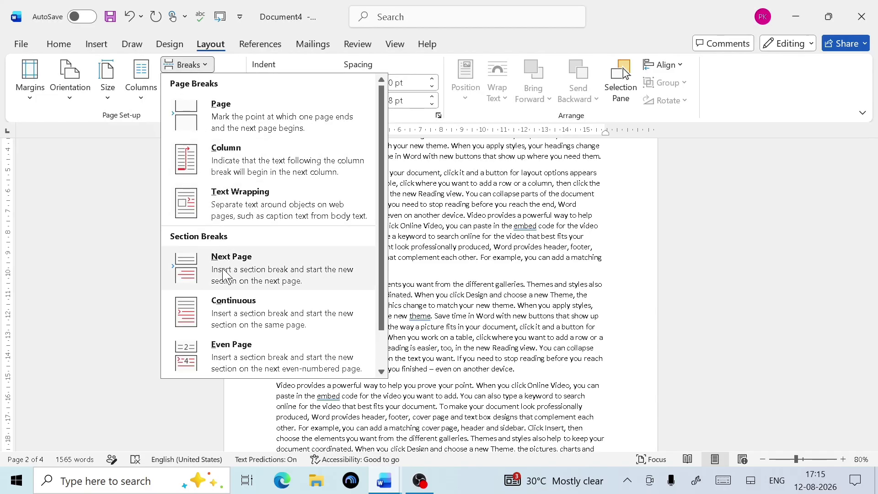
click(226, 276)
scroll(585, 285, down, 3)
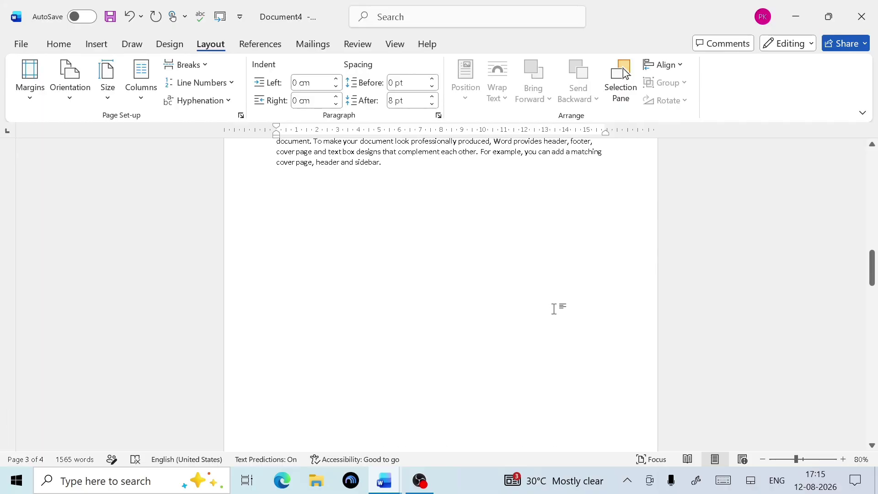
Step: Apply a red 3 pt Box page border with a thick outer and thin inner line to This section on page 2
click(169, 44)
click(781, 87)
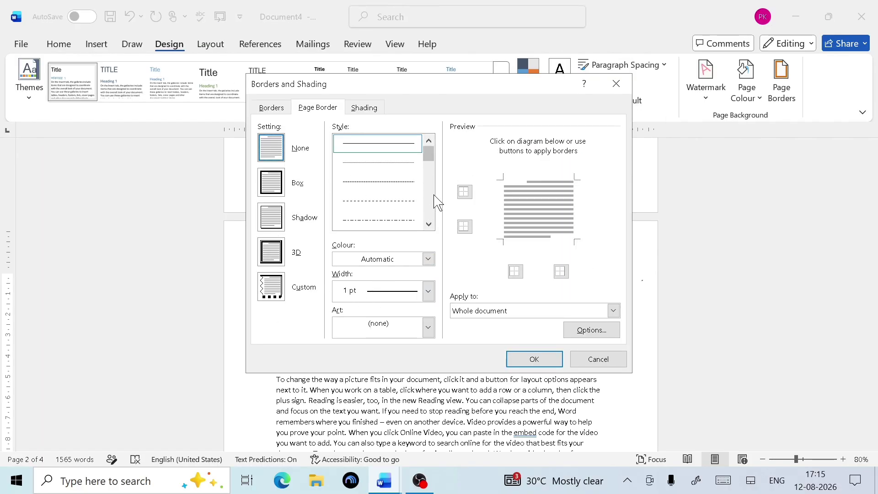
drag(432, 158, 430, 170)
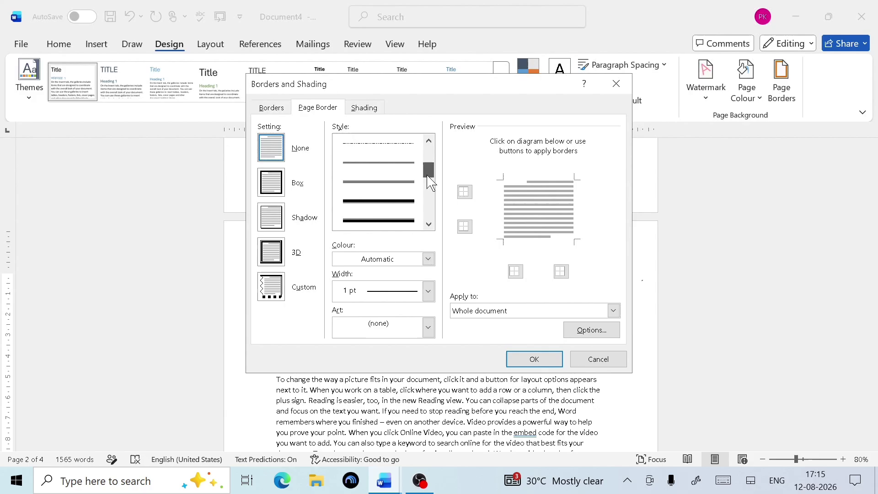
click(388, 214)
click(428, 259)
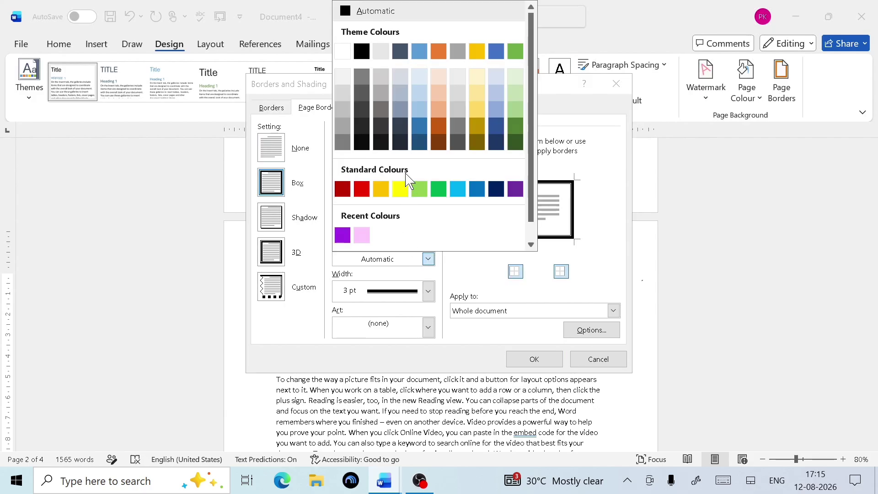
click(362, 189)
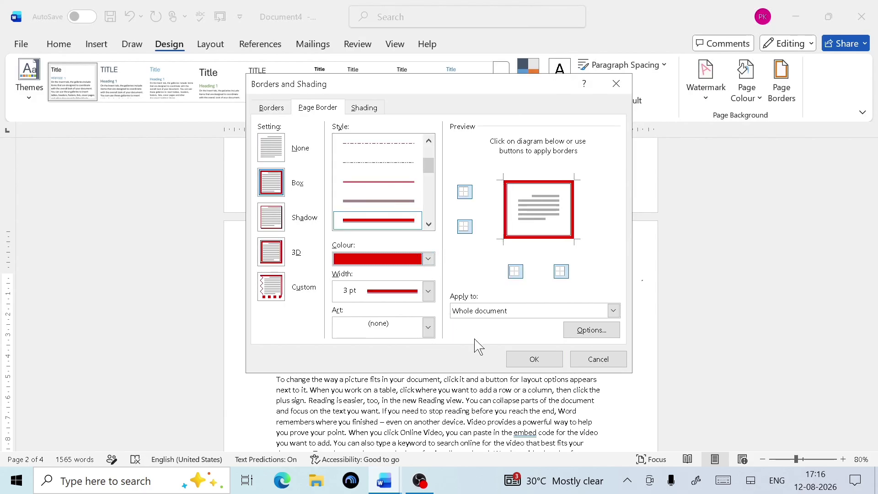
click(613, 311)
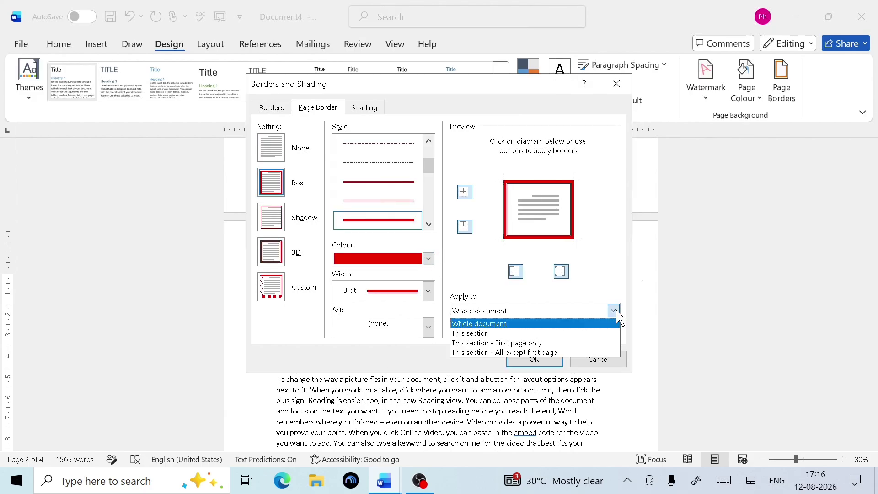
click(548, 335)
click(544, 359)
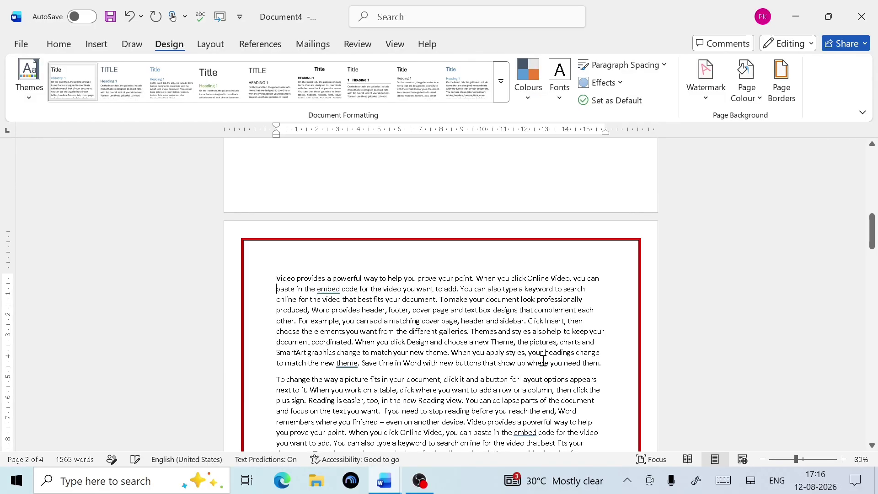
Step: Inspect the red page border on page 2 and compare it with the following section's page
scroll(543, 362, down, 15)
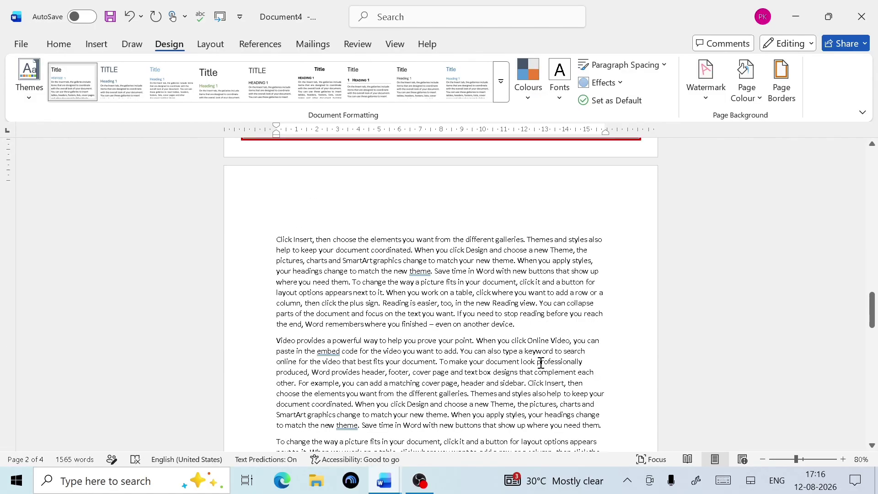
scroll(541, 363, up, 7)
scroll(423, 246, up, 6)
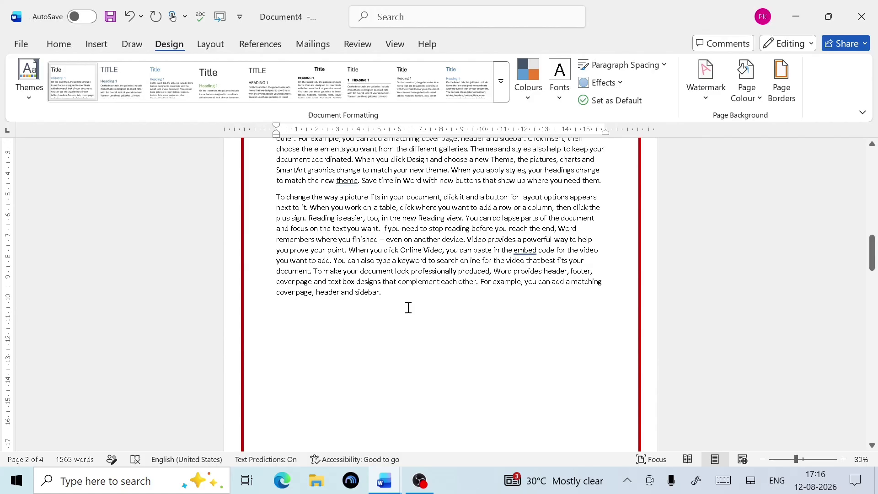
scroll(409, 308, up, 6)
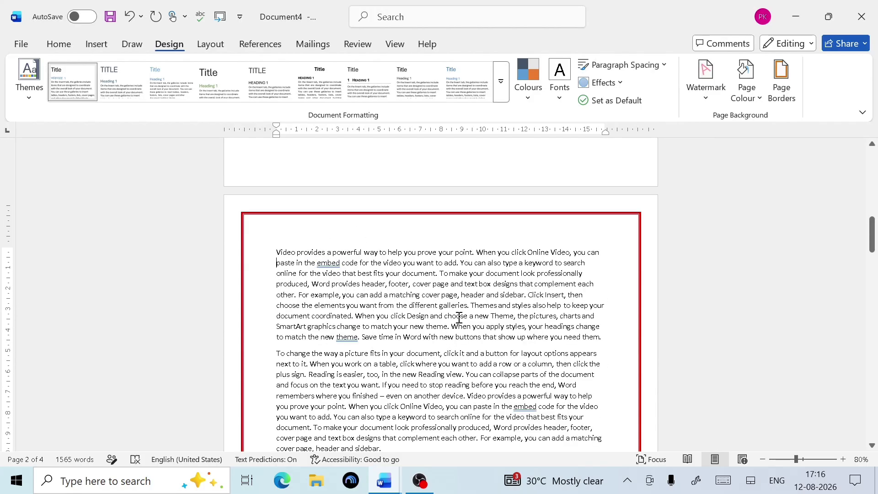
scroll(442, 261, down, 17)
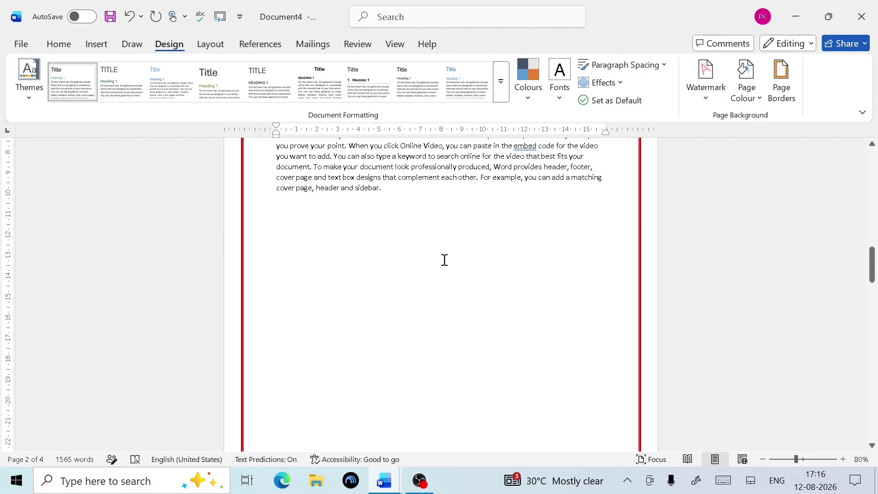
scroll(443, 259, down, 11)
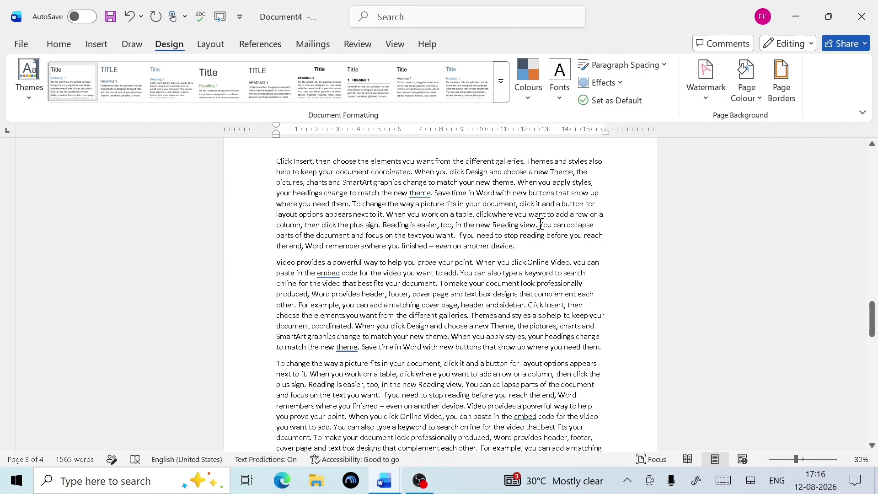
scroll(258, 249, up, 3)
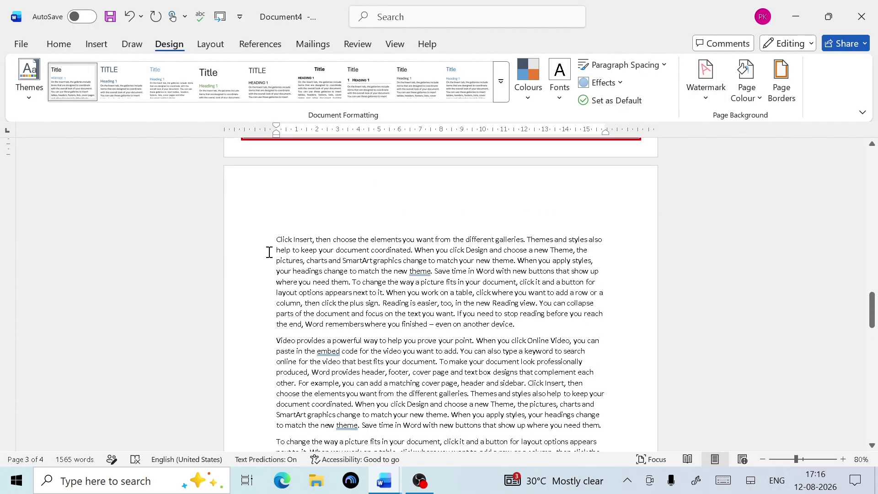
Step: Insert a Page break in the third section before the paragraph beginning "To change the way a picture fits"
click(273, 250)
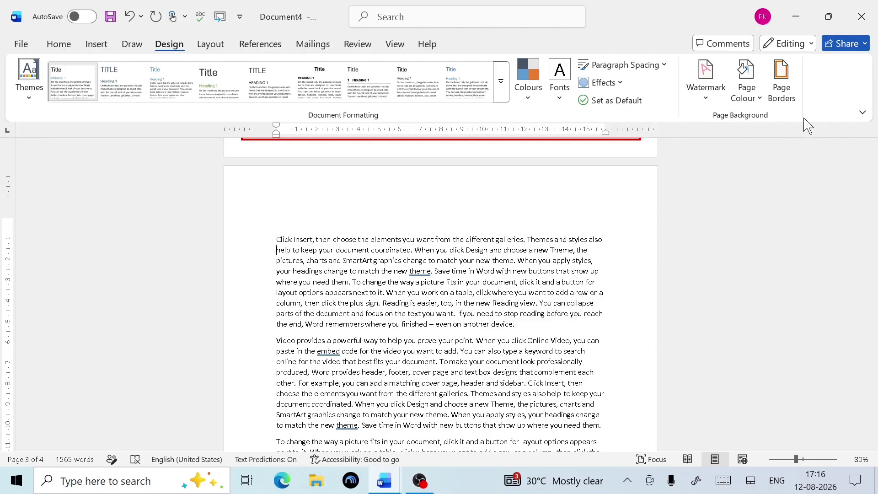
scroll(387, 312, down, 4)
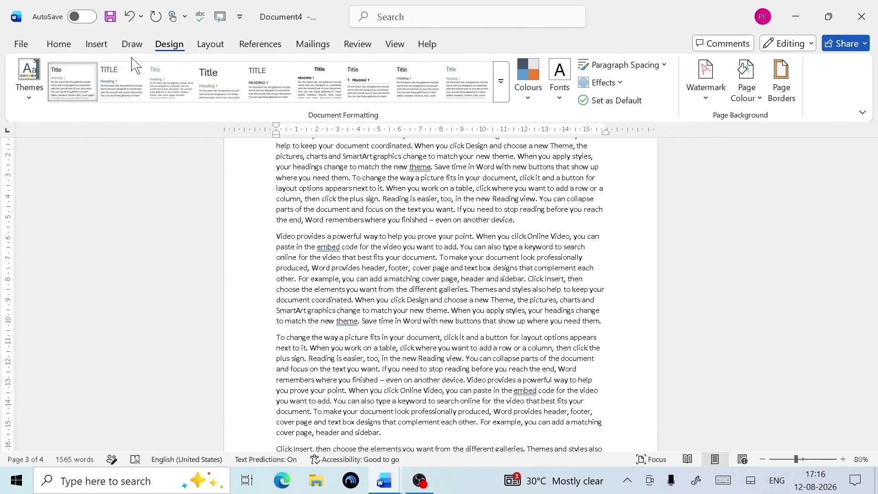
click(211, 45)
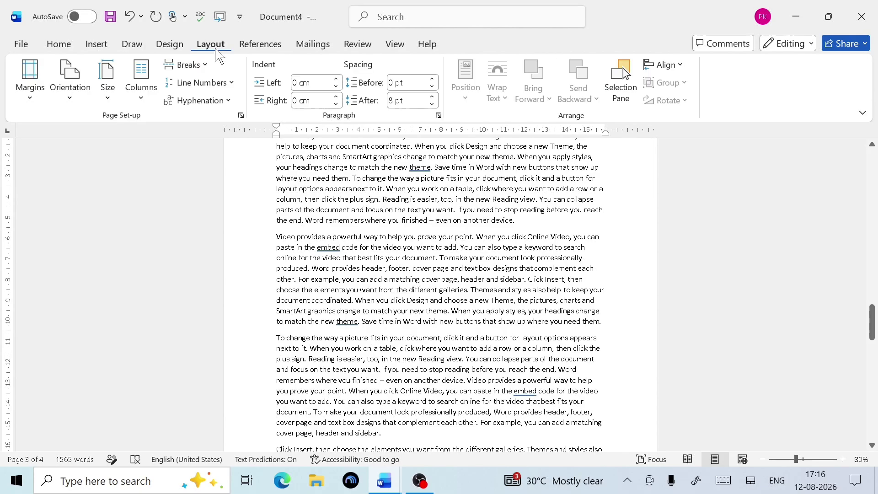
click(196, 68)
click(217, 110)
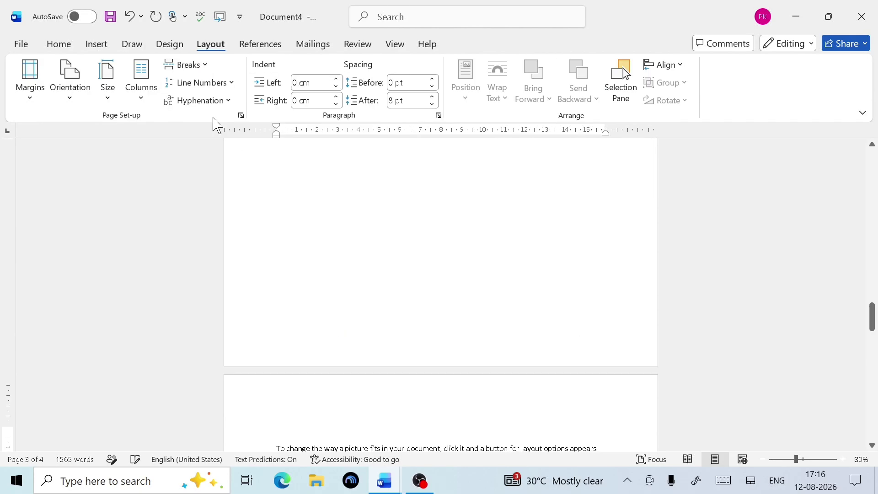
Step: Apply the None page border setting to This section - First page only, starting from the top of page 3
scroll(464, 278, up, 9)
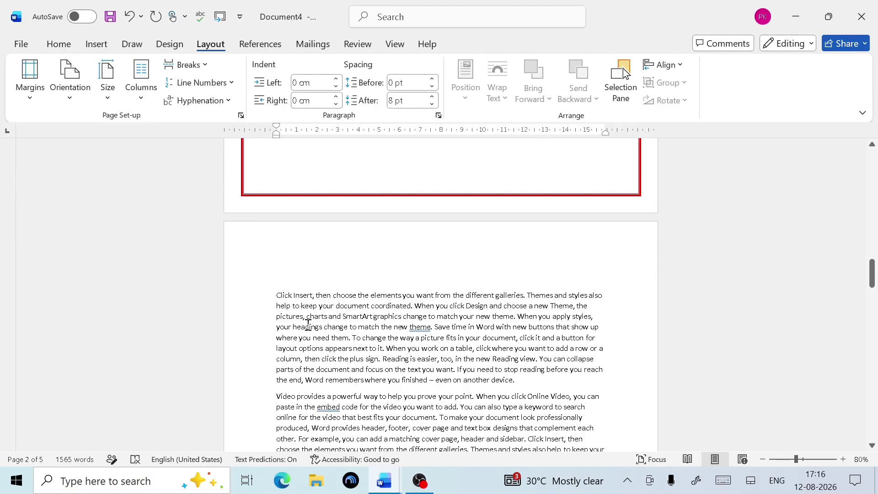
click(275, 296)
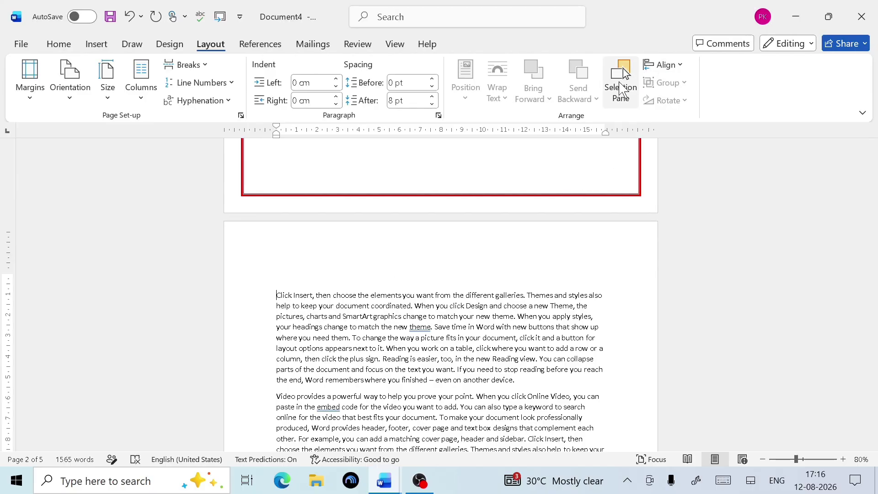
click(173, 44)
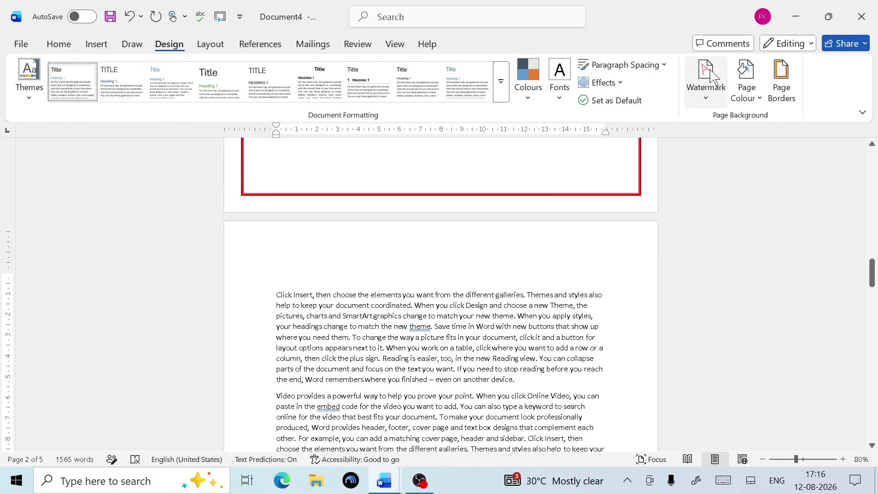
click(782, 87)
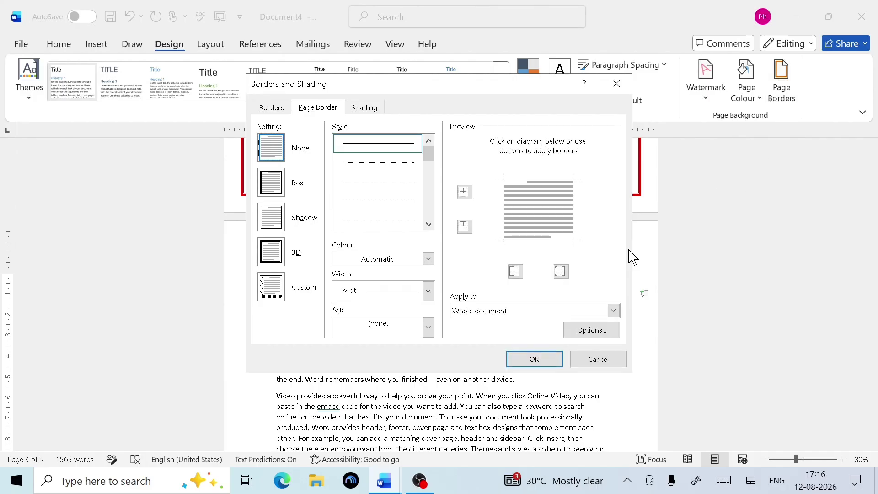
click(613, 311)
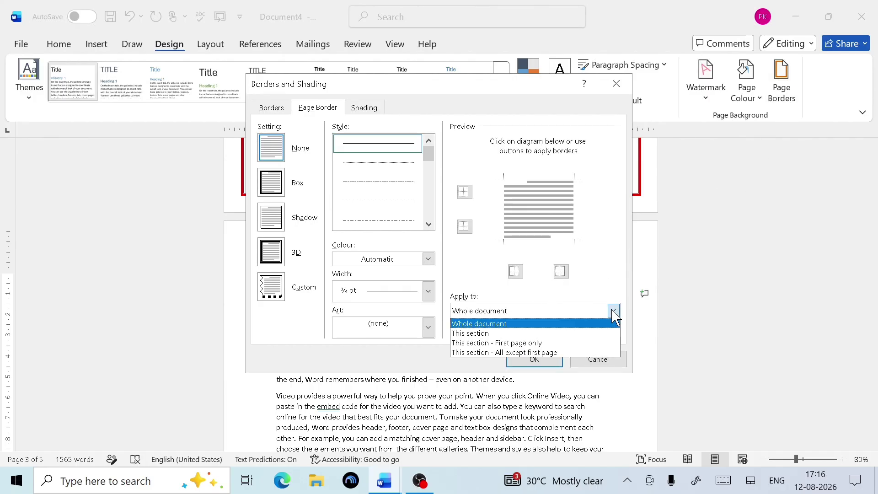
click(569, 343)
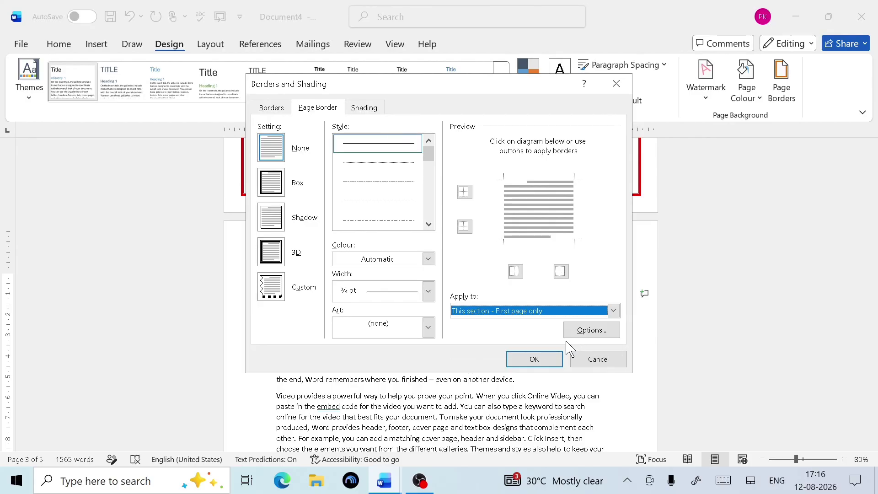
click(534, 358)
Step: Review the borders on the document's first pages and around the red-bordered second section
scroll(500, 372, up, 10)
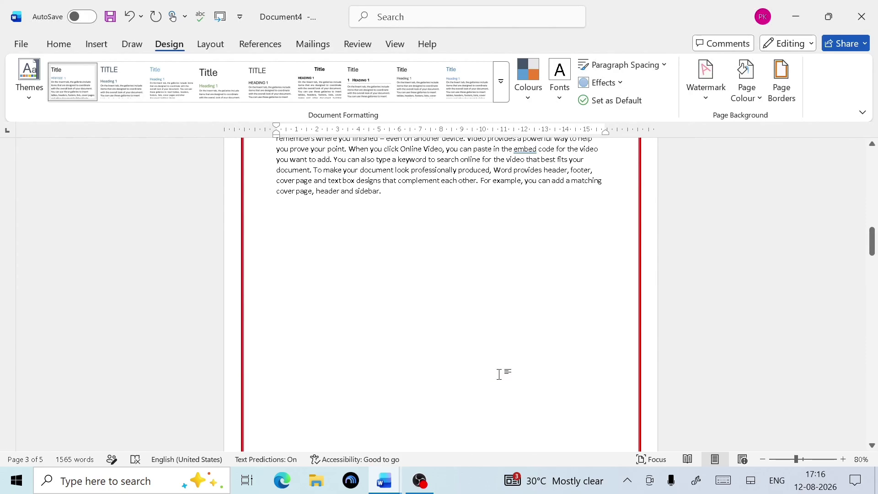
scroll(499, 375, up, 6)
scroll(496, 373, down, 5)
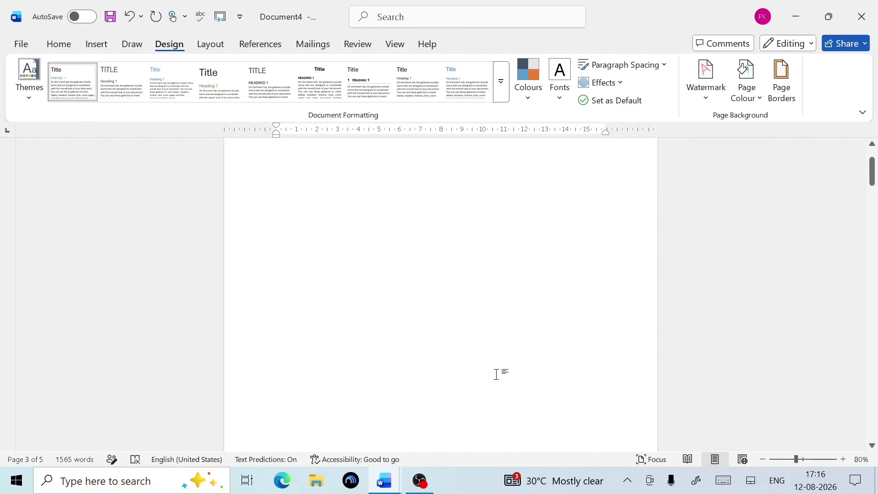
scroll(496, 374, down, 8)
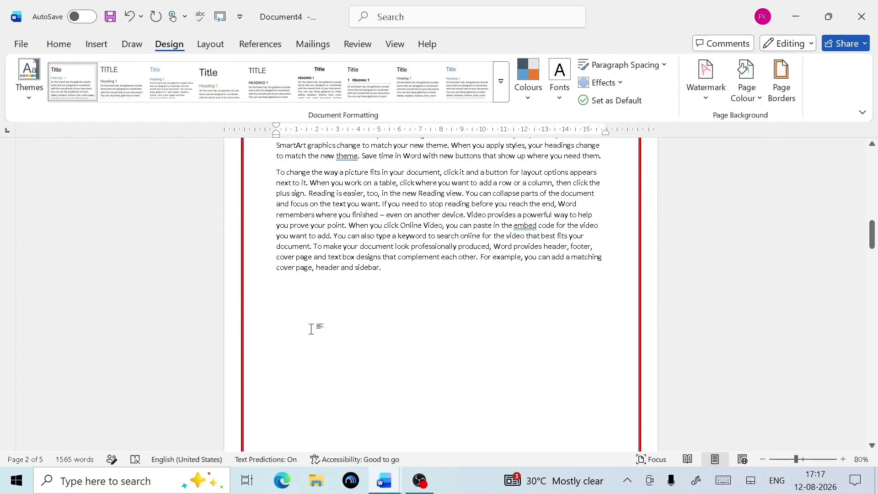
scroll(447, 352, up, 10)
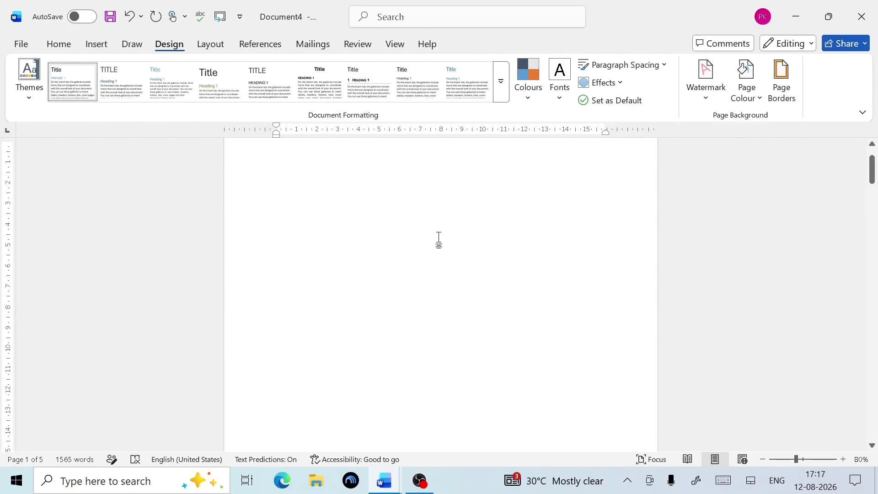
scroll(421, 341, down, 10)
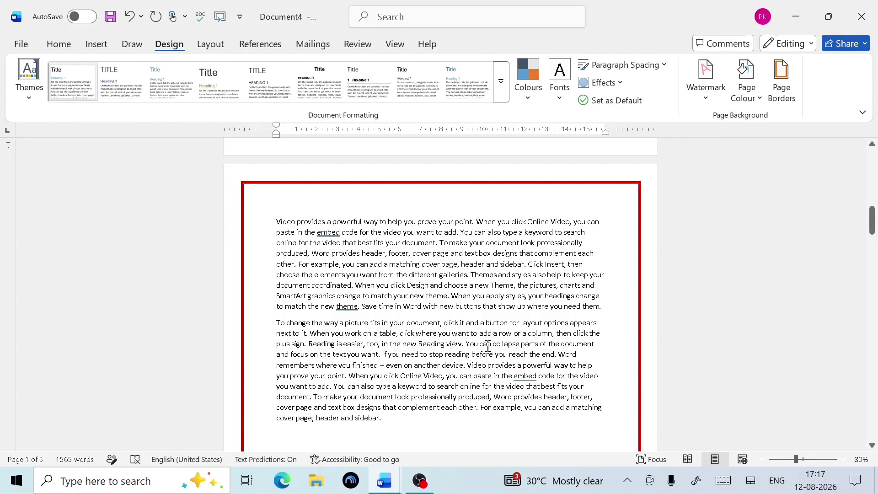
scroll(480, 359, down, 15)
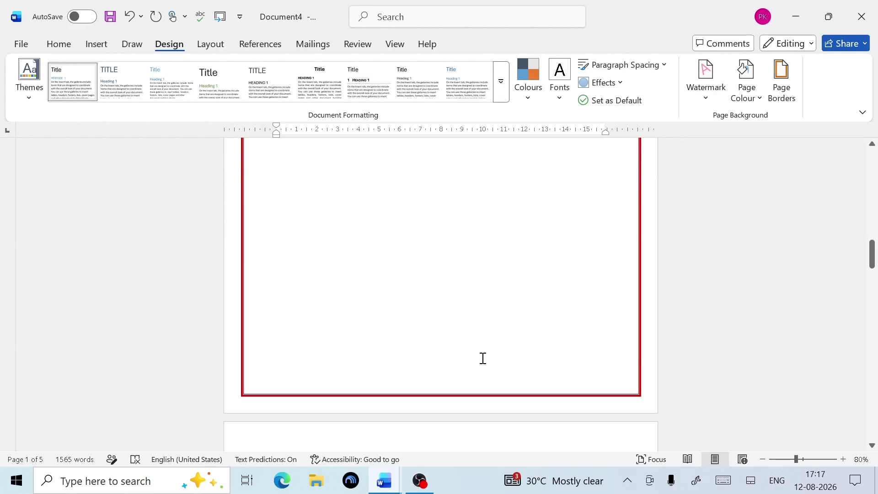
Step: Undo the recent page border and break changes, and return to the start of the first paragraph
scroll(578, 248, up, 5)
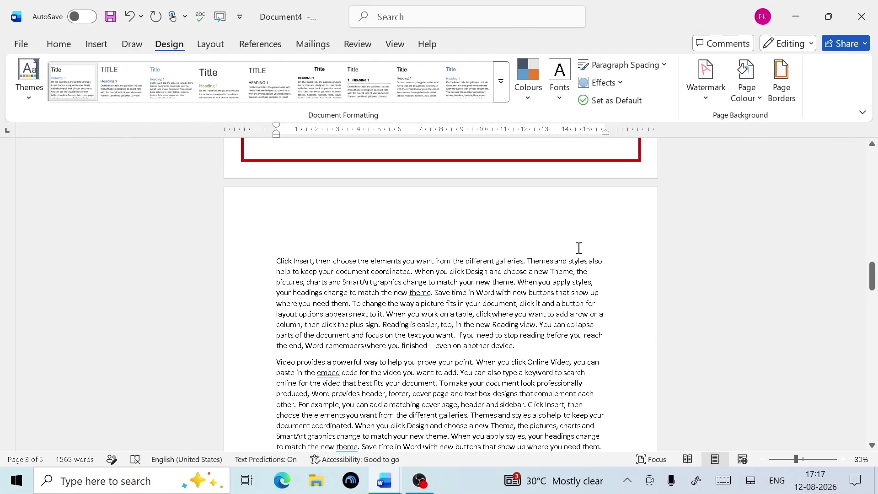
key(ctrl+z)
key(ctrl+z)
key(ctrl+z)
key(ctrl+z)
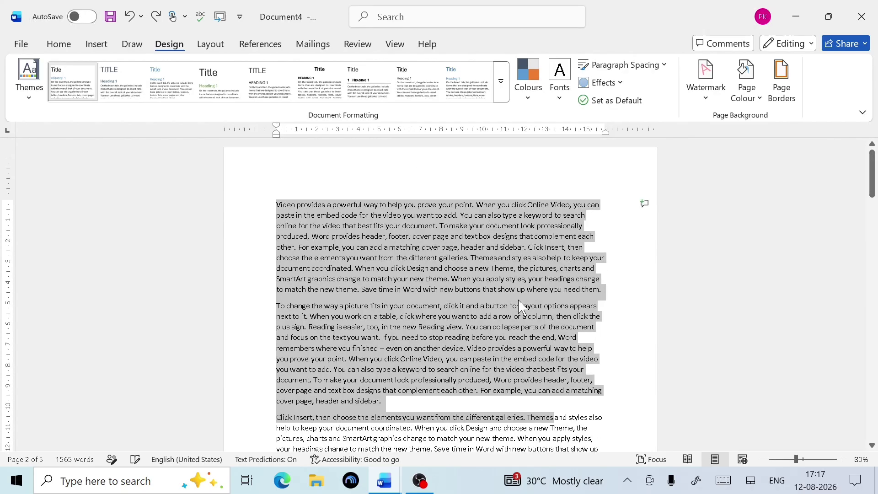
click(376, 312)
click(273, 200)
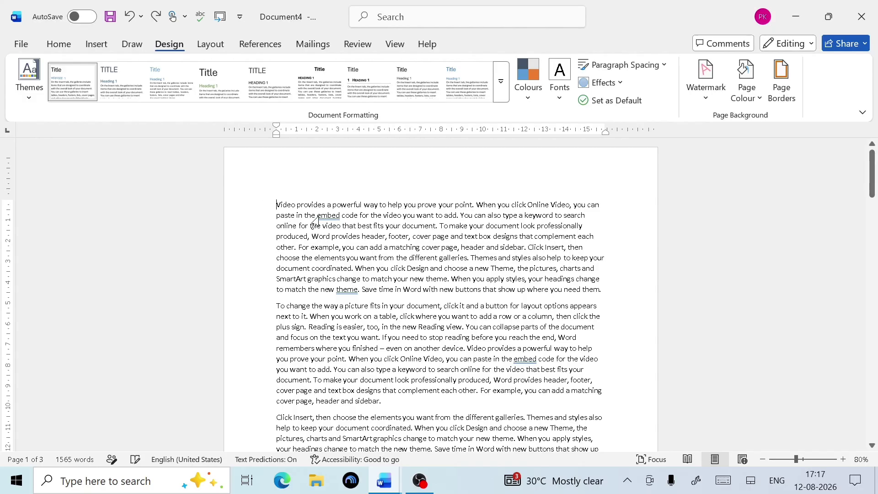
key(ctrl+y)
key(ctrl+y)
key(ctrl+y)
key(ctrl+y)
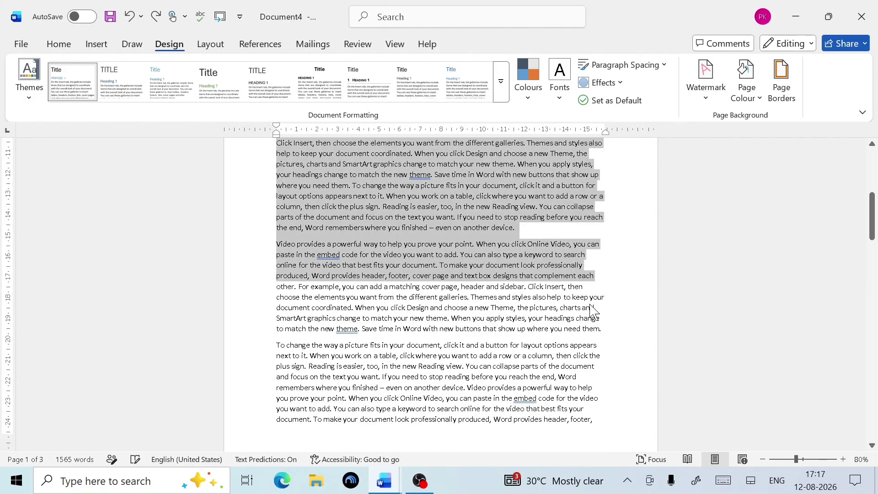
drag(593, 312, 595, 329)
Step: Insert a break on page 1 after "layout options appears" in the last paragraph, moving the remaining text to the next page
click(593, 329)
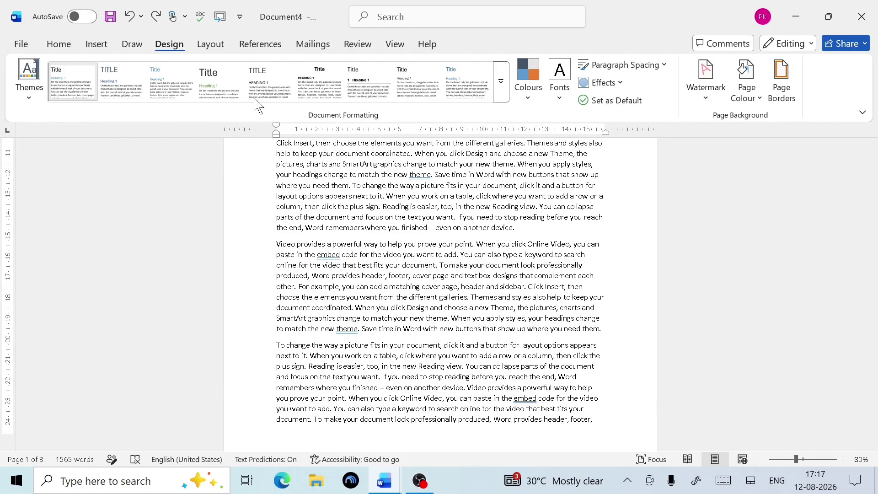
click(211, 44)
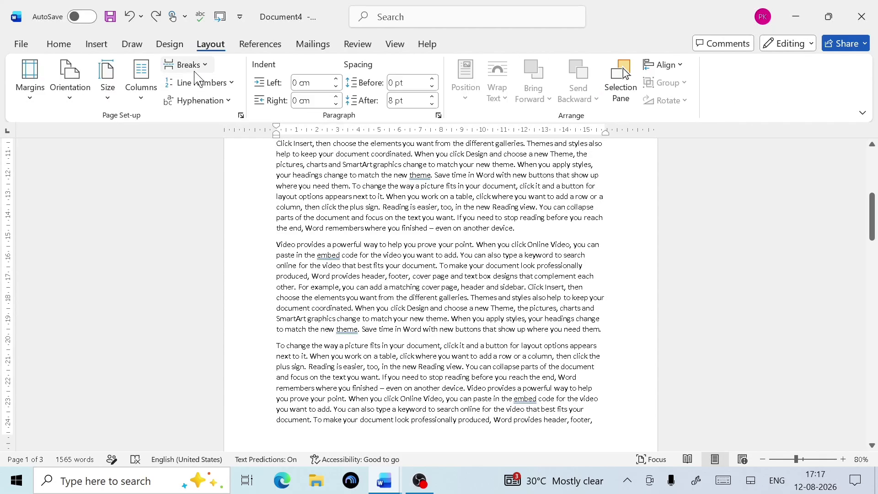
click(186, 65)
click(208, 131)
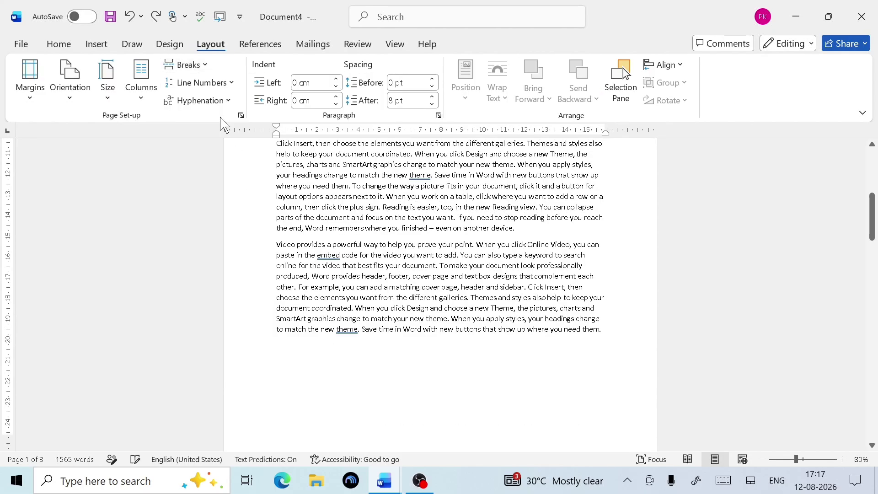
scroll(386, 308, up, 1)
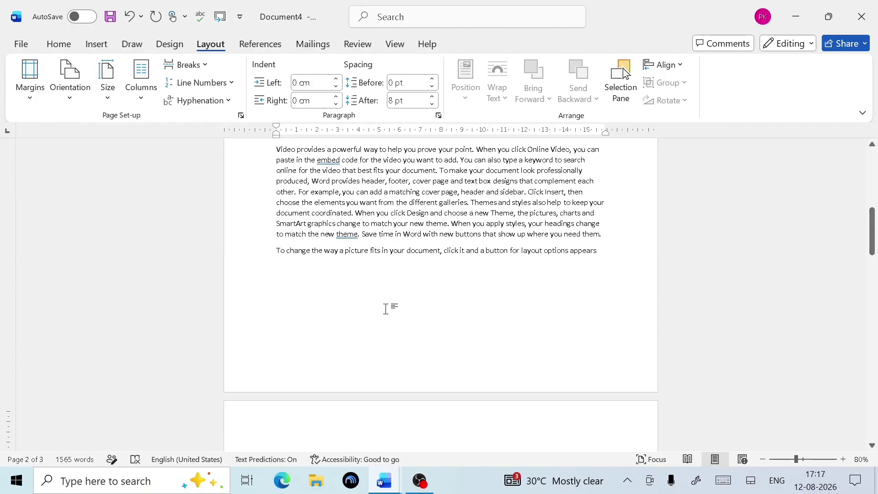
key(ctrl+z)
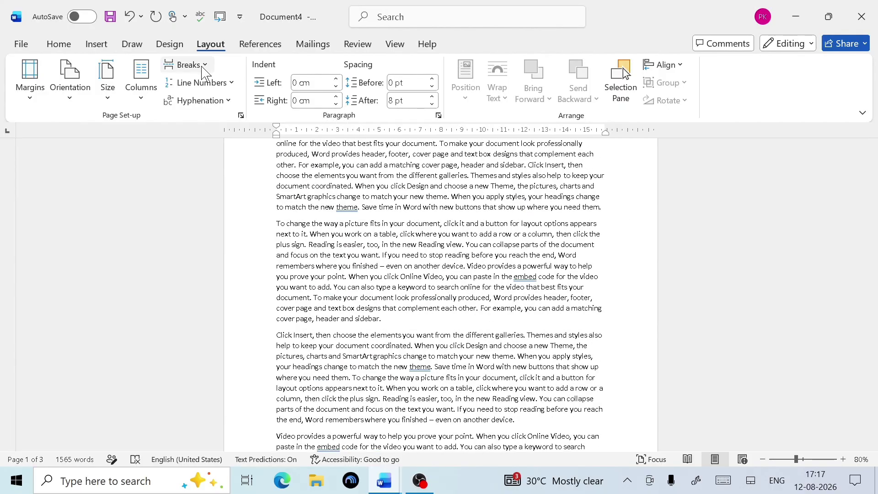
Step: Apply a 3 pt Box page border in a gradient-like multi-line style to This section - All except first page
scroll(303, 227, up, 2)
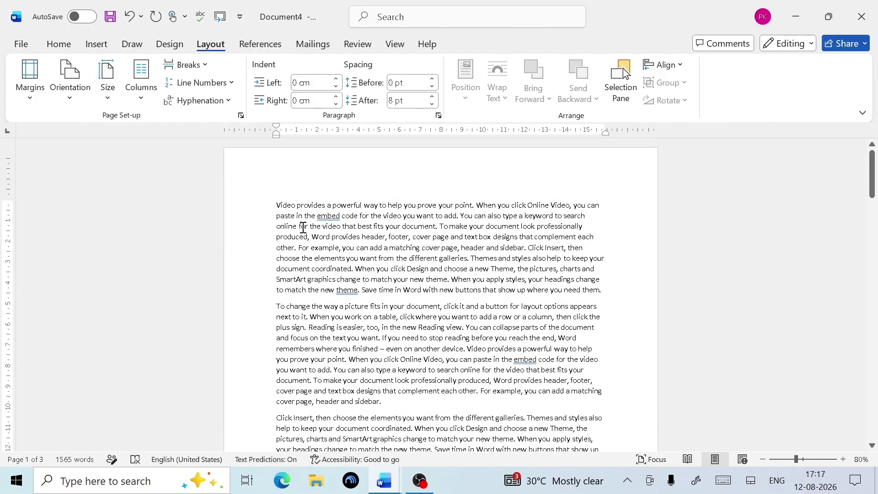
click(170, 44)
click(783, 94)
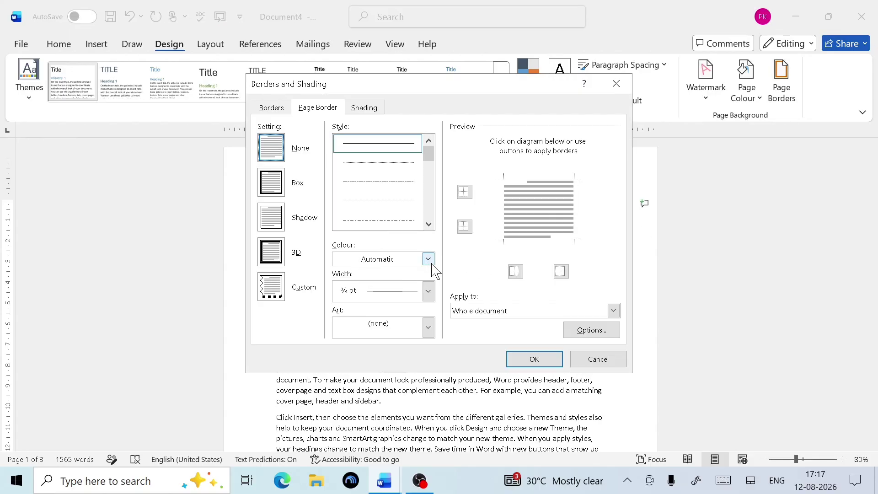
scroll(392, 200, down, 5)
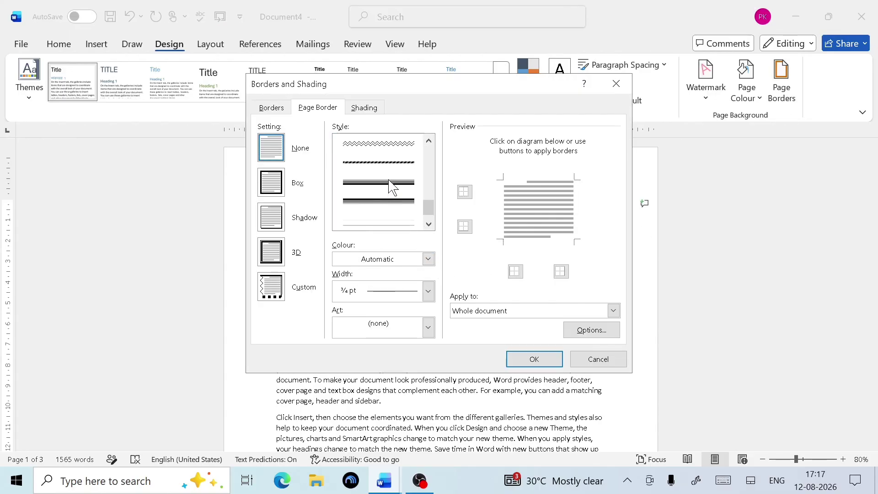
click(392, 183)
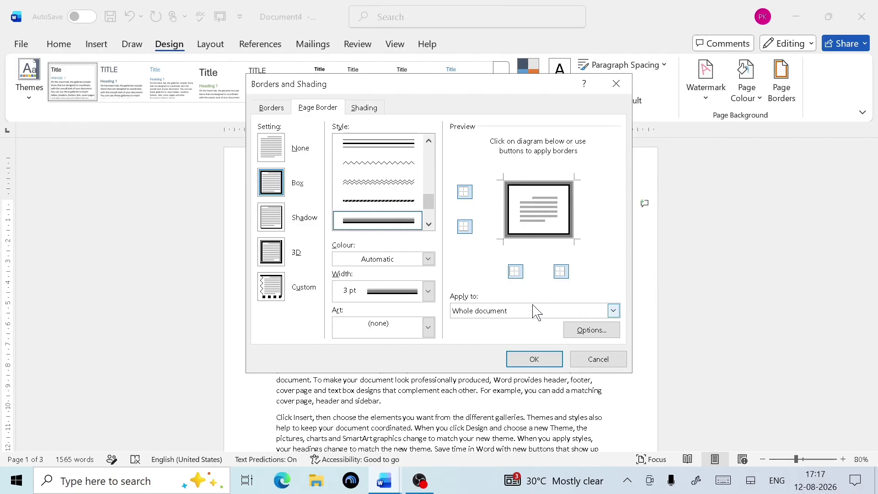
click(613, 311)
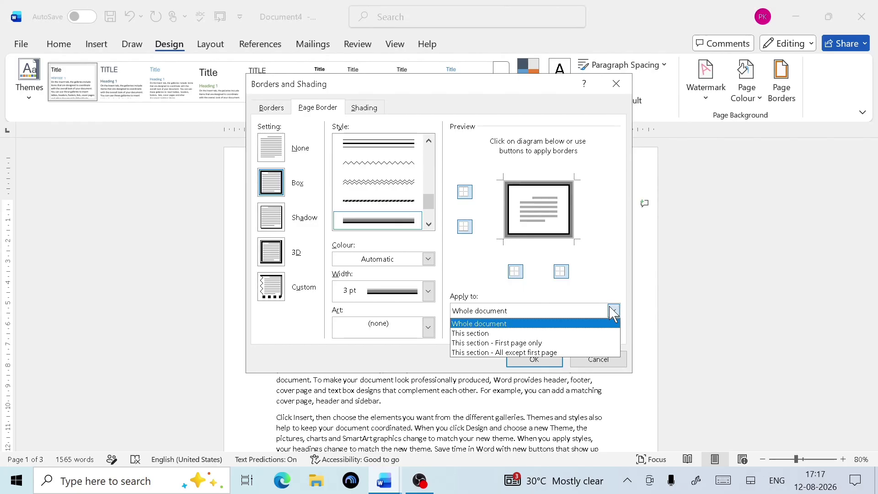
click(577, 352)
click(534, 359)
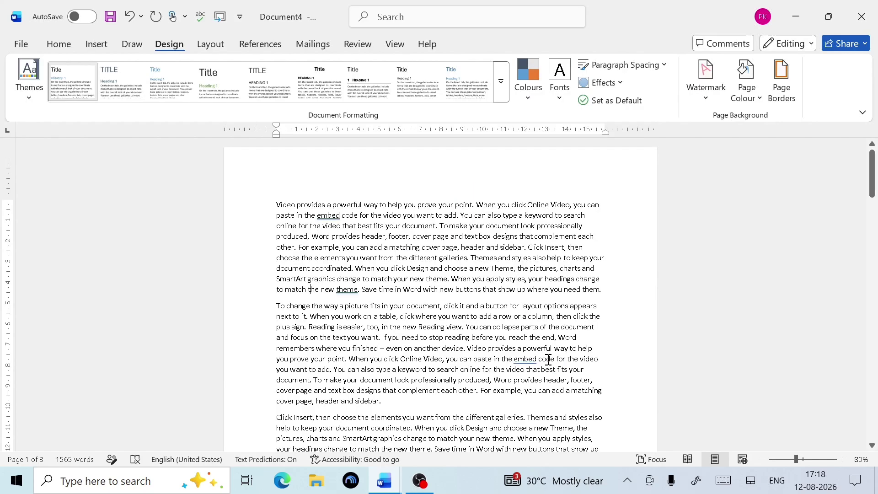
Step: Examine the page borders on all pages of the document and review the border's Apply to setting
scroll(489, 345, down, 10)
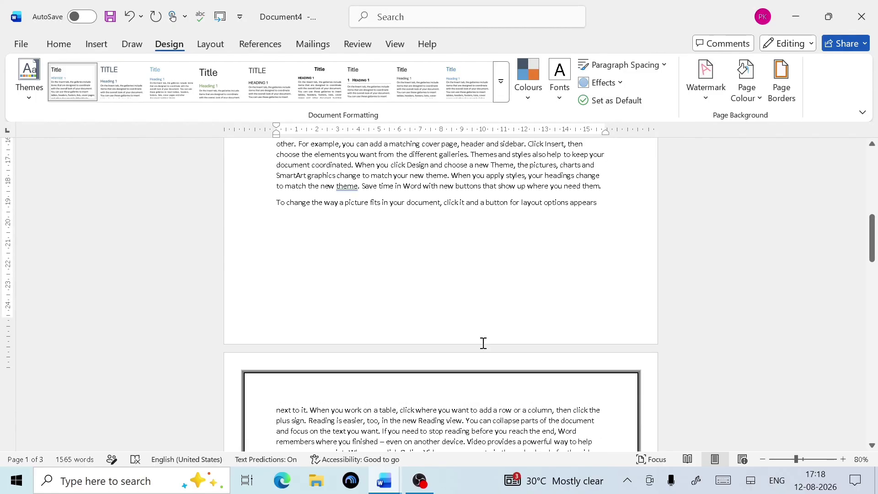
ctrl+scroll(500, 268, down, 2)
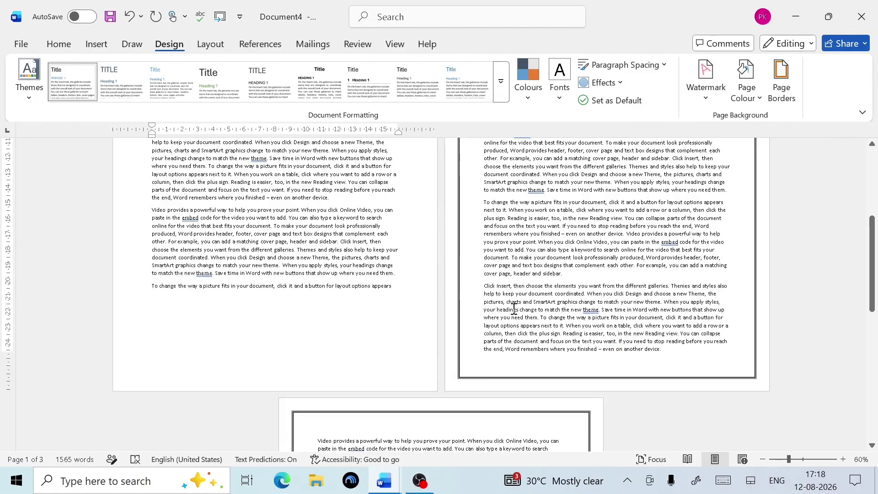
scroll(332, 307, down, 5)
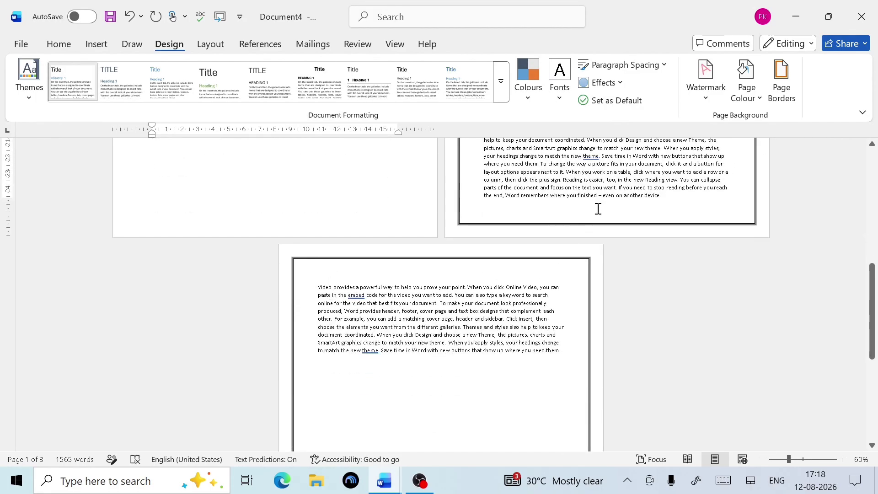
scroll(531, 448, down, 2)
scroll(512, 318, up, 8)
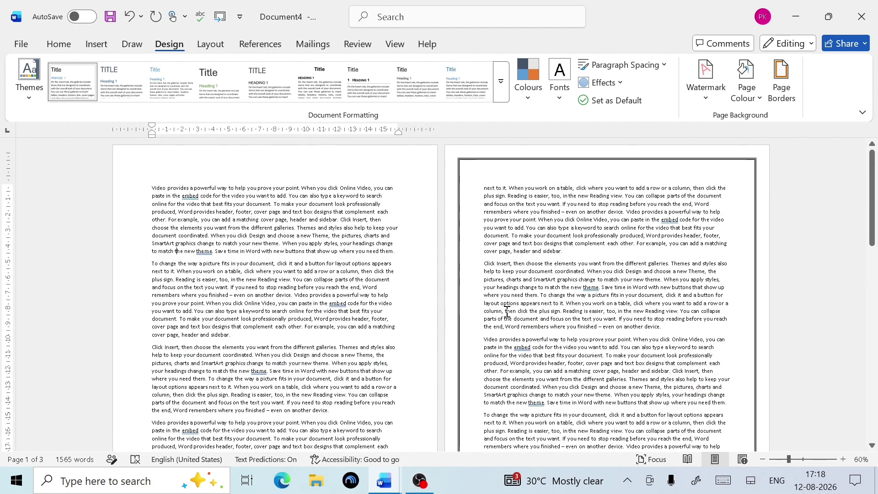
ctrl+scroll(508, 313, up, 2)
ctrl+scroll(506, 312, up, 3)
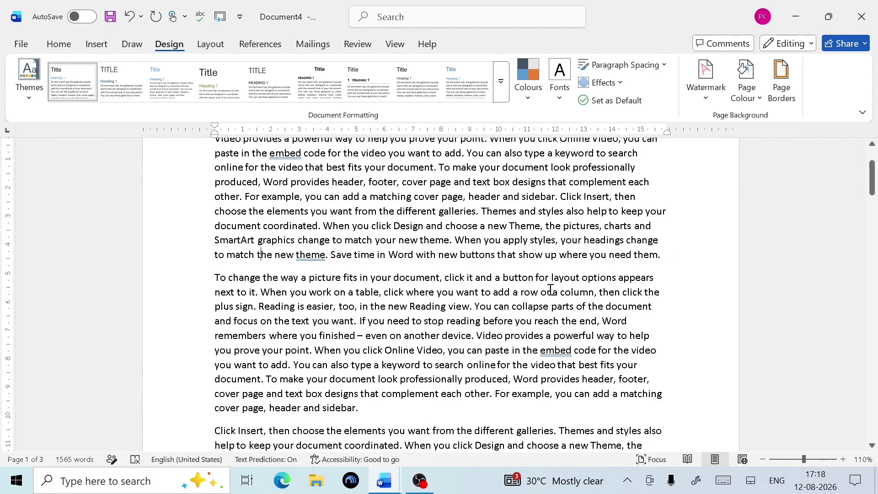
scroll(404, 391, up, 2)
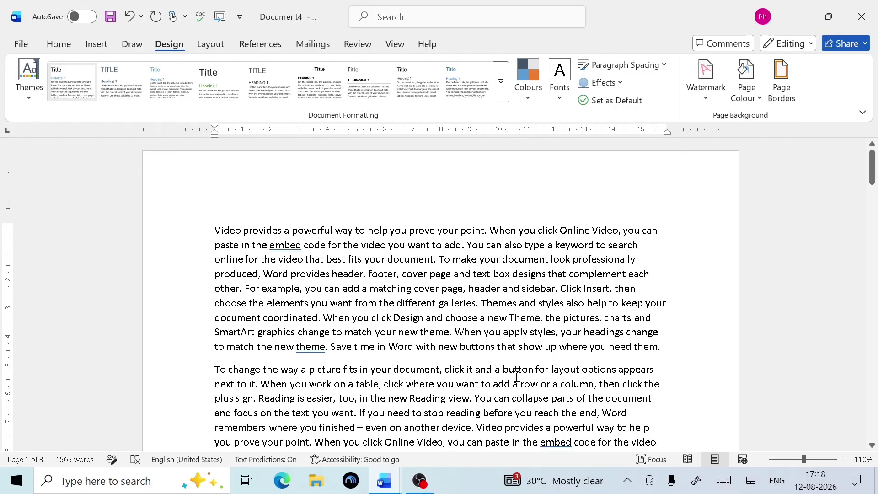
click(782, 87)
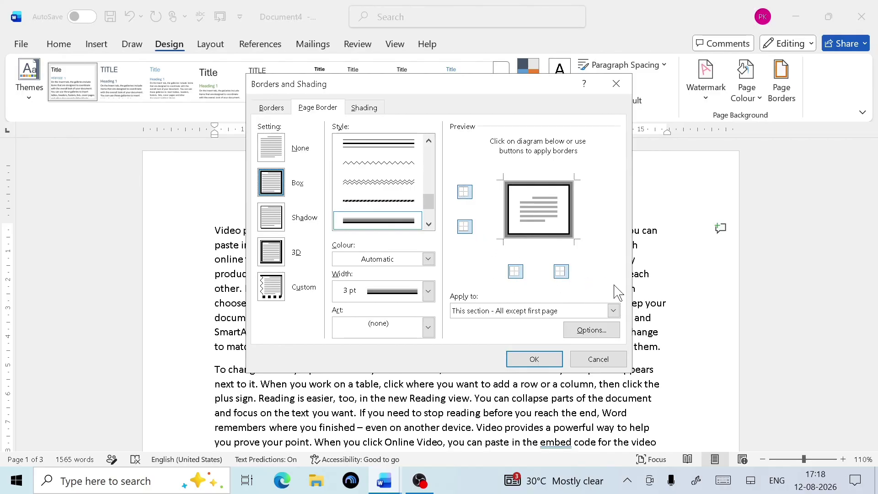
click(616, 83)
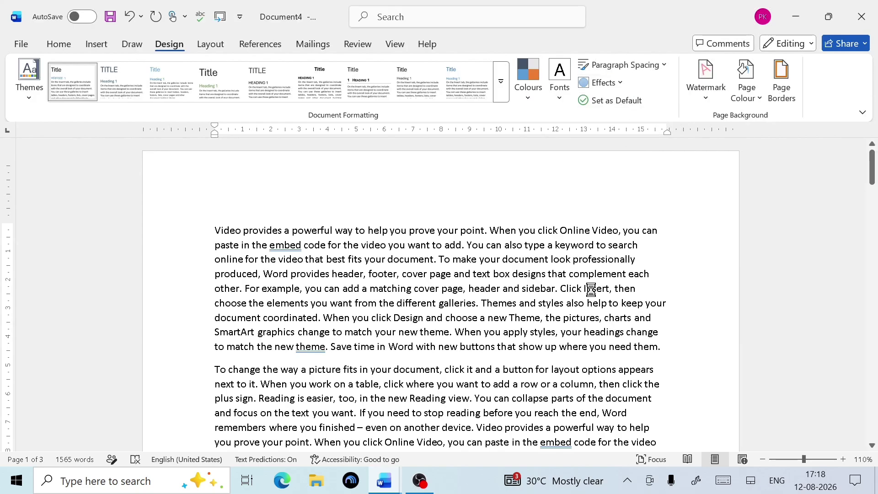
Step: Create a new blank document and choose a Box page border with the triple-line style that has a thick centre line
key(ctrl+n)
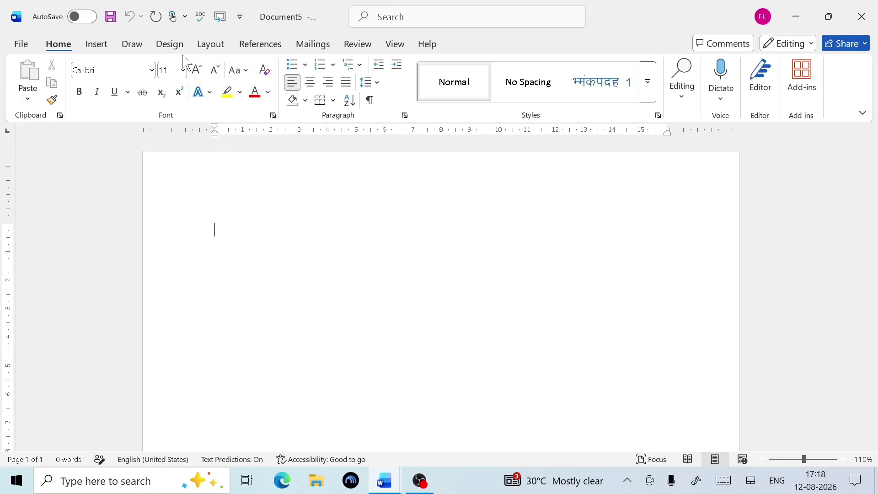
click(166, 46)
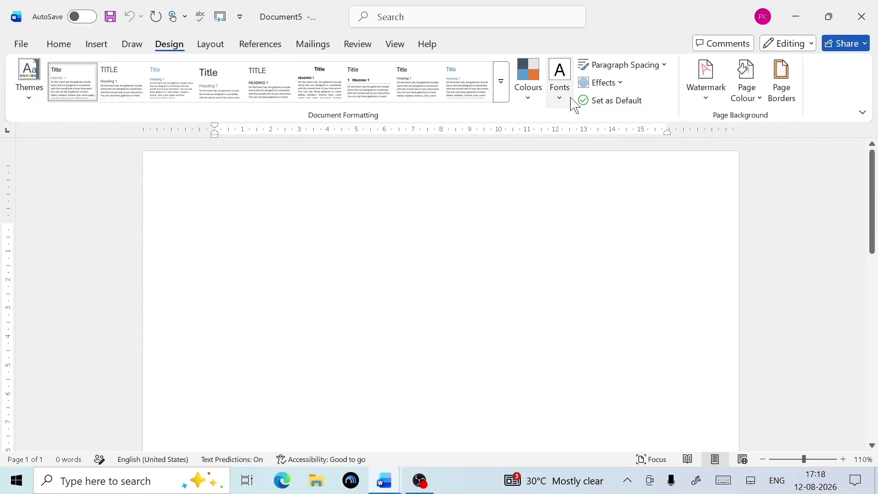
click(782, 89)
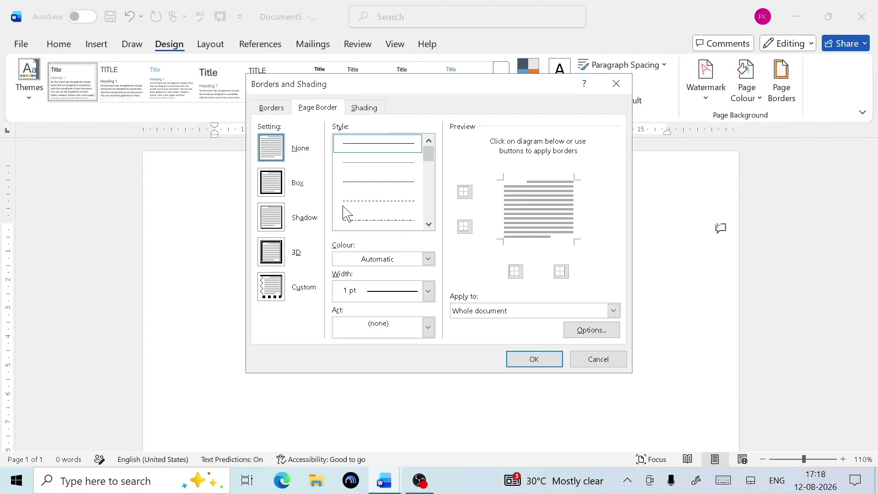
click(274, 192)
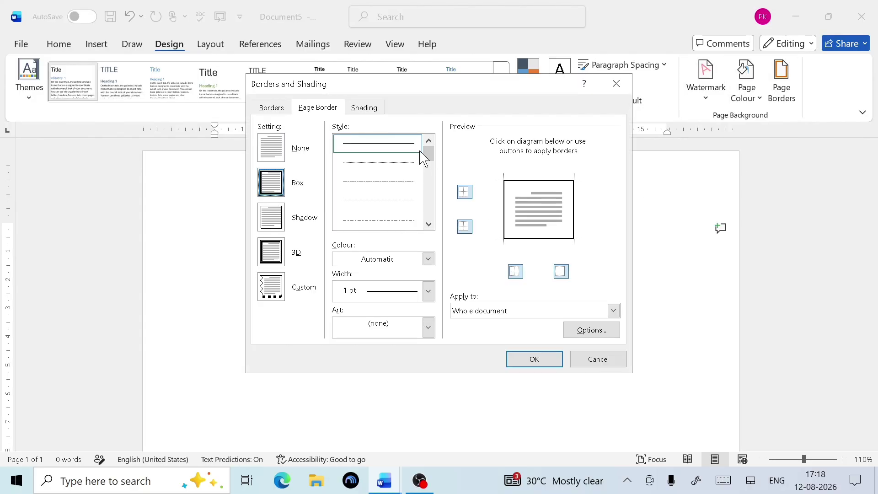
drag(426, 156, 430, 192)
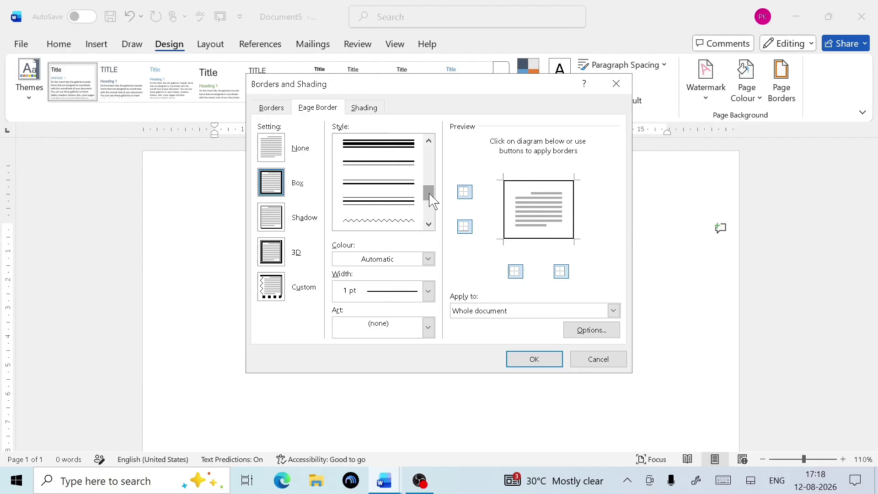
click(398, 146)
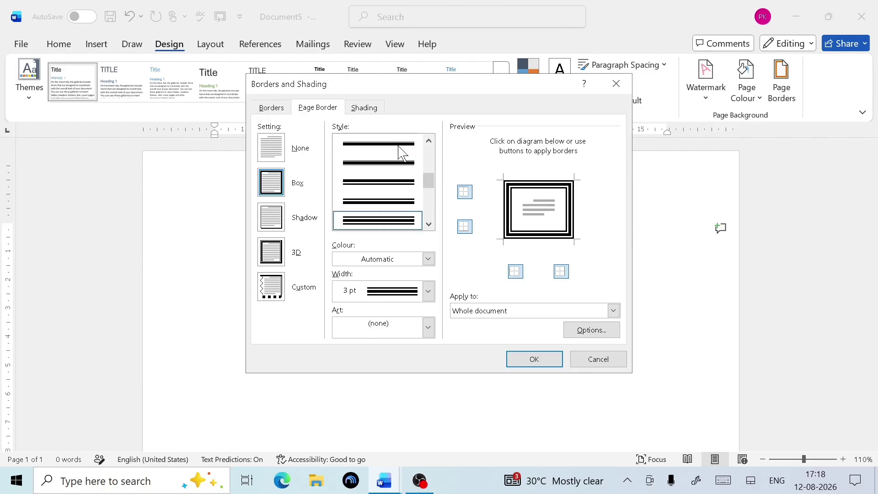
Step: Set the page border's colour to standard red and its width to 4 ½ pt, and apply it to the whole document
click(429, 258)
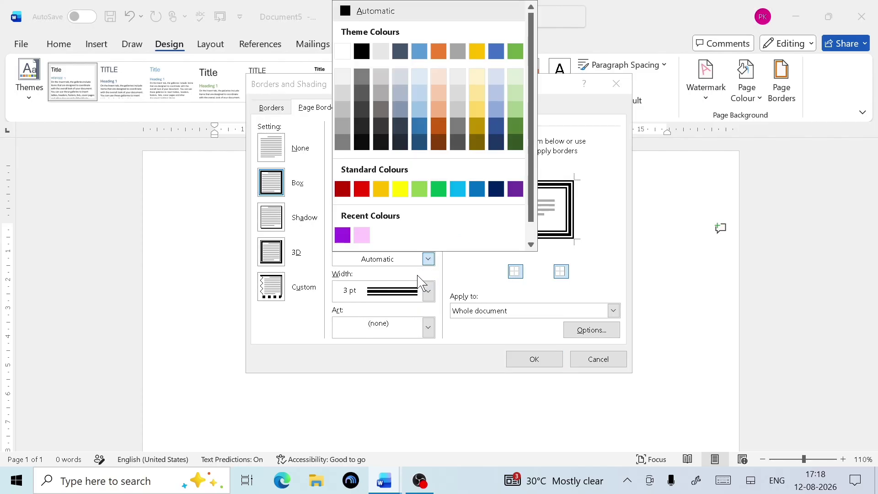
click(360, 188)
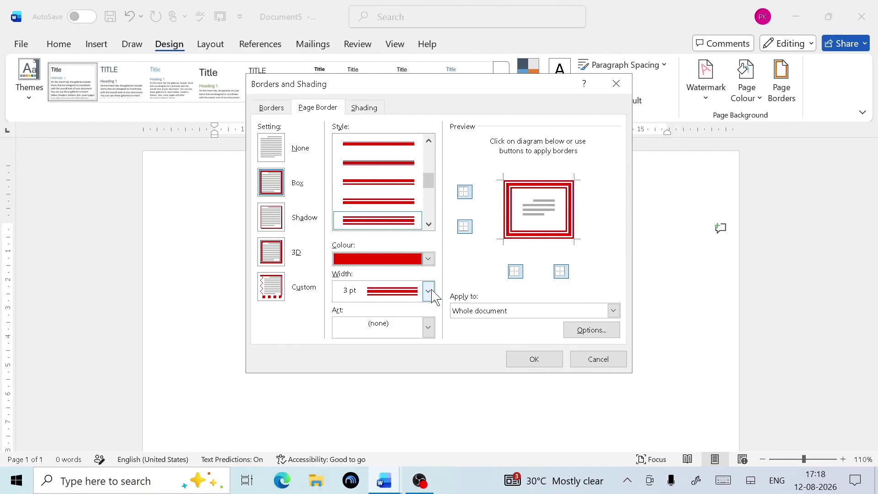
click(428, 292)
click(382, 250)
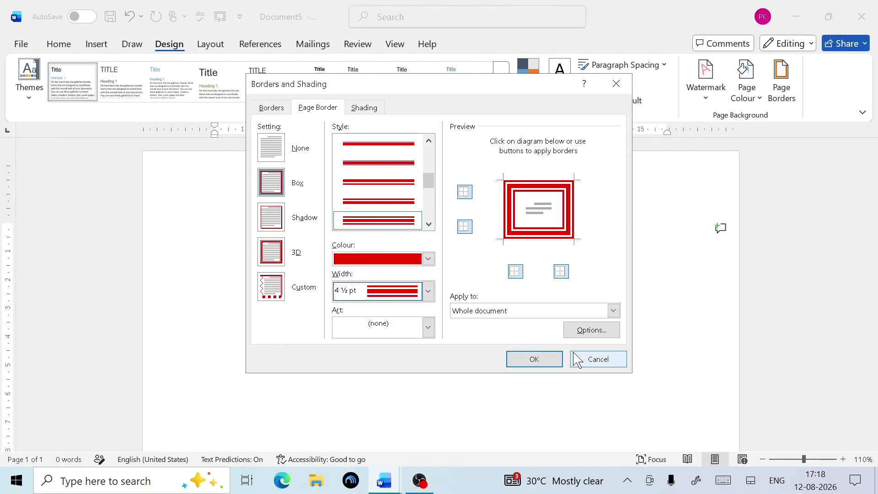
click(534, 359)
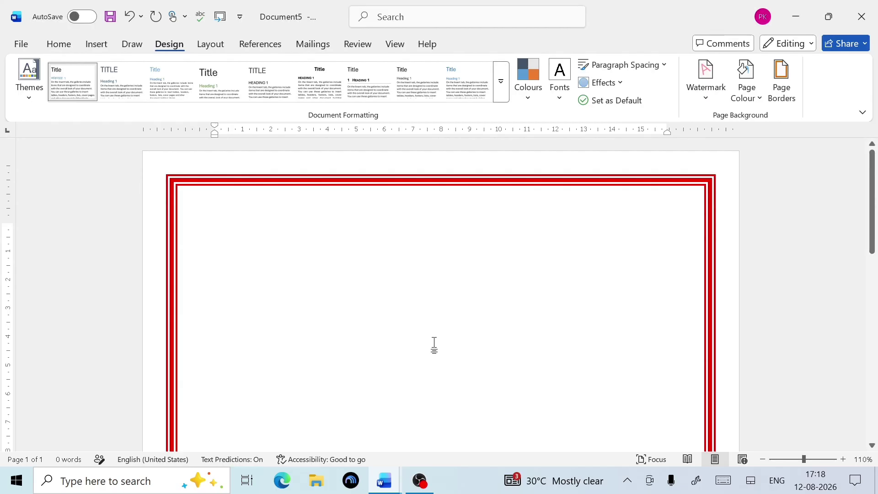
Step: Toggle the page border's top and bottom sides off and back on, then remove its left side and apply the change to the whole document
scroll(434, 343, down, 4)
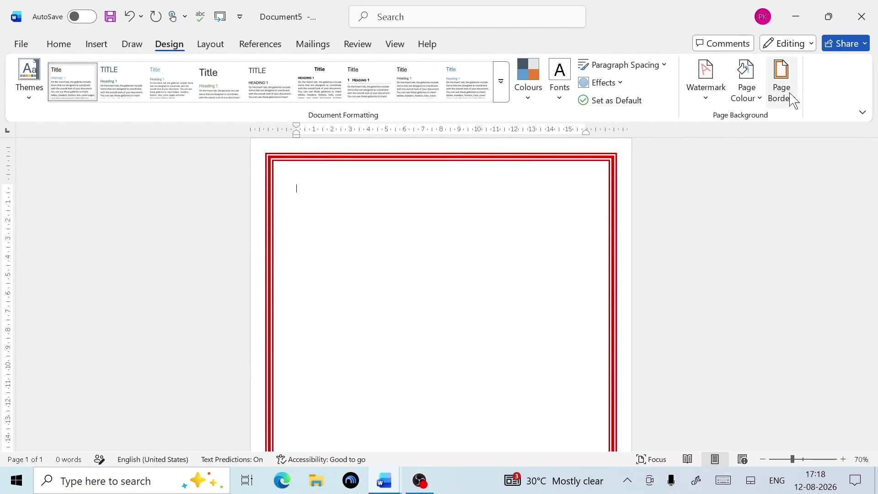
click(791, 105)
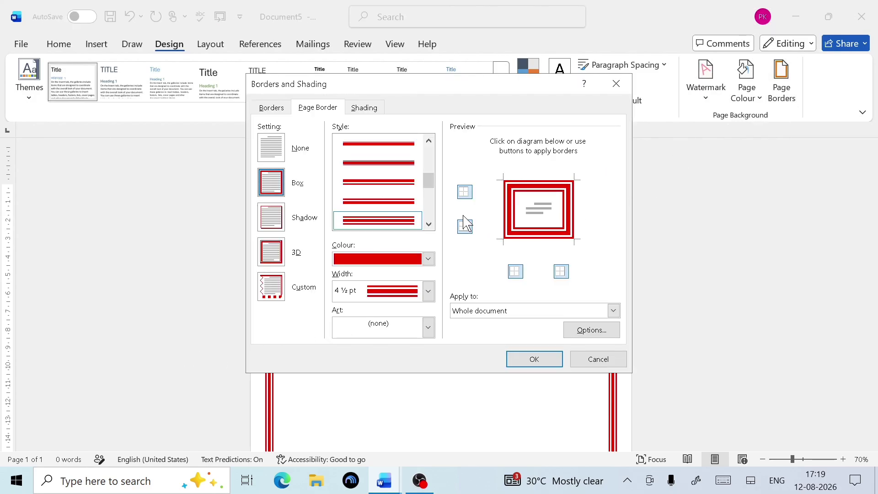
click(464, 192)
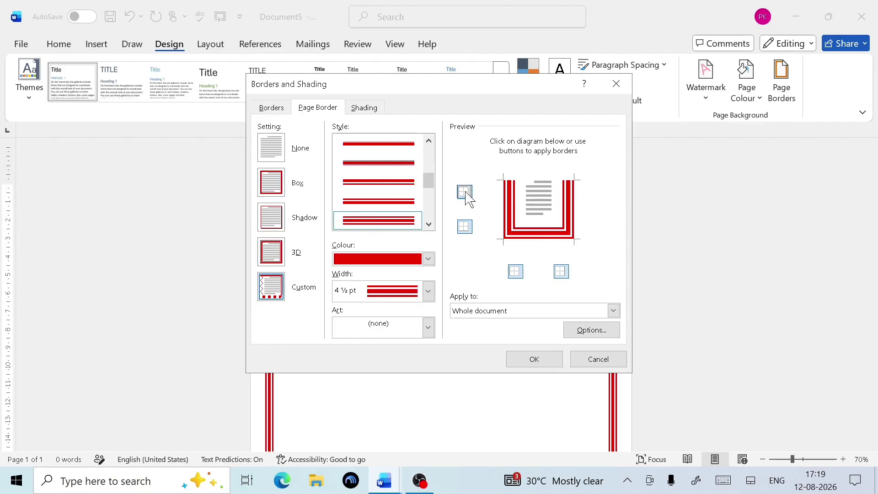
click(465, 192)
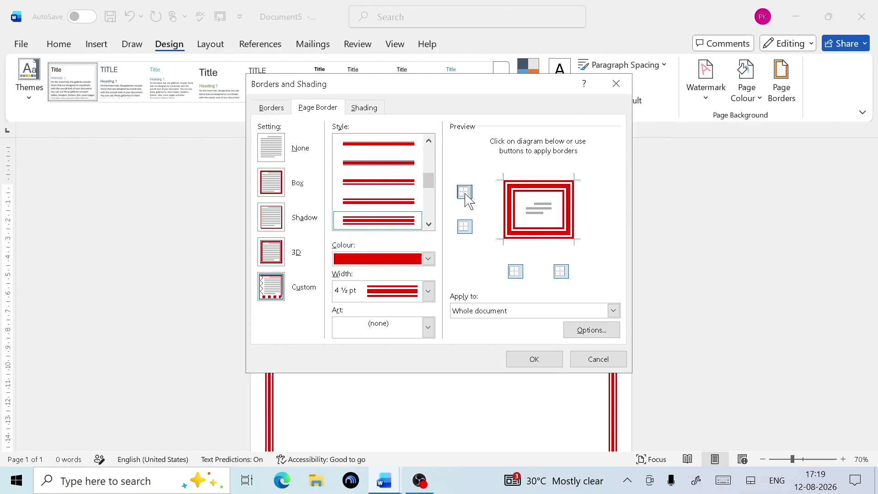
click(466, 227)
click(466, 228)
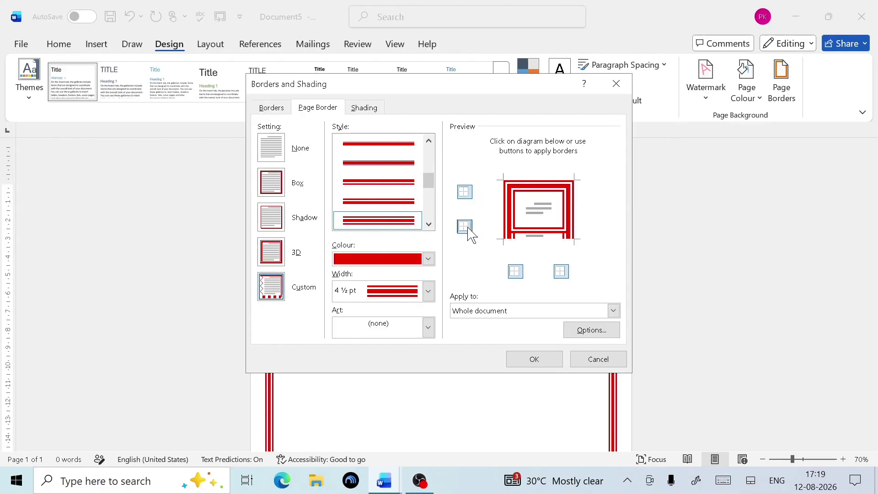
click(517, 270)
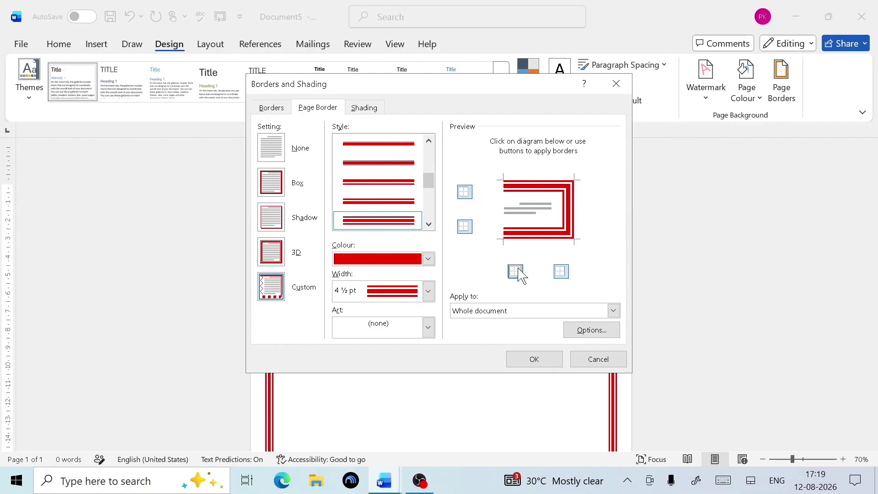
click(551, 360)
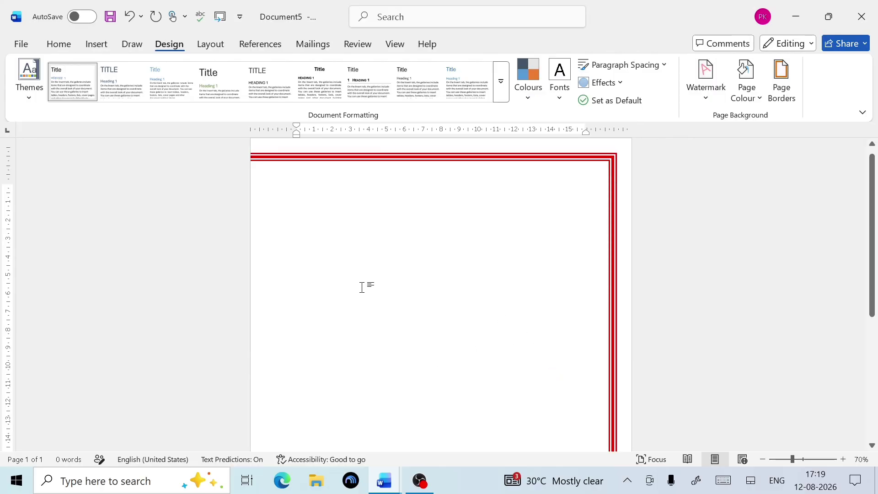
Step: Remove the right side of the page border, apply the change and check the whole page
click(785, 100)
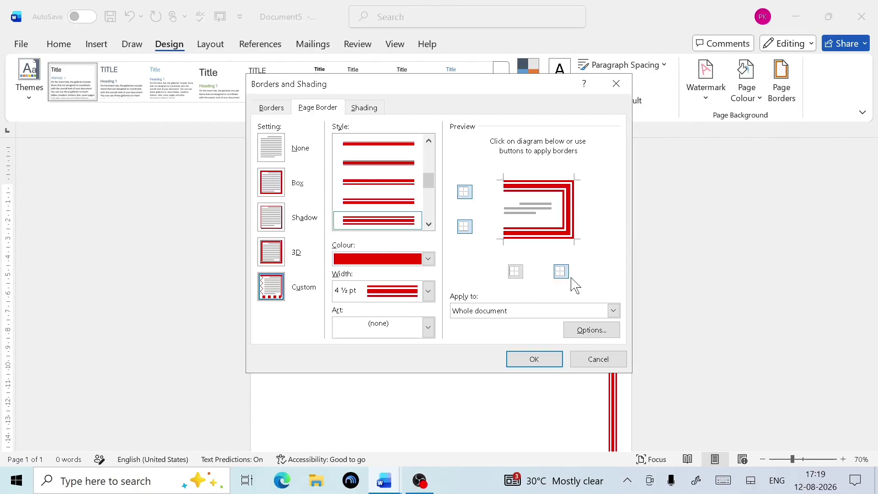
click(561, 272)
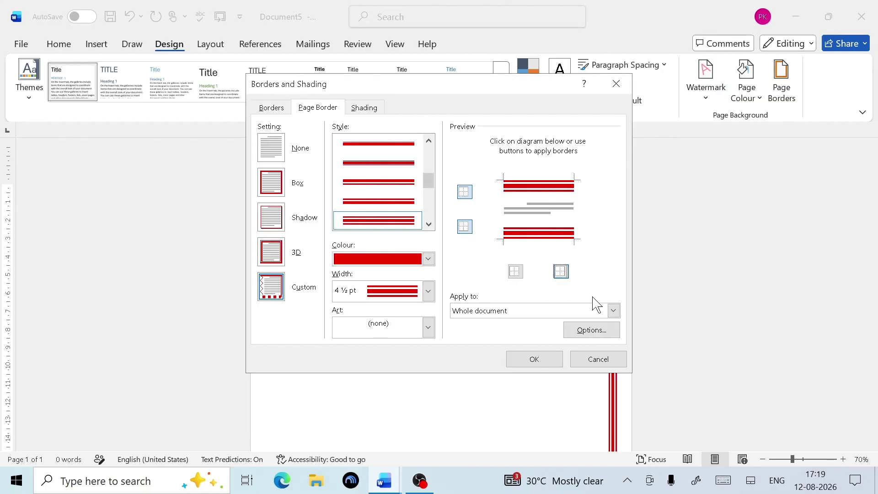
click(538, 362)
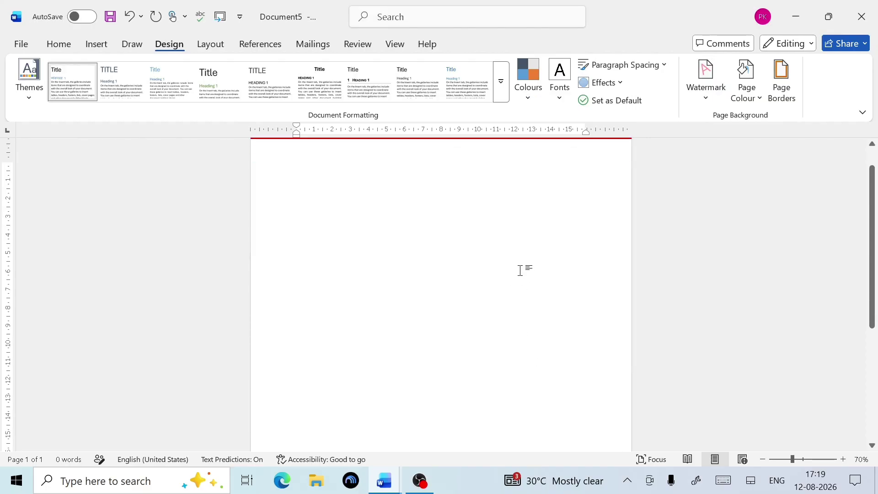
scroll(520, 270, down, 10)
ctrl+scroll(519, 271, down, 2)
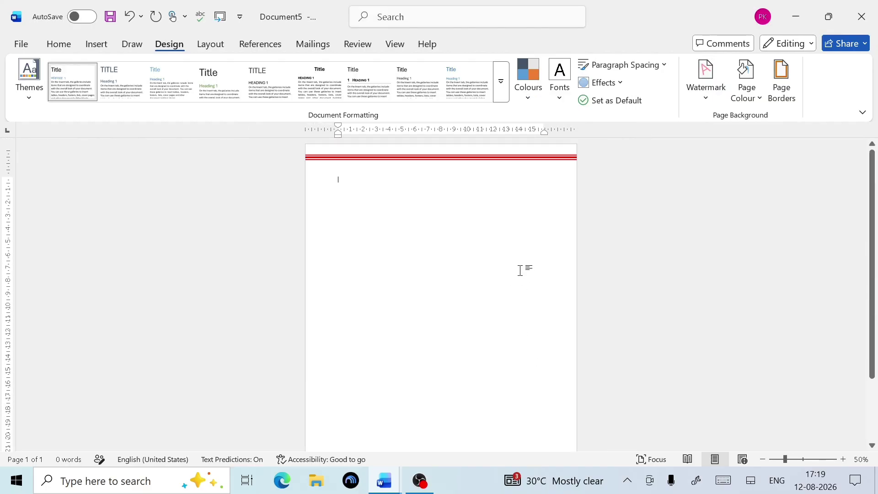
ctrl+scroll(520, 271, down, 1)
ctrl+scroll(520, 270, up, 4)
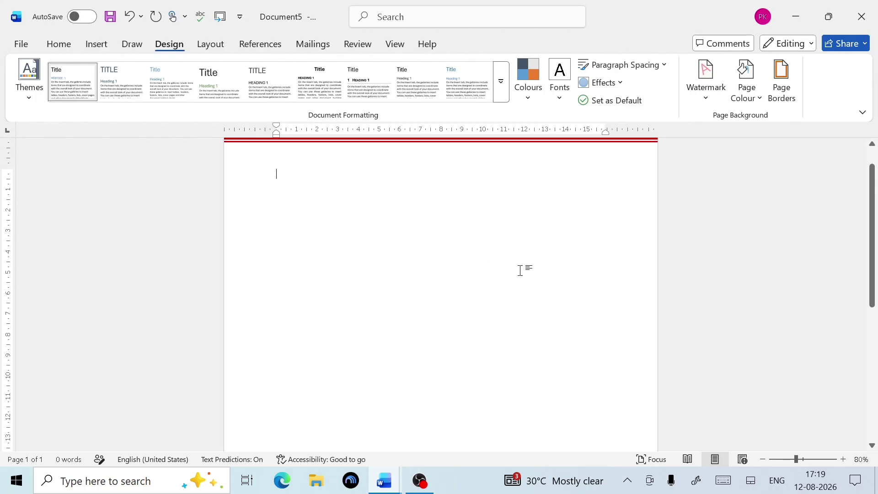
ctrl+scroll(520, 270, down, 1)
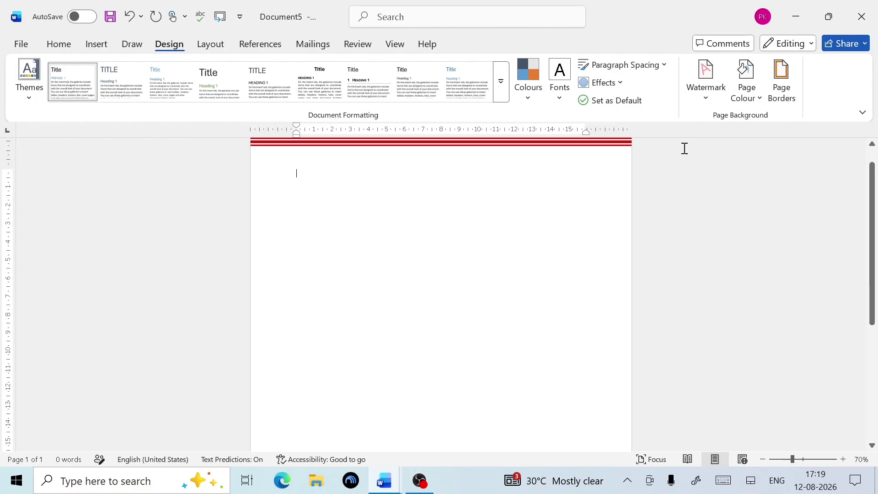
Step: Remove the top side of the page border, apply the change and check the page
click(781, 87)
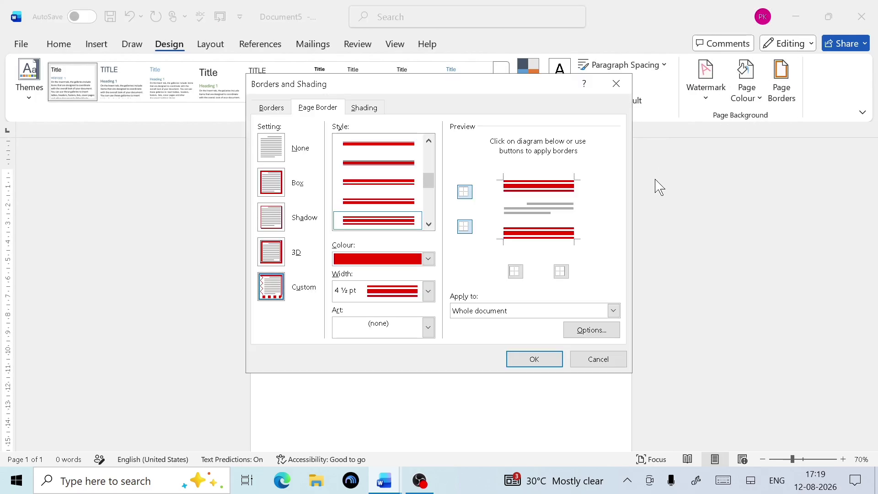
click(465, 192)
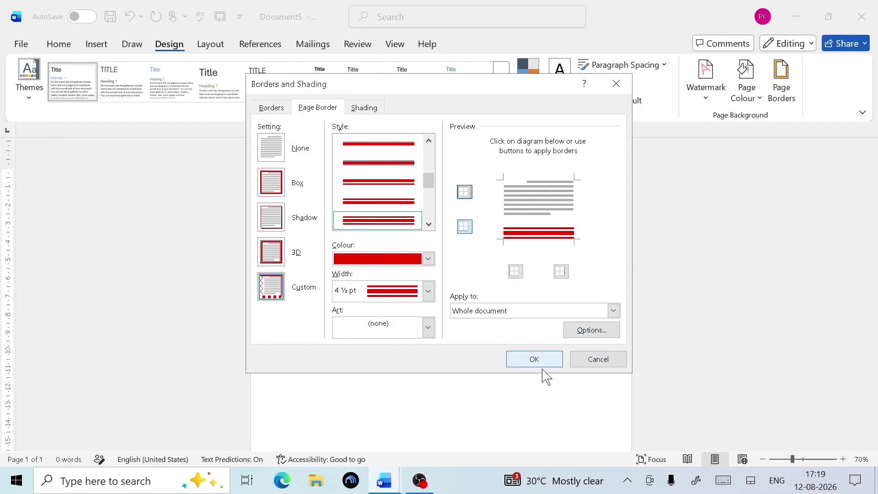
click(534, 359)
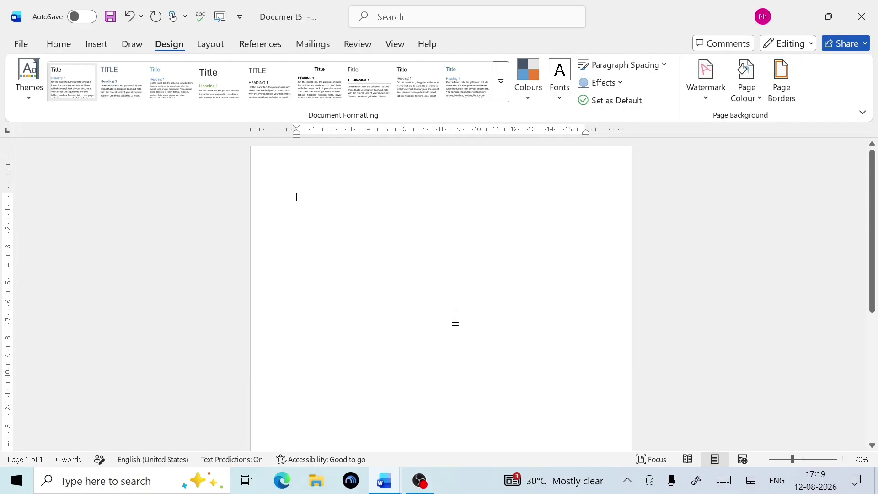
scroll(455, 318, down, 5)
scroll(454, 317, up, 5)
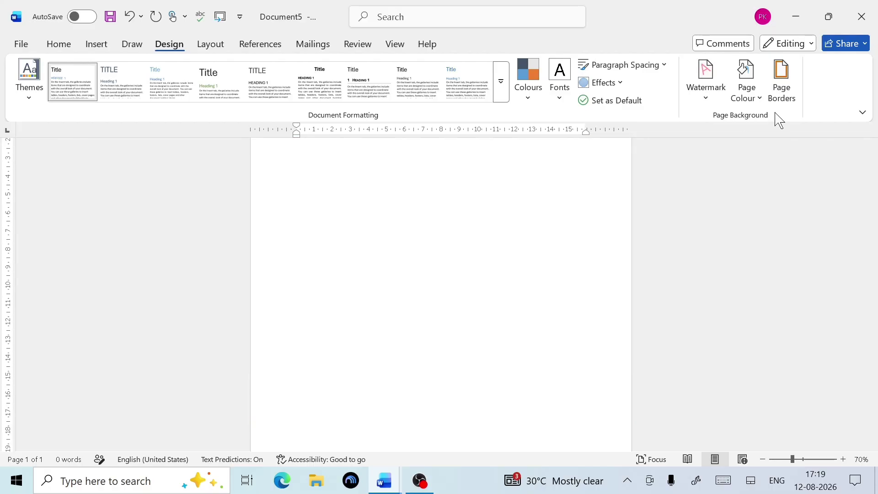
Step: Remove the bottom side of the page border, apply the change and review the page border settings
click(782, 87)
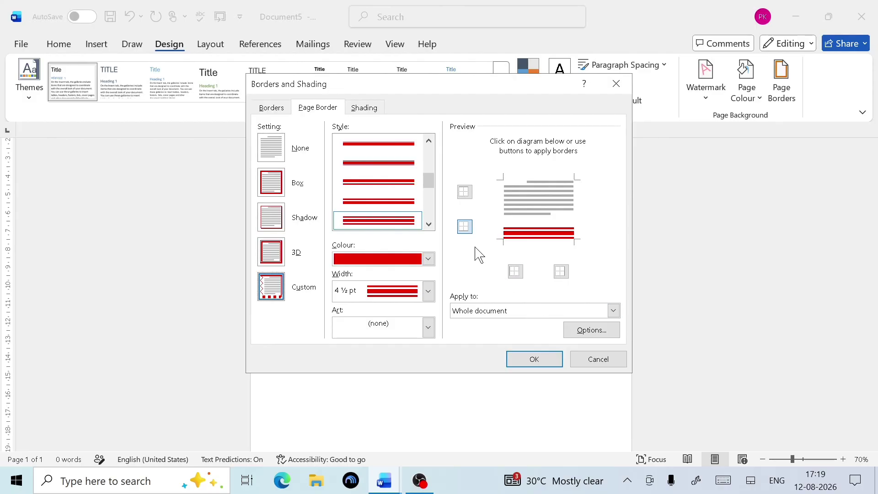
click(466, 227)
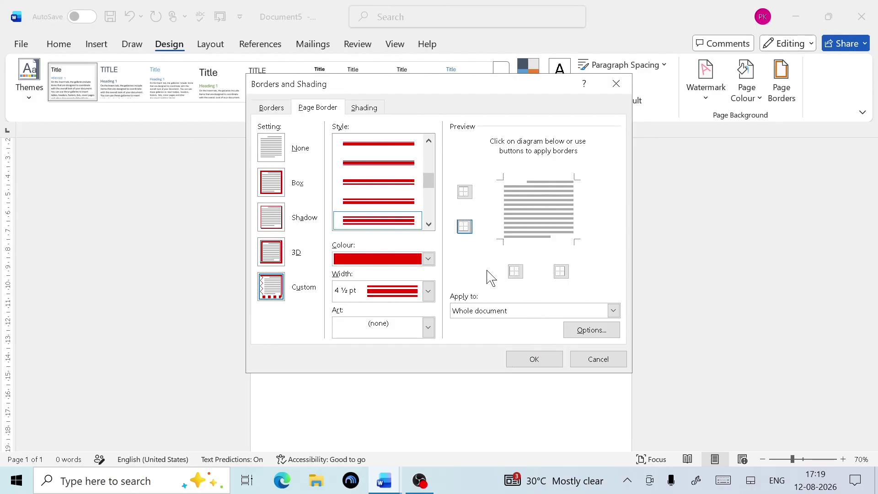
click(551, 360)
scroll(425, 353, down, 5)
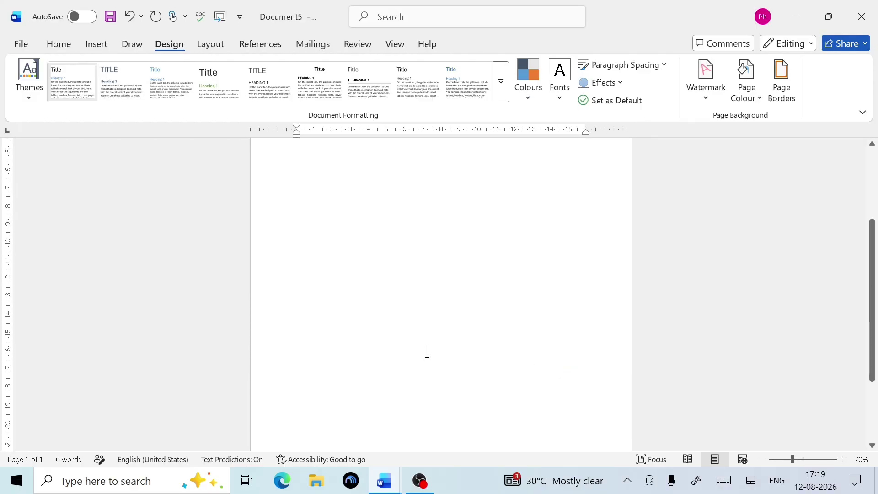
scroll(437, 333, up, 5)
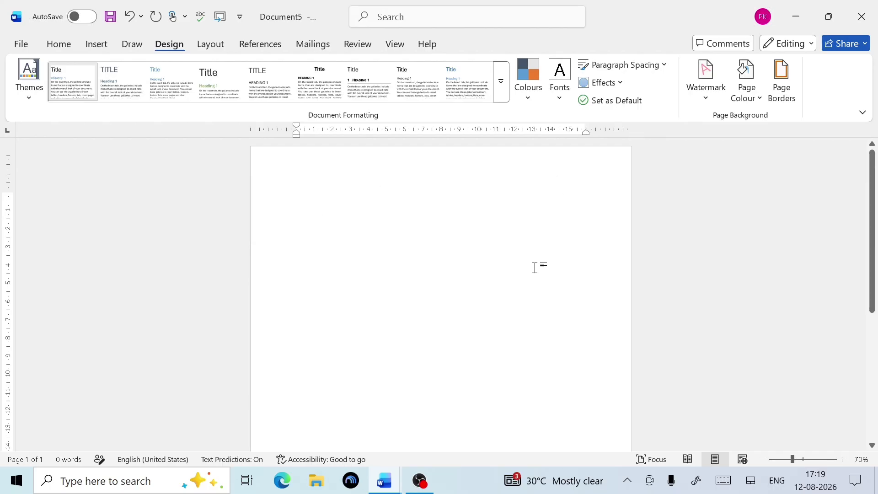
click(787, 95)
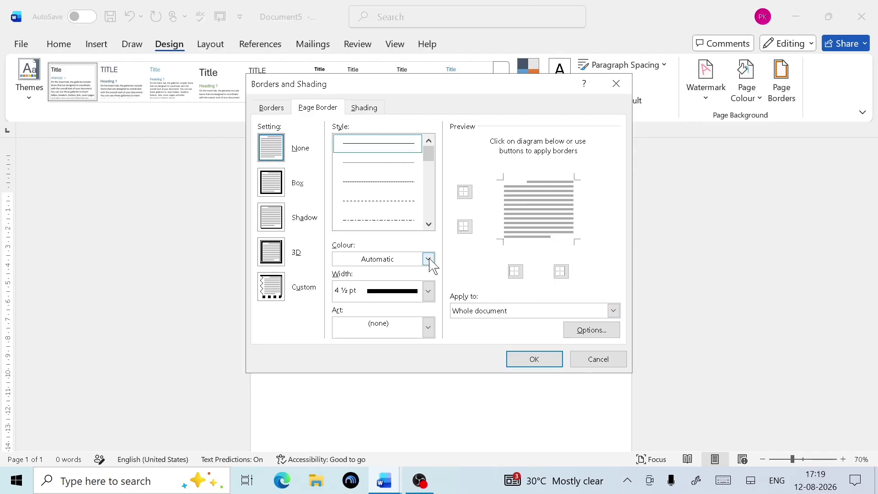
click(530, 359)
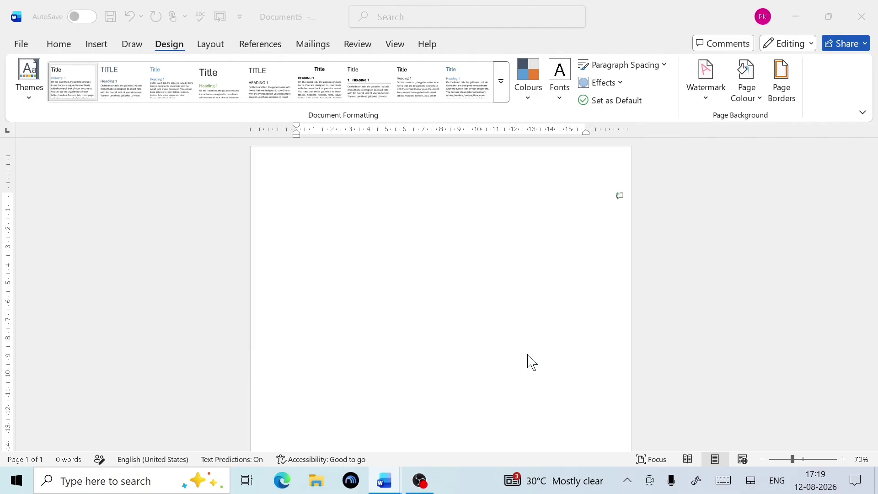
Step: Apply a 4 ½ pt Box page border in the triple-line style with a thick centre line and automatic colour to the whole document
click(755, 94)
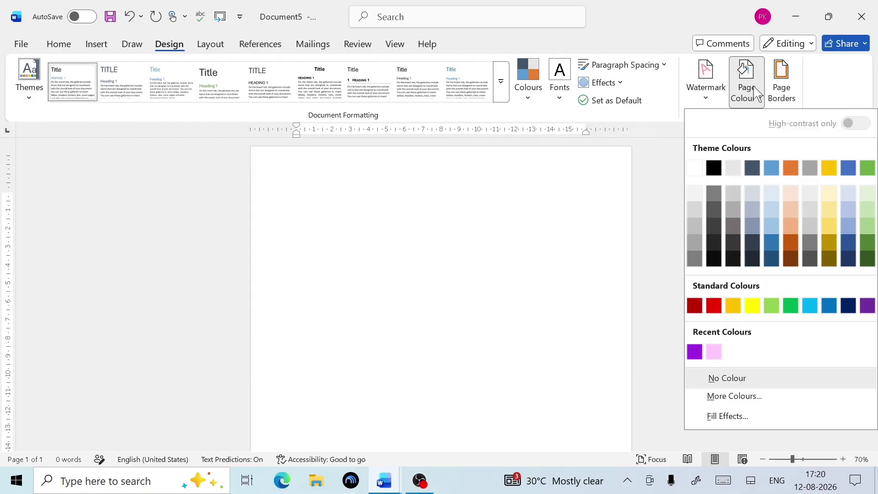
click(783, 104)
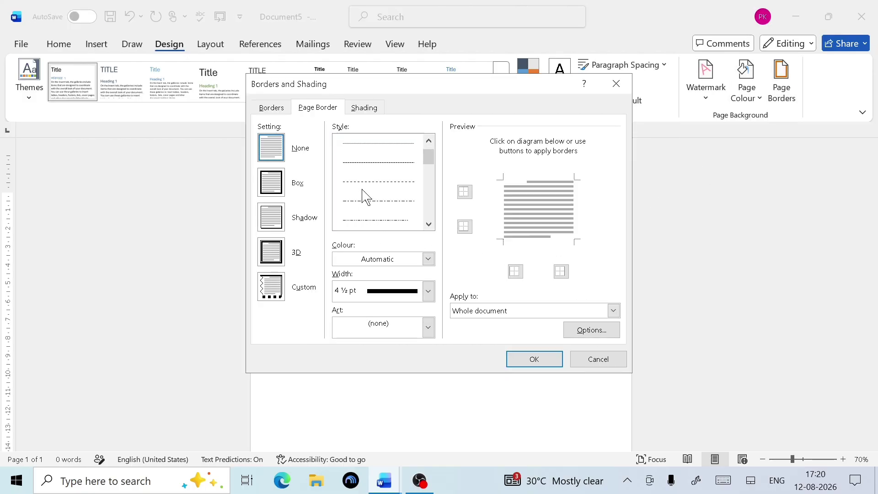
scroll(368, 192, down, 3)
click(386, 165)
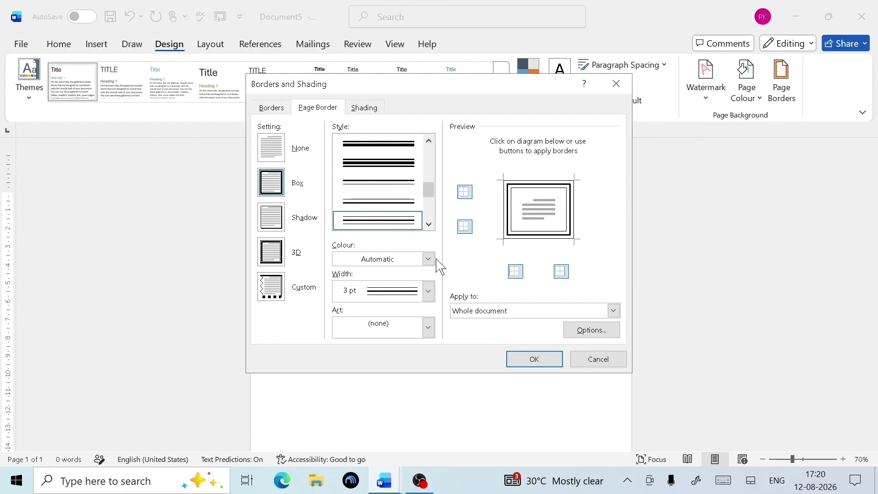
click(384, 166)
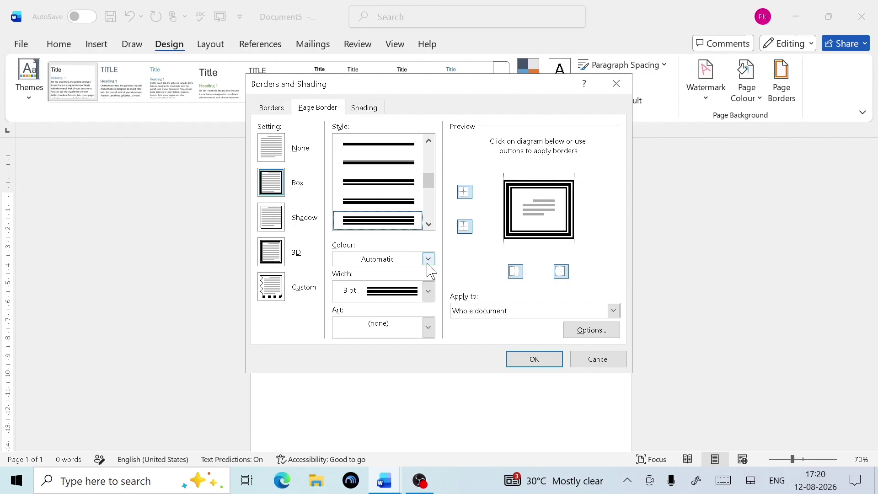
click(428, 291)
click(389, 251)
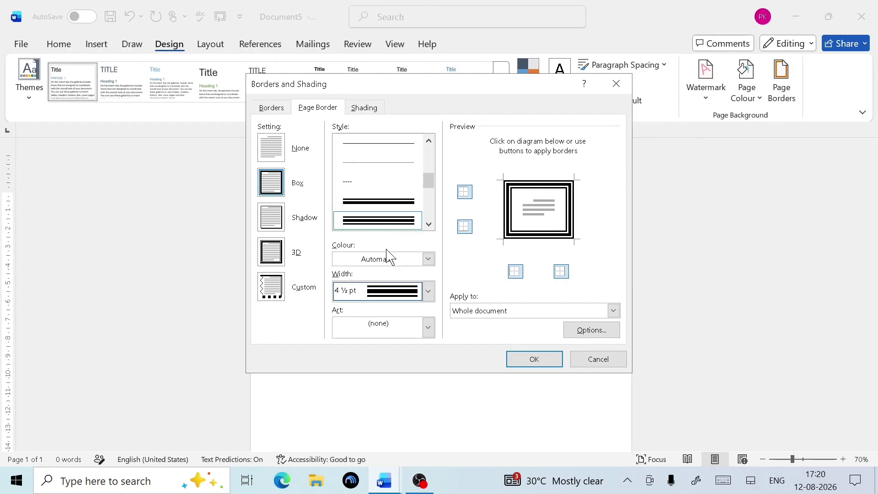
click(533, 359)
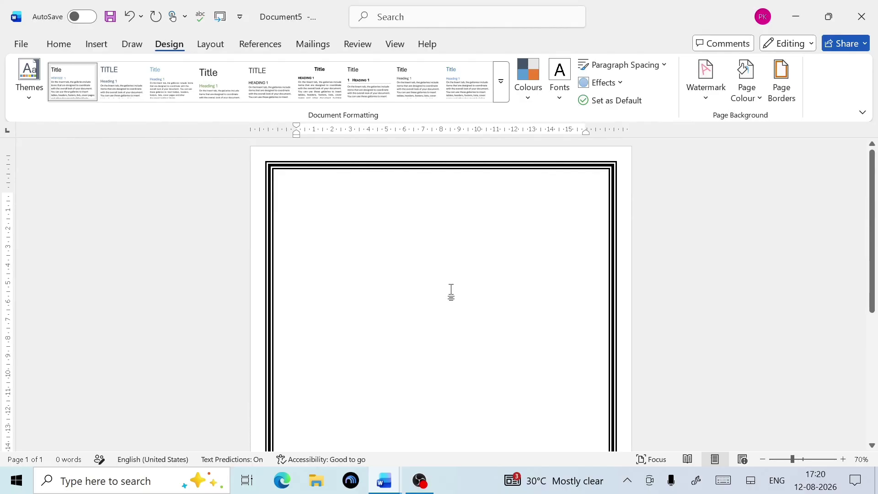
Step: Remove the top and bottom sides of the black page border, apply the change and check the page
scroll(451, 293, up, 1)
click(782, 96)
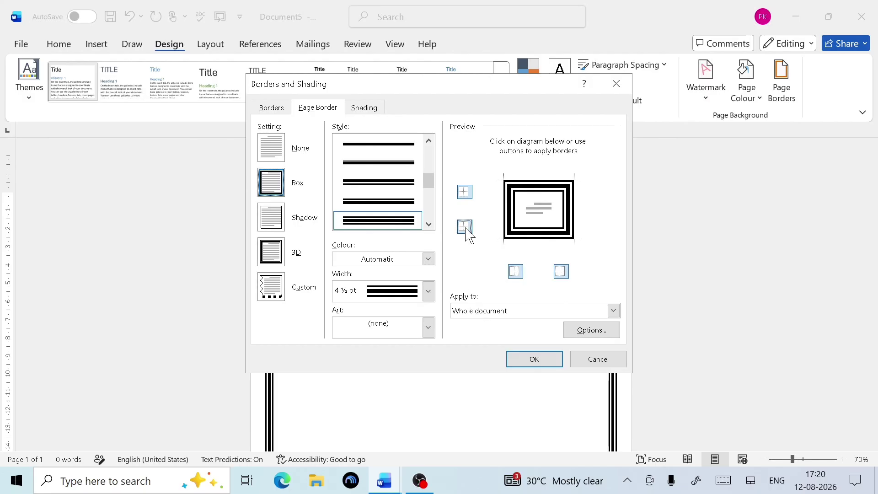
click(465, 192)
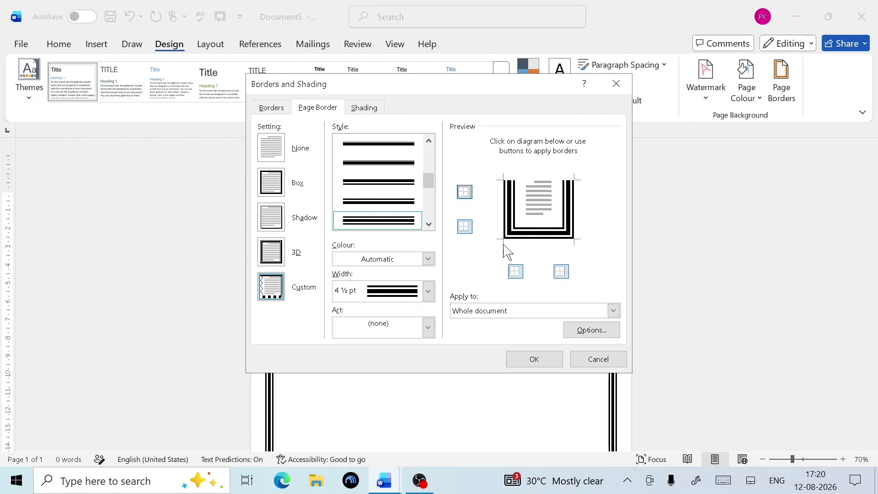
click(465, 227)
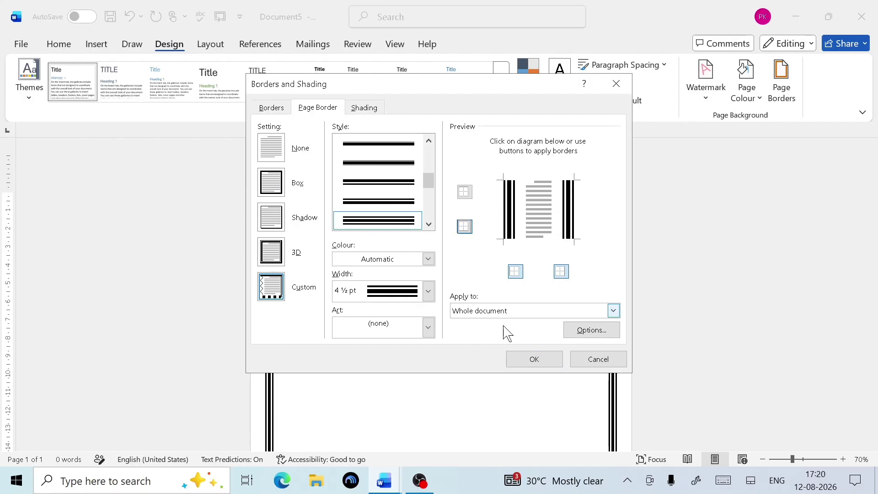
click(532, 360)
scroll(472, 330, down, 5)
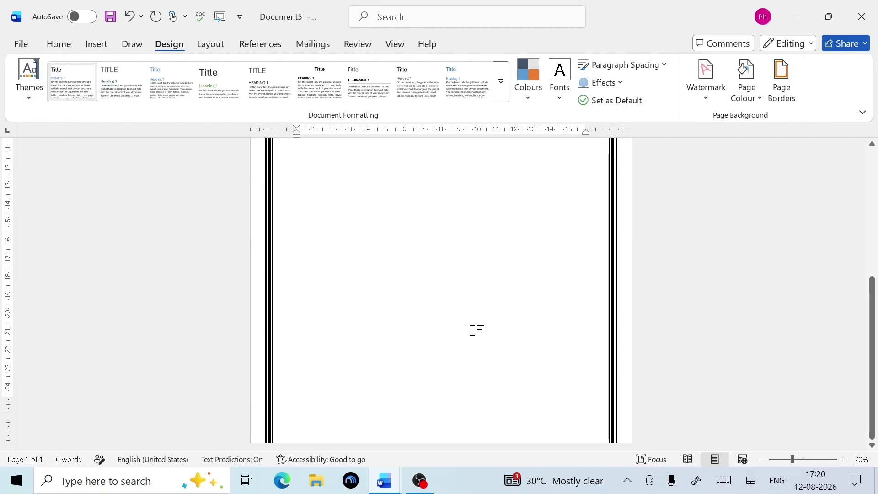
scroll(475, 330, up, 5)
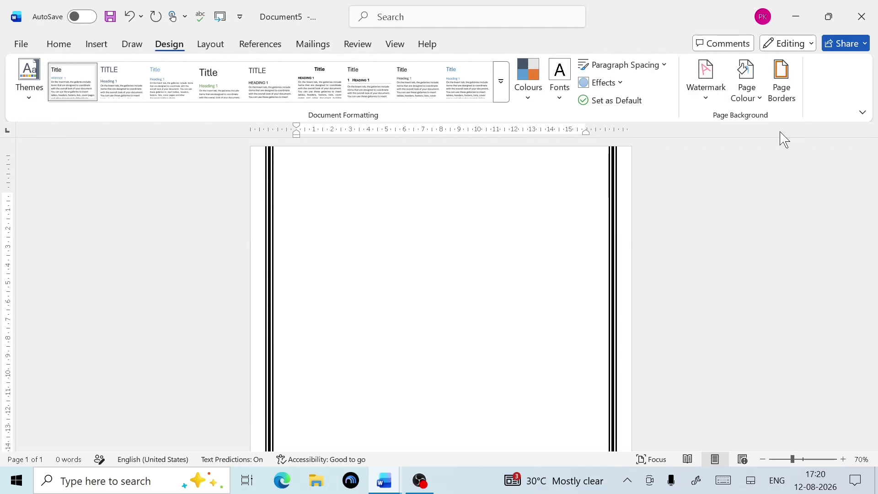
Step: Apply a light blue standard-colour shading fill to the current paragraph
click(785, 101)
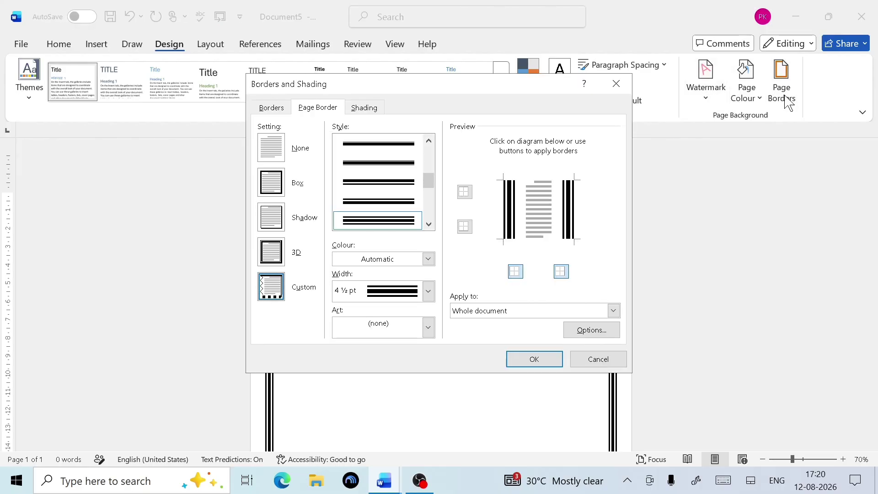
click(379, 110)
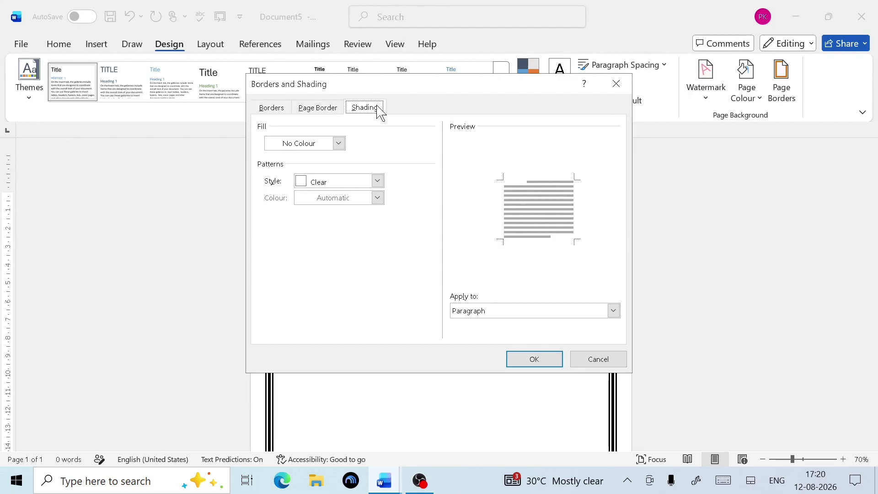
click(339, 144)
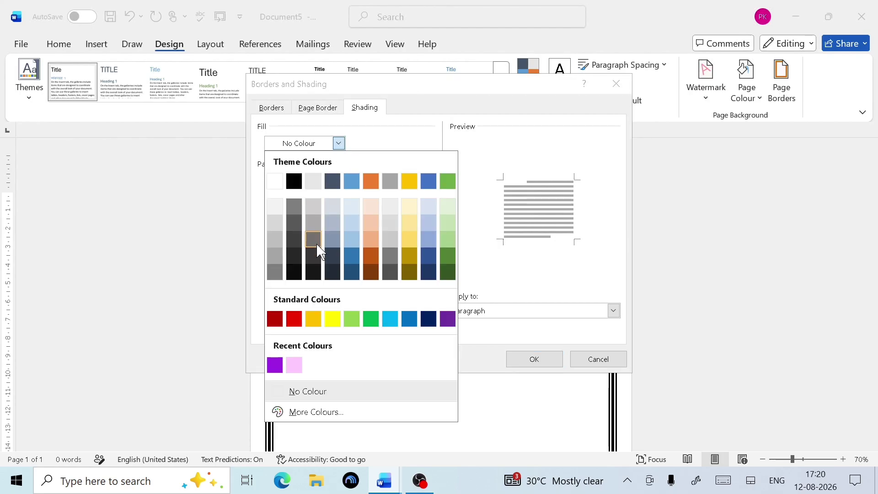
click(389, 319)
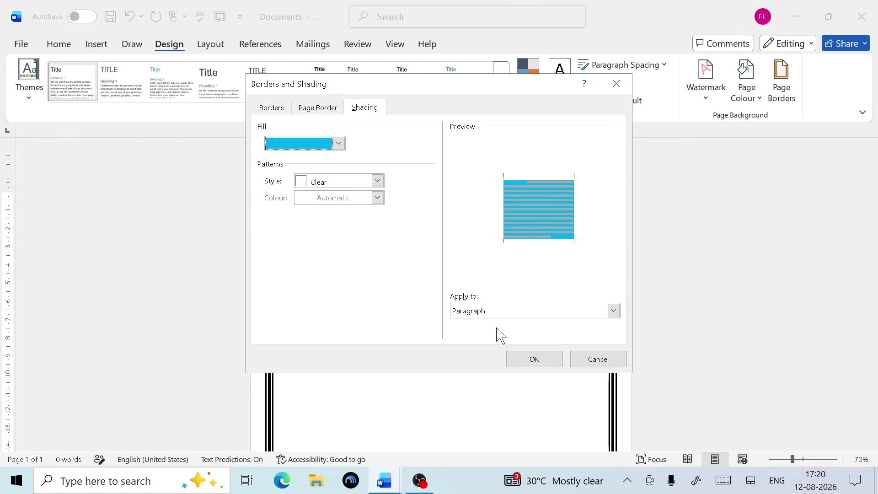
click(534, 359)
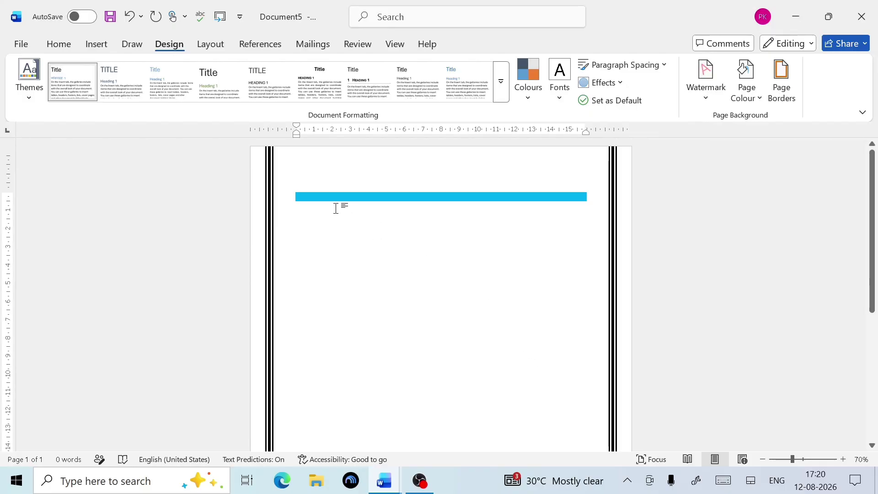
Step: Enter COMPUTER TECH ZONE in the shaded paragraph and add several blank lines below it
text(cOM)
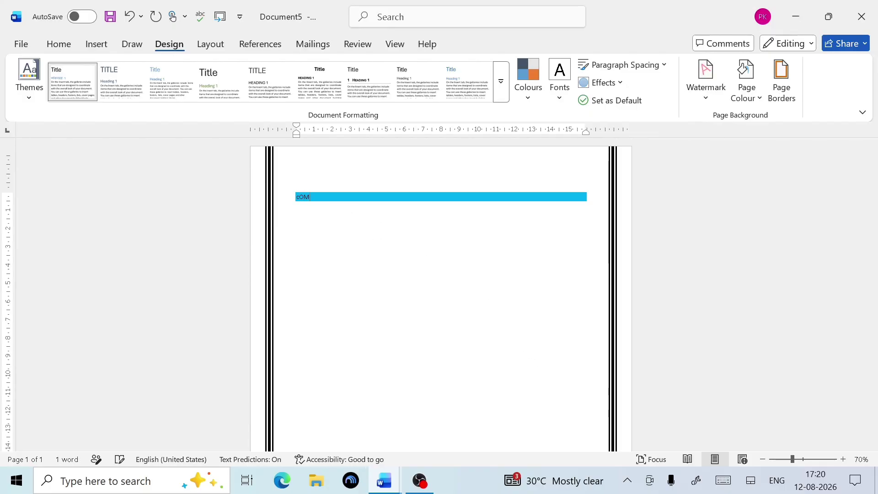
text(coMP)
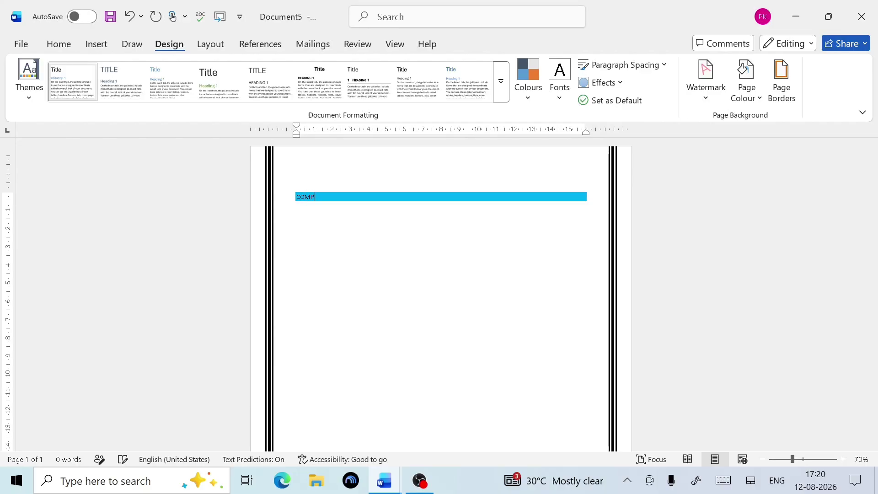
text(UTER)
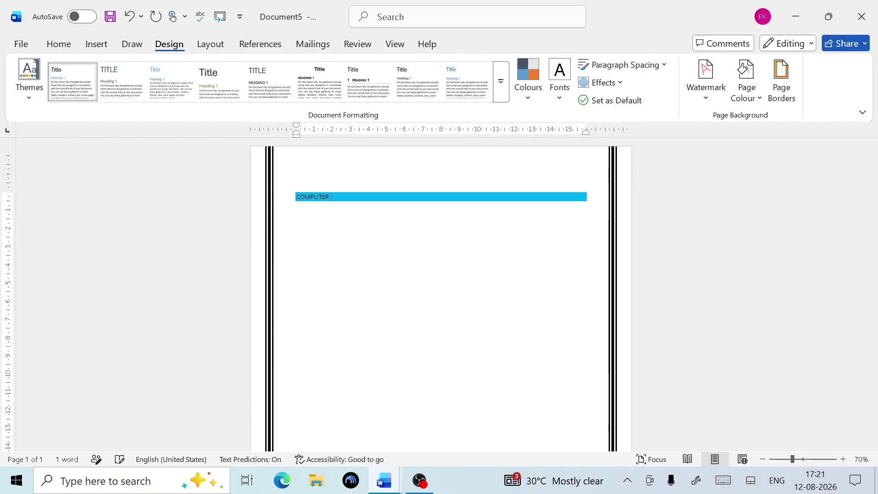
text( TECH)
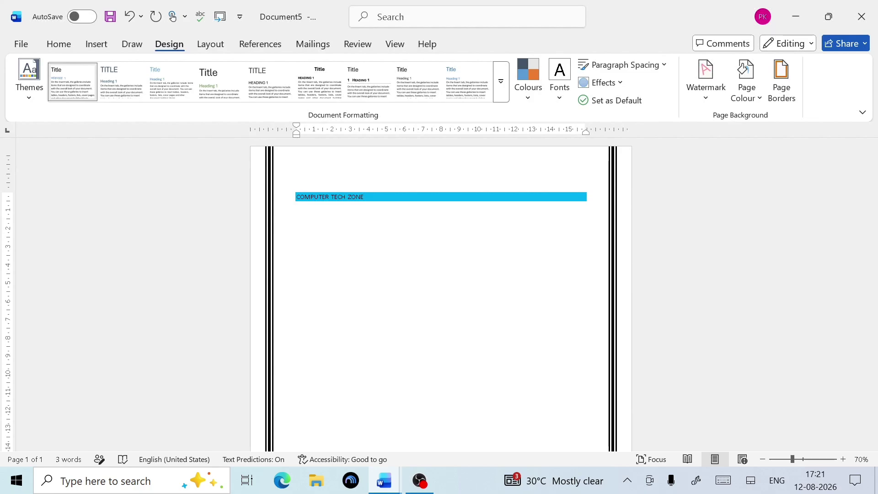
text( ZONE)
key(Return)
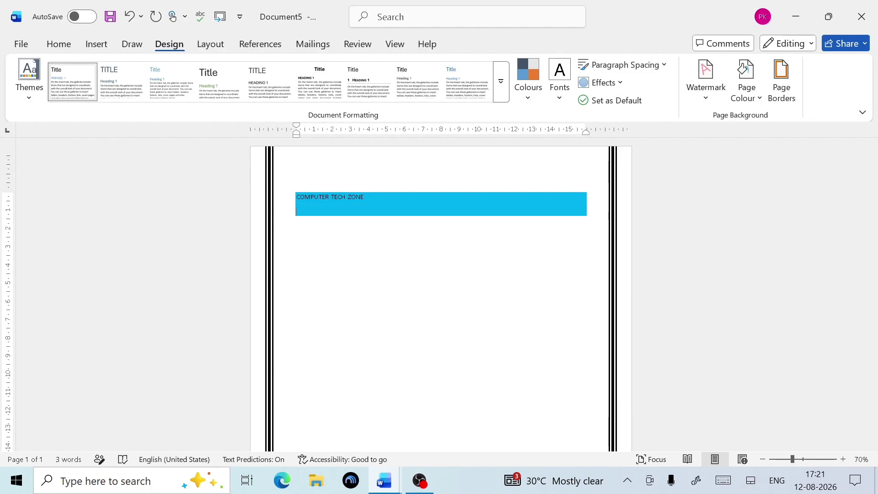
key(Return)
key(Return)
key(Return)
key(Return)
key(Return)
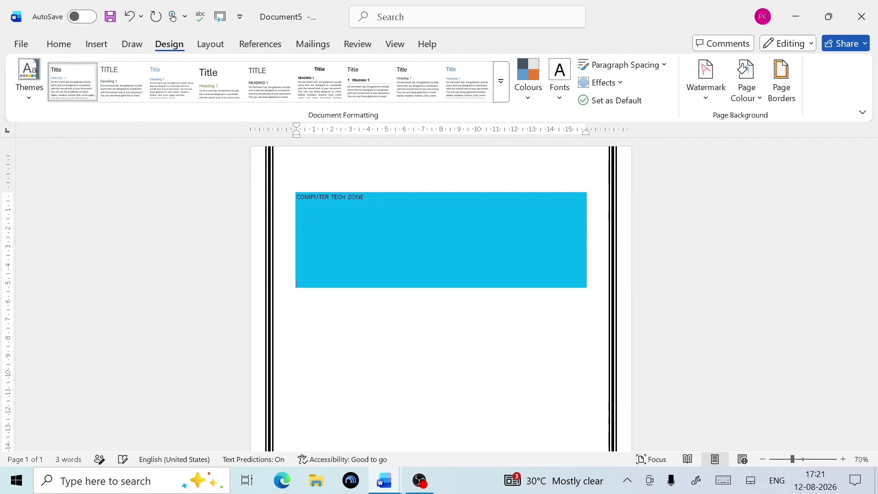
Step: Enter the filler lines DJFLJADFLK and JJKJ in the shaded area, with blank lines after each
text(DJFLJADFLK)
key(Return)
key(Return)
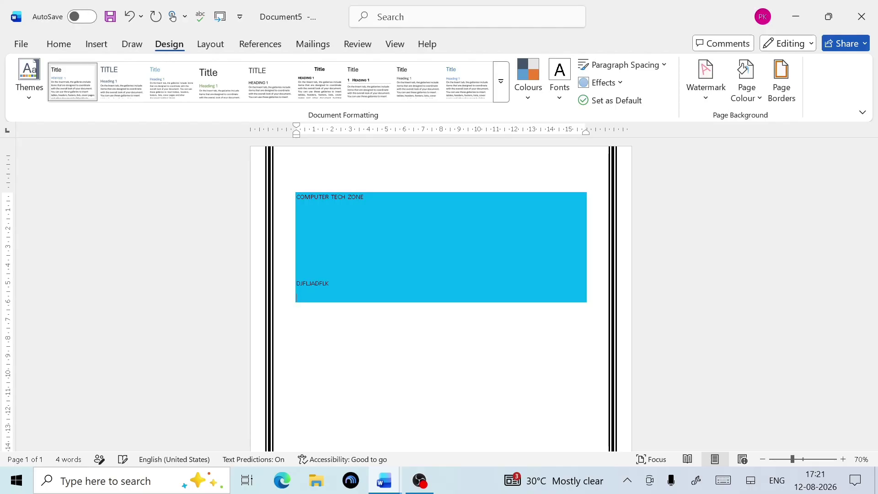
text(JJKJ)
key(Return)
key(Return)
key(Return)
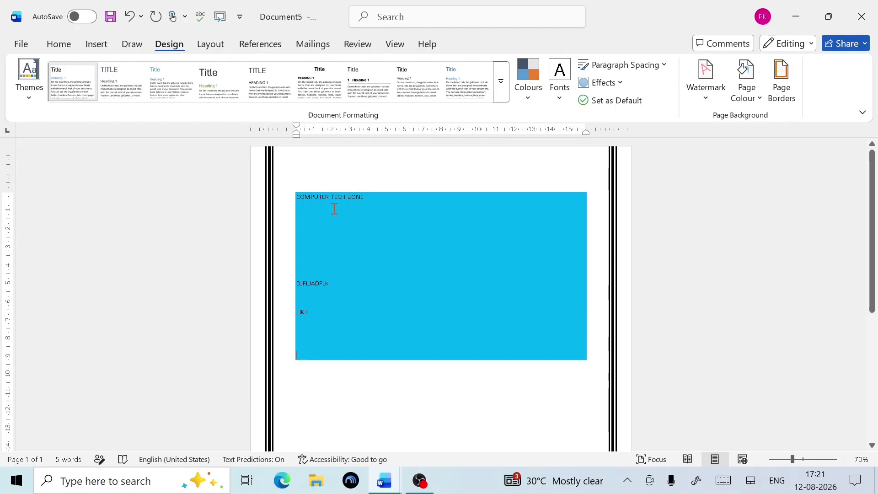
Step: Add a 15% pattern in light green to the shading of the current paragraph and apply it
click(781, 87)
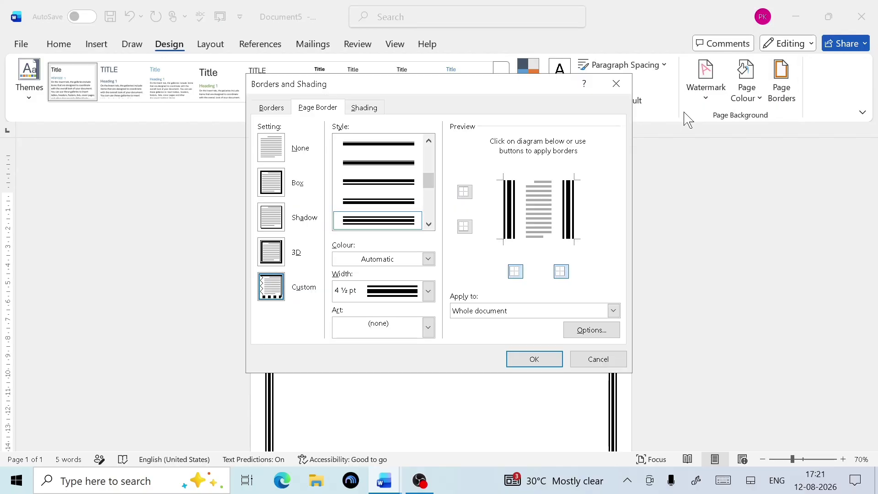
click(364, 110)
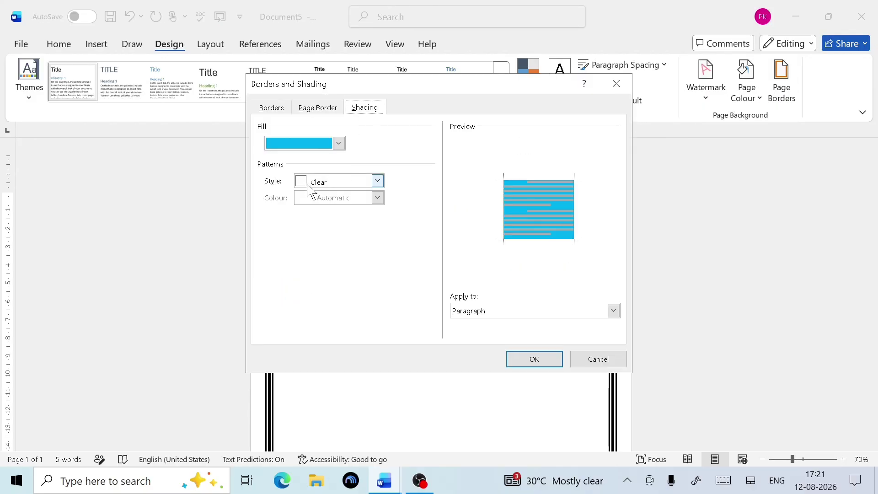
click(378, 182)
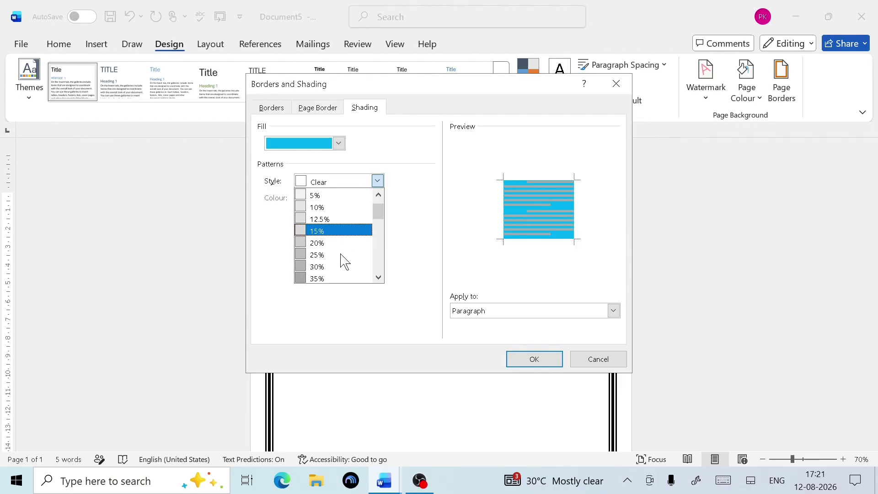
click(343, 257)
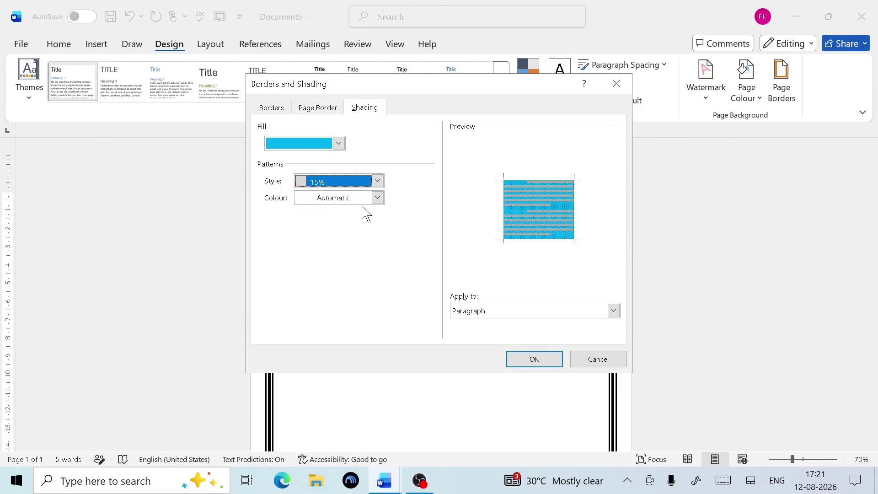
click(378, 198)
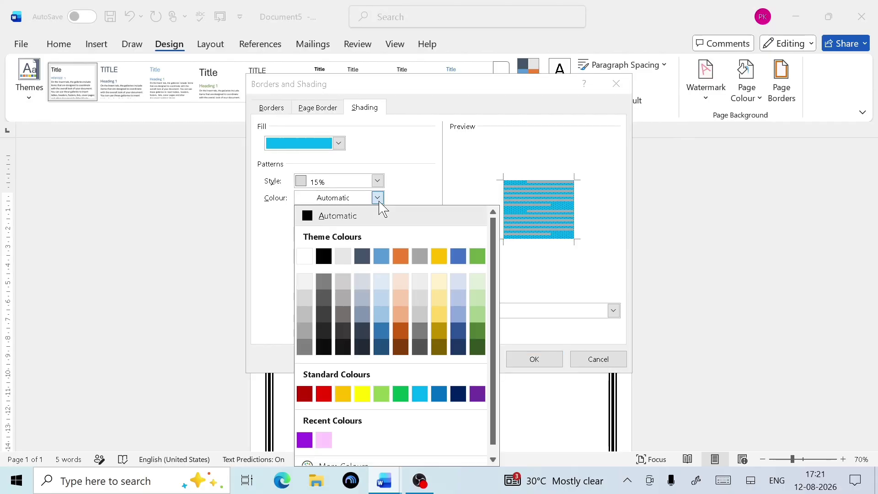
click(384, 396)
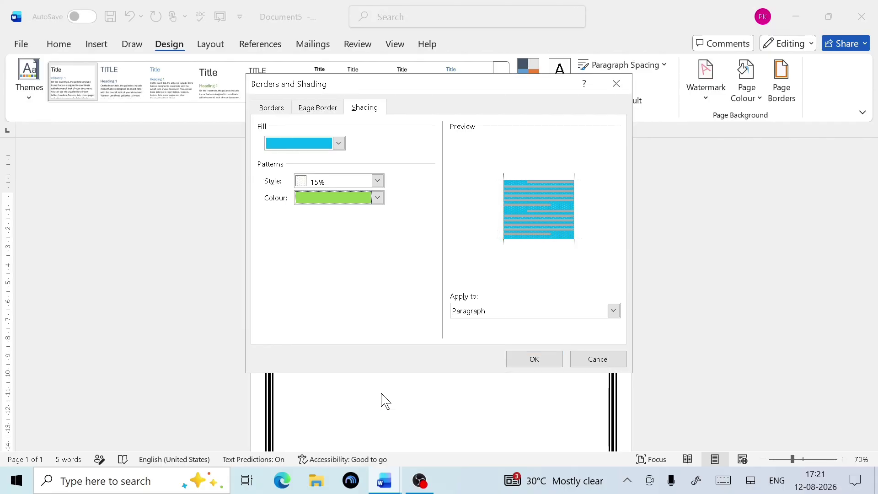
click(540, 361)
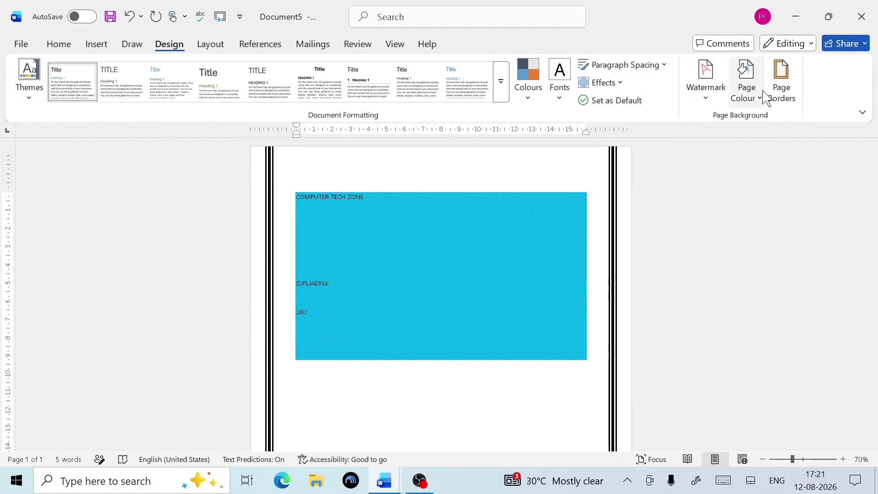
Step: Apply the black triple-line page border to all four sides of the page
click(791, 104)
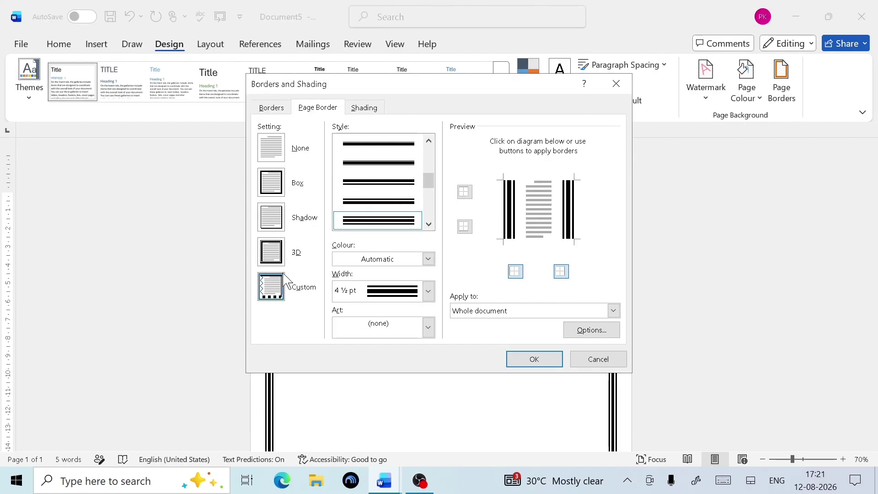
key(Escape)
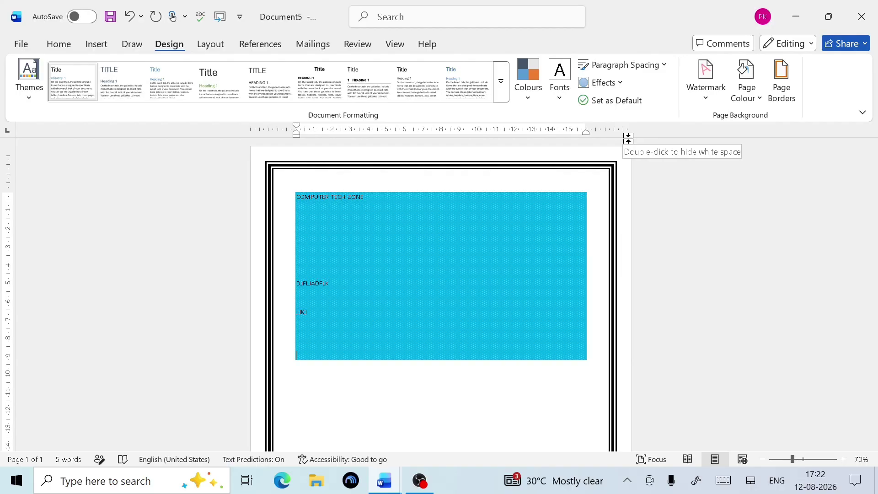
Step: Create a new blank document and fill it with sample paragraphs using the =RAND function
key(ctrl+n)
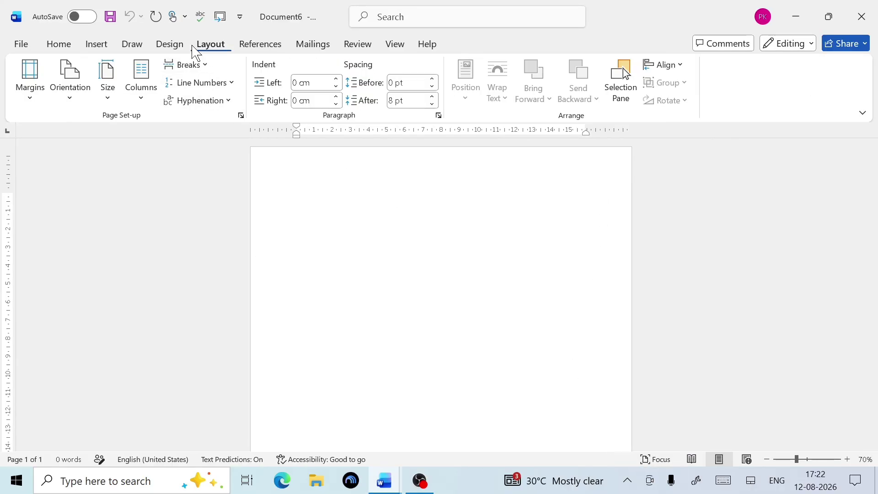
click(170, 44)
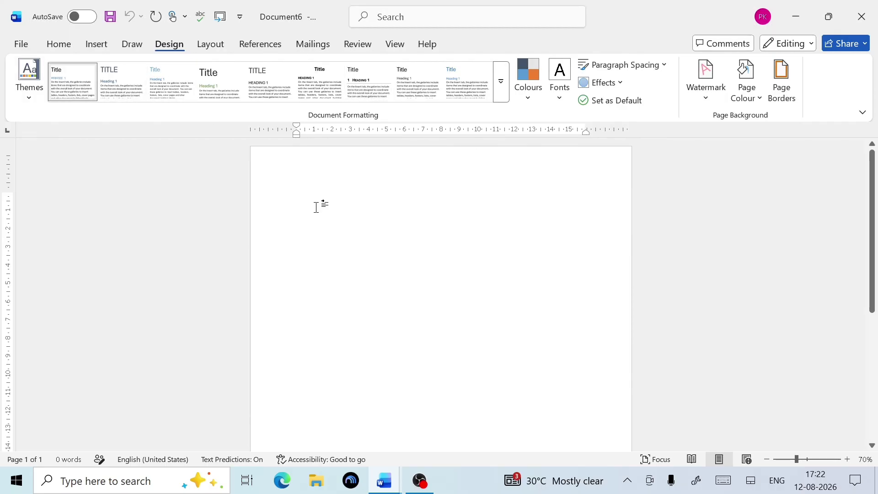
text(-)
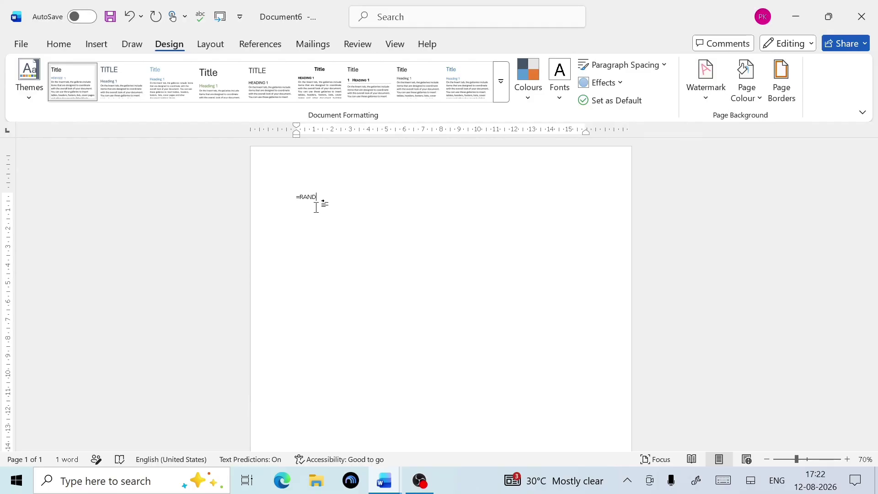
key(Return)
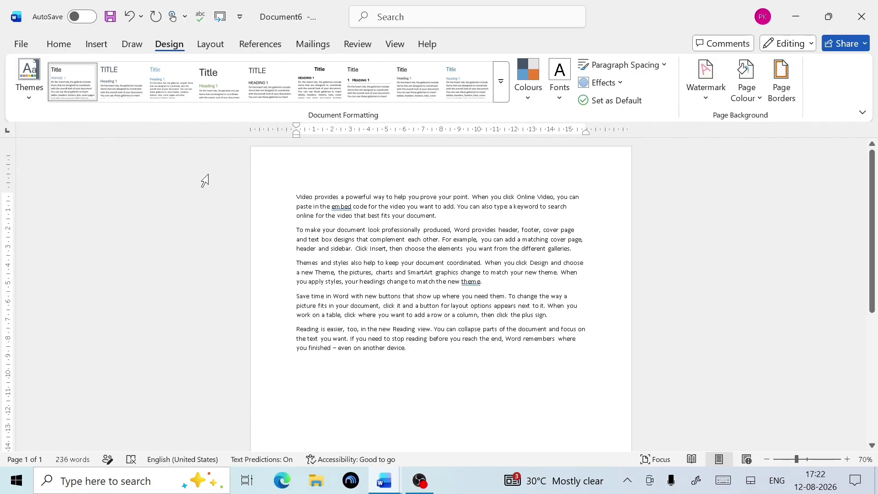
Step: Add the title COMPUTER TECH ZONE above the first sample paragraph and give it the Heading 2 style
ctrl+scroll(327, 223, up, 3)
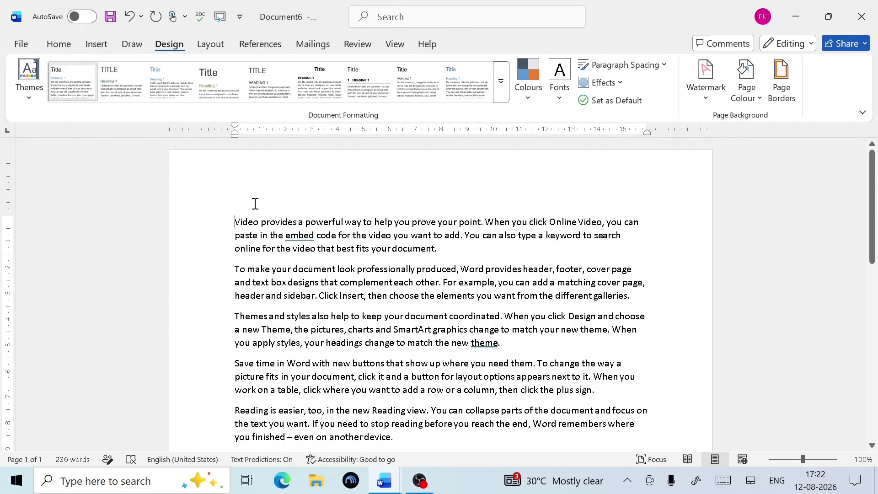
key(Return)
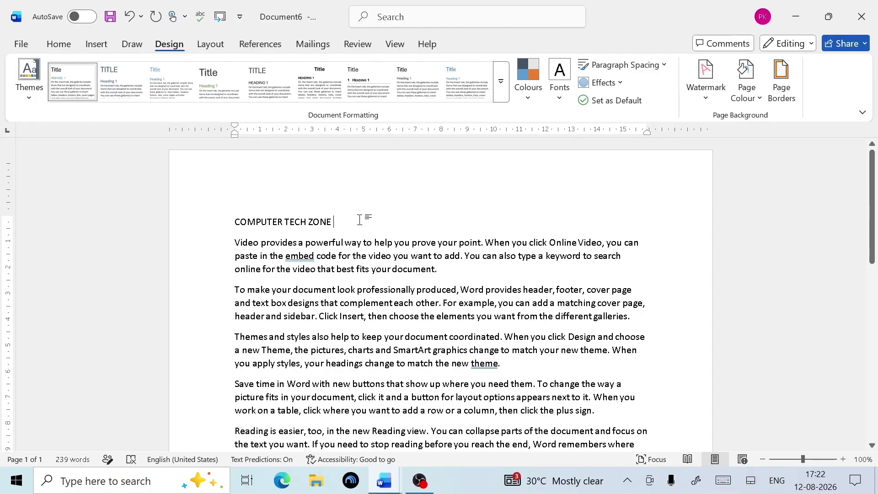
drag(359, 220, 204, 221)
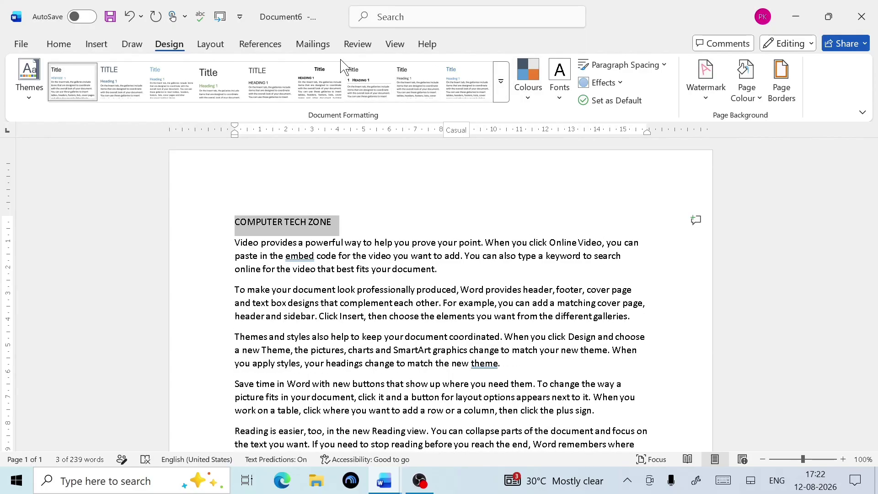
click(60, 46)
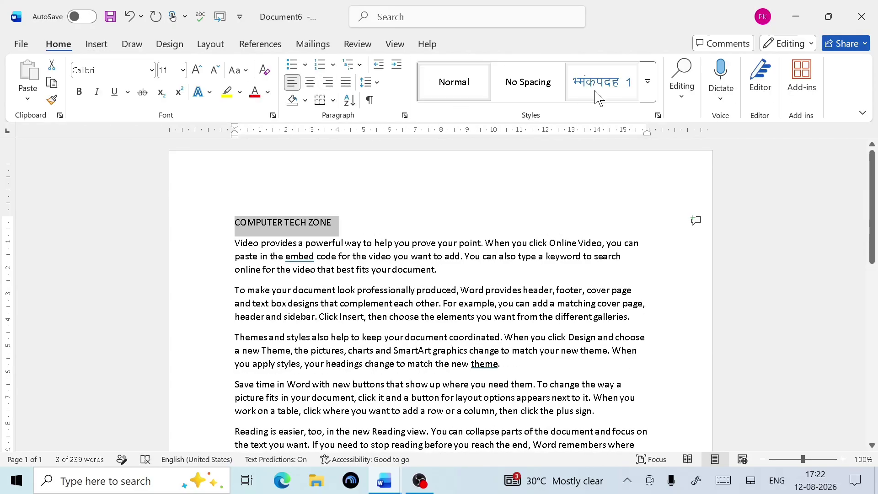
click(647, 82)
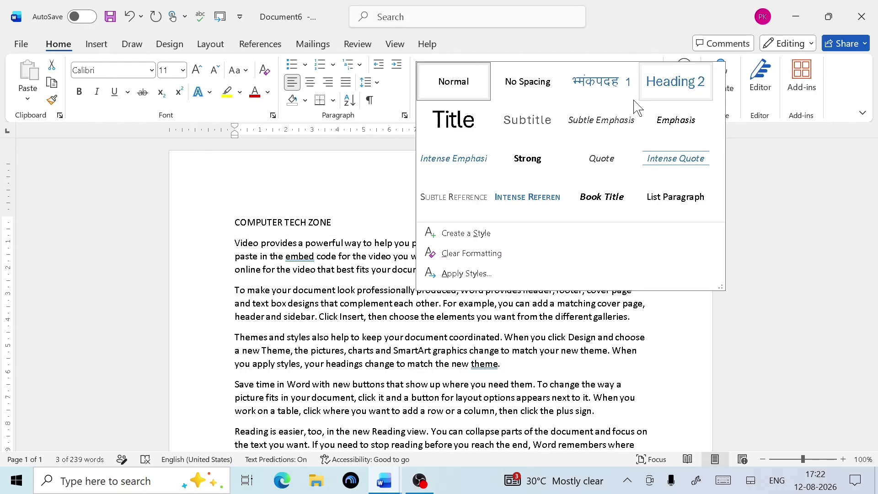
click(674, 82)
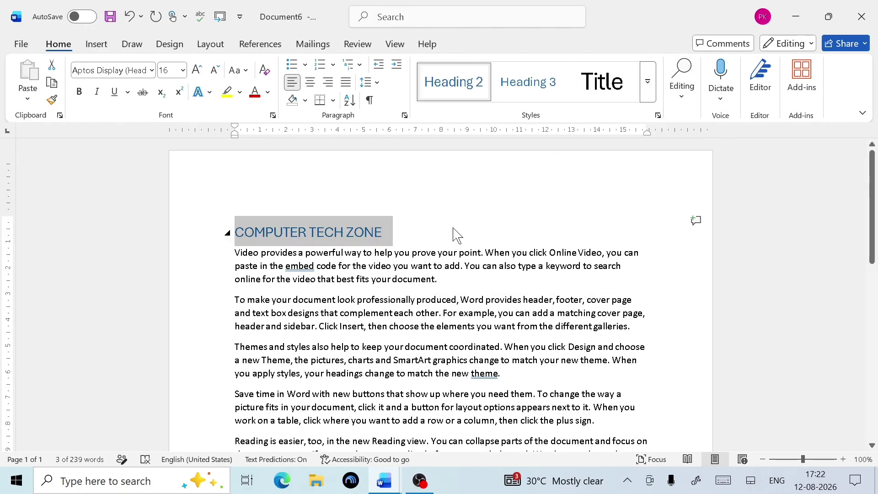
click(422, 235)
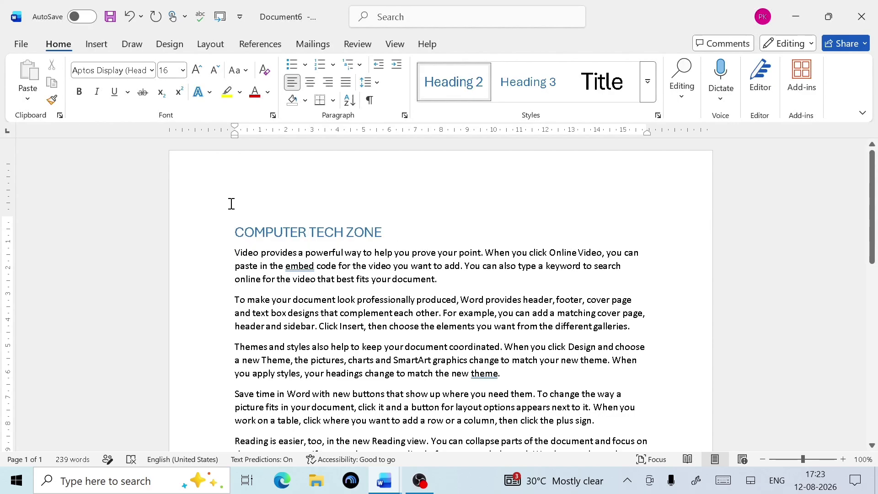
Step: Select the whole document and apply the Ion theme to it
key(ctrl+a)
scroll(314, 265, down, 5)
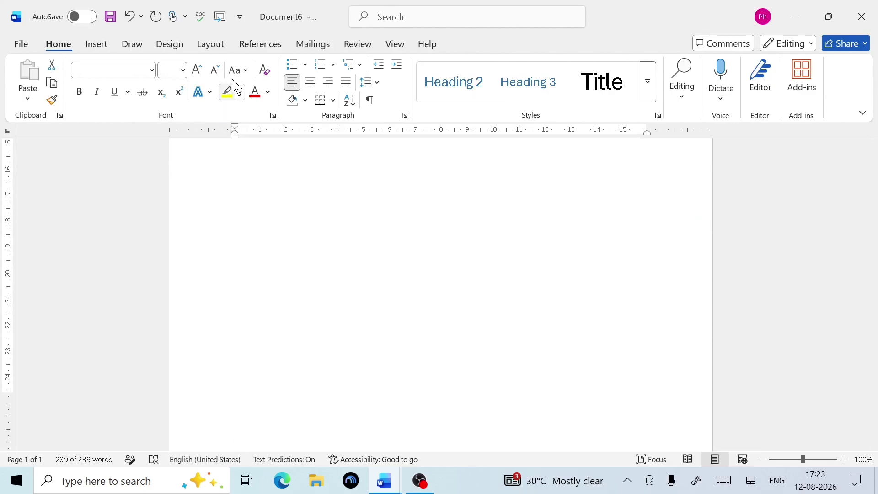
click(166, 48)
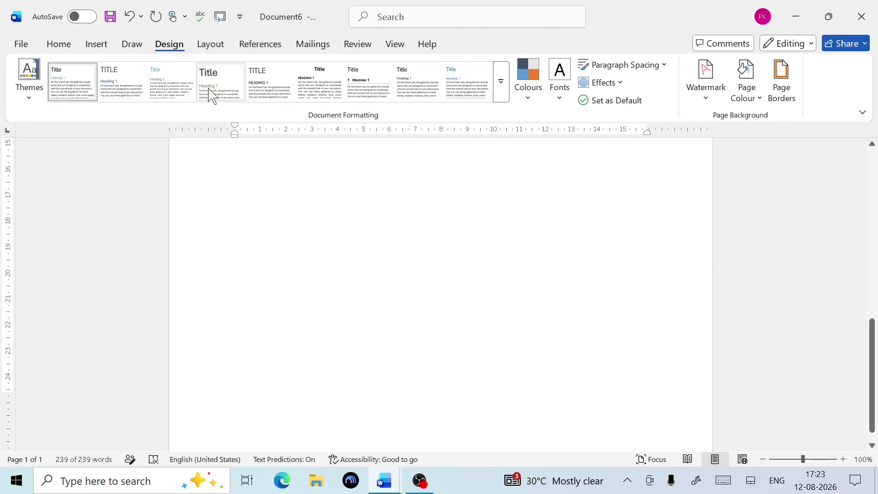
click(34, 104)
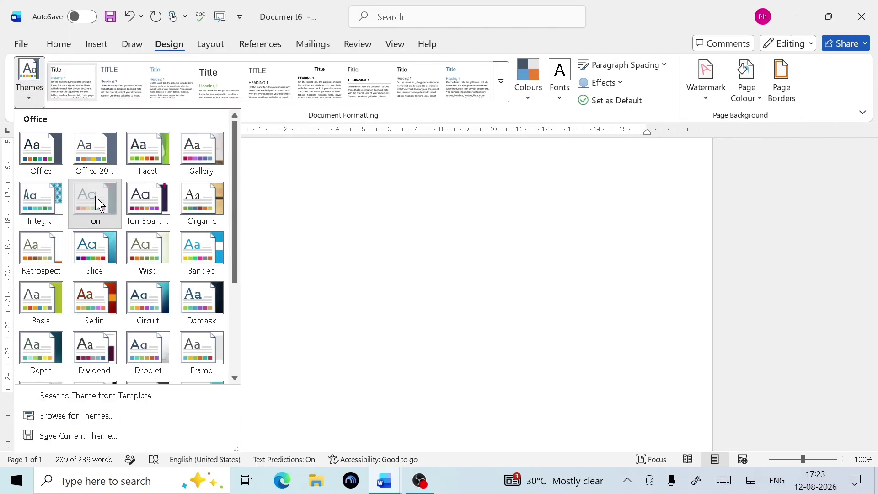
click(94, 201)
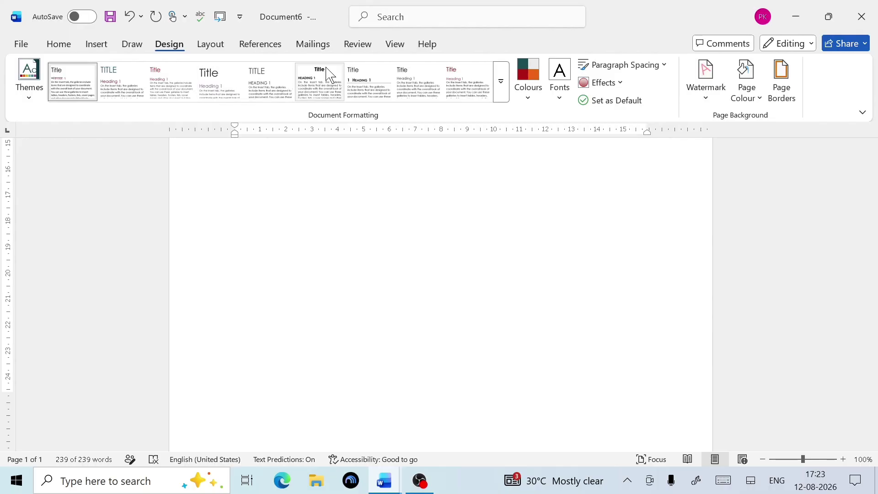
Step: Try style sets on the document: one with numbered headings, one with a small-caps coloured heading, and one with a shaded heading bar
click(366, 91)
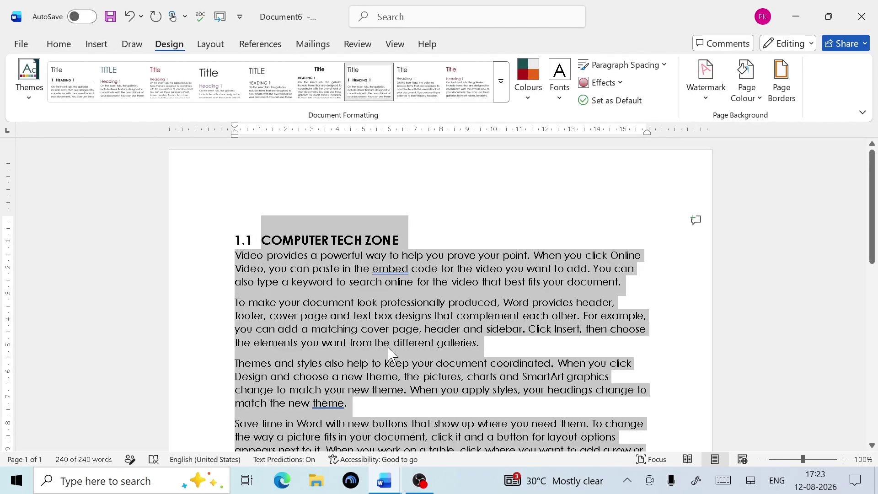
scroll(433, 346, down, 2)
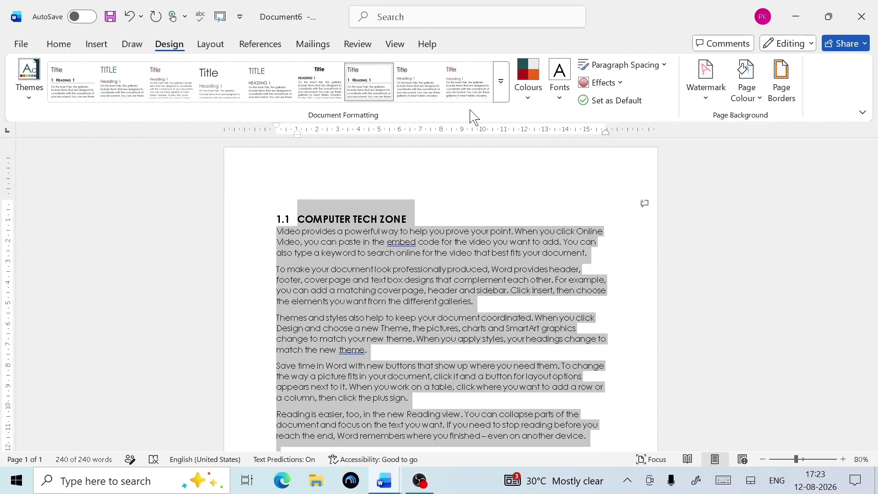
click(503, 95)
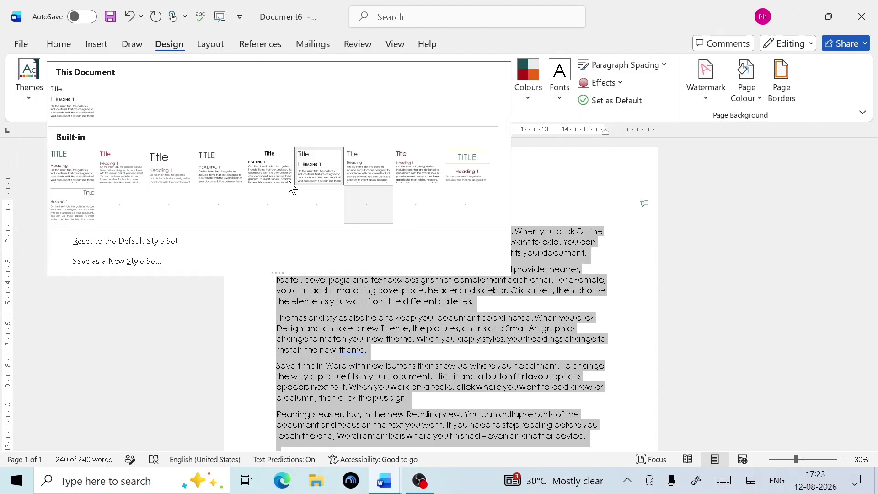
click(405, 175)
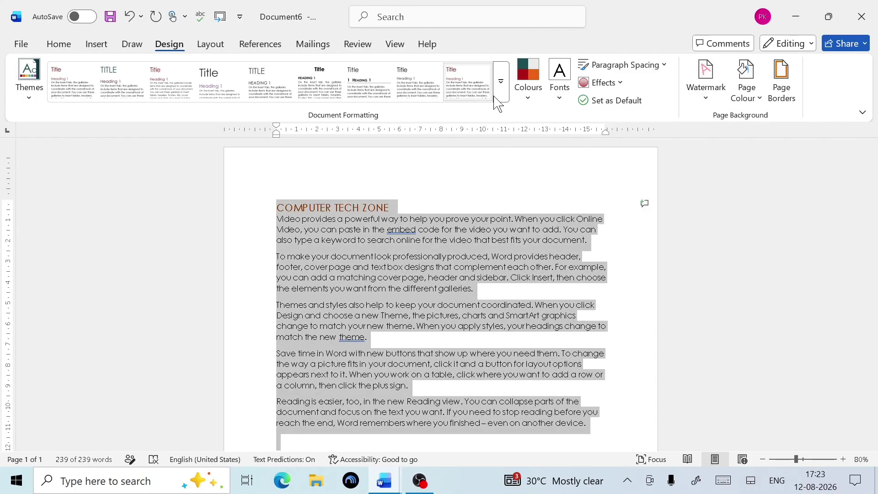
click(502, 94)
click(275, 206)
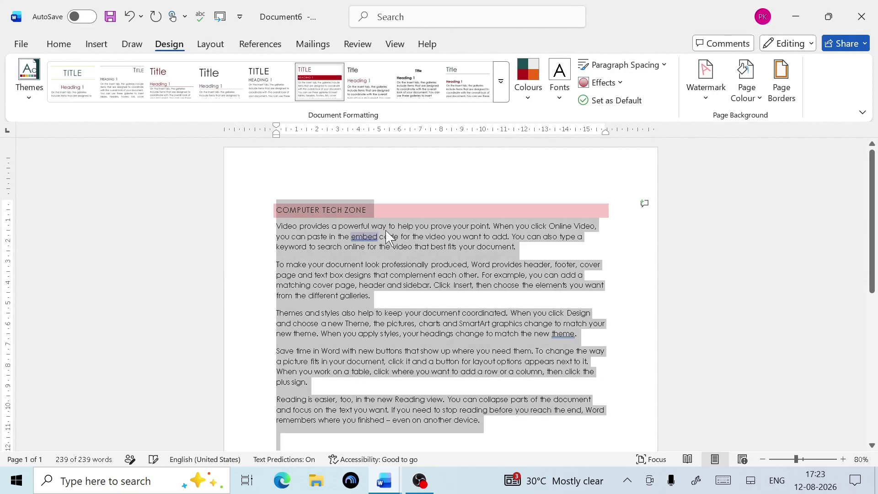
click(315, 276)
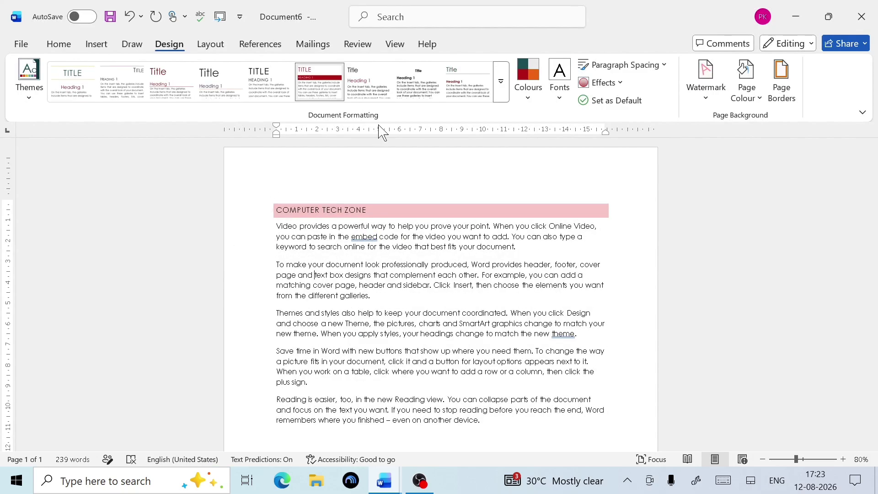
Step: Change the theme colours to a light-blue set and finally to a blue-green set
click(531, 93)
click(567, 257)
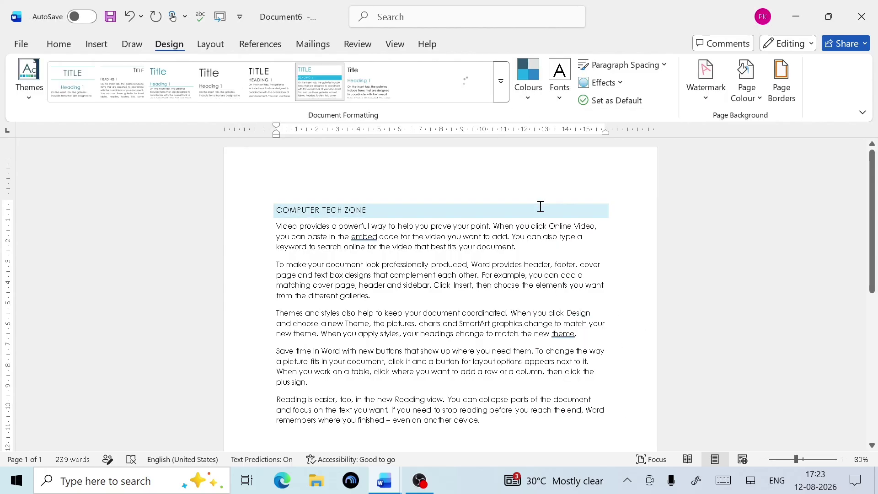
click(533, 82)
click(557, 298)
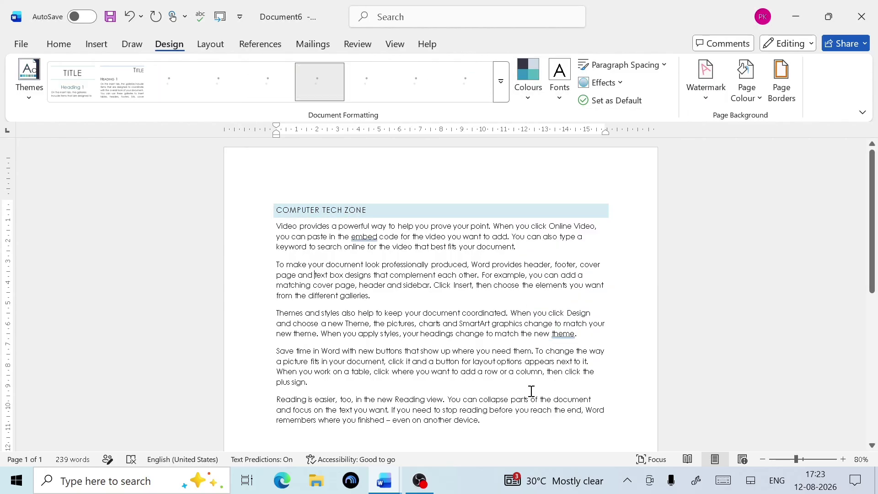
Step: Change the theme fonts to Office 2007 - 2010 and finally to Arial
click(560, 99)
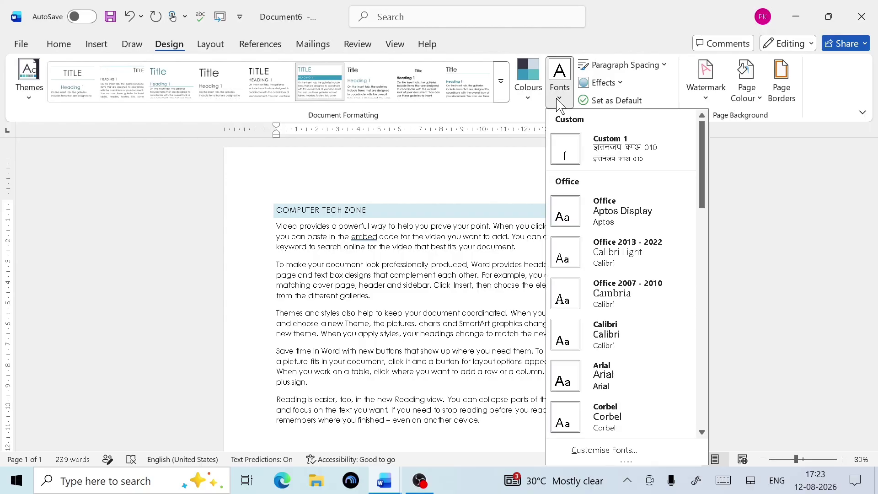
click(580, 294)
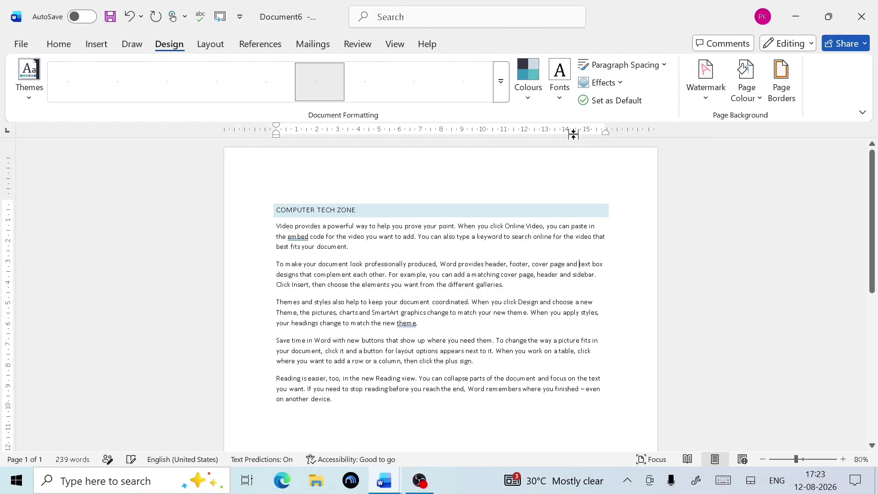
click(564, 97)
click(594, 367)
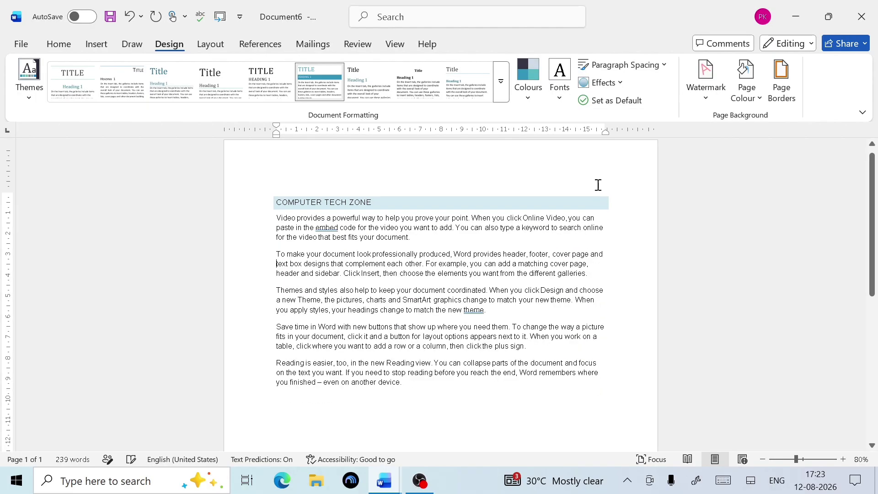
Step: Change the theme effects to Glow Edge and finally to Top Shadow
click(602, 82)
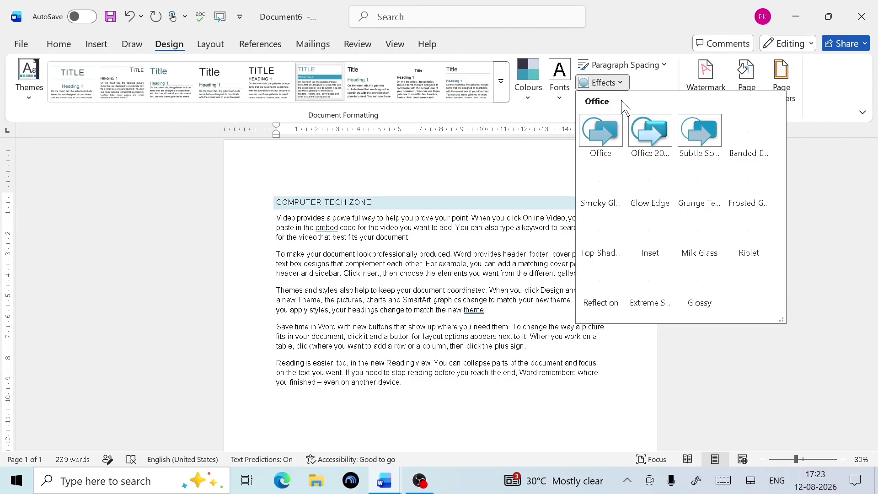
click(639, 181)
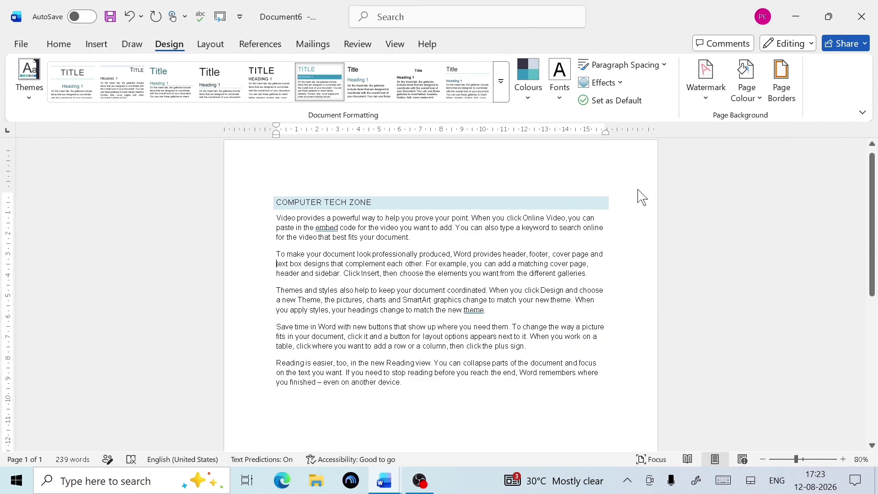
click(602, 82)
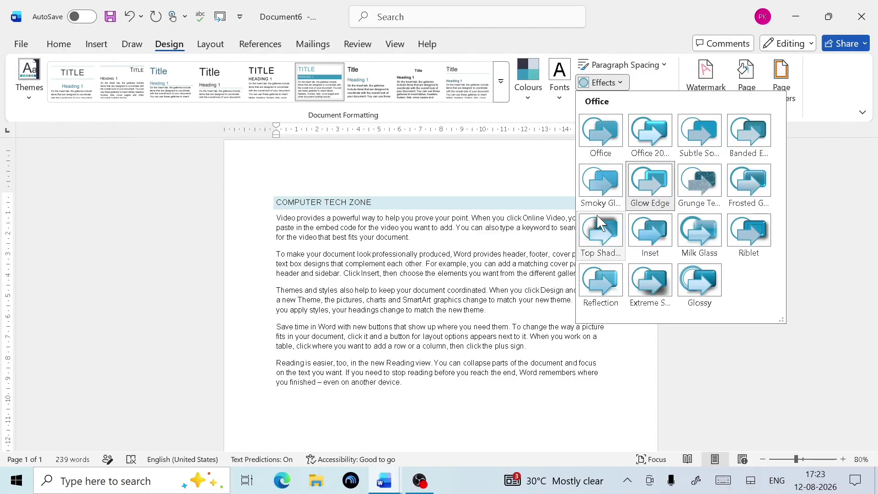
click(601, 243)
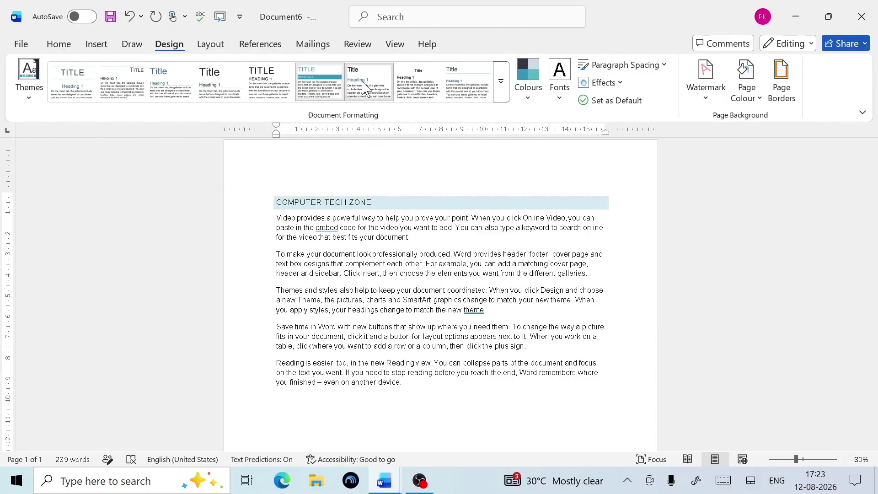
Step: Apply the style set that gives the document a bold coloured heading and bold body text
click(361, 84)
click(452, 80)
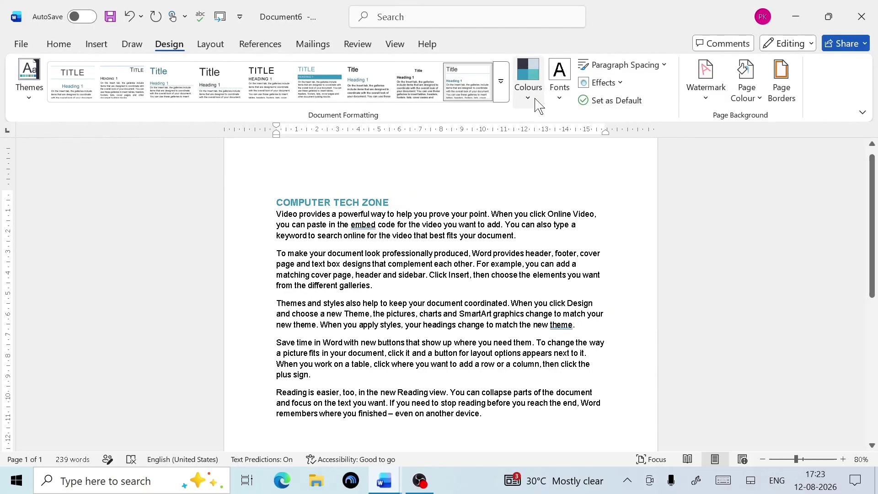
Step: Try the Compact and Relaxed paragraph spacings, and finish with Double spacing for the whole document
click(634, 65)
click(619, 203)
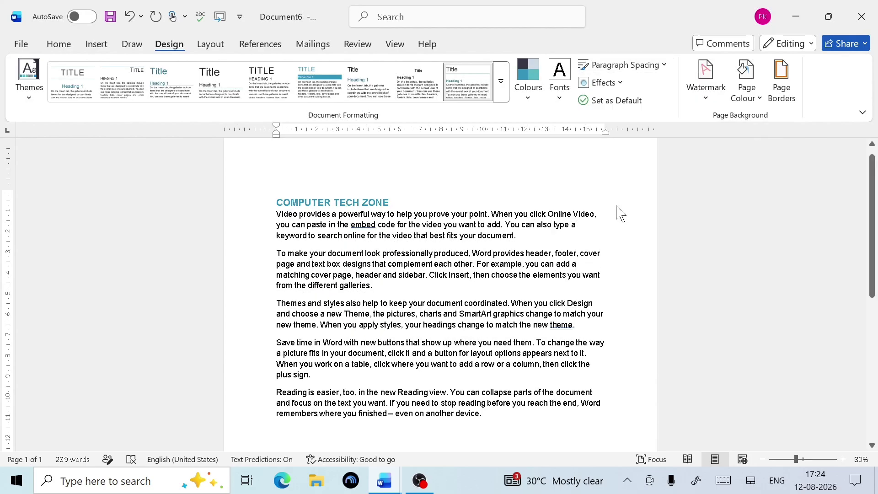
click(653, 67)
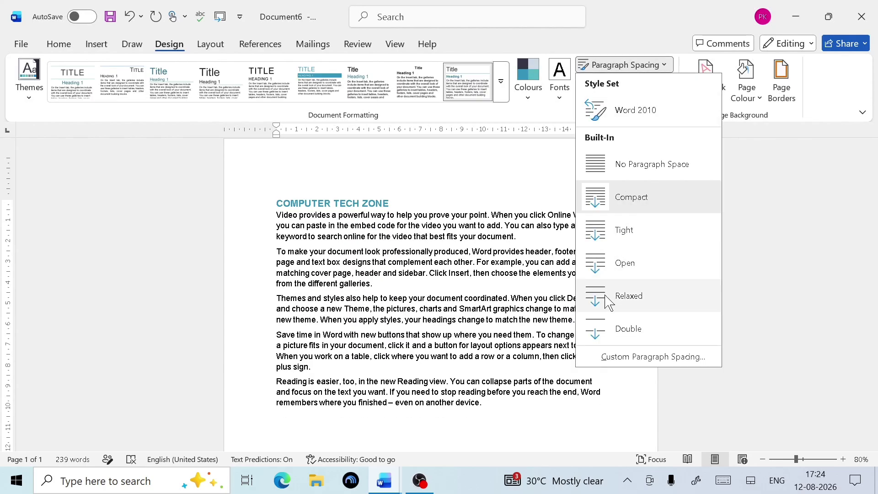
click(608, 300)
click(640, 65)
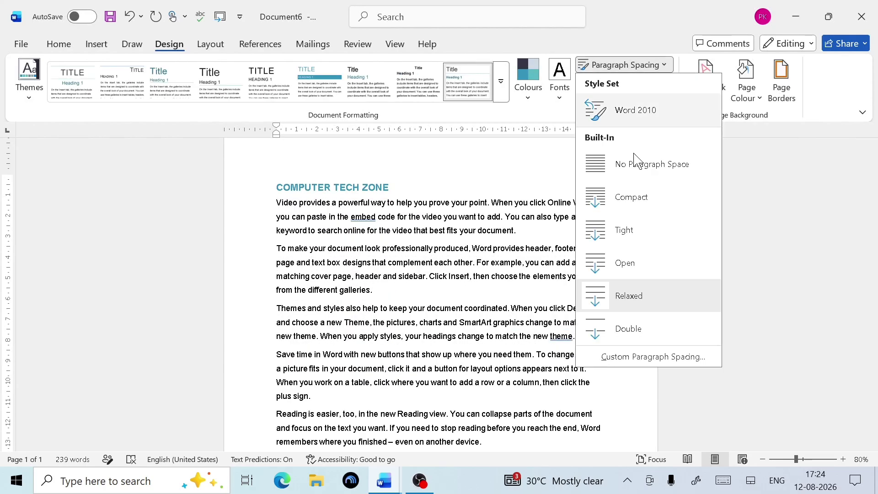
click(594, 333)
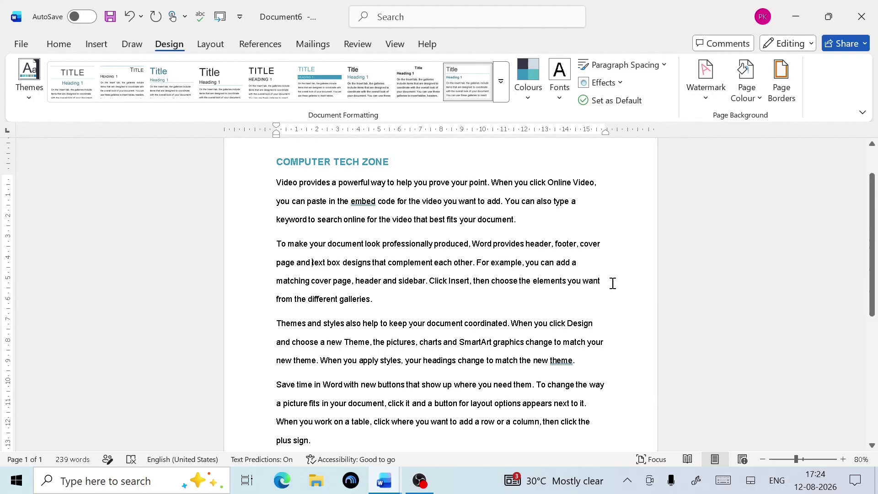
Step: Through custom paragraph spacing, set the document defaults to font size 36, a very dark purple theme font colour and Justified alignment
click(636, 66)
click(633, 356)
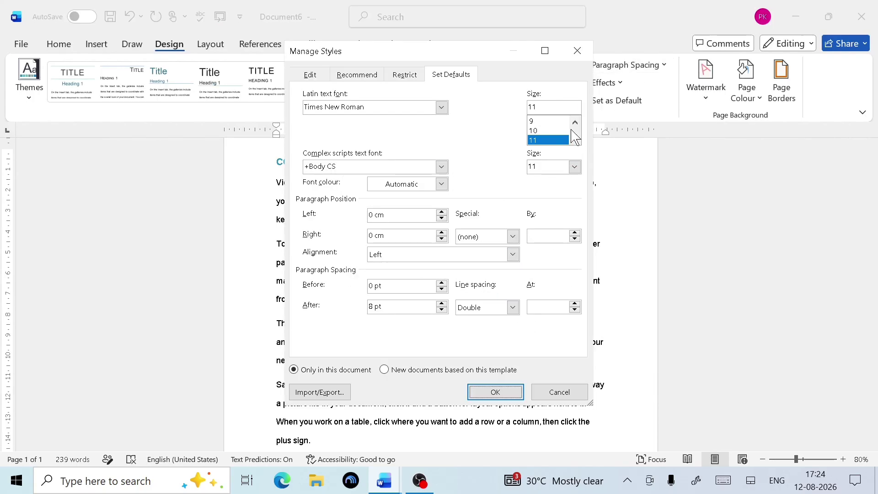
scroll(553, 133, down, 2)
click(548, 121)
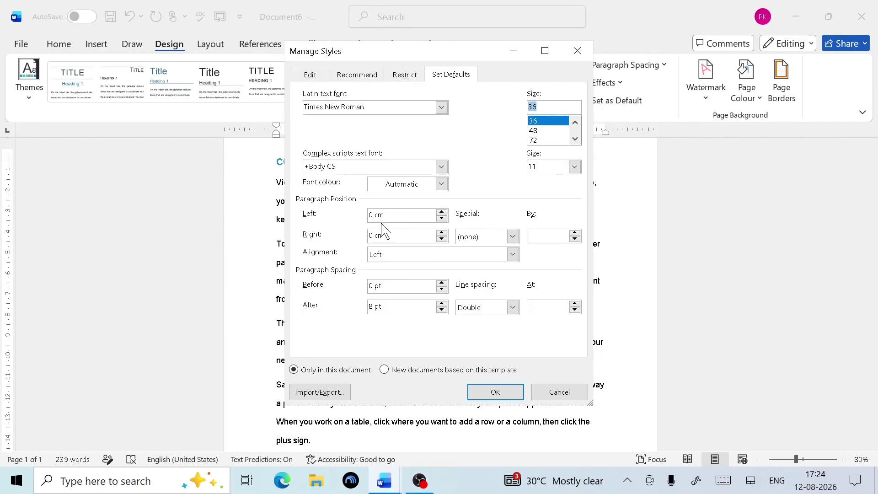
click(441, 184)
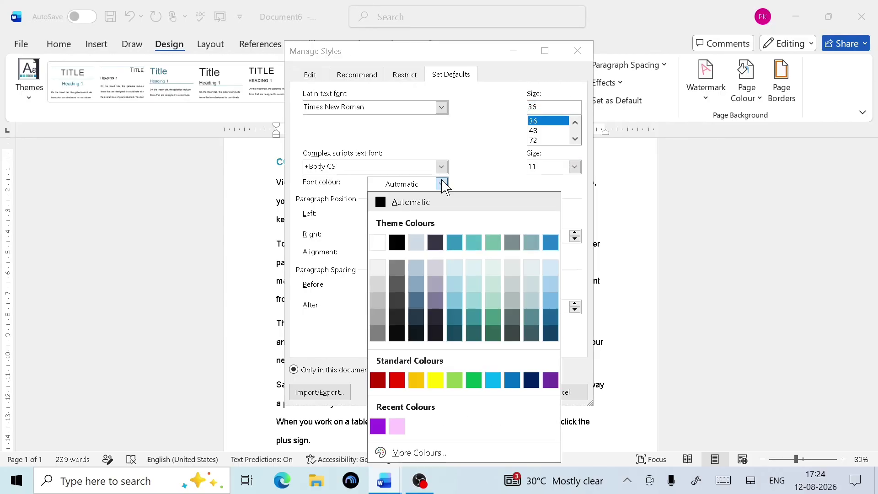
click(434, 320)
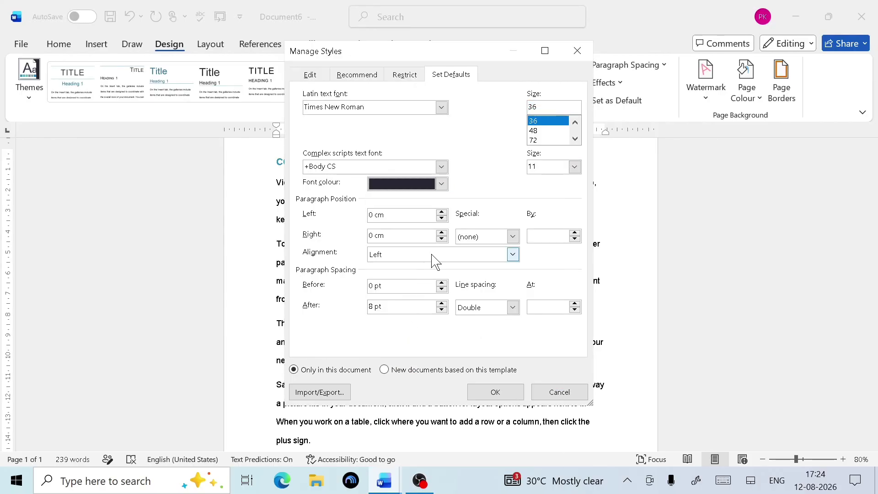
click(513, 254)
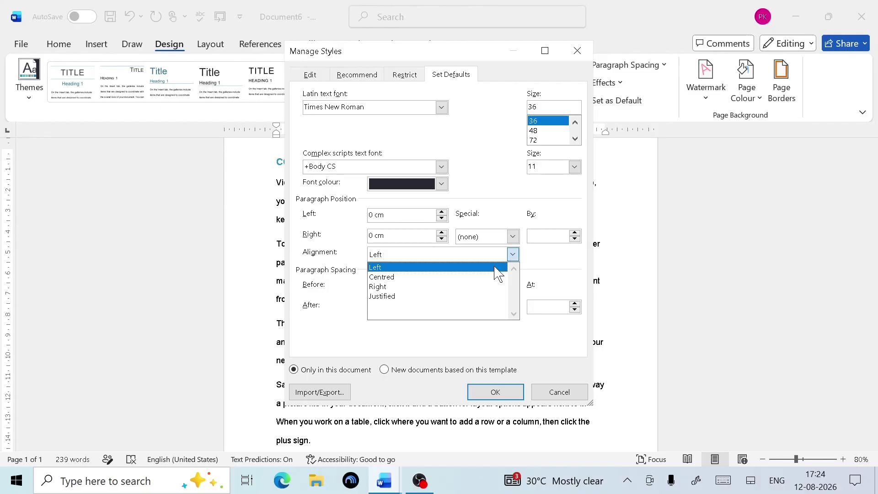
click(427, 297)
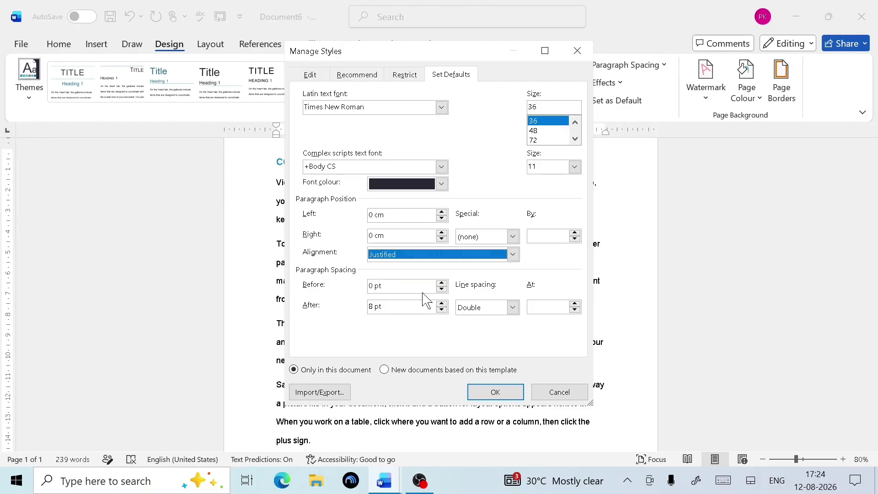
click(496, 394)
Step: Look through the document's pages to examine the enlarged, justified and double-spaced text
scroll(492, 315, down, 3)
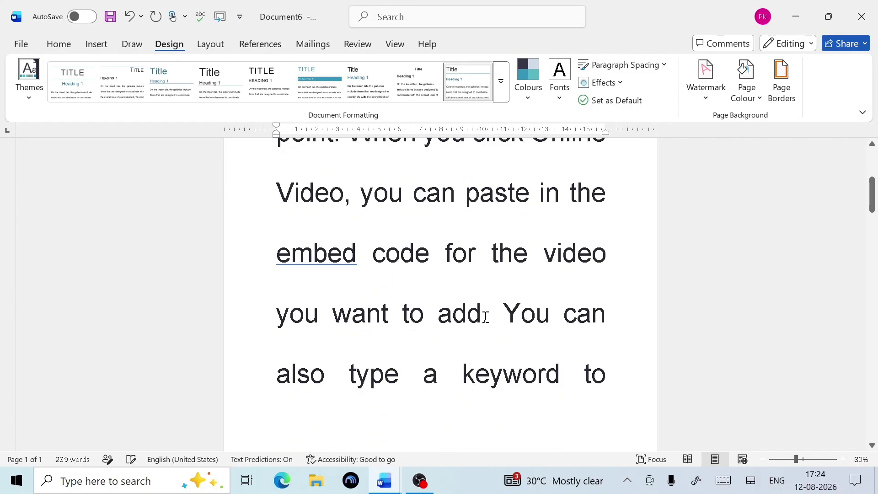
scroll(486, 317, down, 3)
scroll(484, 317, down, 4)
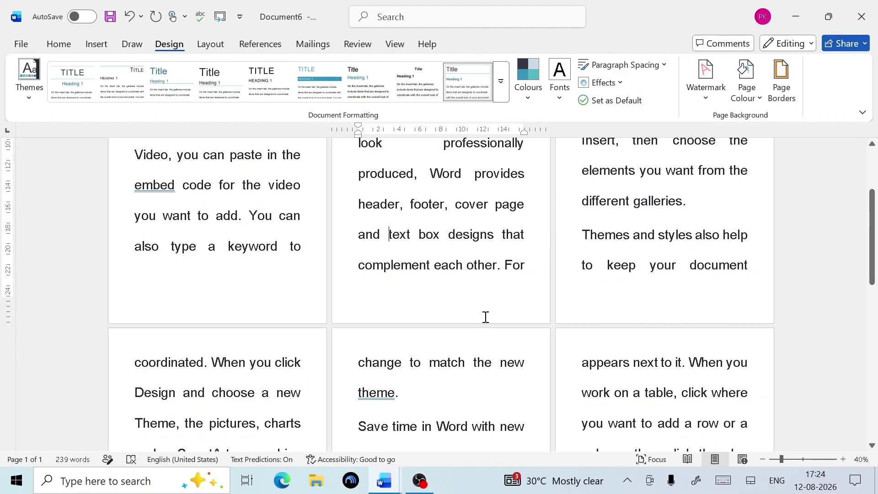
scroll(486, 317, down, 8)
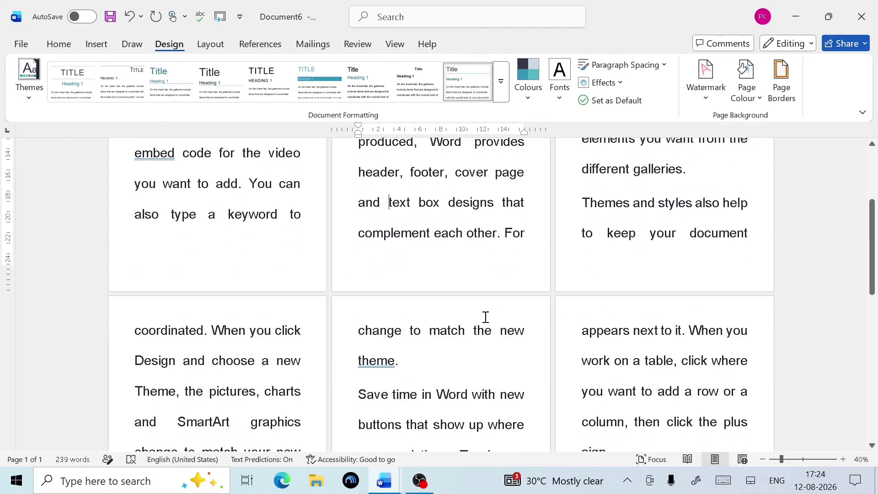
scroll(486, 310, down, 3)
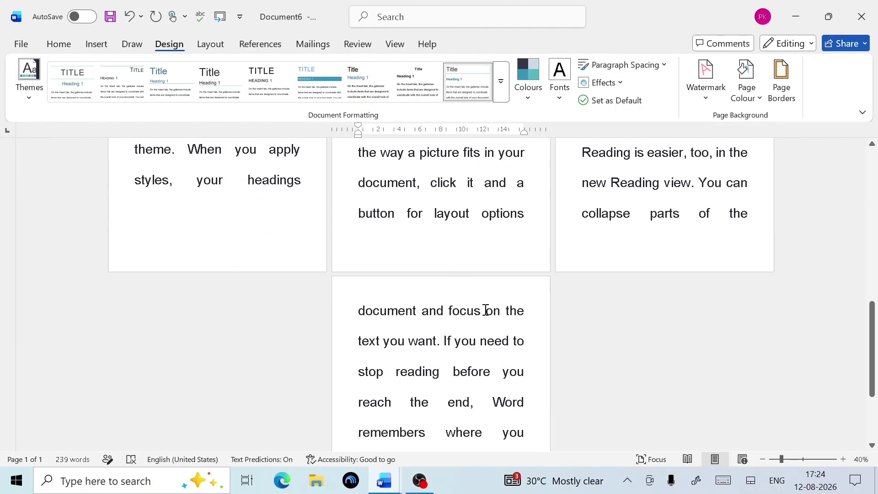
scroll(485, 310, up, 3)
scroll(485, 309, up, 2)
scroll(485, 309, up, 5)
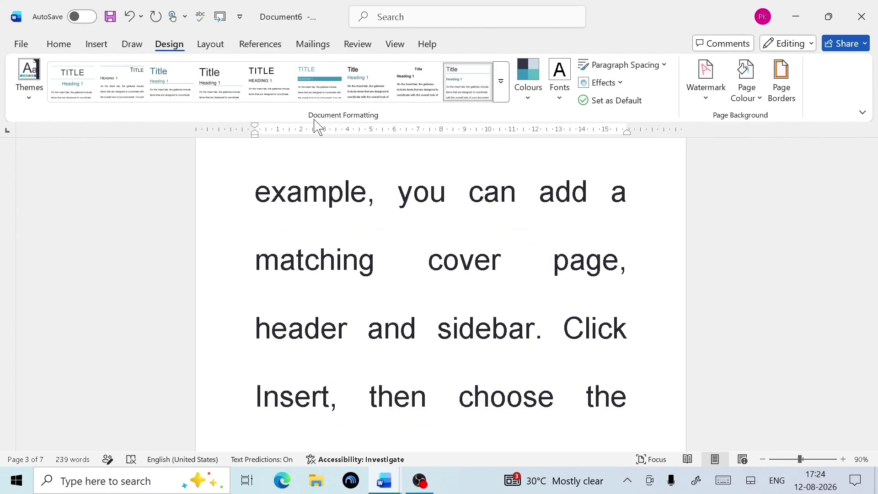
scroll(502, 394, up, 8)
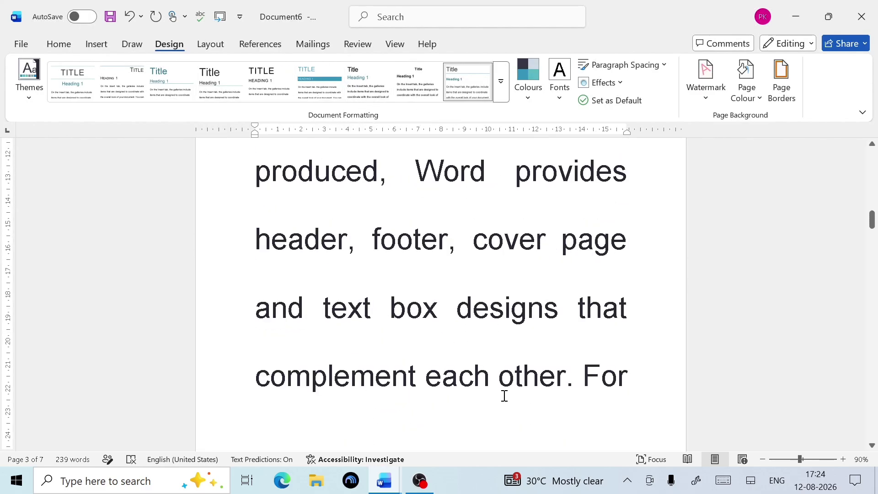